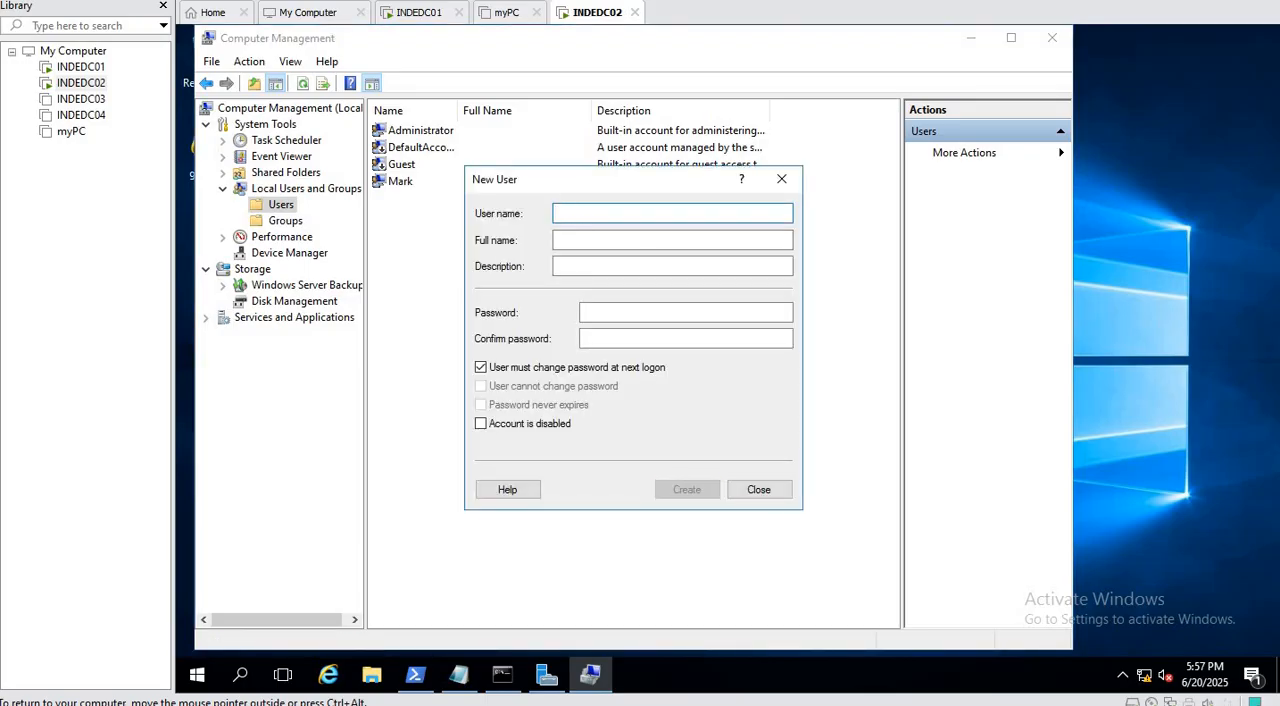
Create a local user with the account's user name and password, with the forced password change at next logon turned off.
{"action": "type", "text": "Kapil"}
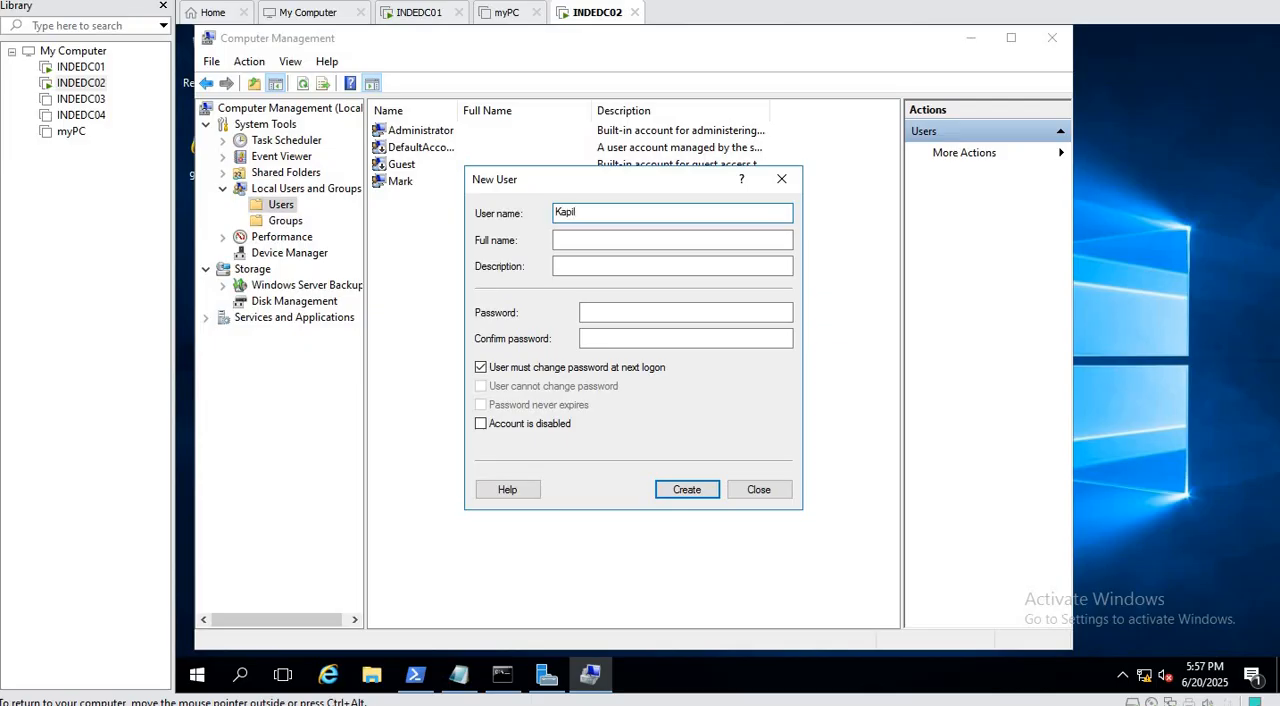
{"action": "left_click", "coordinate": [545, 368]}
{"action": "left_click", "coordinate": [587, 313]}
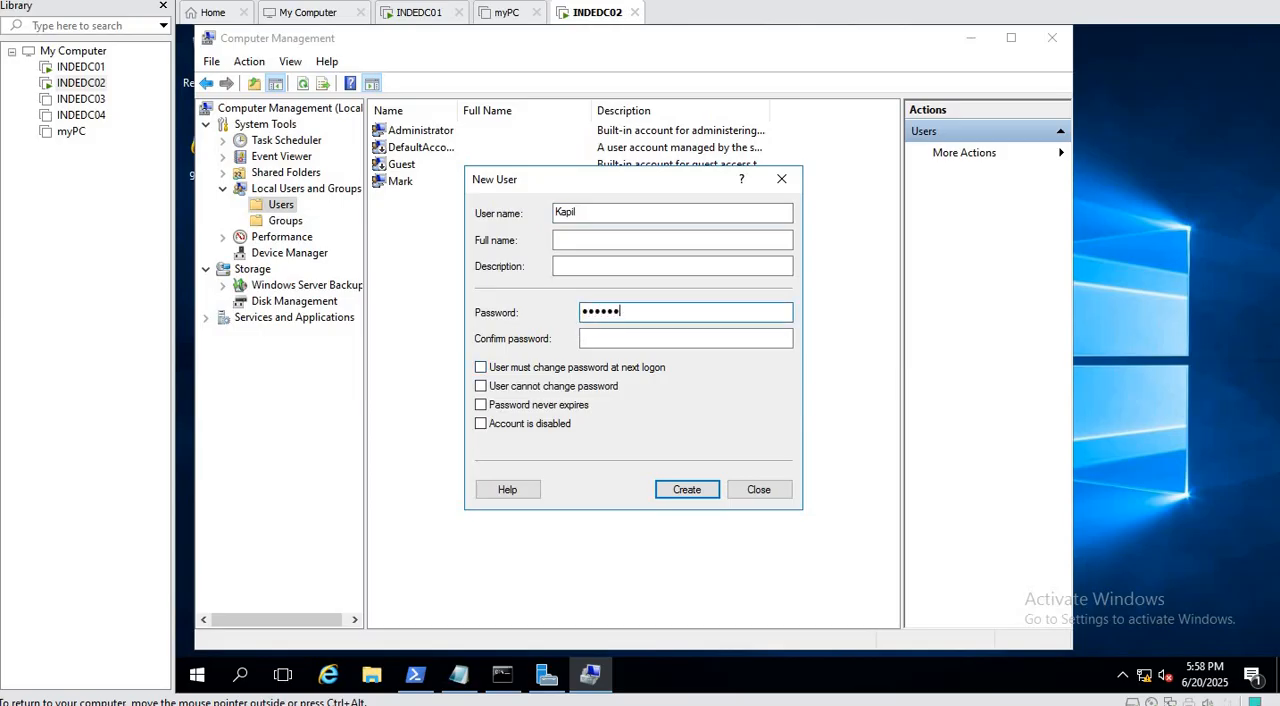
{"action": "key", "text": "Tab"}
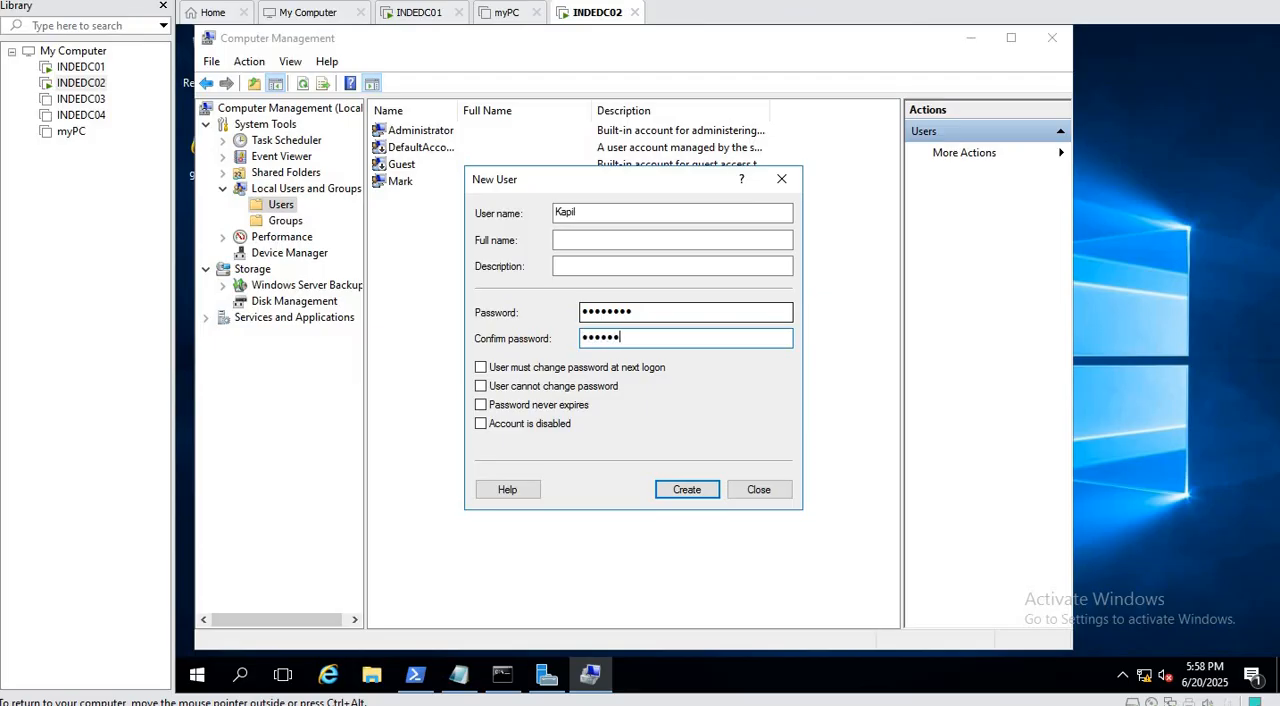
{"action": "left_click", "coordinate": [700, 496]}
{"action": "left_click", "coordinate": [781, 180]}
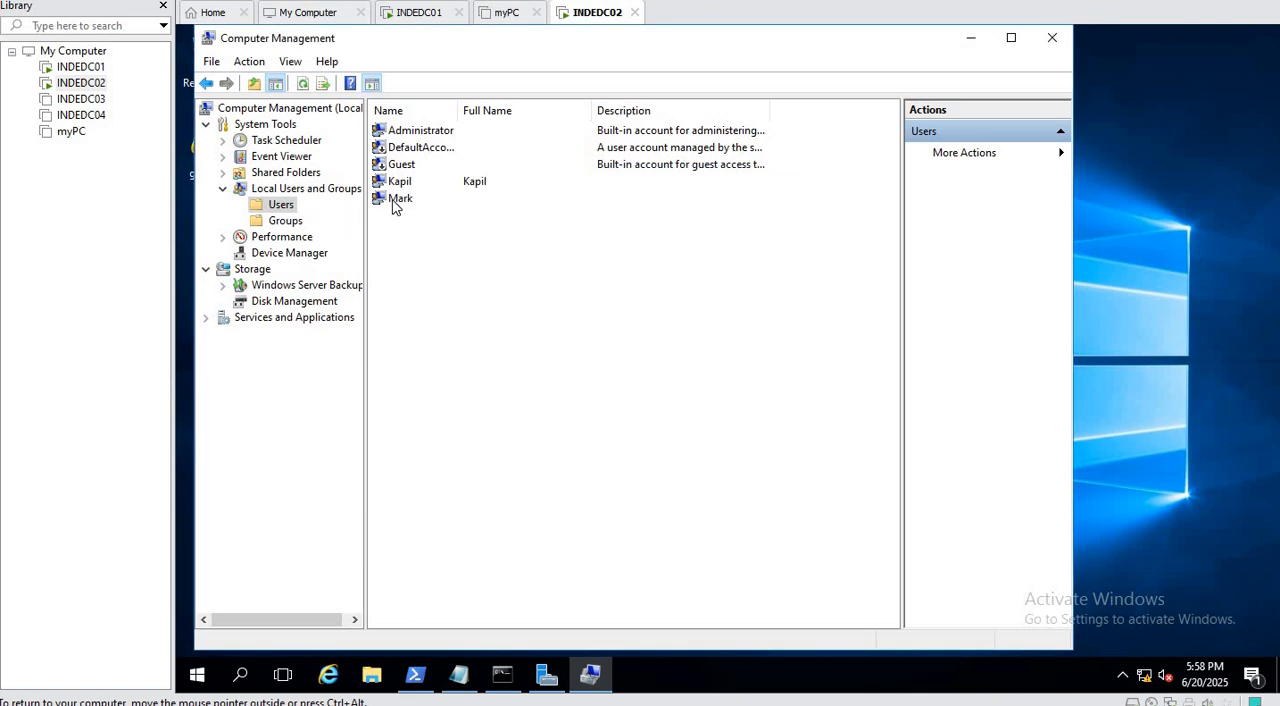
Open the Administrators group for adding a member and look up the new account's user name.
{"action": "left_click", "coordinate": [285, 221]}
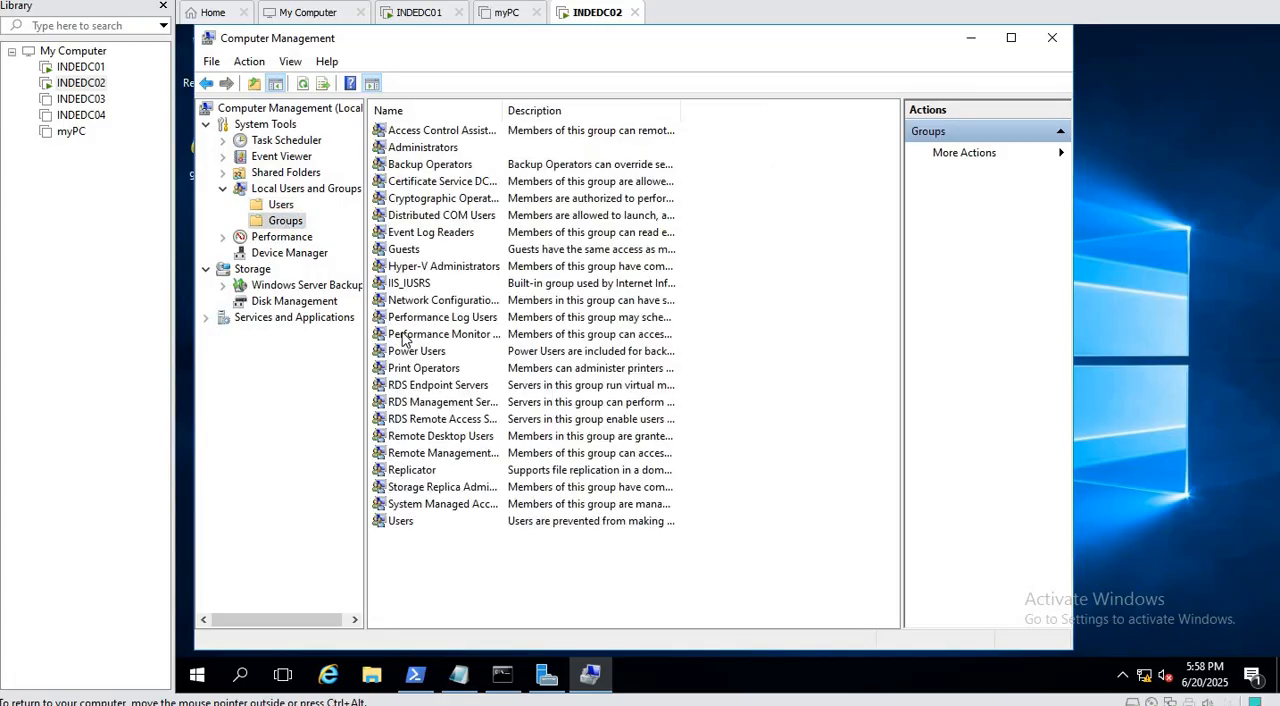
{"action": "double_click", "coordinate": [417, 149]}
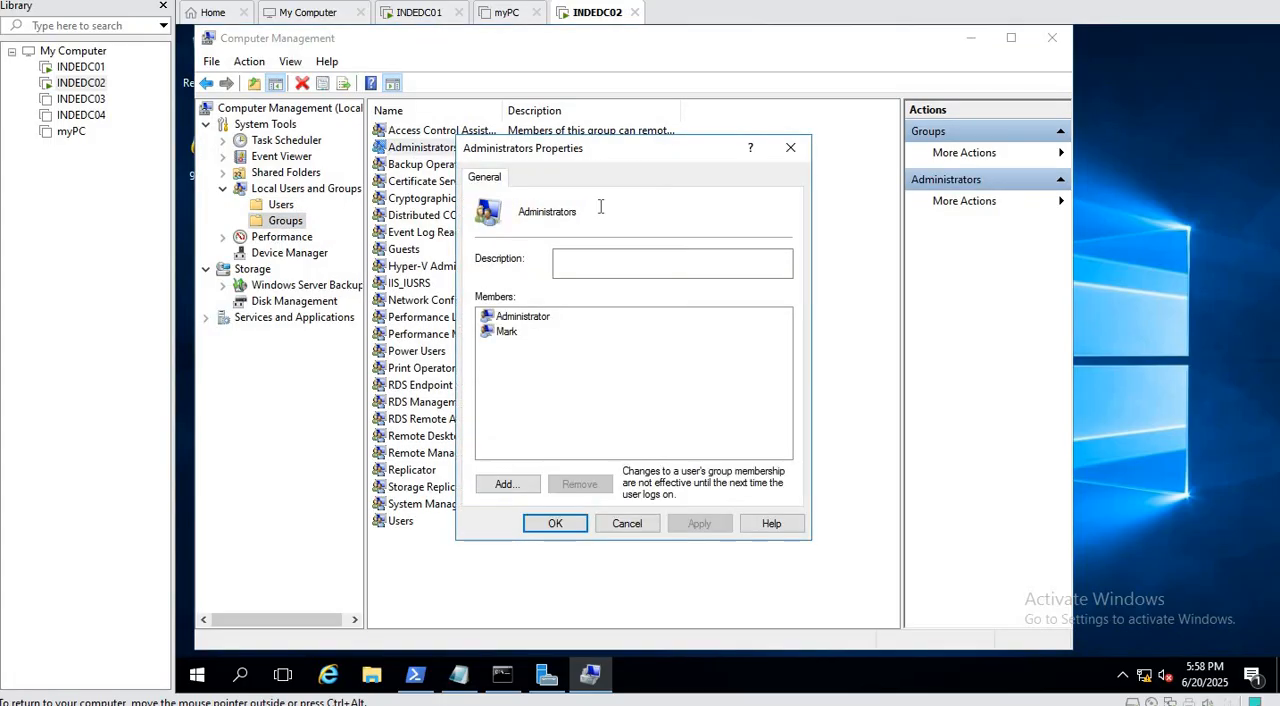
{"action": "left_click", "coordinate": [505, 485]}
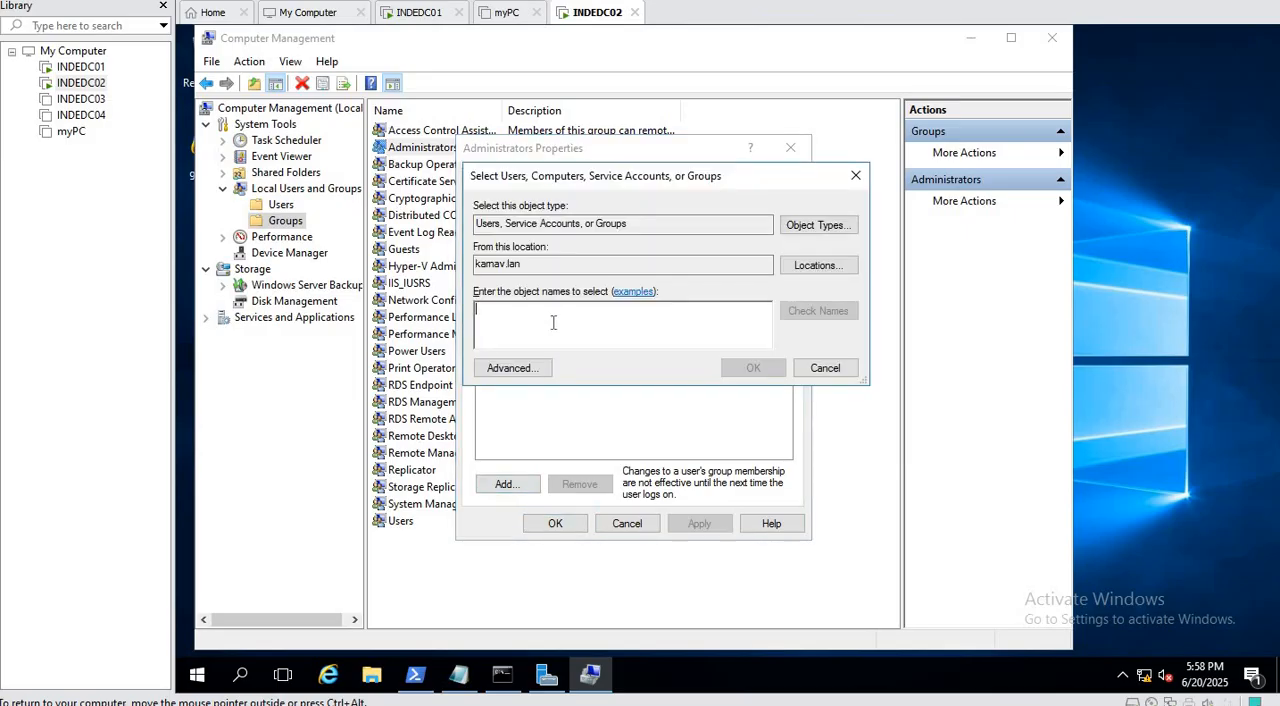
{"action": "type", "text": "kapil"}
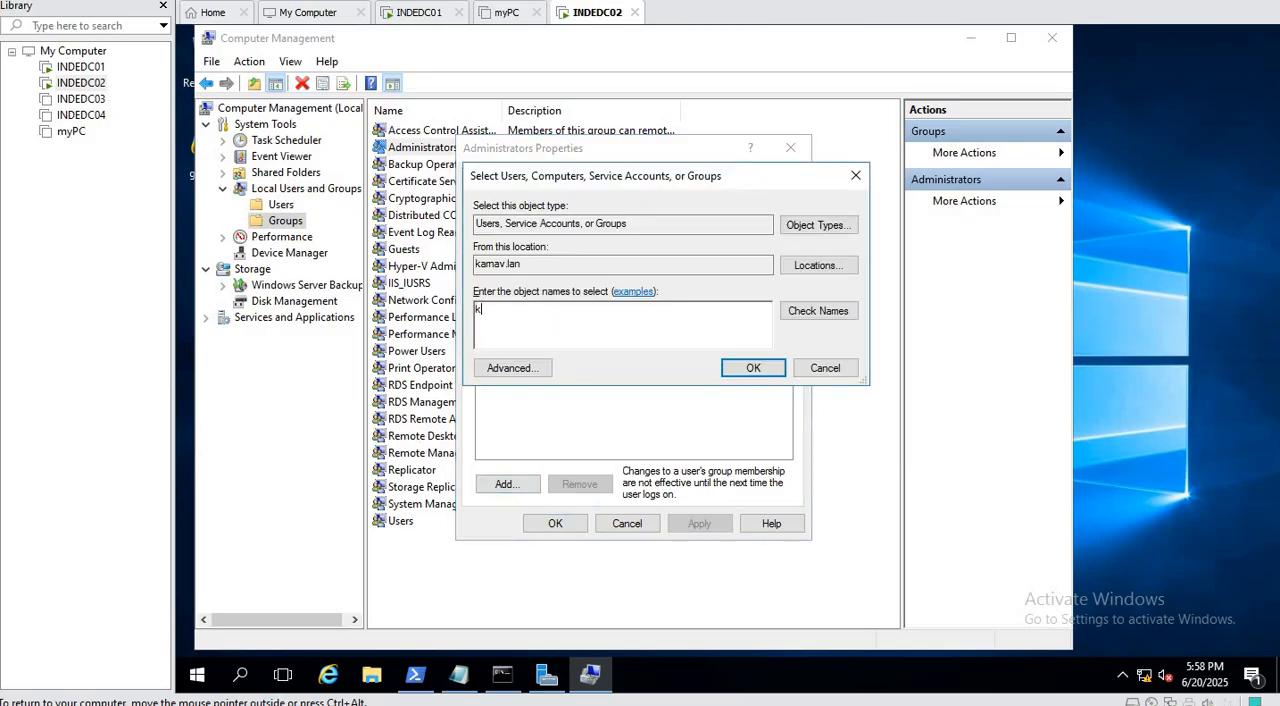
{"action": "left_click", "coordinate": [812, 316]}
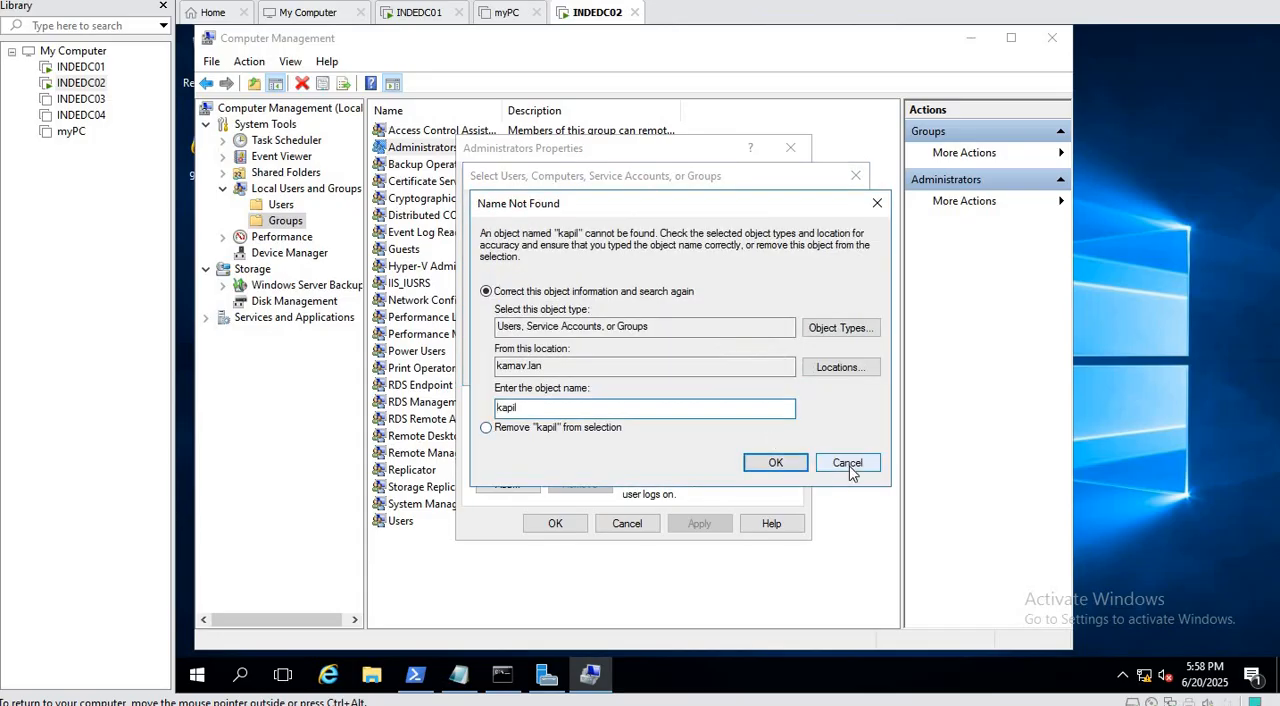
Change the search location to INDEDC02 and add the new local account to the Administrators group.
{"action": "left_click", "coordinate": [842, 369]}
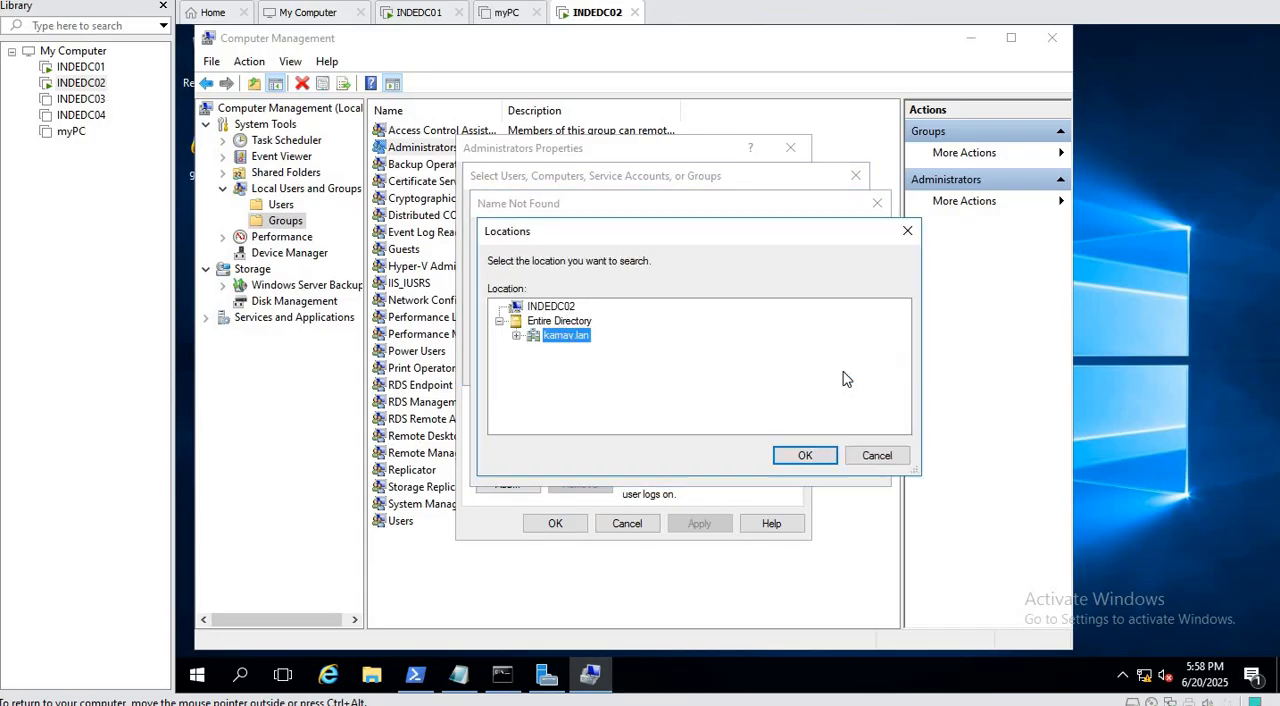
{"action": "left_click", "coordinate": [553, 307]}
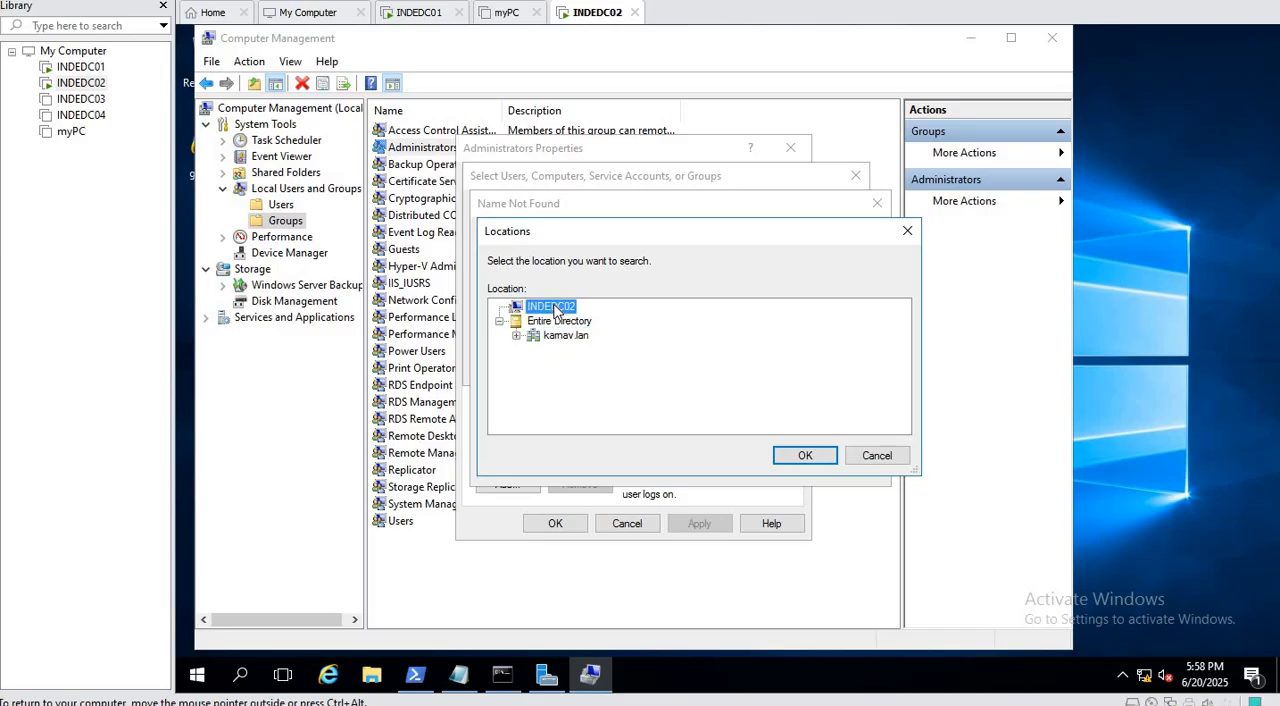
{"action": "left_click", "coordinate": [808, 455]}
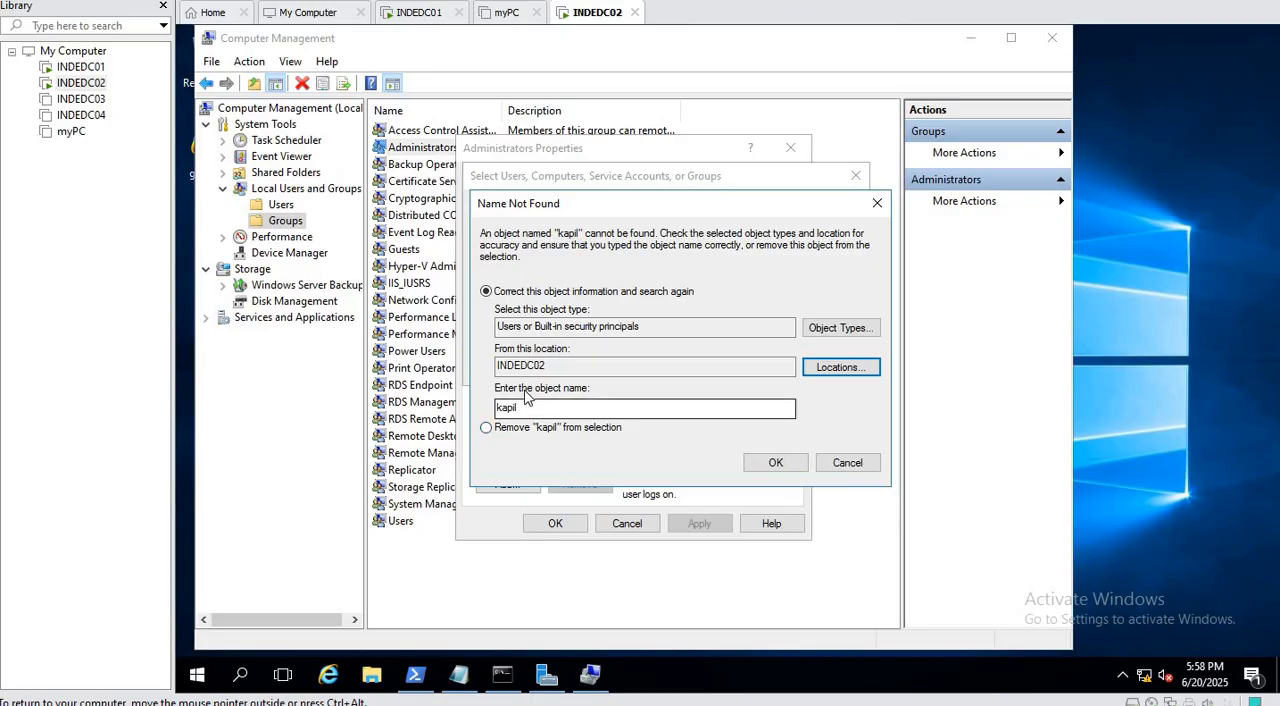
{"action": "left_click", "coordinate": [777, 463]}
{"action": "left_click", "coordinate": [757, 369]}
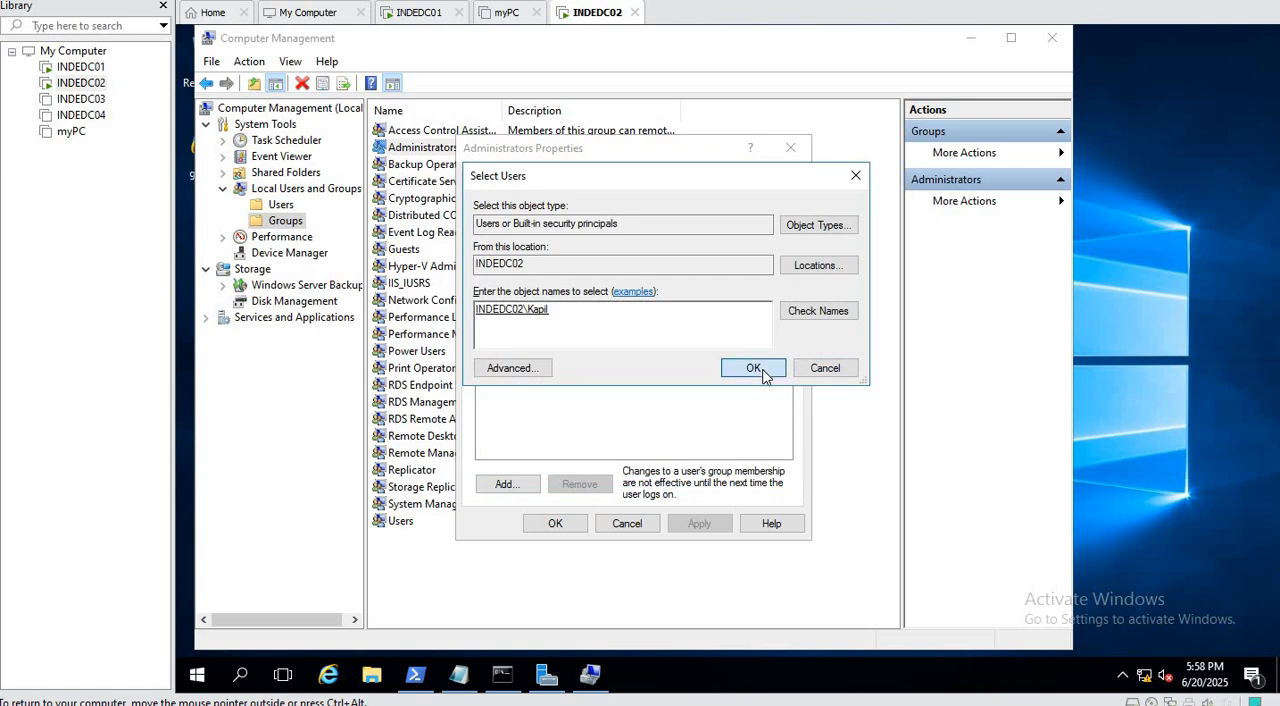
{"action": "left_click", "coordinate": [552, 524]}
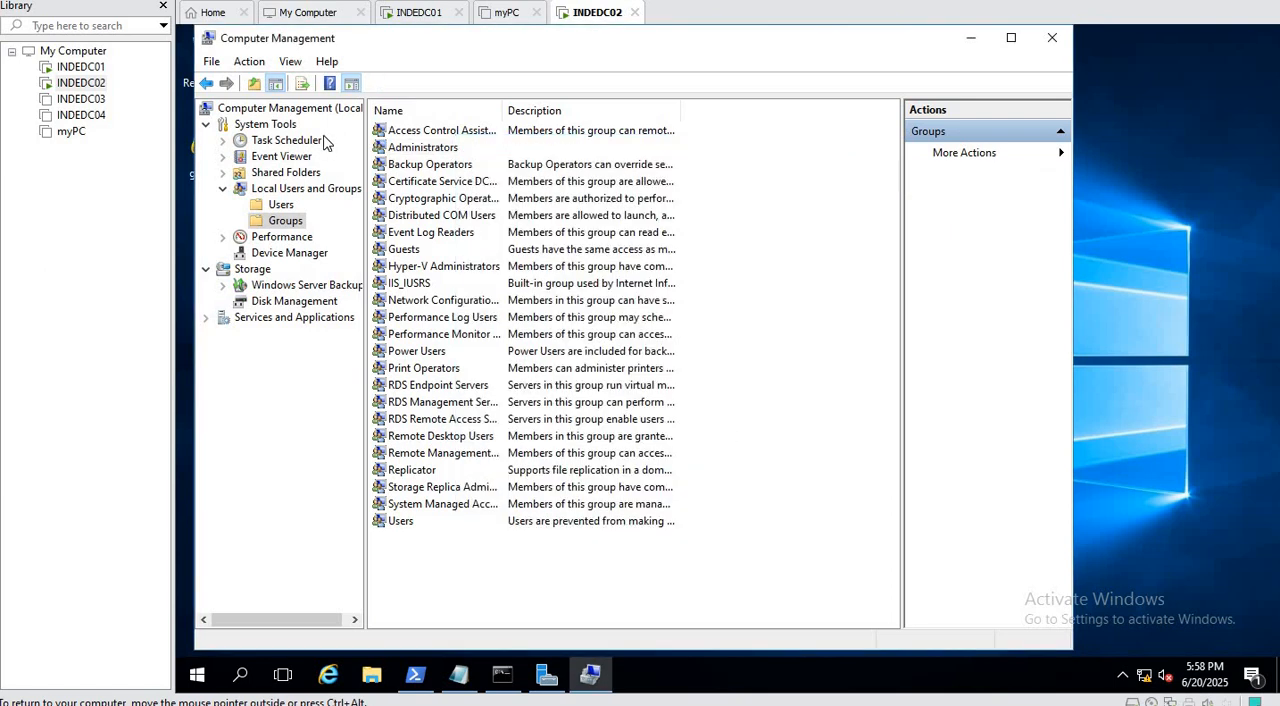
Review the group memberships in the new local account's properties.
{"action": "left_click", "coordinate": [272, 206]}
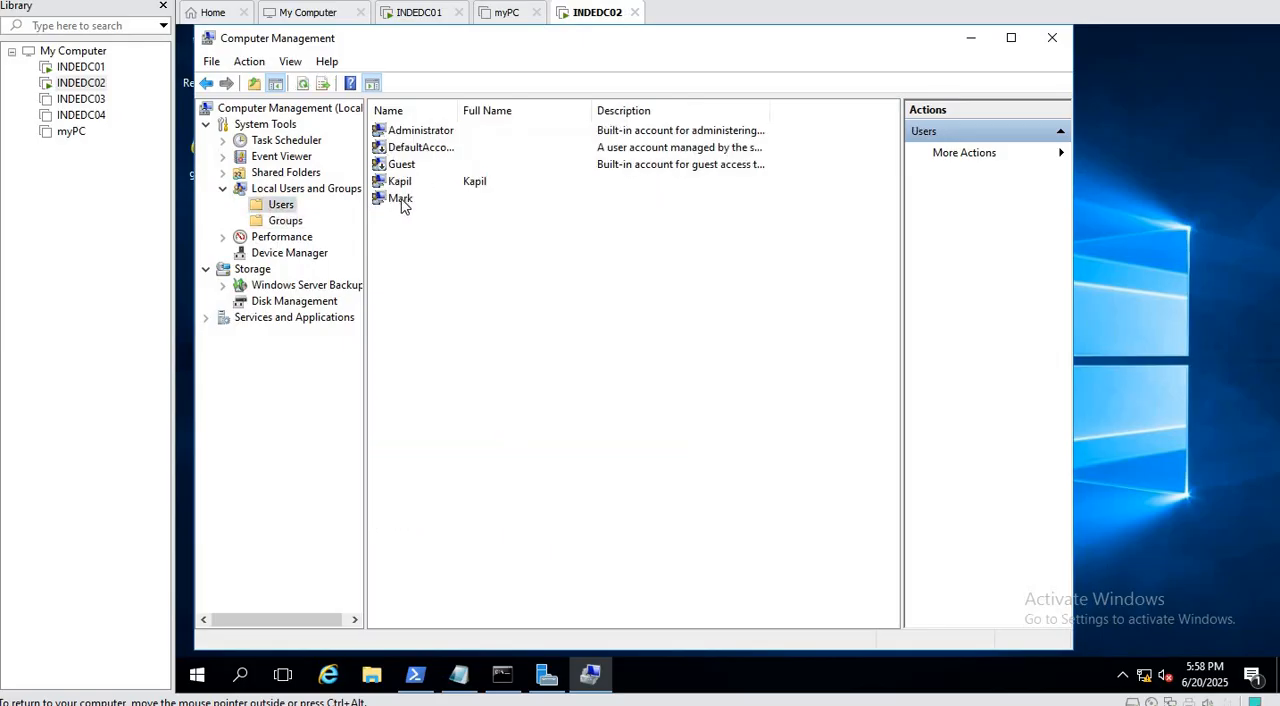
{"action": "left_click", "coordinate": [401, 186]}
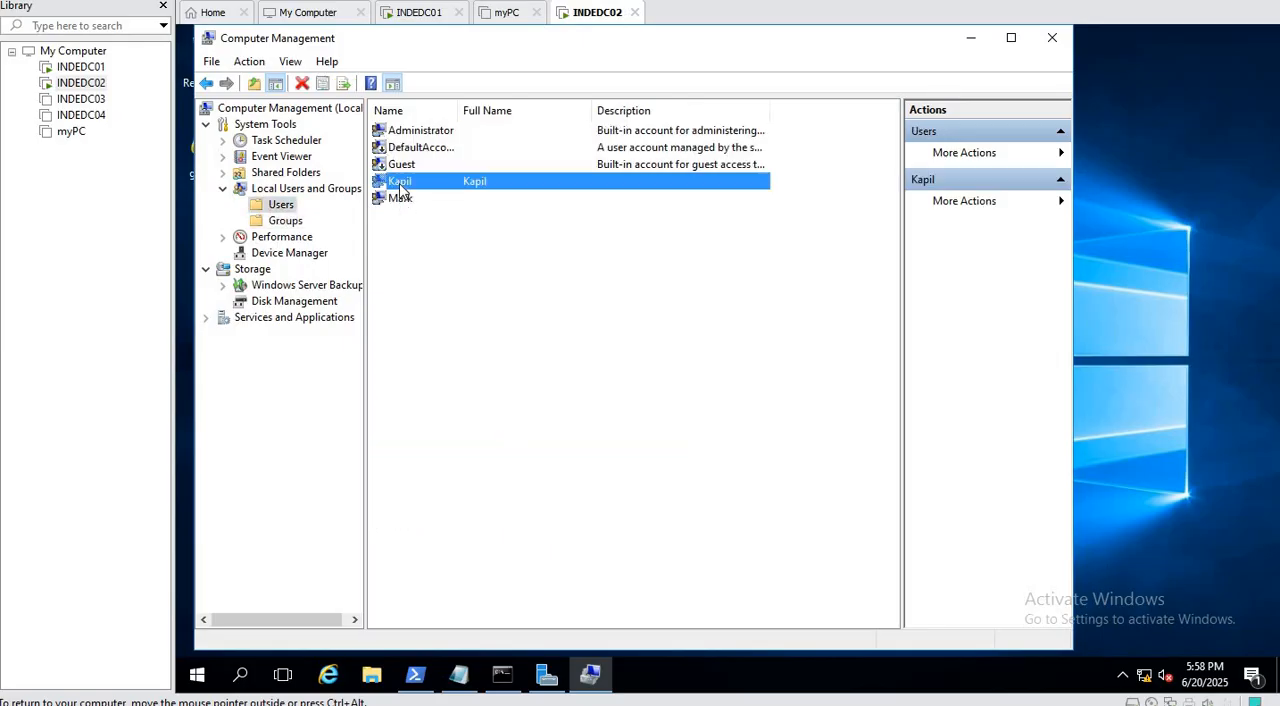
{"action": "right_click", "coordinate": [401, 188]}
{"action": "left_click", "coordinate": [474, 300]}
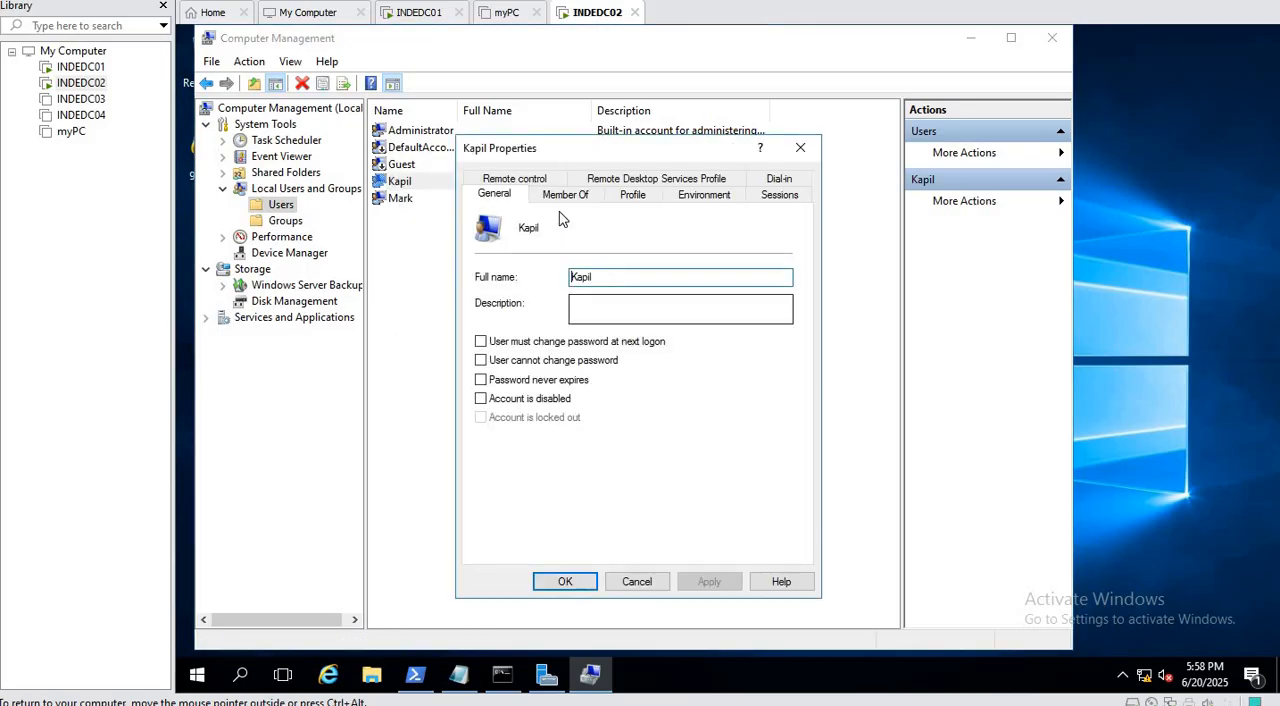
{"action": "left_click", "coordinate": [564, 195]}
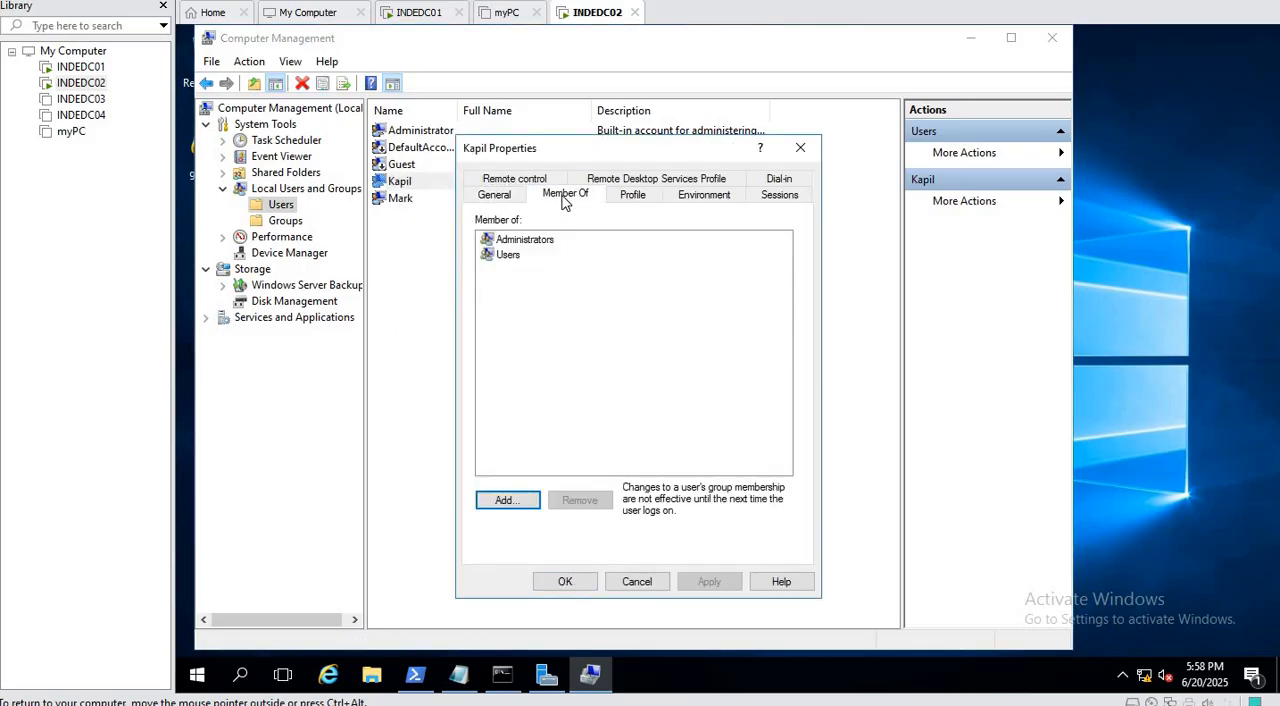
{"action": "left_click", "coordinate": [508, 500]}
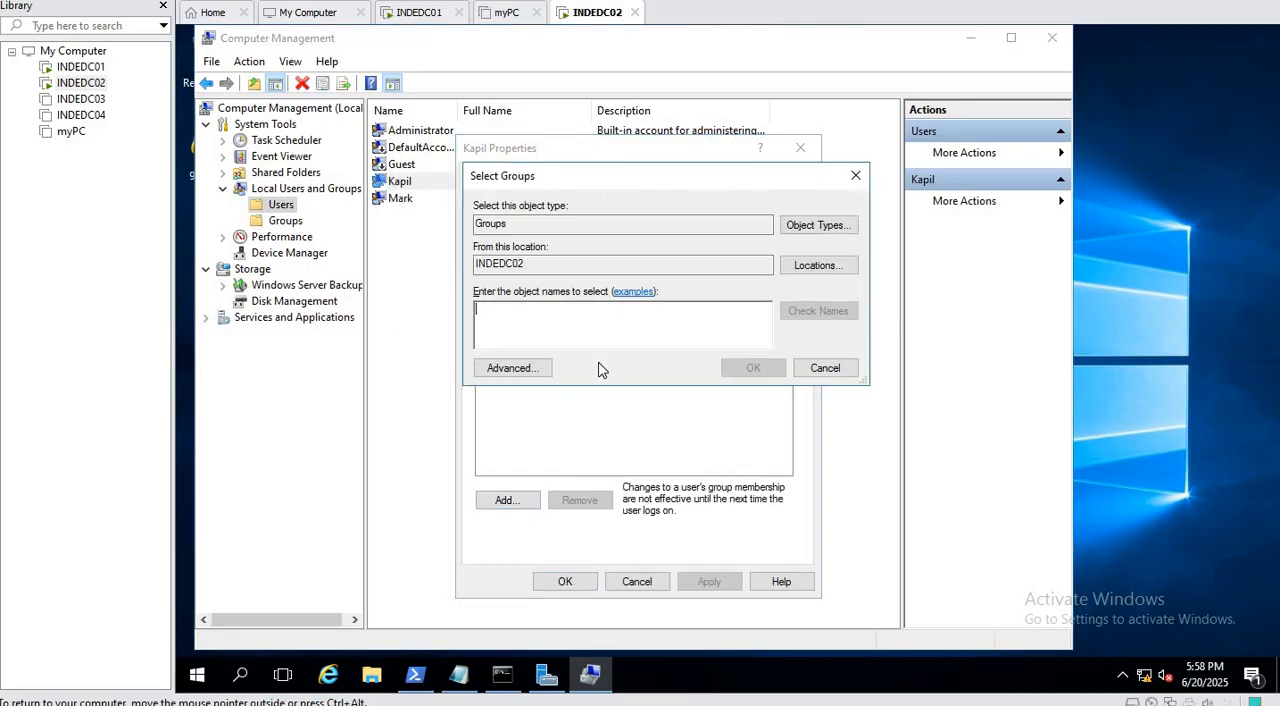
{"action": "left_click", "coordinate": [825, 368]}
{"action": "left_click", "coordinate": [801, 148]}
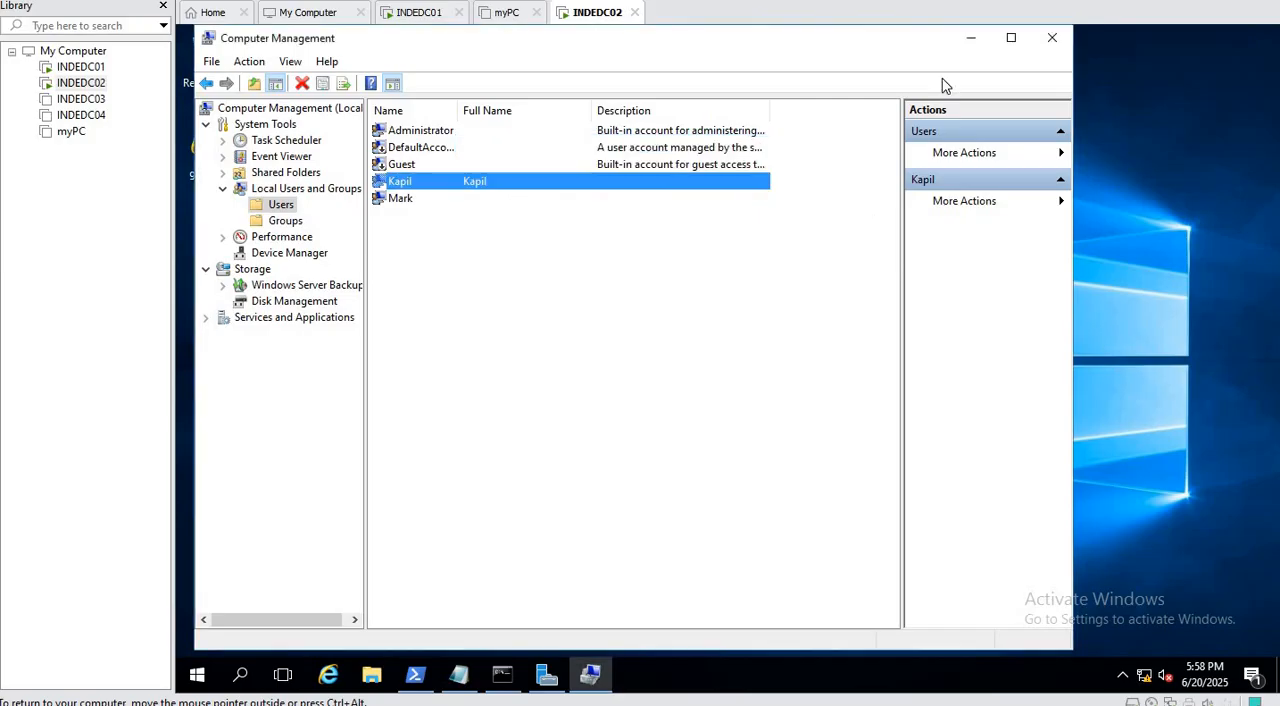
{"action": "left_click", "coordinate": [1052, 40]}
{"action": "right_click", "coordinate": [405, 182]}
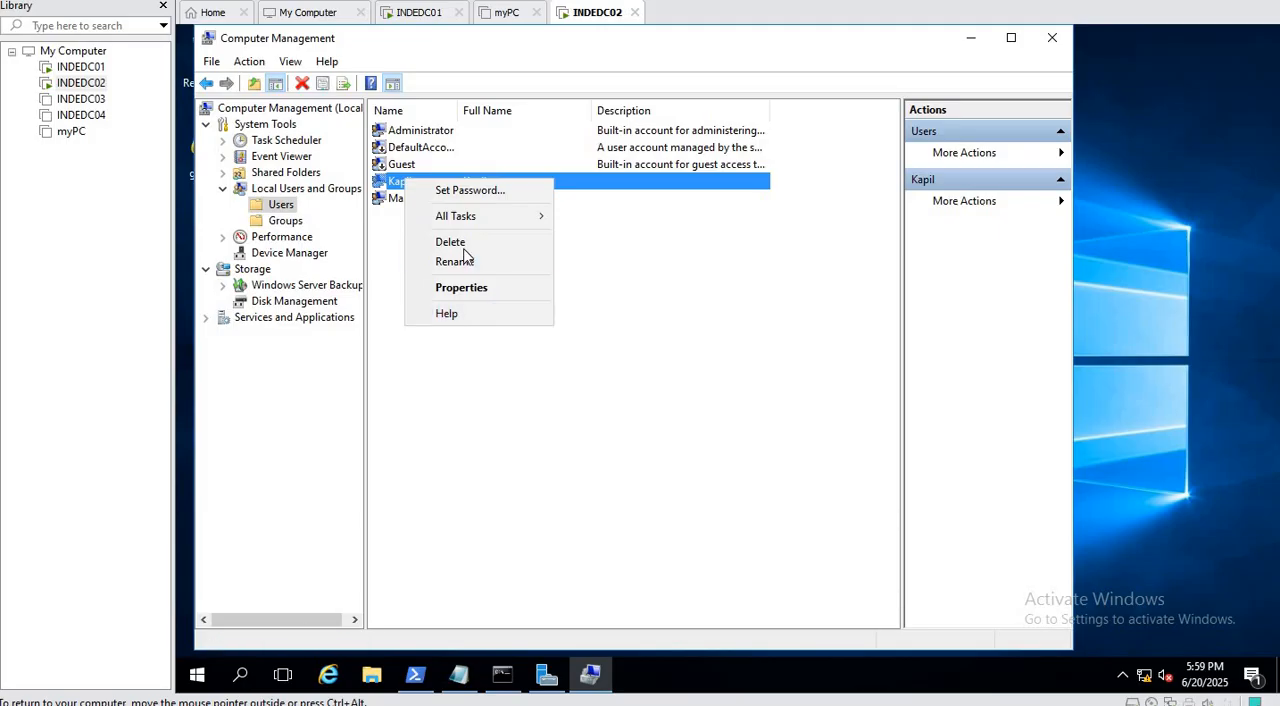
{"action": "left_click", "coordinate": [466, 242]}
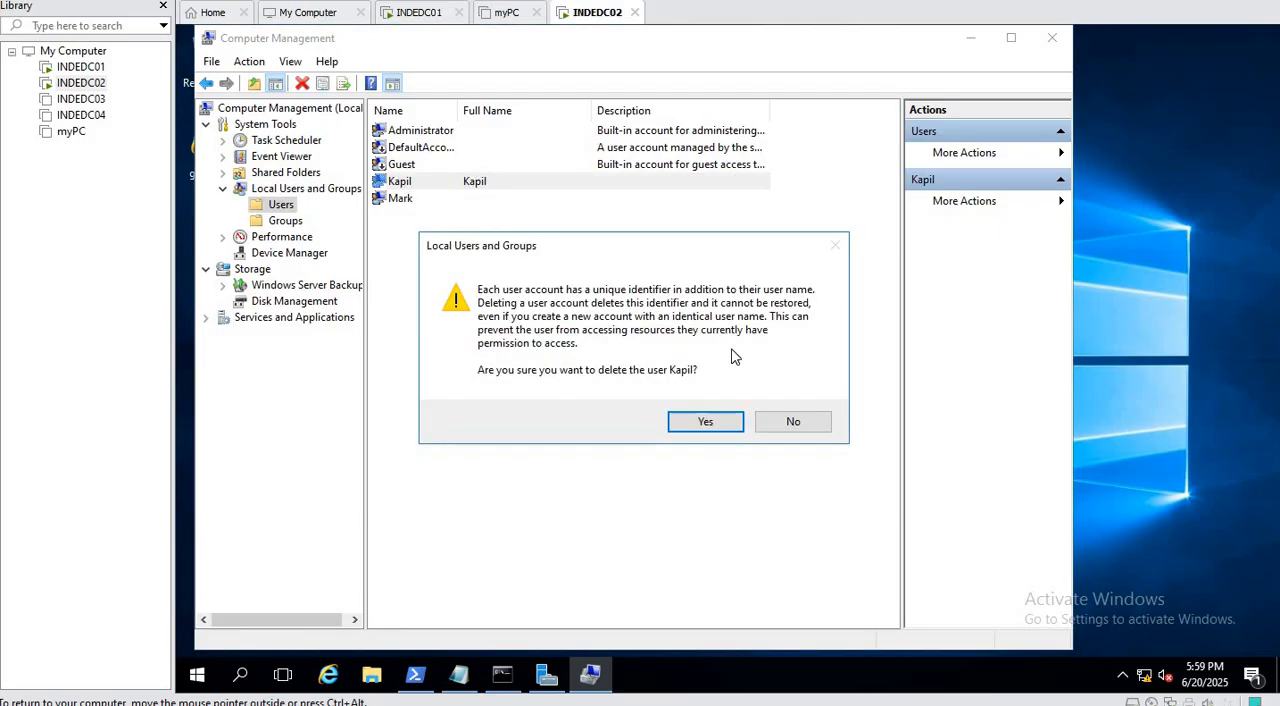
{"action": "left_click", "coordinate": [720, 424]}
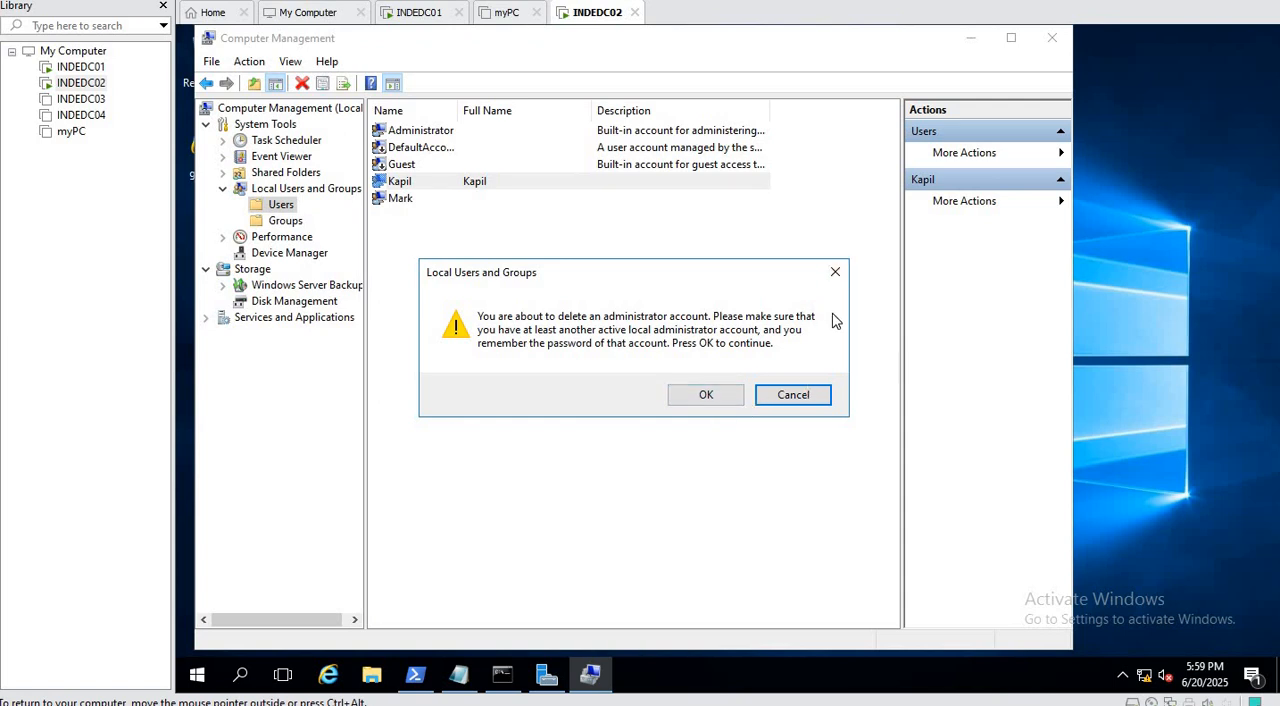
{"action": "left_click", "coordinate": [835, 274]}
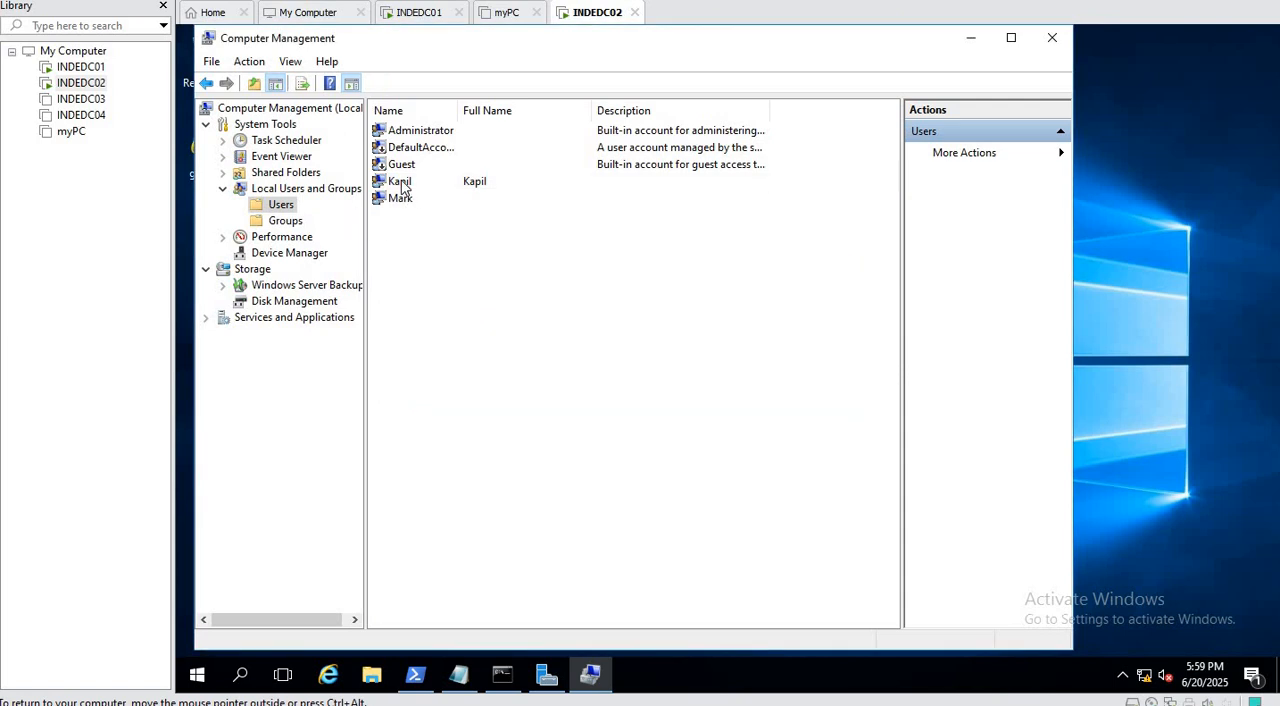
Remove the Administrators group from the new local account's memberships and apply the change.
{"action": "double_click", "coordinate": [403, 187]}
{"action": "left_click", "coordinate": [578, 197]}
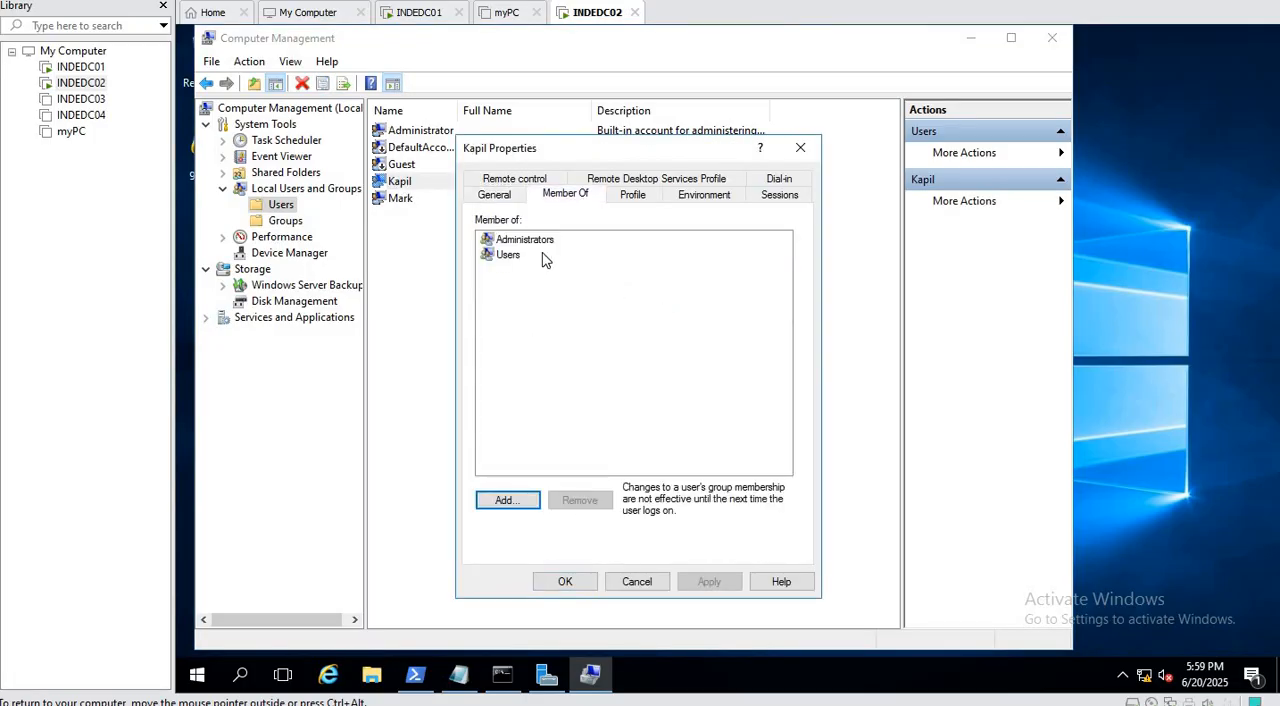
{"action": "left_click", "coordinate": [536, 242]}
{"action": "left_click", "coordinate": [580, 500]}
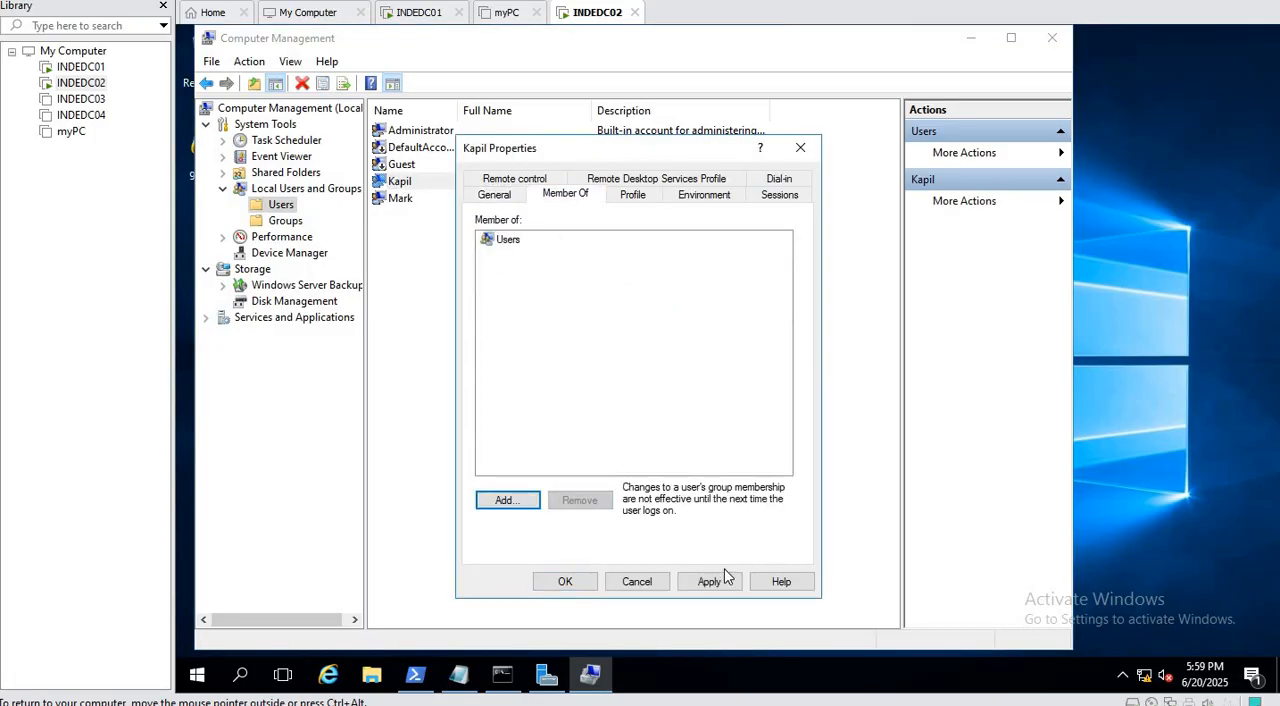
{"action": "left_click", "coordinate": [567, 581]}
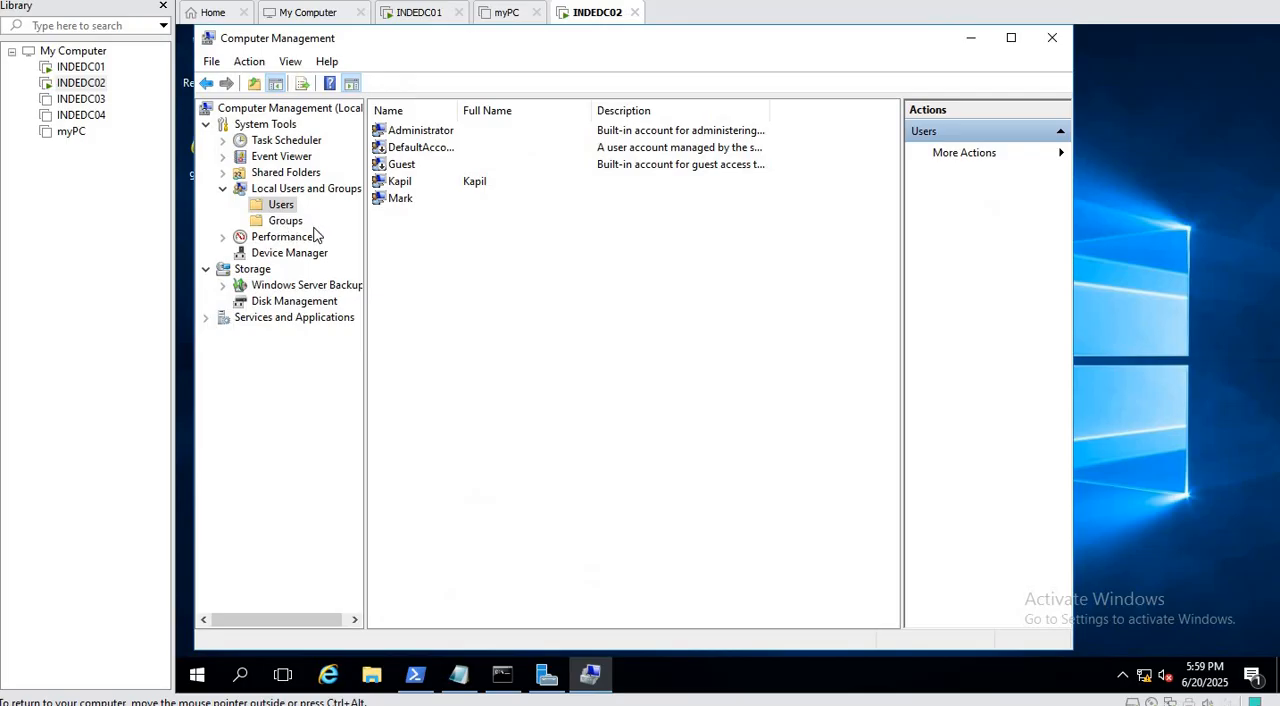
Delete the new local user account and close Computer Management.
{"action": "left_click", "coordinate": [400, 186]}
{"action": "right_click", "coordinate": [400, 188]}
{"action": "left_click", "coordinate": [440, 252]}
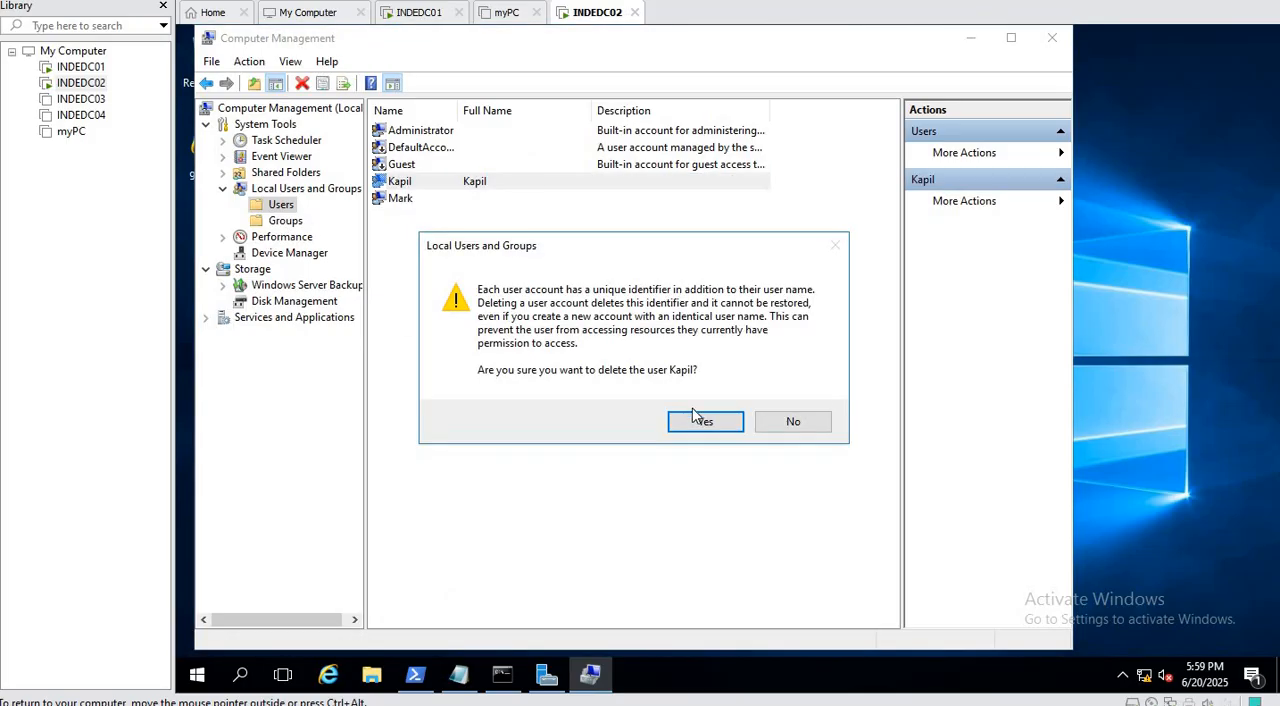
{"action": "left_click", "coordinate": [703, 422]}
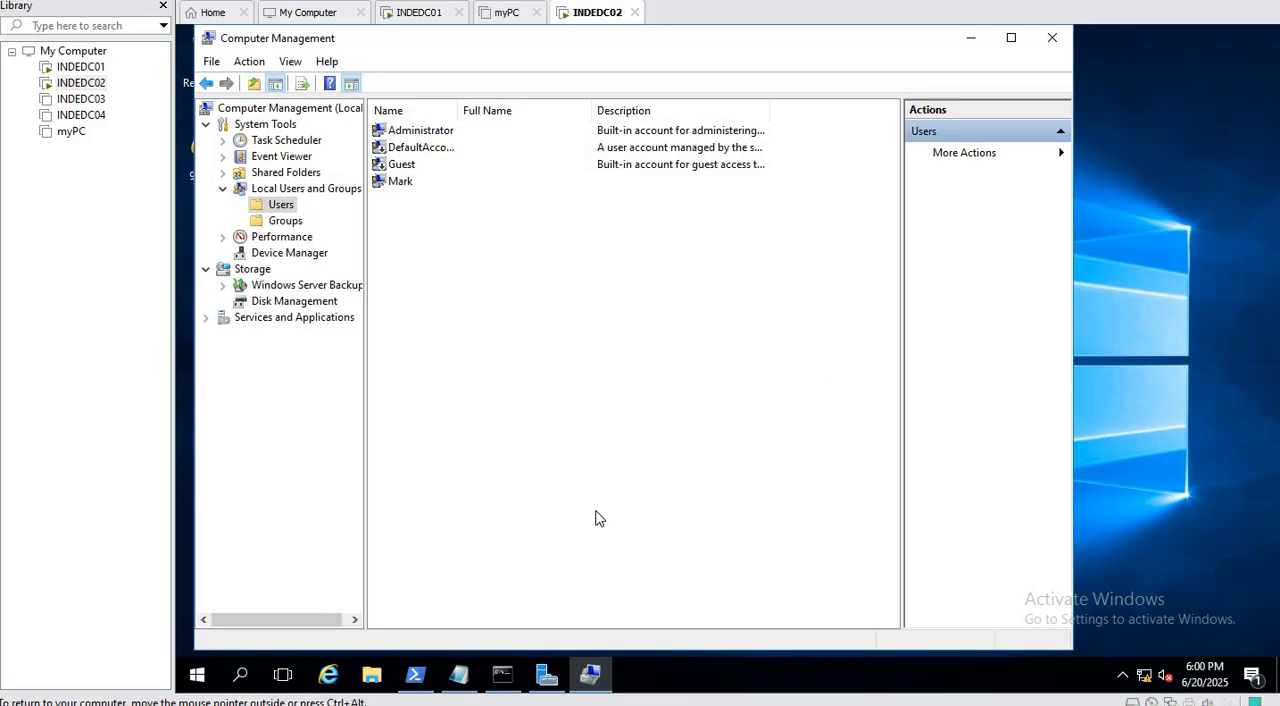
{"action": "left_click", "coordinate": [1051, 38]}
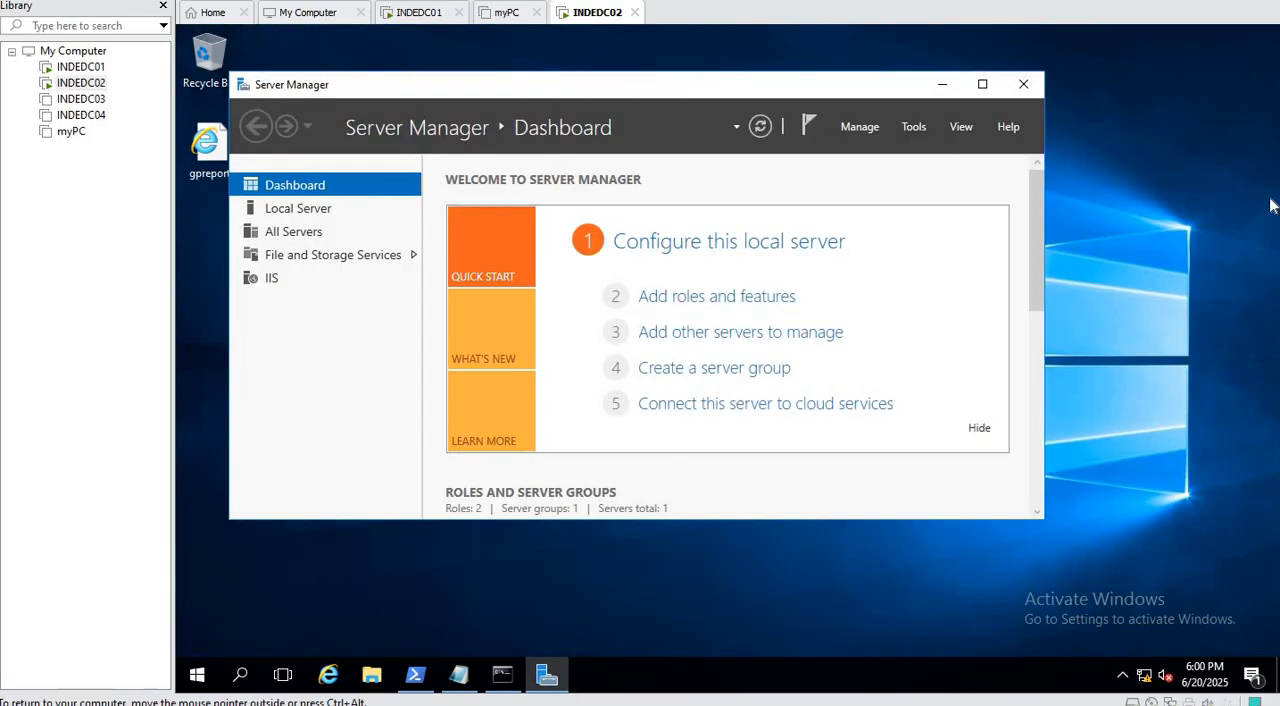
{"action": "left_click", "coordinate": [913, 127]}
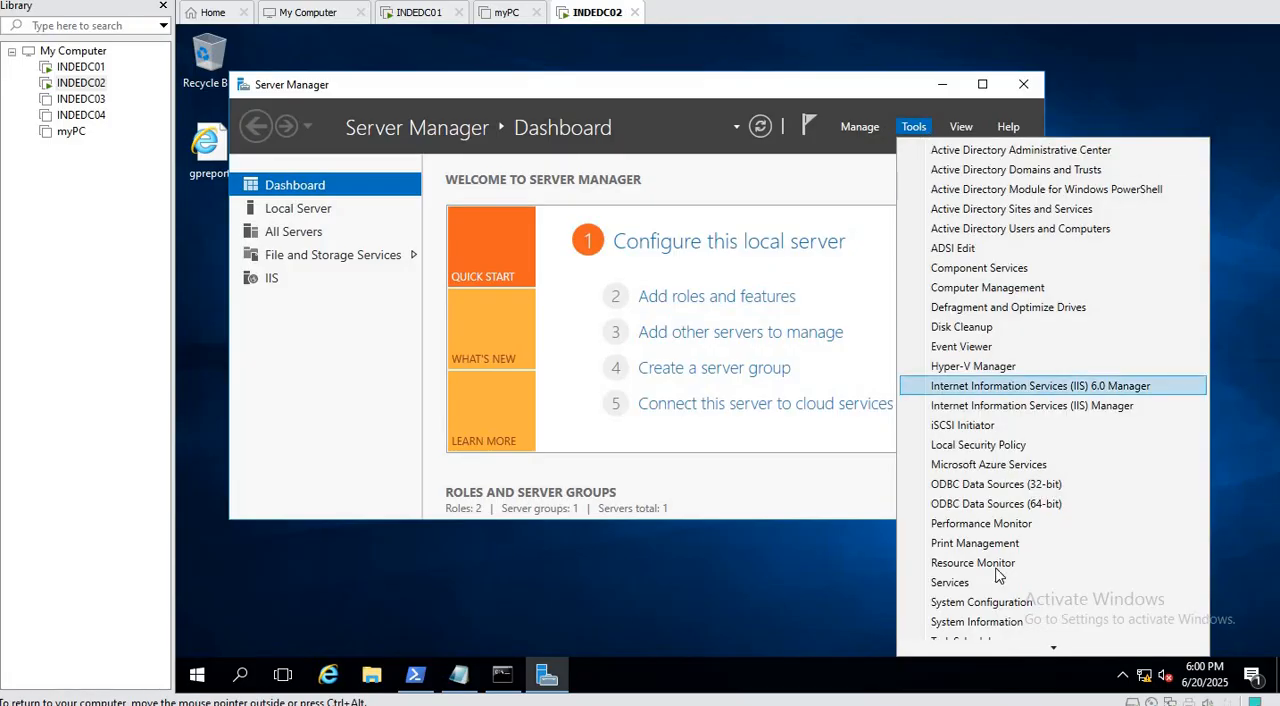
{"action": "scroll", "coordinate": [993, 620], "scroll_direction": "down", "scroll_amount": 1}
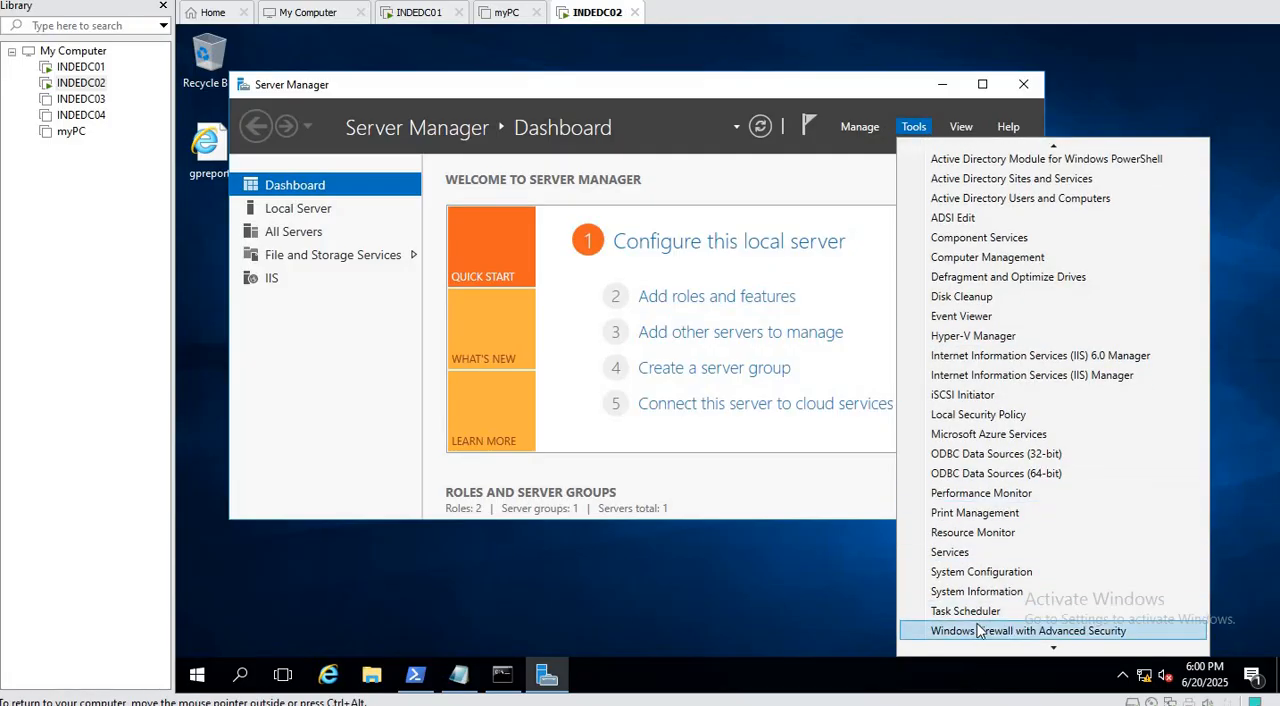
{"action": "left_click", "coordinate": [1138, 97]}
Switch to the INDEDC01 machine and run get-adcomputer indedc02 in PowerShell to check the OU path in its distinguished name.
{"action": "left_click", "coordinate": [418, 12]}
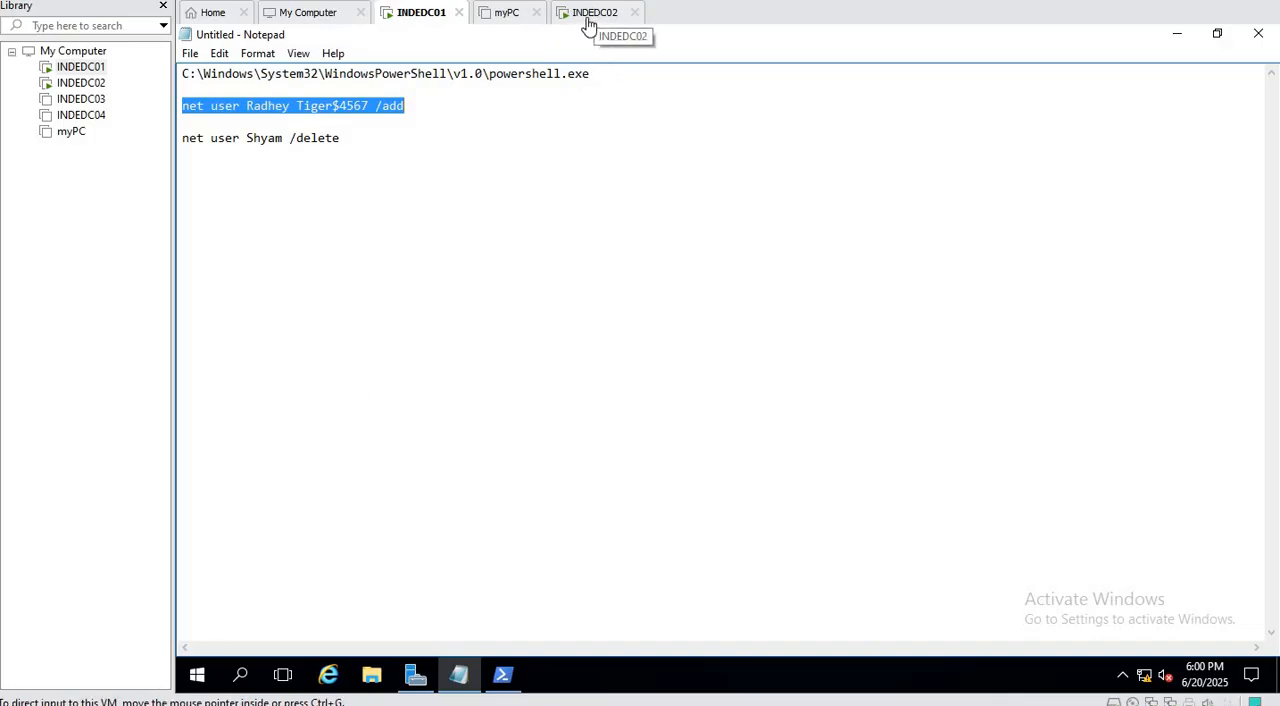
{"action": "left_click", "coordinate": [502, 675]}
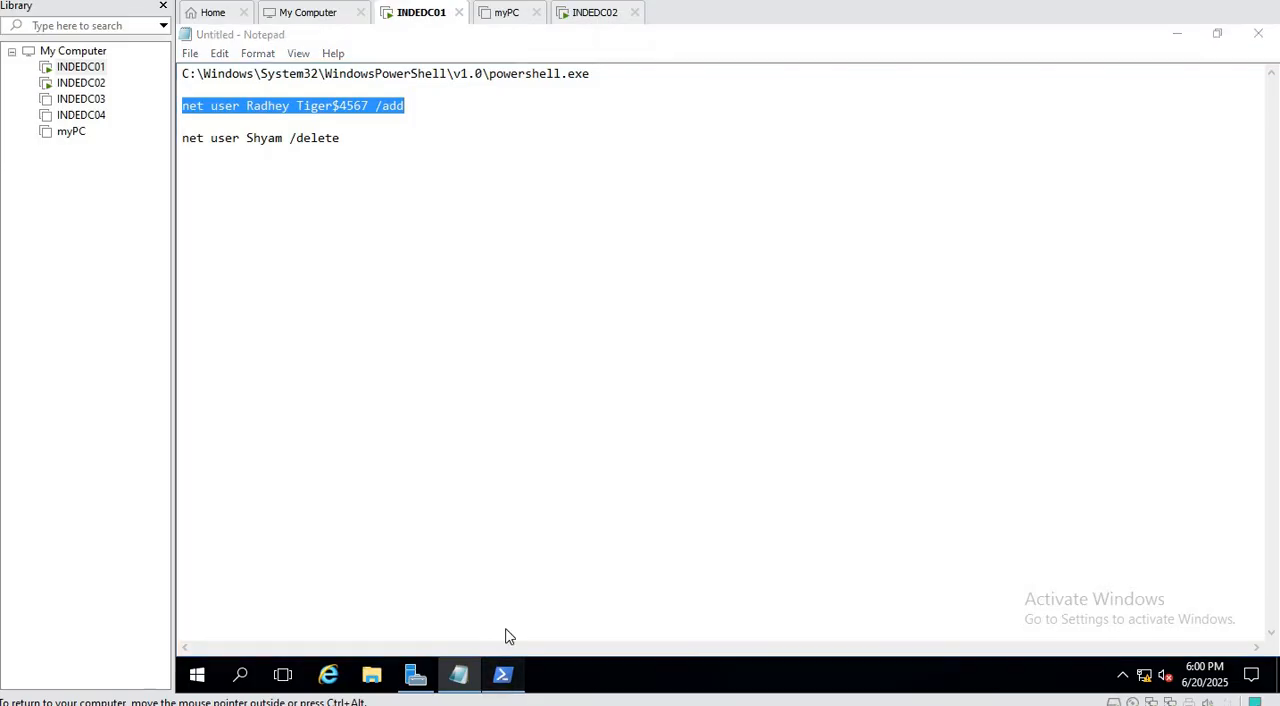
{"action": "left_click", "coordinate": [682, 413]}
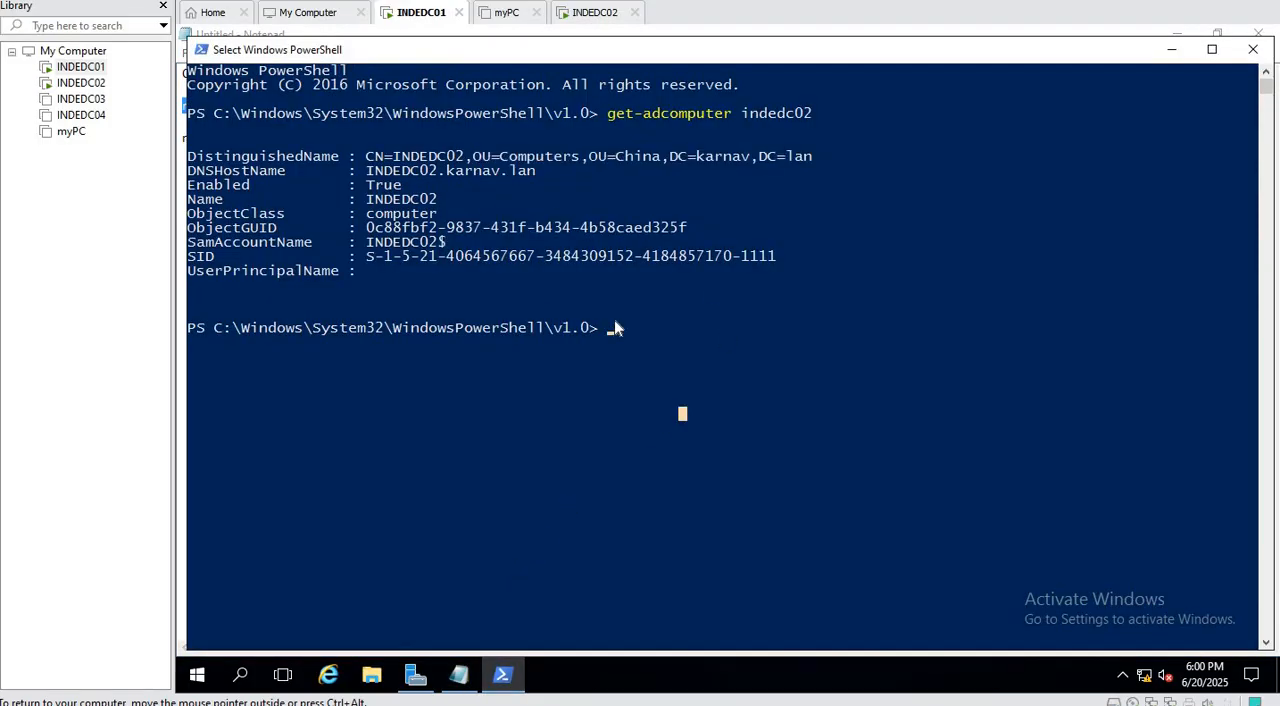
{"action": "key", "text": "Up"}
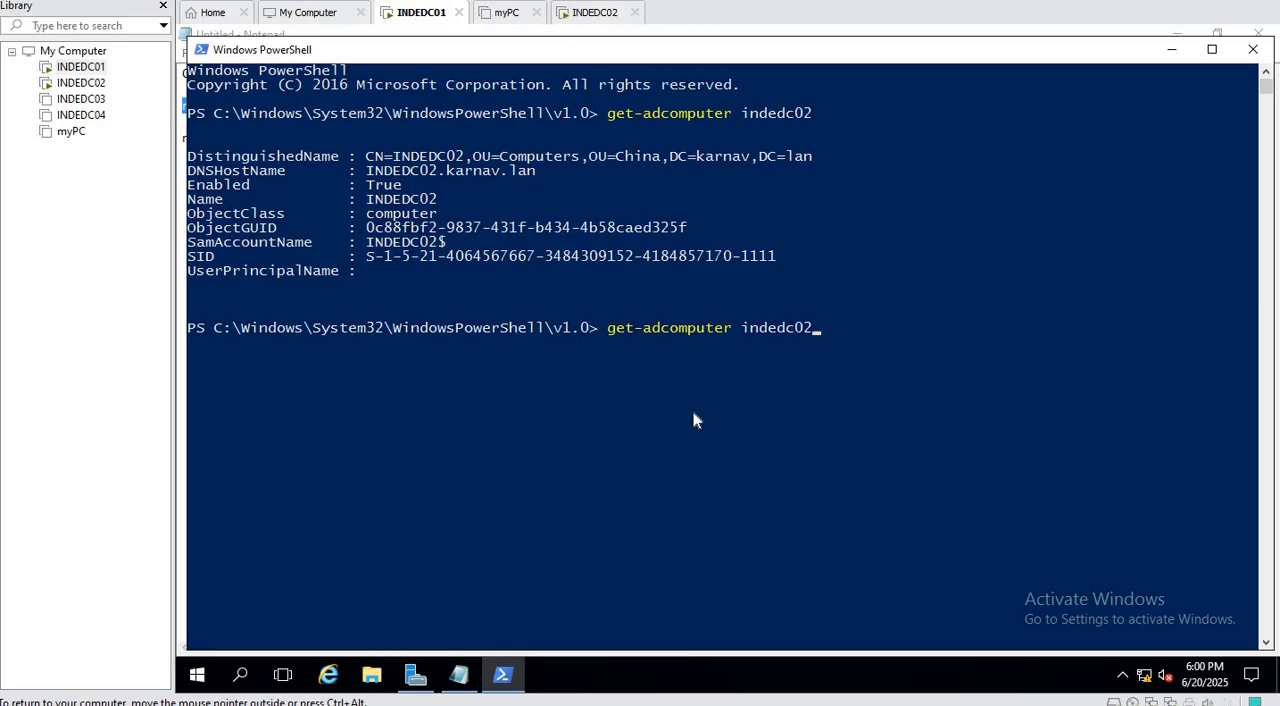
{"action": "key", "text": "Return"}
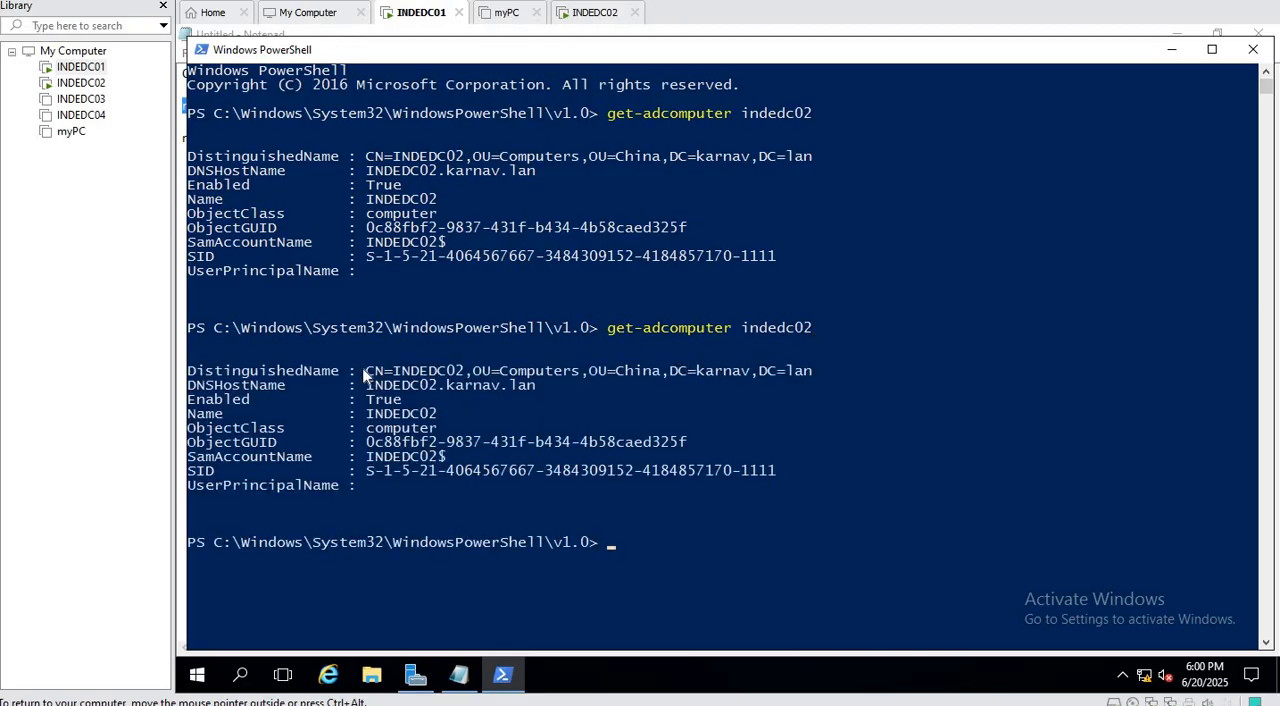
{"action": "left_click_drag", "start_coordinate": [363, 370], "coordinate": [816, 371]}
{"action": "left_click", "coordinate": [609, 403]}
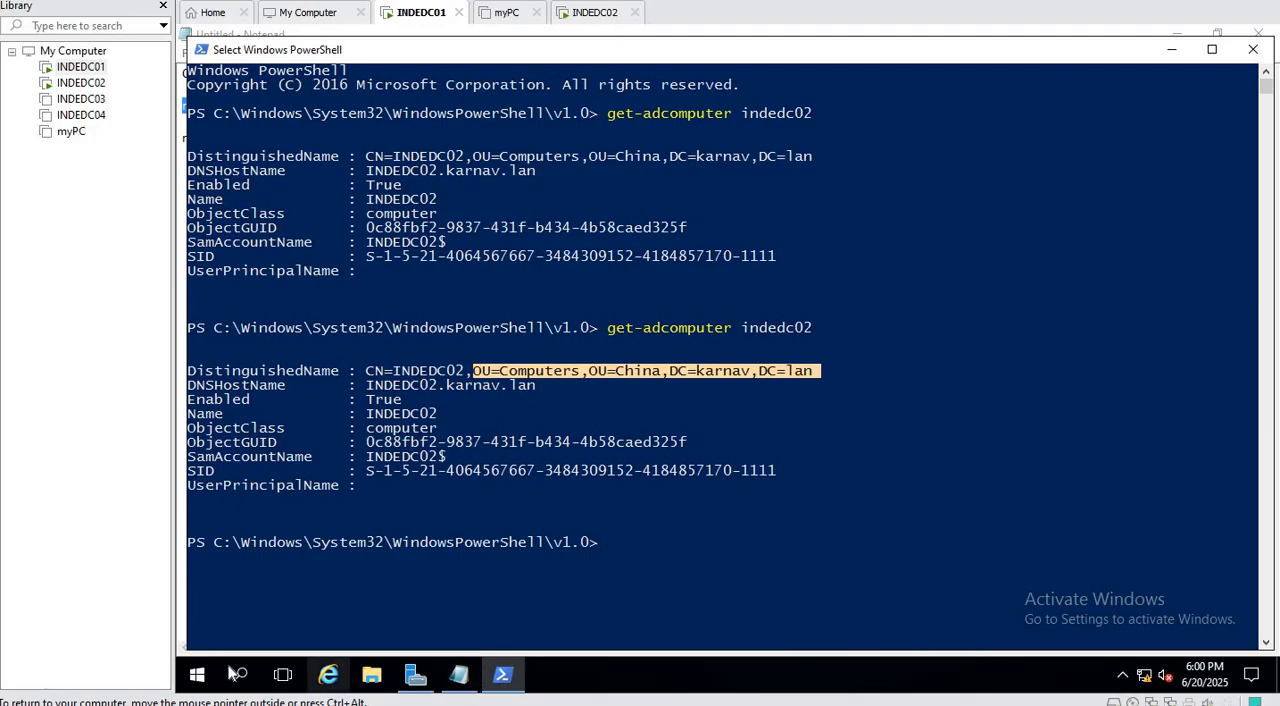
Open Group Policy Management from Server Manager on INDEDC01.
{"action": "left_click", "coordinate": [200, 676]}
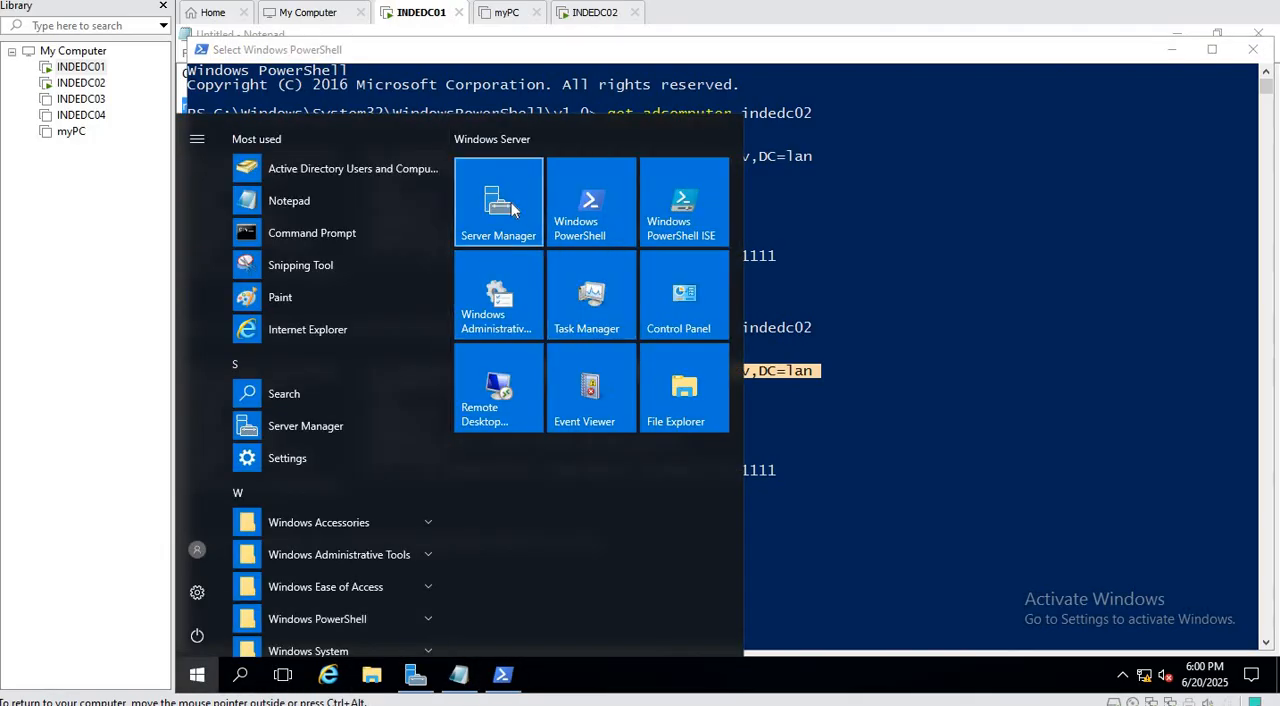
{"action": "left_click", "coordinate": [542, 224]}
{"action": "left_click", "coordinate": [985, 224]}
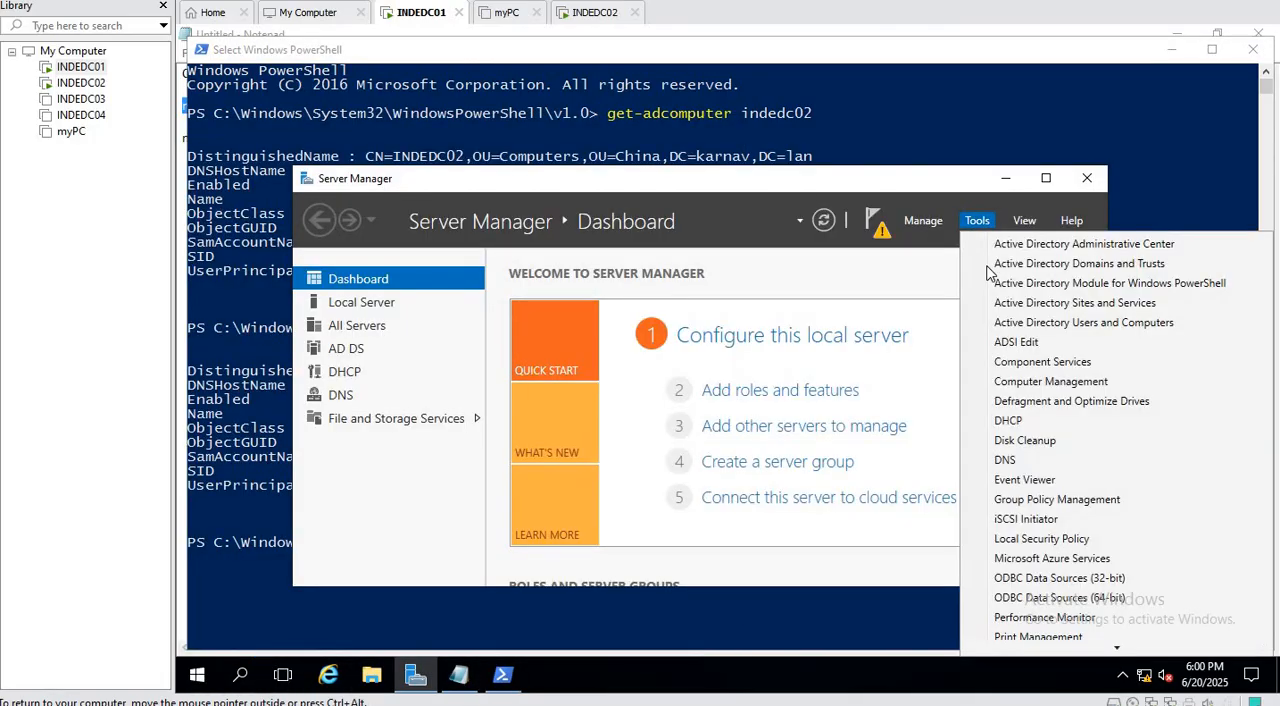
{"action": "left_click", "coordinate": [1074, 499]}
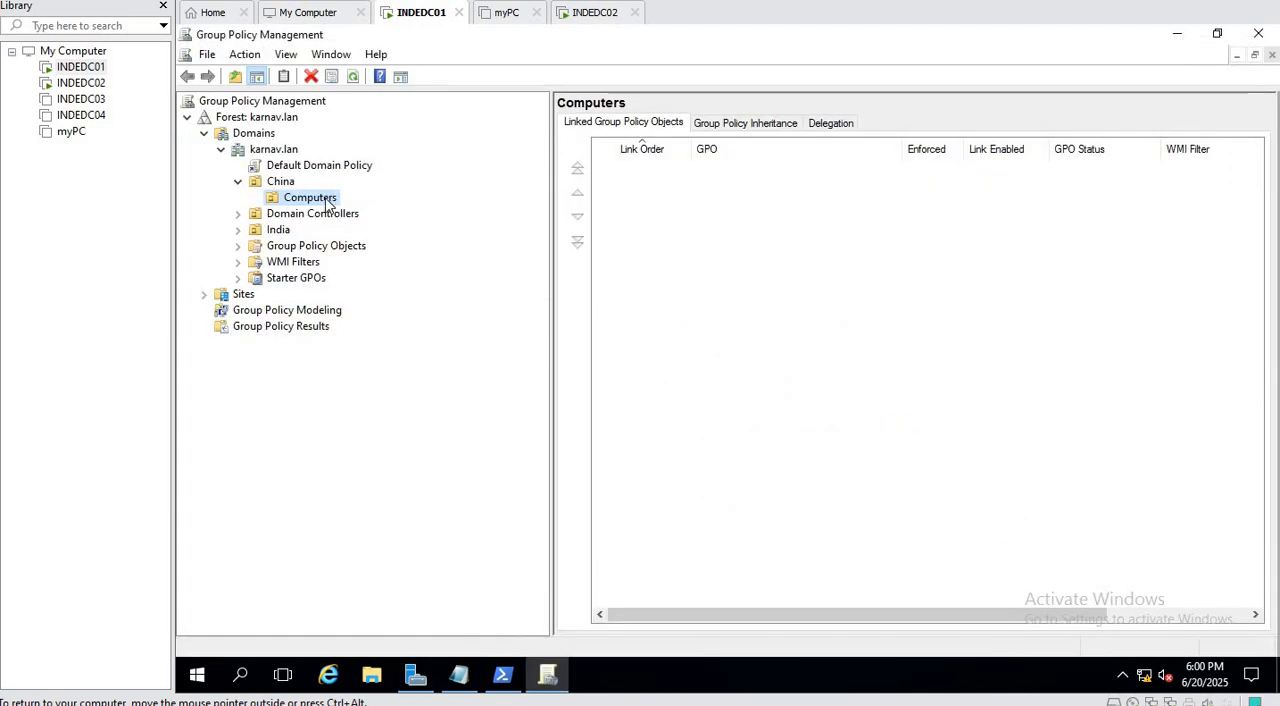
Create a GPO named "Local Account mangement" linked to the Computers OU under China.
{"action": "left_click", "coordinate": [279, 184]}
{"action": "left_click", "coordinate": [300, 198]}
{"action": "right_click", "coordinate": [340, 207]}
{"action": "left_click", "coordinate": [364, 214]}
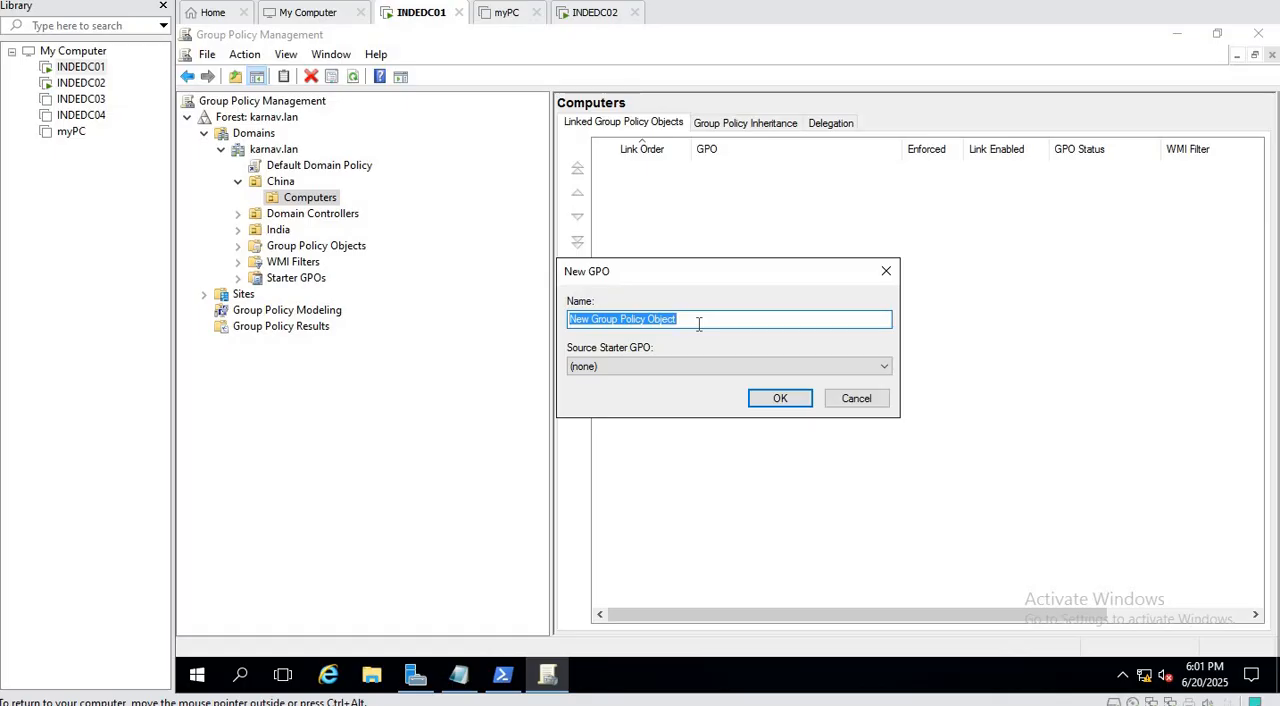
{"action": "type", "text": "Loca"}
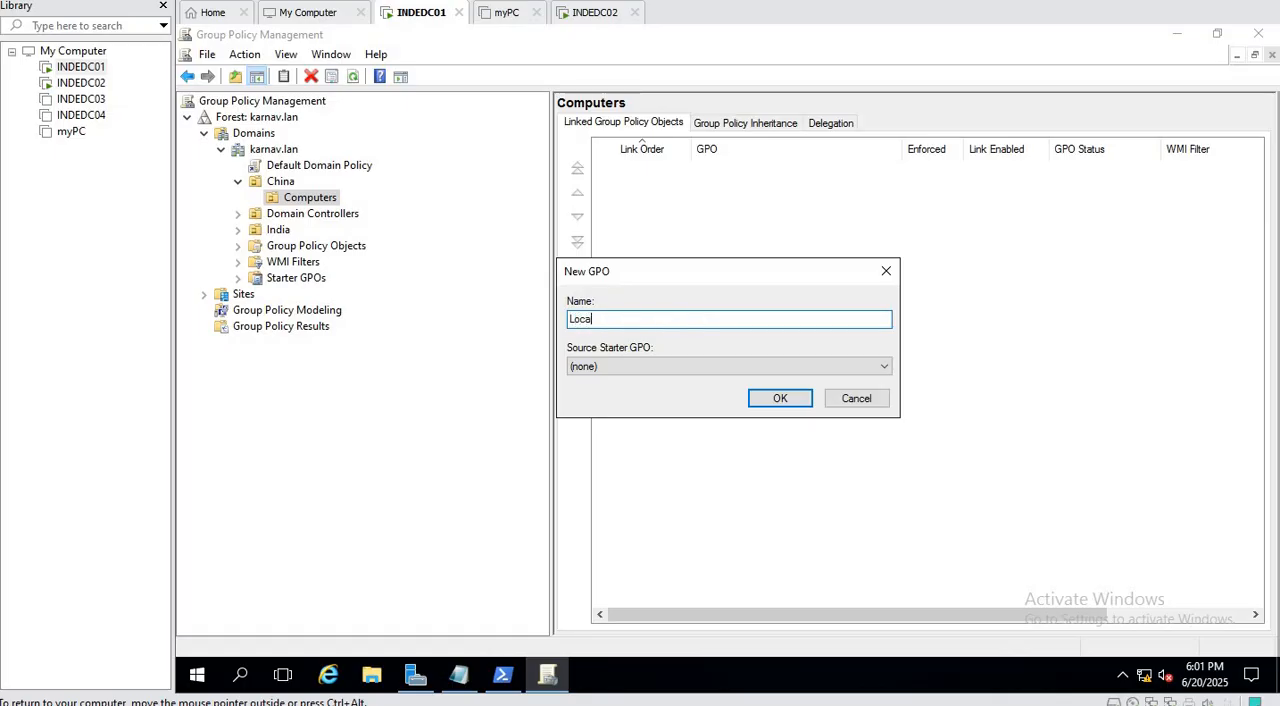
{"action": "type", "text": "l Account man"}
{"action": "type", "text": "g"}
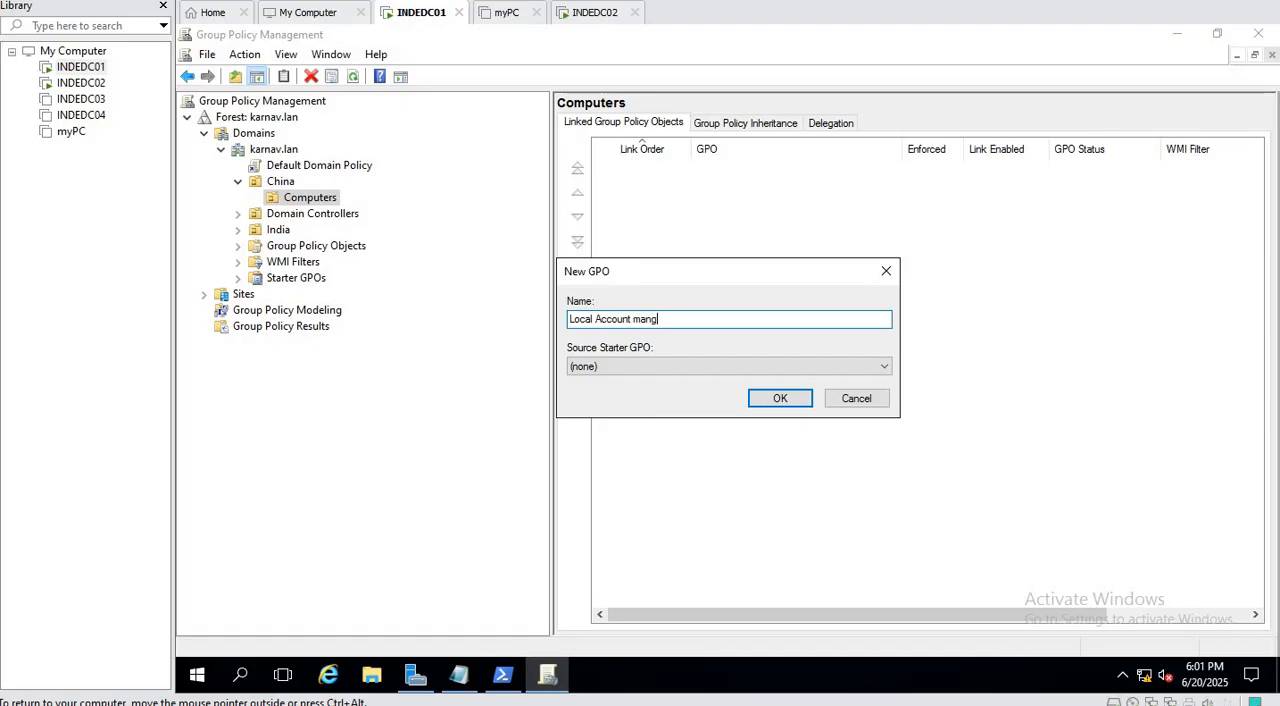
{"action": "type", "text": "ement"}
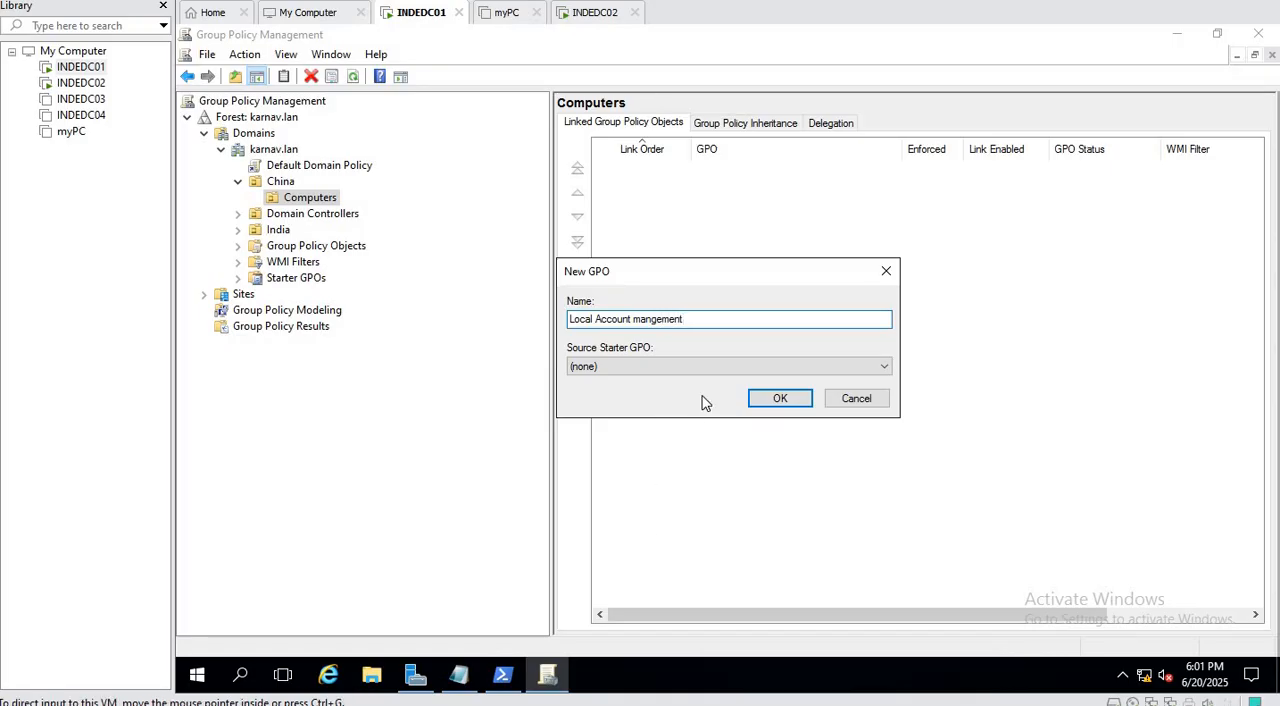
{"action": "left_click_drag", "start_coordinate": [722, 321], "coordinate": [530, 323]}
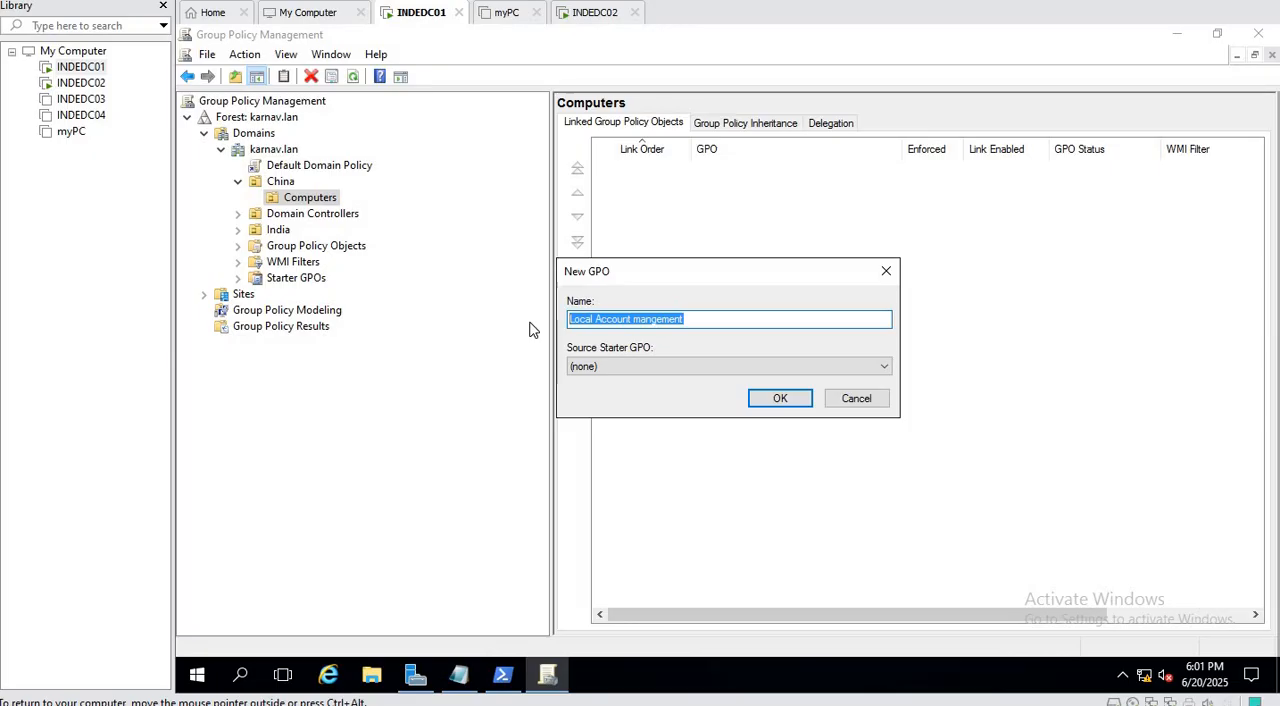
{"action": "left_click", "coordinate": [790, 395]}
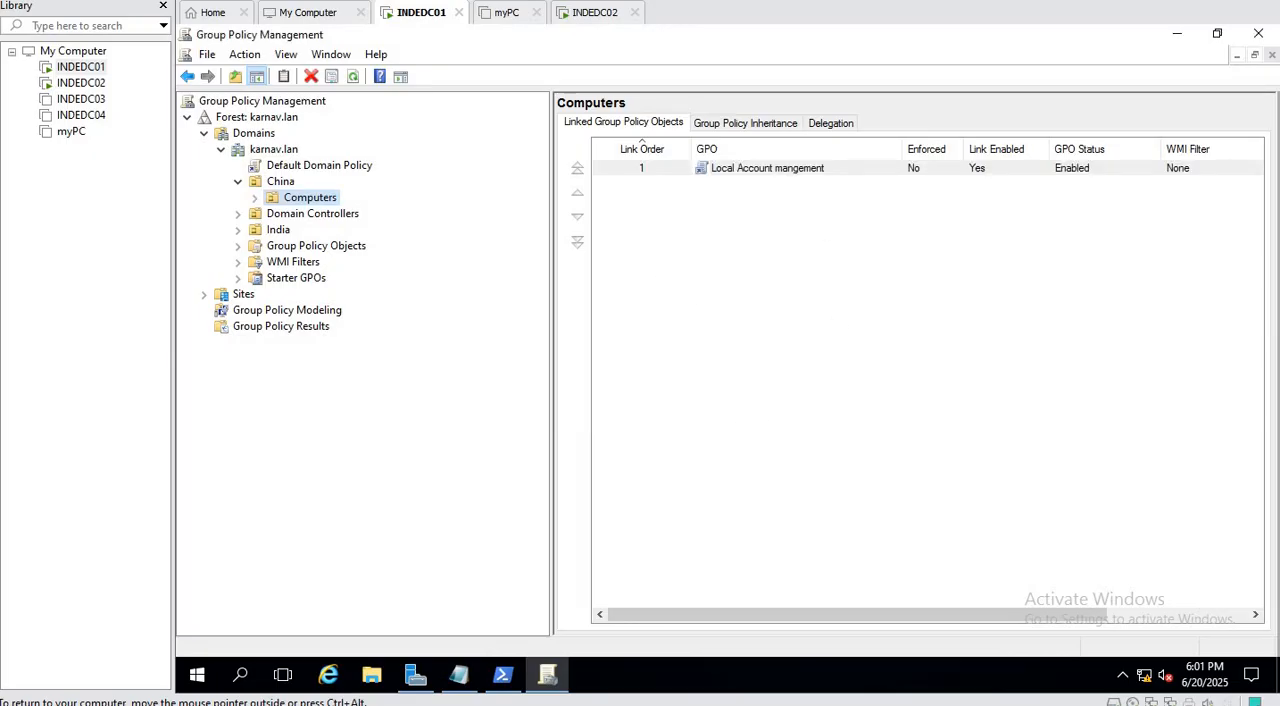
Expand the Computers OU and review the link location and security filtering of the Local Account mangement GPO.
{"action": "right_click", "coordinate": [320, 206]}
{"action": "left_click", "coordinate": [494, 249]}
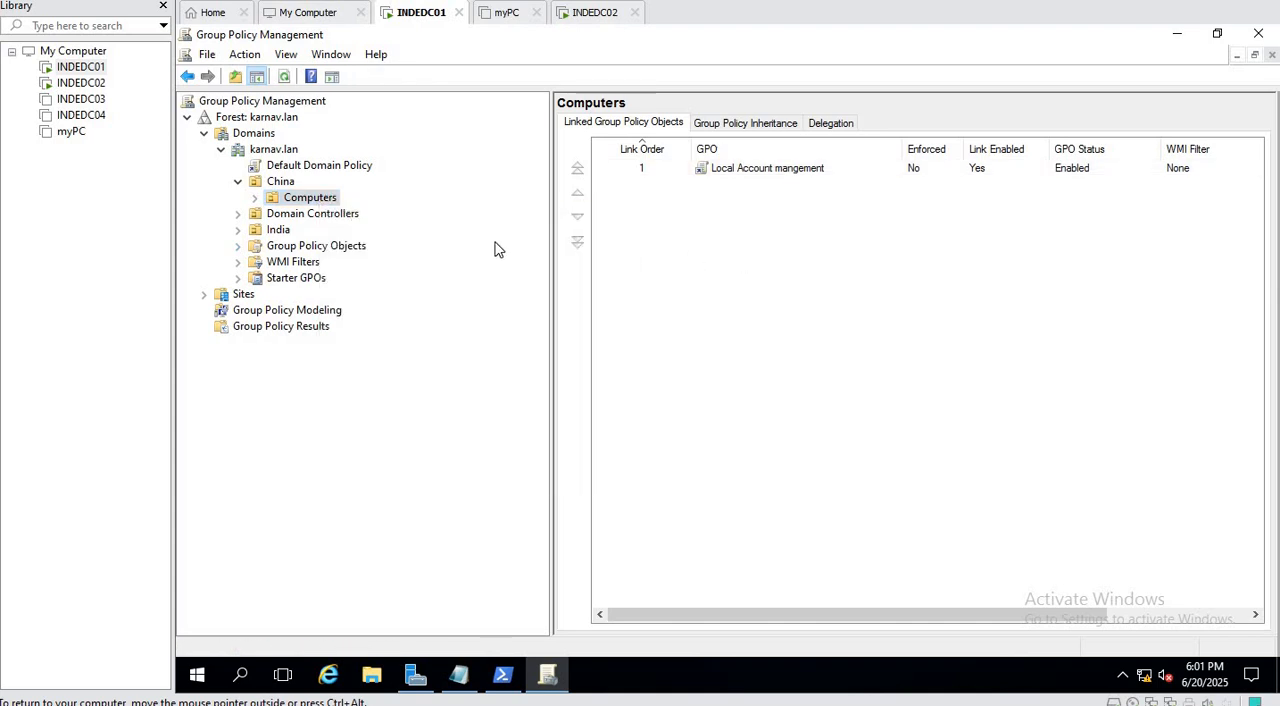
{"action": "left_click", "coordinate": [256, 198]}
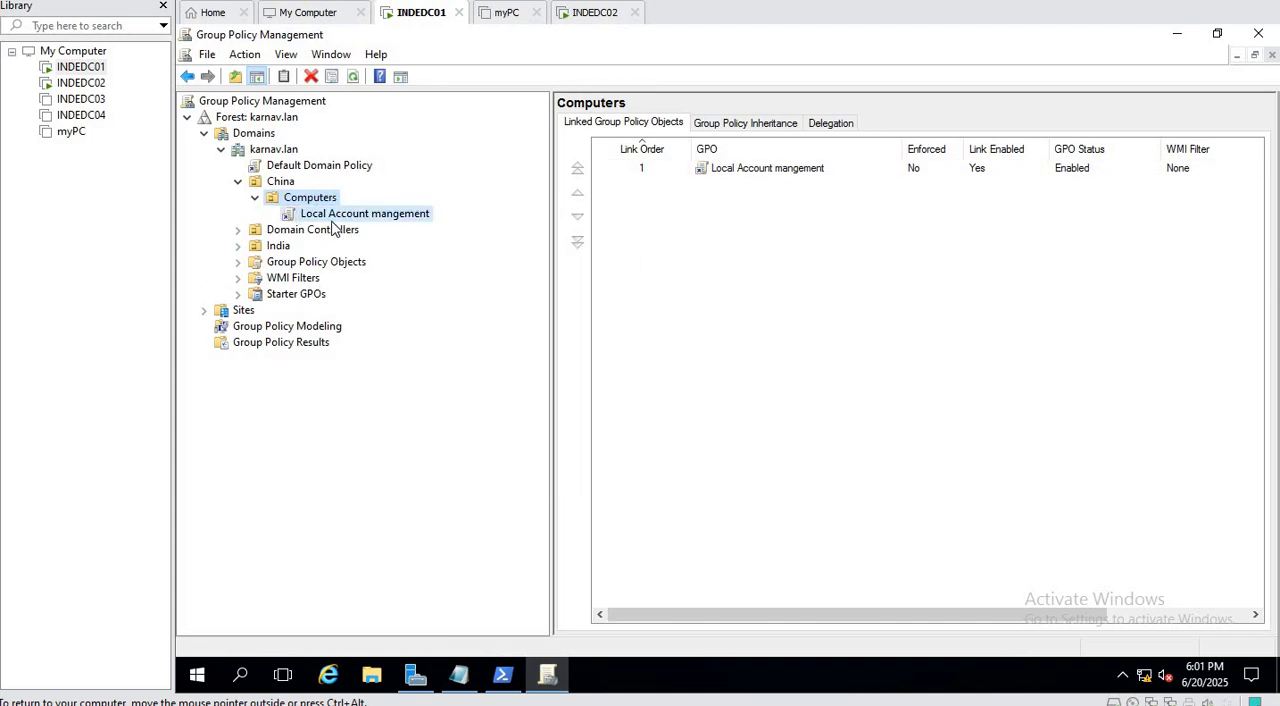
{"action": "left_click", "coordinate": [332, 218]}
{"action": "right_click", "coordinate": [332, 218]}
{"action": "left_click", "coordinate": [723, 452]}
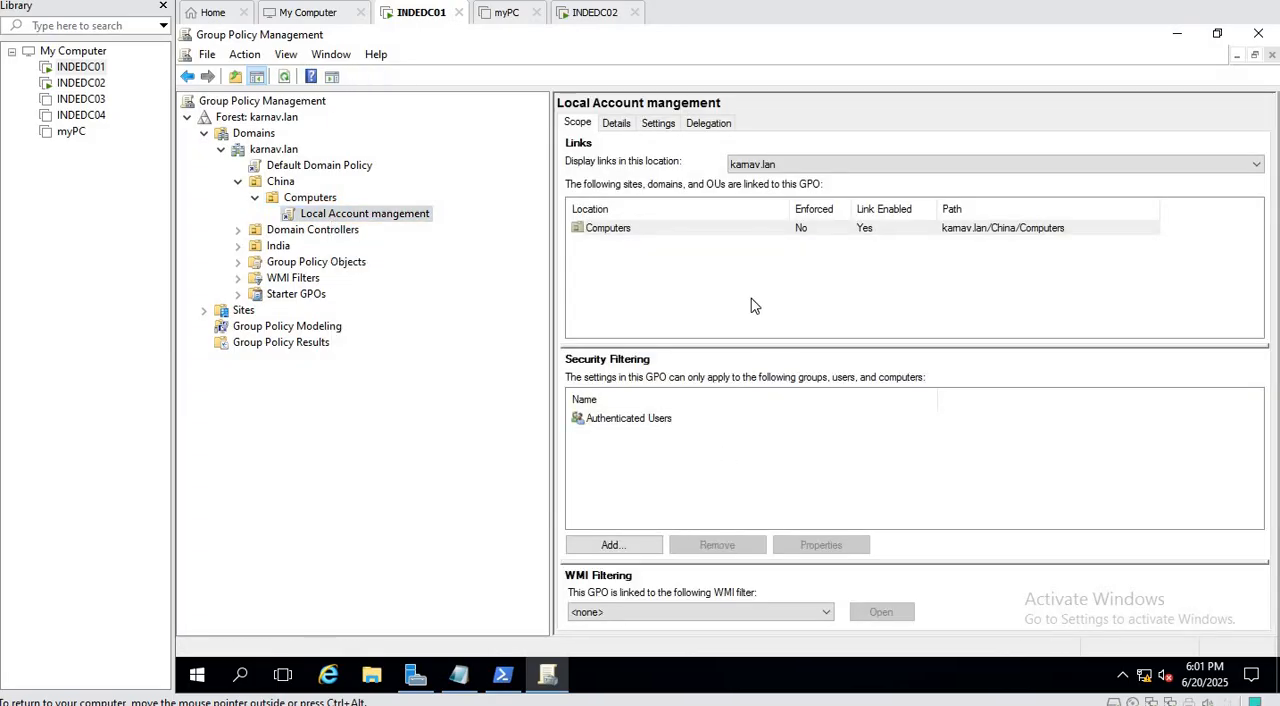
{"action": "left_click", "coordinate": [618, 232]}
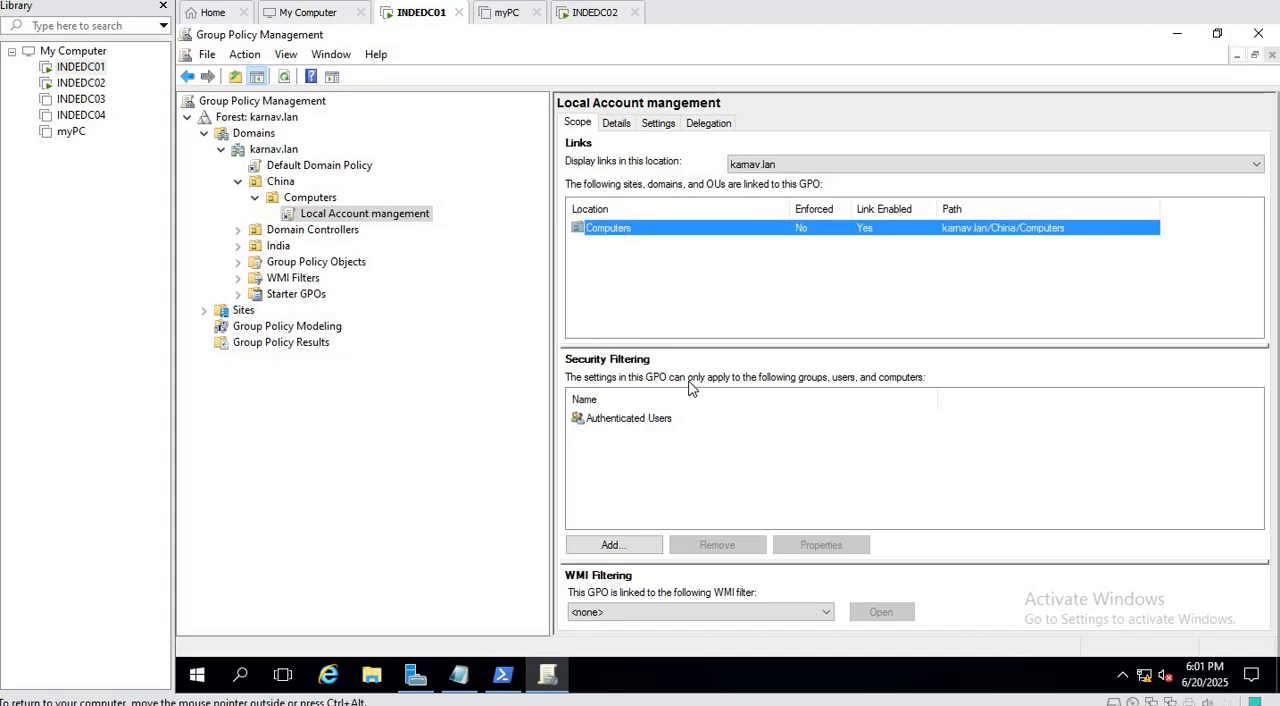
{"action": "left_click", "coordinate": [653, 422]}
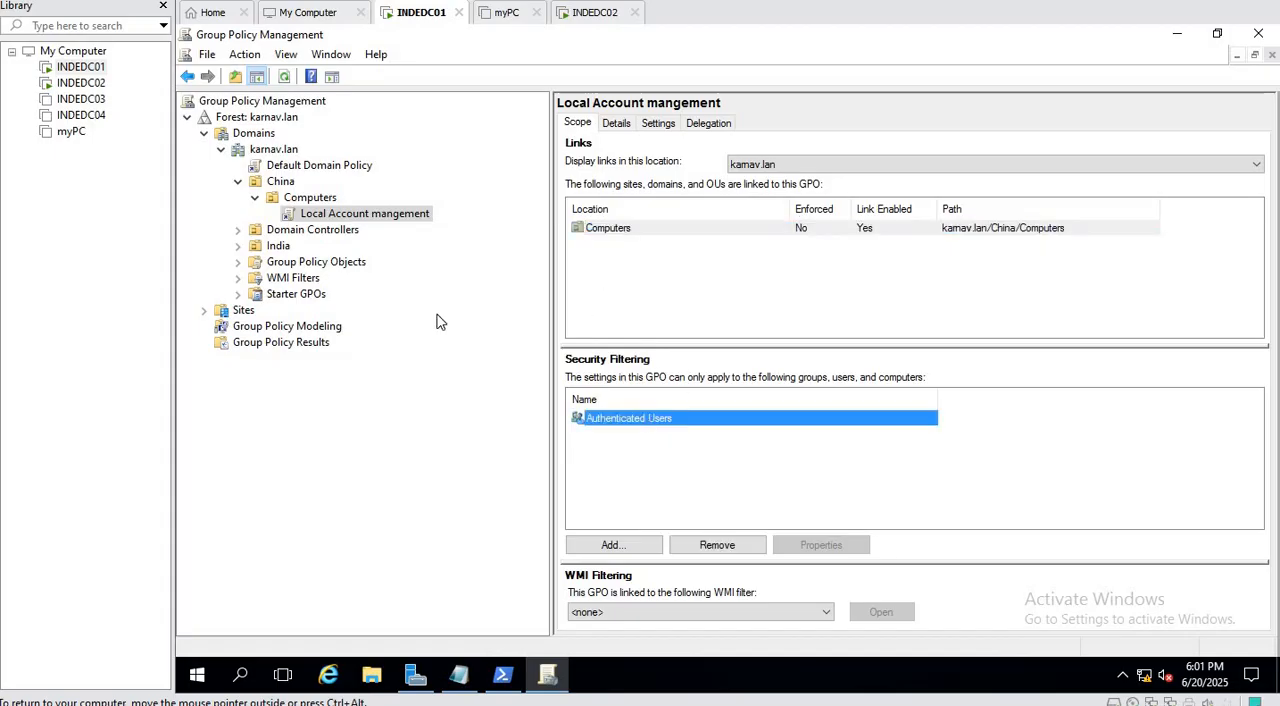
Edit the Local Account mangement GPO and open Local Users and Groups under the computer preferences' Control Panel Settings.
{"action": "right_click", "coordinate": [401, 215]}
{"action": "left_click", "coordinate": [452, 229]}
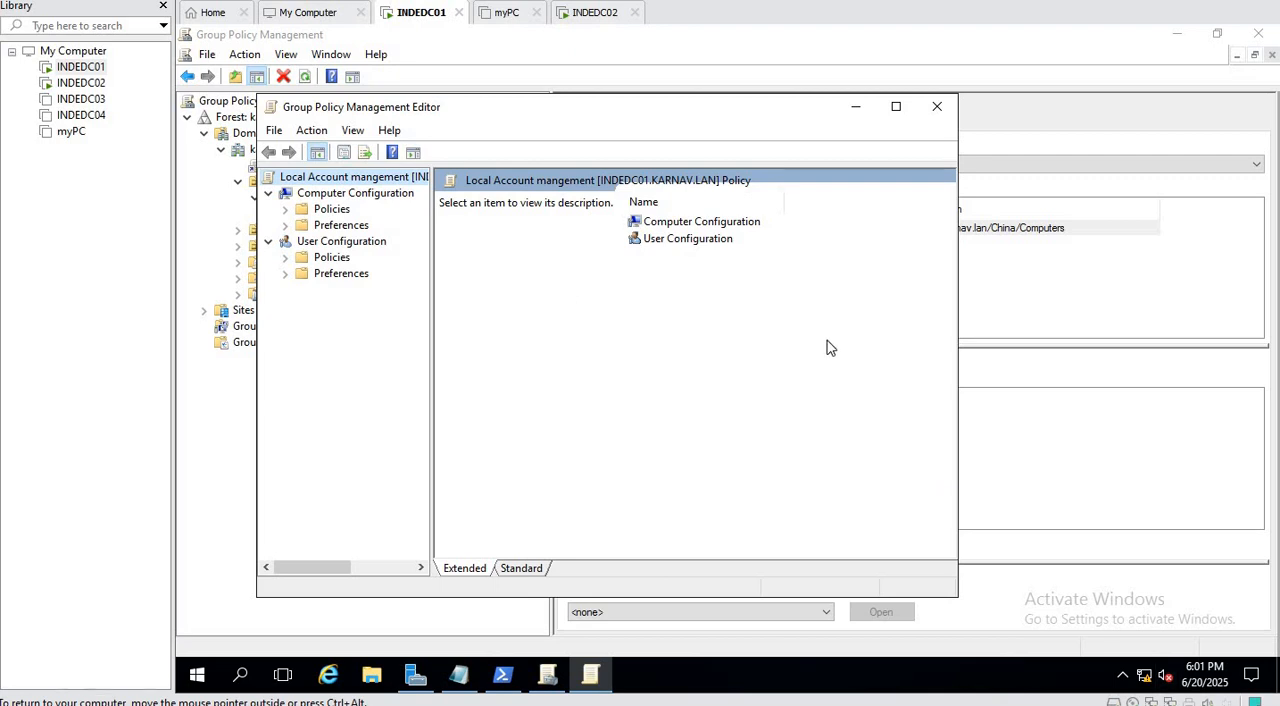
{"action": "left_click", "coordinate": [285, 225]}
{"action": "left_click", "coordinate": [302, 257]}
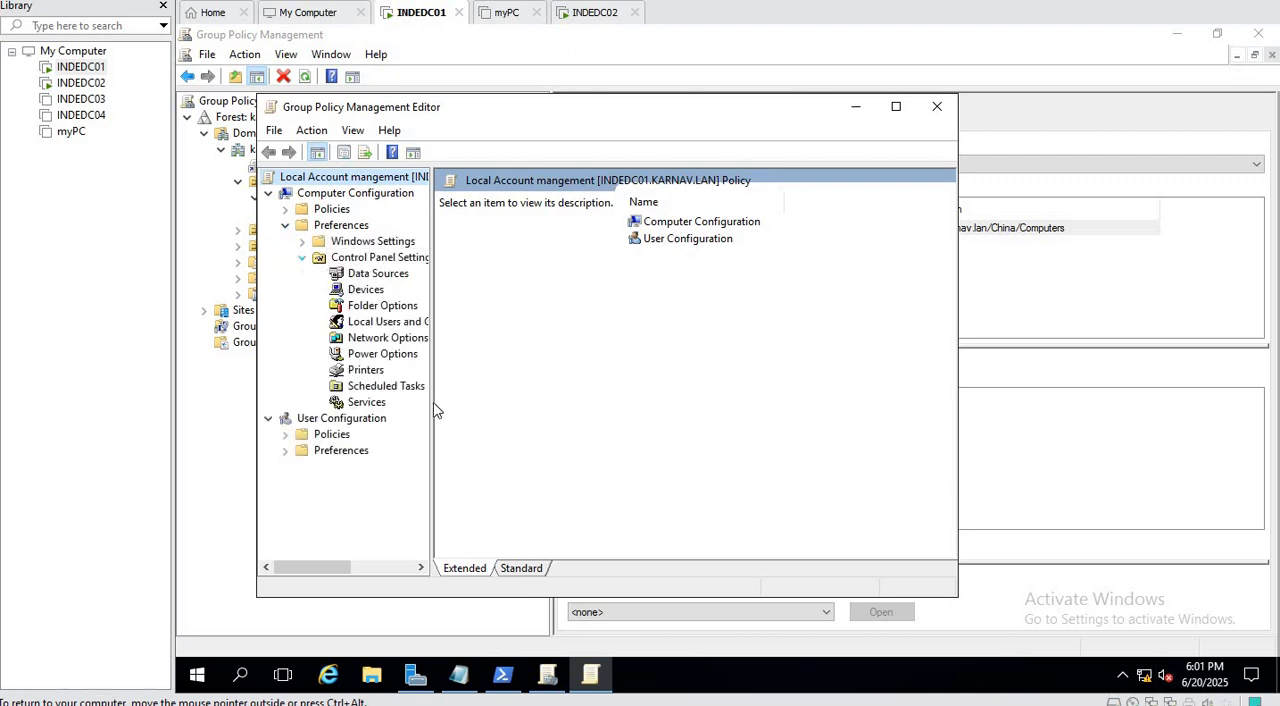
{"action": "left_click_drag", "start_coordinate": [432, 440], "coordinate": [528, 417]}
{"action": "left_click", "coordinate": [382, 322]}
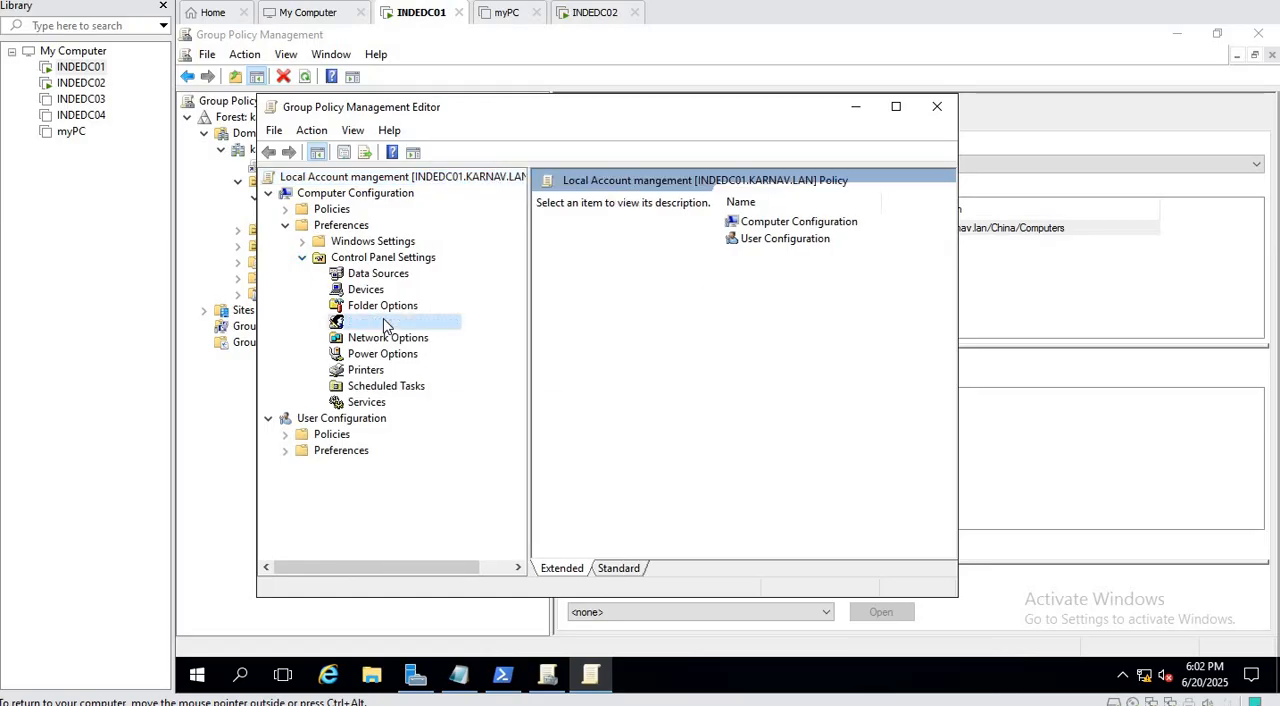
Start a new local user preference item, set its action to Update and enter the user name.
{"action": "right_click", "coordinate": [756, 287]}
{"action": "mouse_move", "coordinate": [795, 300]}
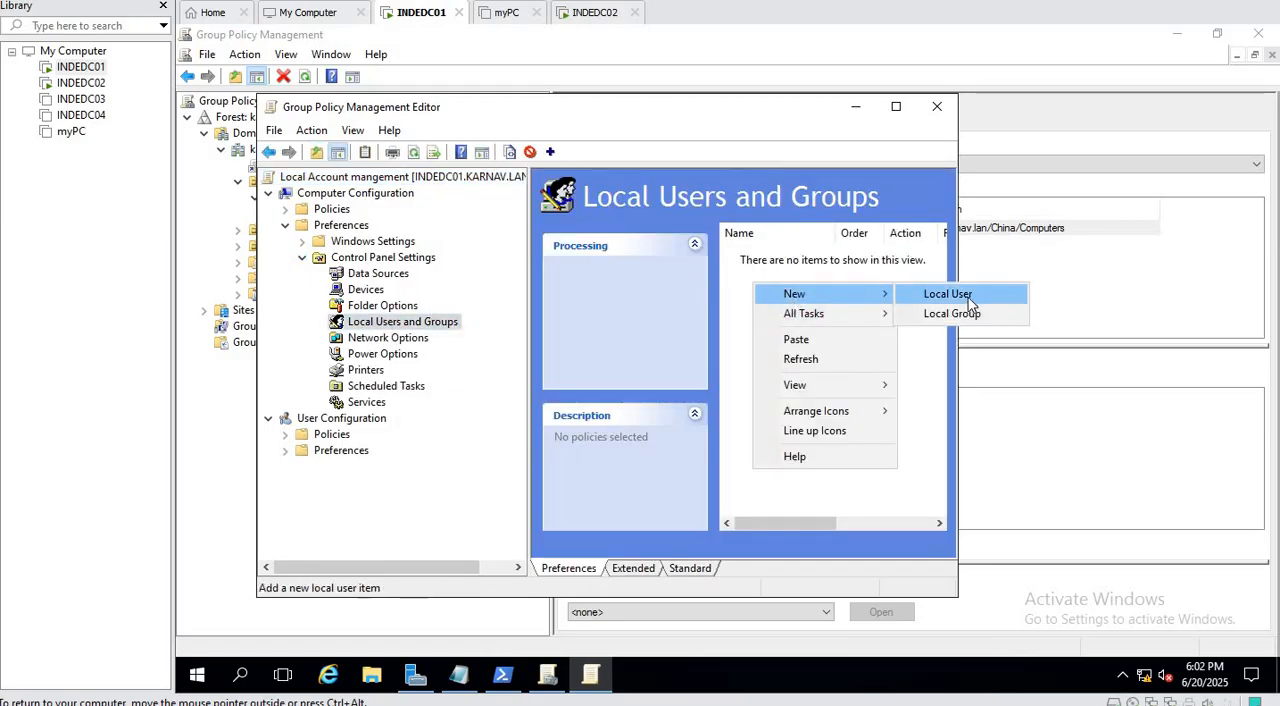
{"action": "left_click", "coordinate": [968, 294]}
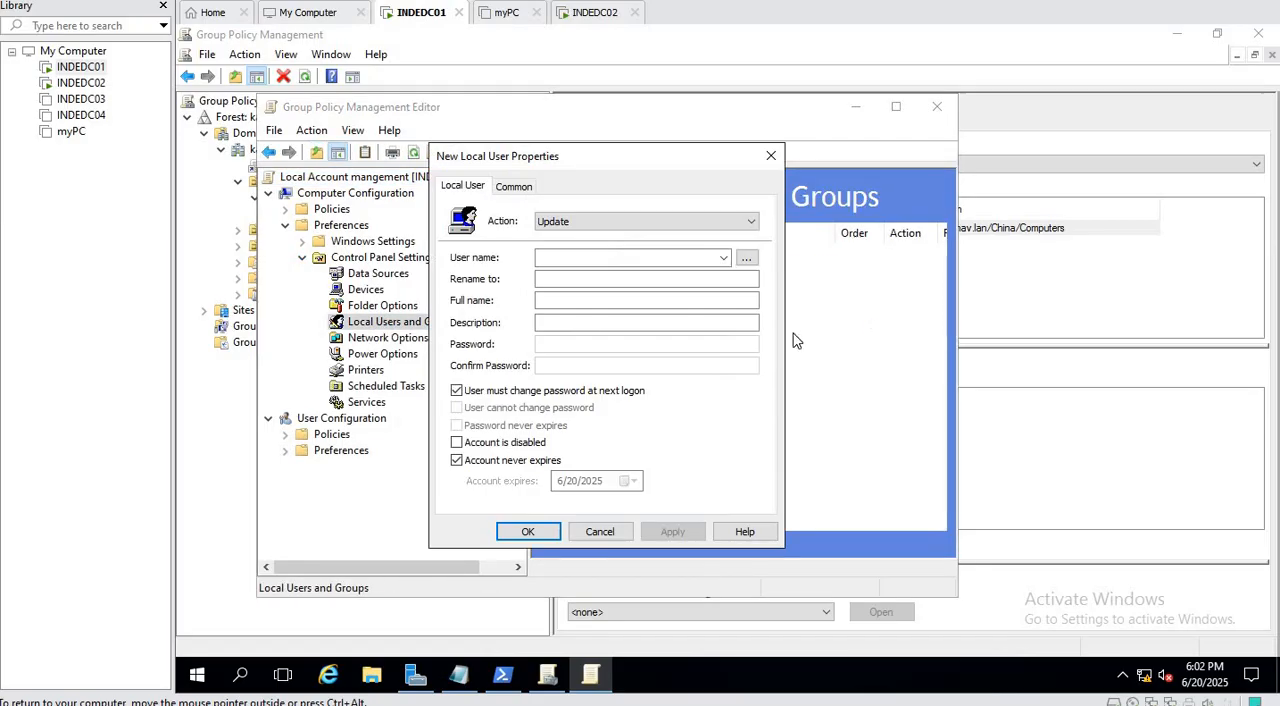
{"action": "left_click", "coordinate": [590, 221]}
{"action": "left_click", "coordinate": [596, 238]}
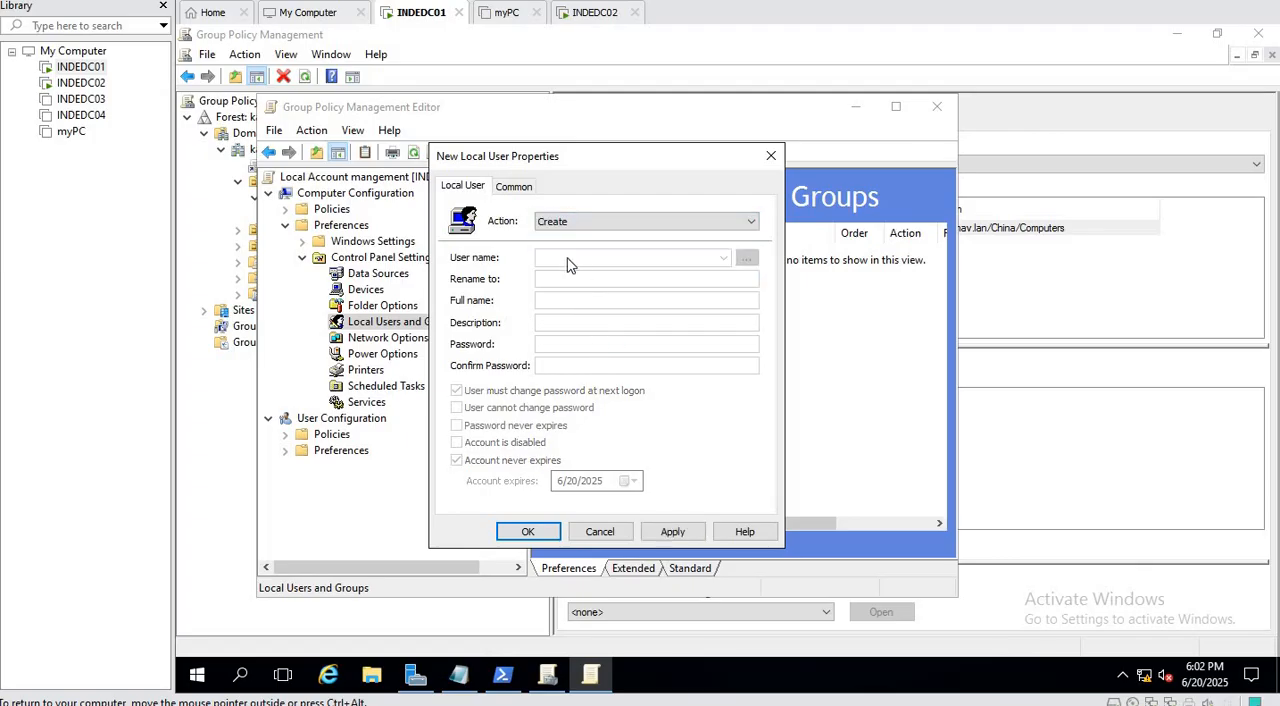
{"action": "key", "text": "Down"}
{"action": "left_click", "coordinate": [628, 222]}
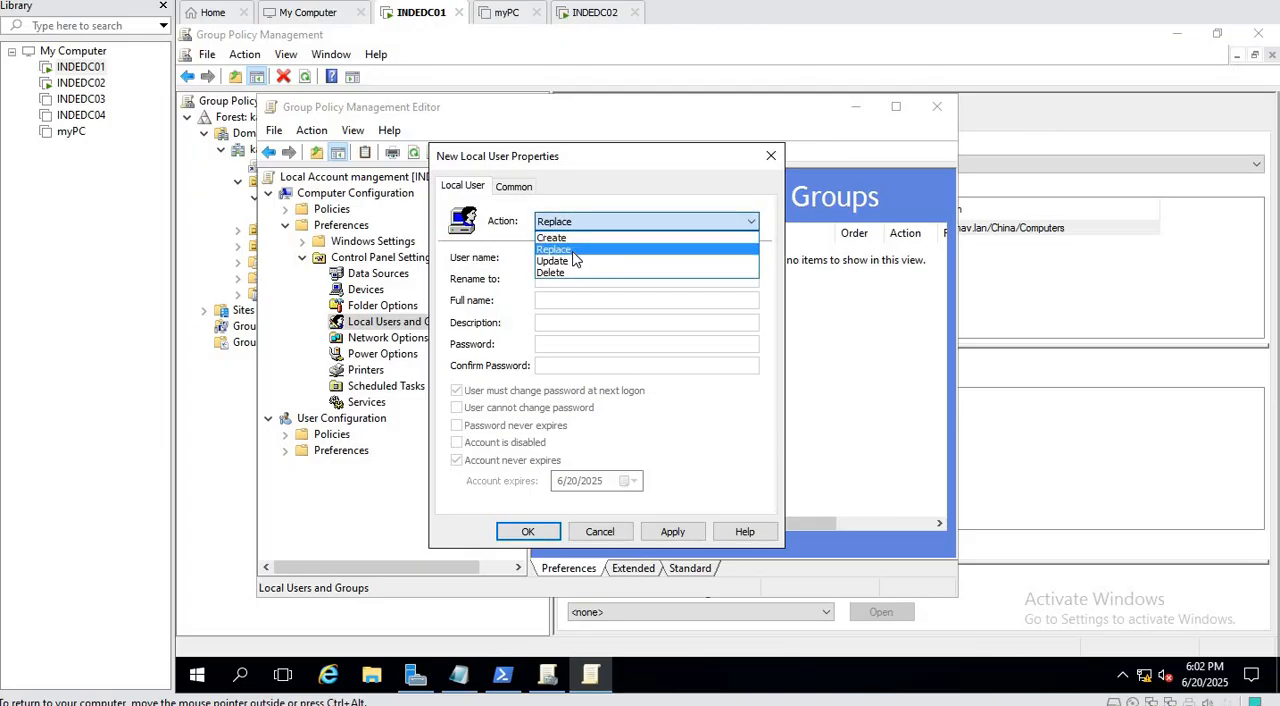
{"action": "left_click", "coordinate": [575, 260]}
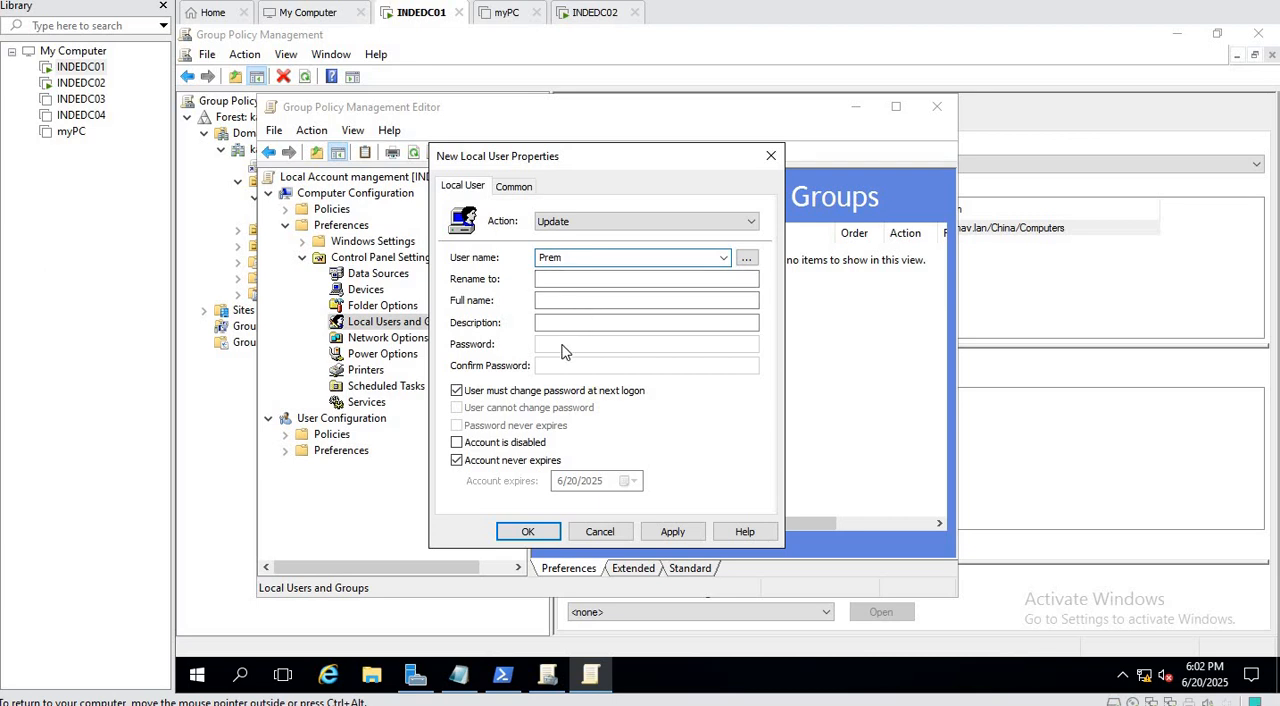
Try to apply the local user item with the Create action, and close its properties without saving.
{"action": "left_click", "coordinate": [593, 223]}
{"action": "left_click", "coordinate": [586, 238]}
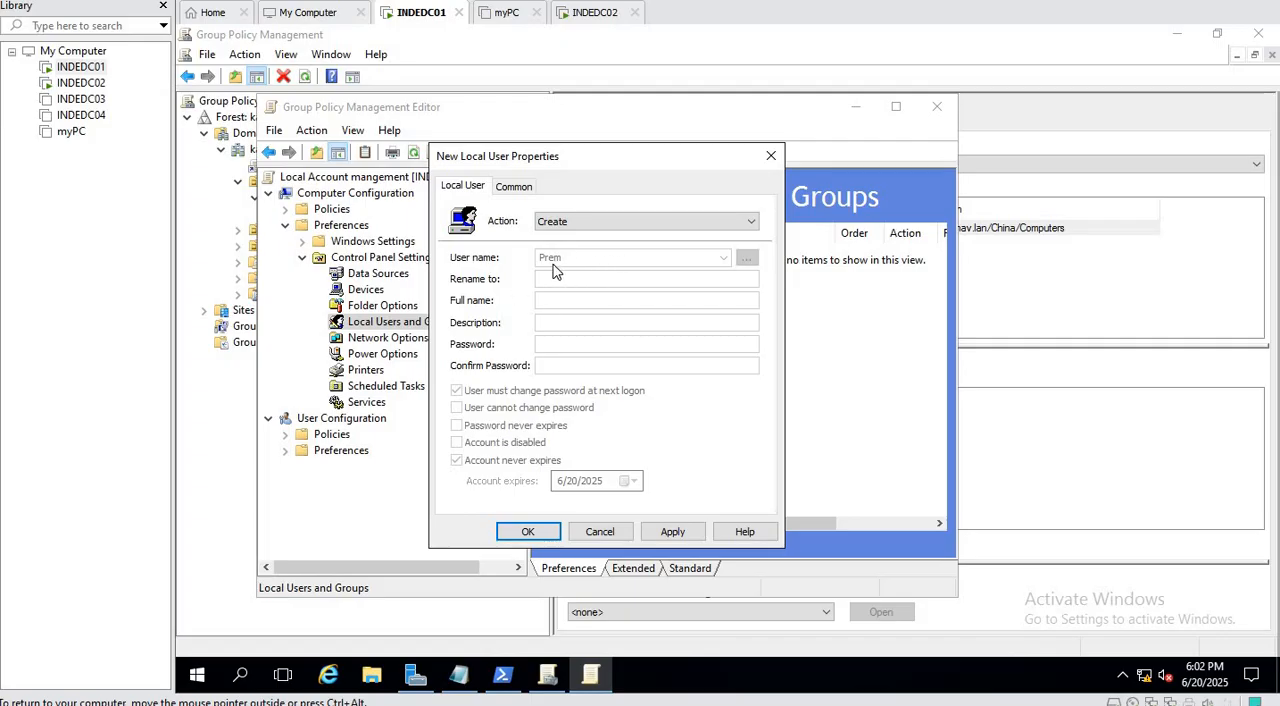
{"action": "left_click", "coordinate": [687, 538]}
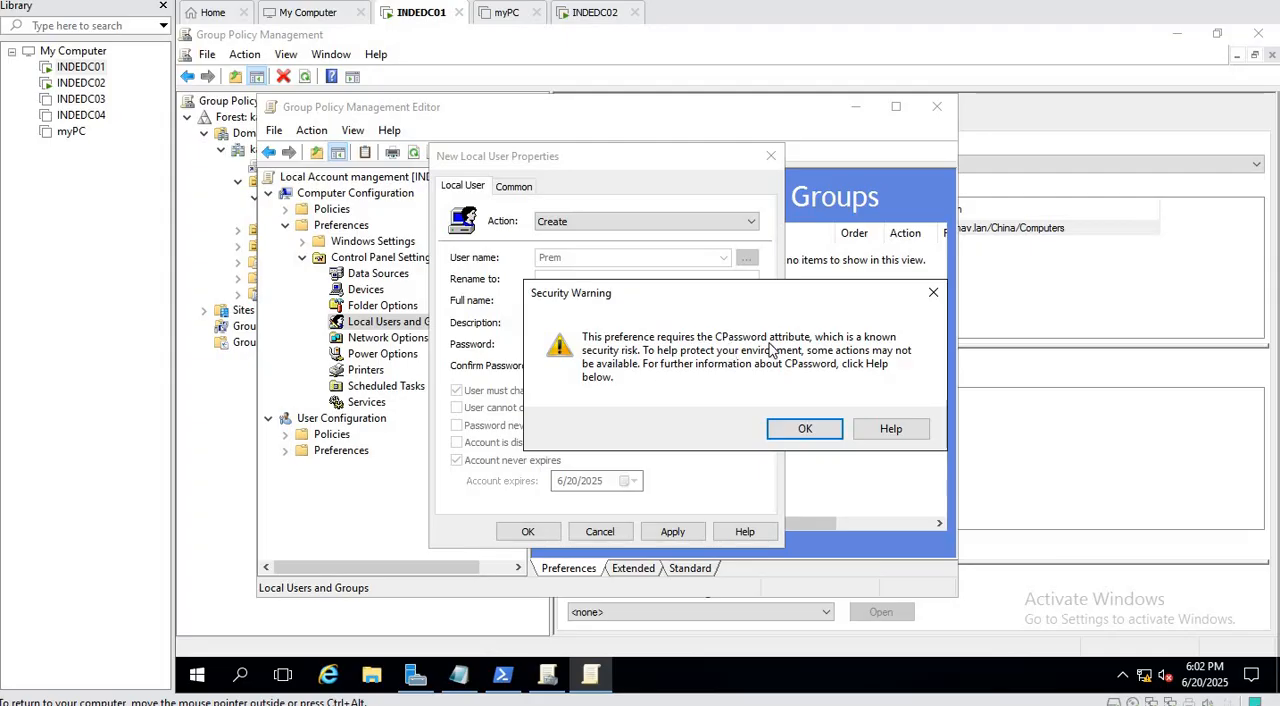
{"action": "left_click", "coordinate": [804, 429]}
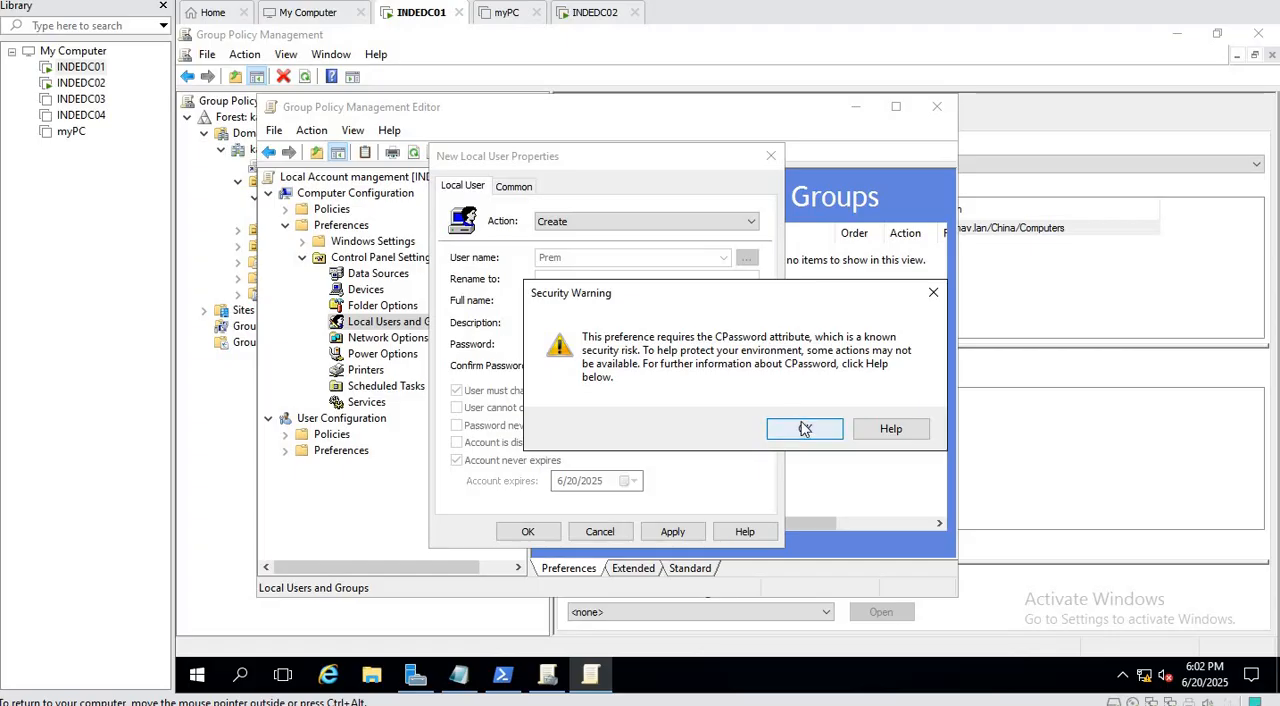
{"action": "left_click", "coordinate": [771, 158]}
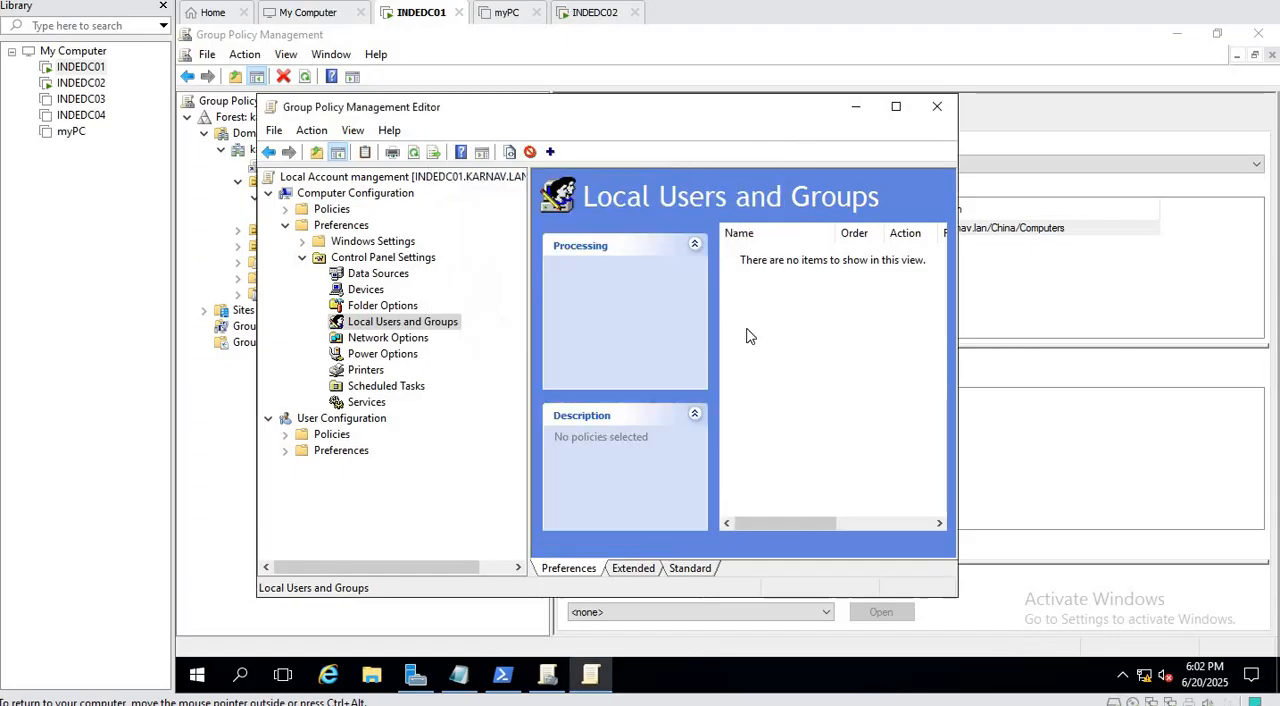
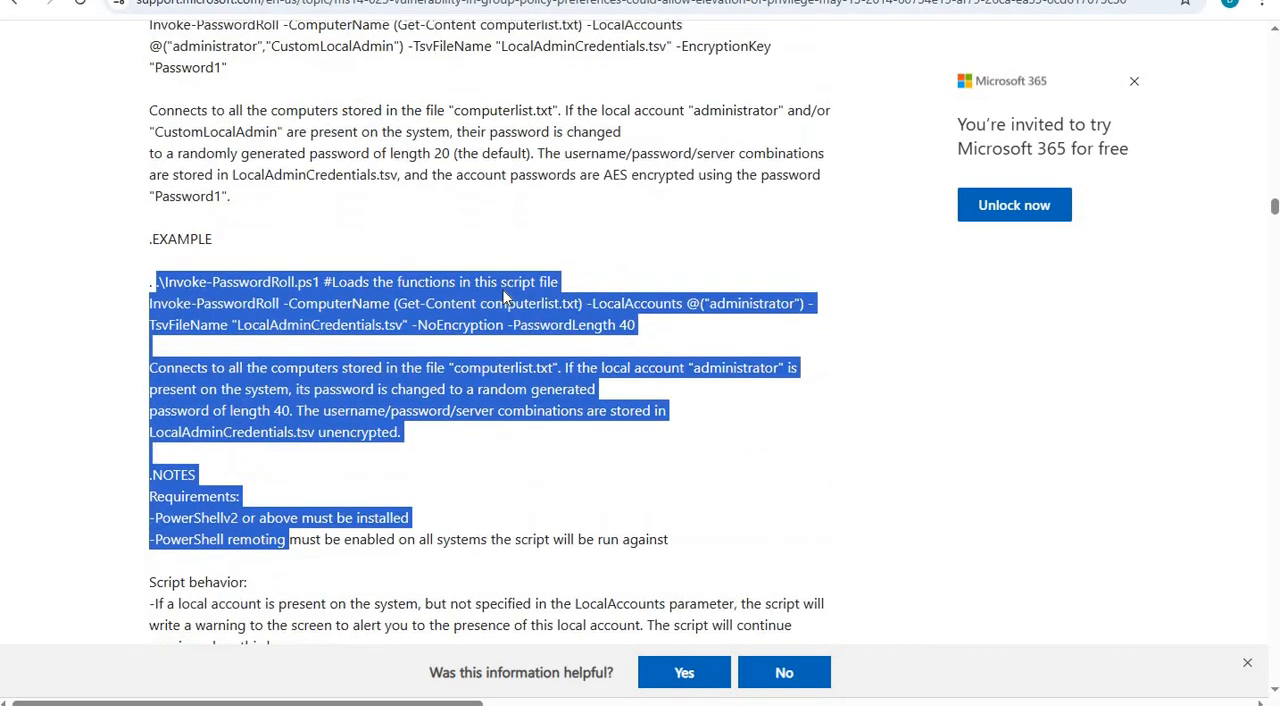
In the browser's MS14-025 support article, review the Group Policy Preferences overview, affected scenarios, summary of changes and local user management actions.
{"action": "scroll", "coordinate": [505, 297], "scroll_direction": "up", "scroll_amount": 15}
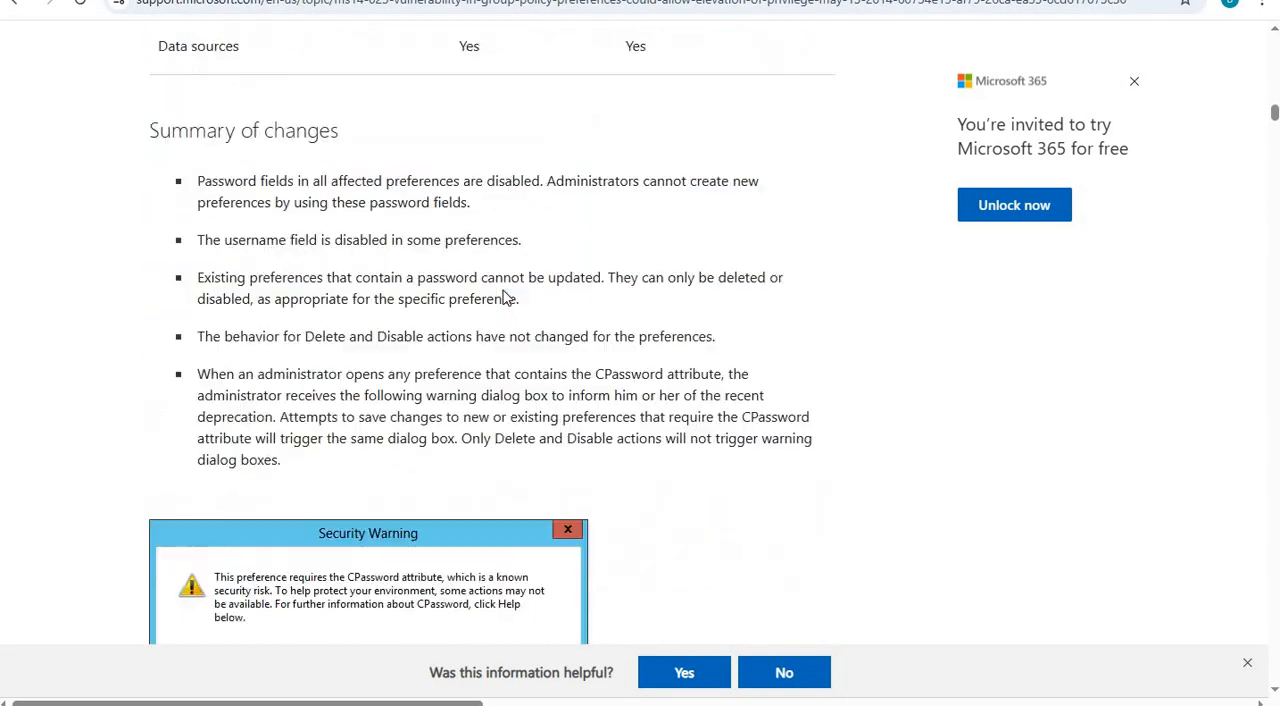
{"action": "scroll", "coordinate": [500, 294], "scroll_direction": "down", "scroll_amount": 9}
{"action": "scroll", "coordinate": [148, 200], "scroll_direction": "up", "scroll_amount": 3}
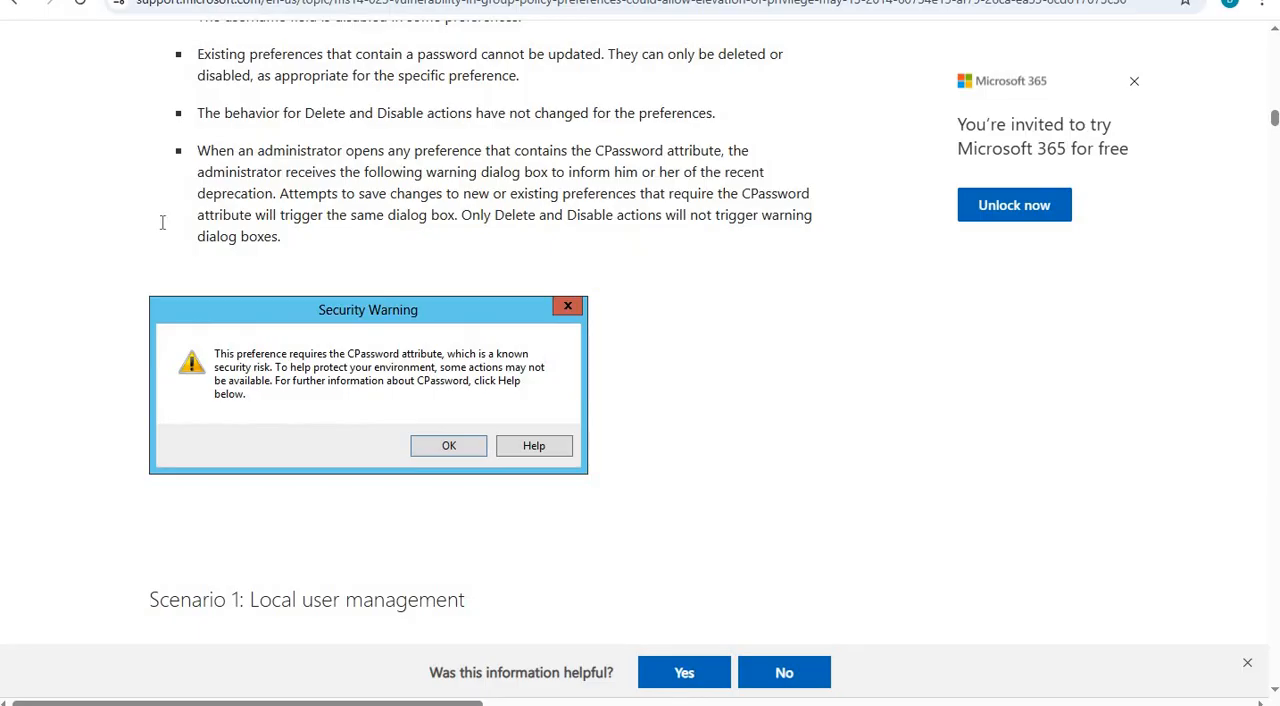
{"action": "scroll", "coordinate": [925, 267], "scroll_direction": "up", "scroll_amount": 15}
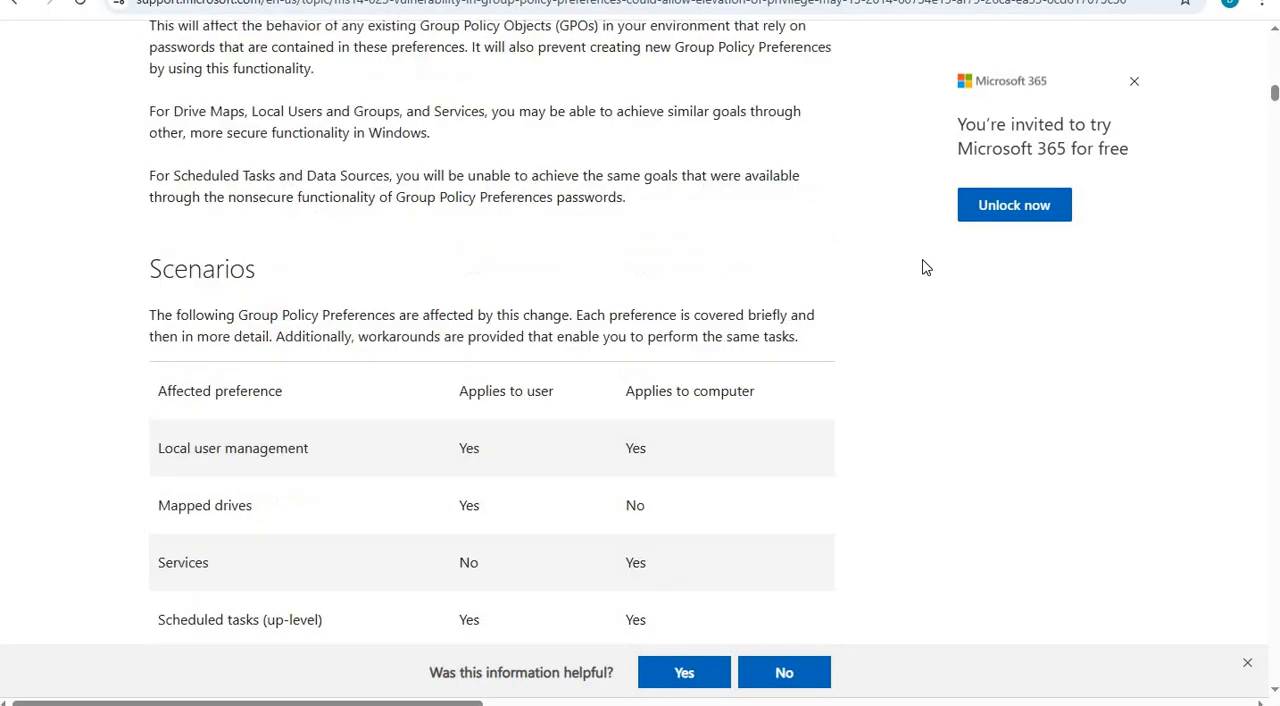
{"action": "scroll", "coordinate": [204, 412], "scroll_direction": "up", "scroll_amount": 2}
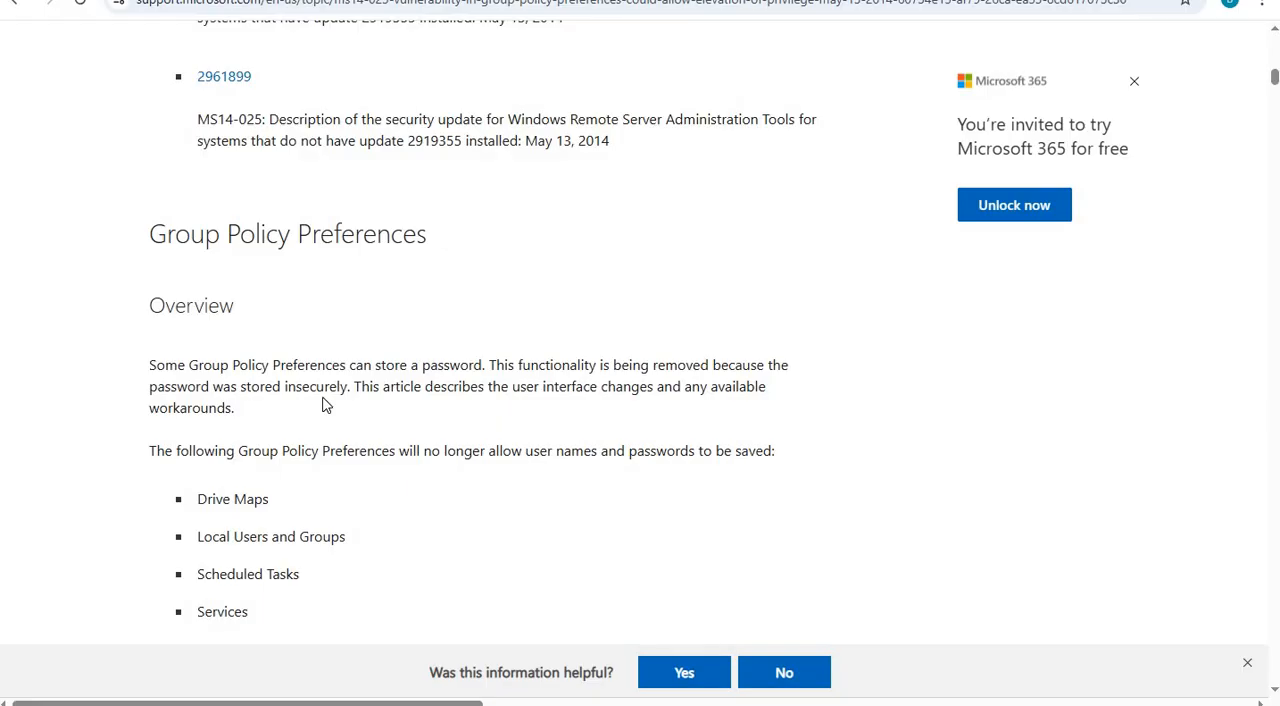
{"action": "scroll", "coordinate": [324, 404], "scroll_direction": "down", "scroll_amount": 2}
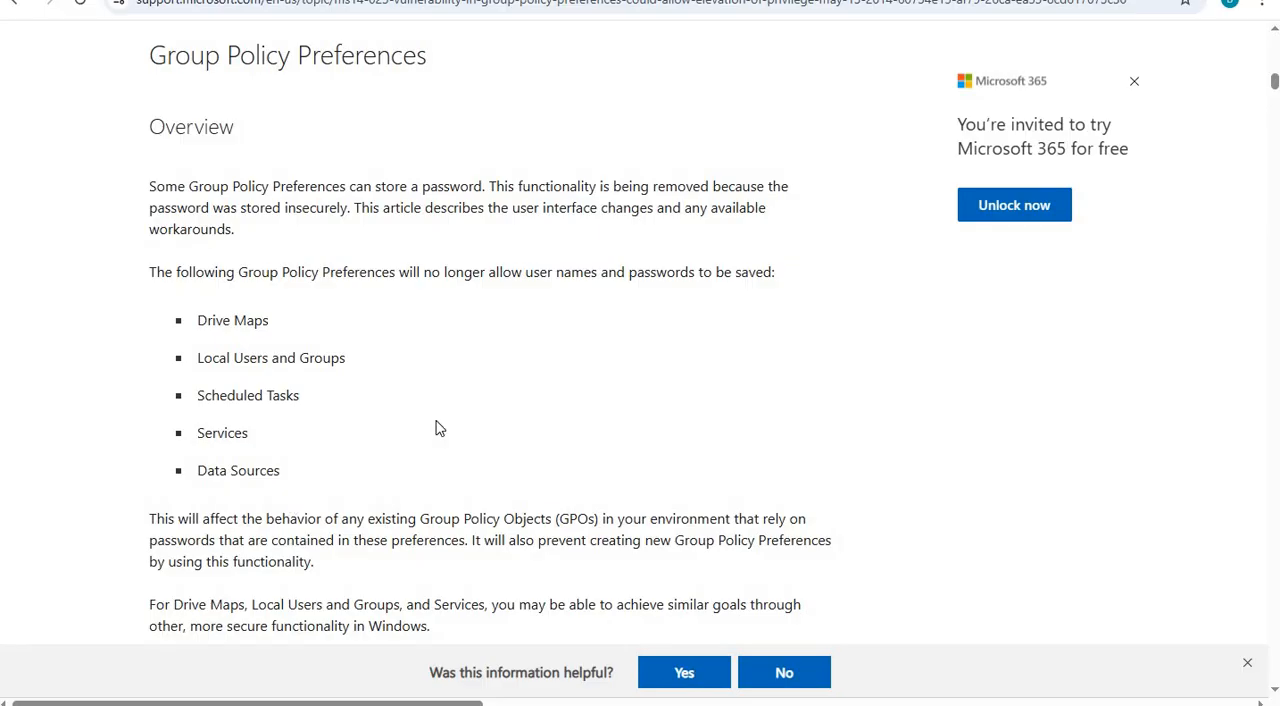
{"action": "scroll", "coordinate": [586, 357], "scroll_direction": "down", "scroll_amount": 7}
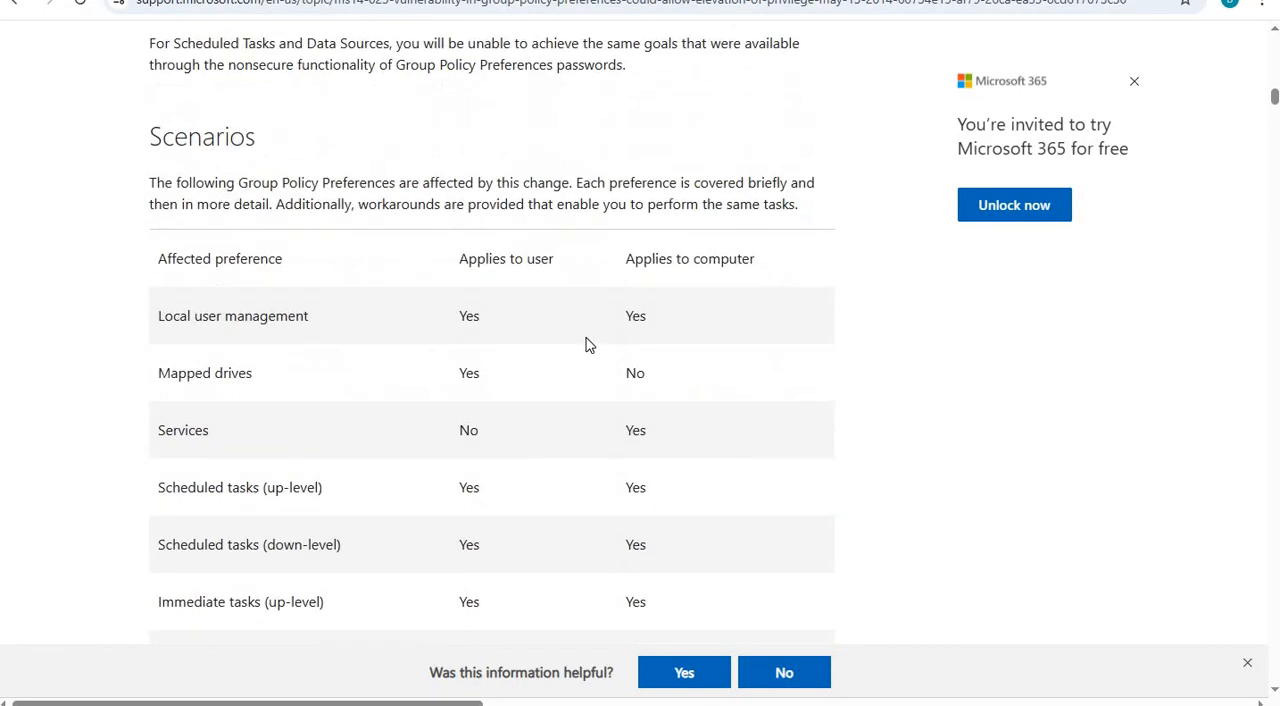
{"action": "scroll", "coordinate": [590, 331], "scroll_direction": "down", "scroll_amount": 9}
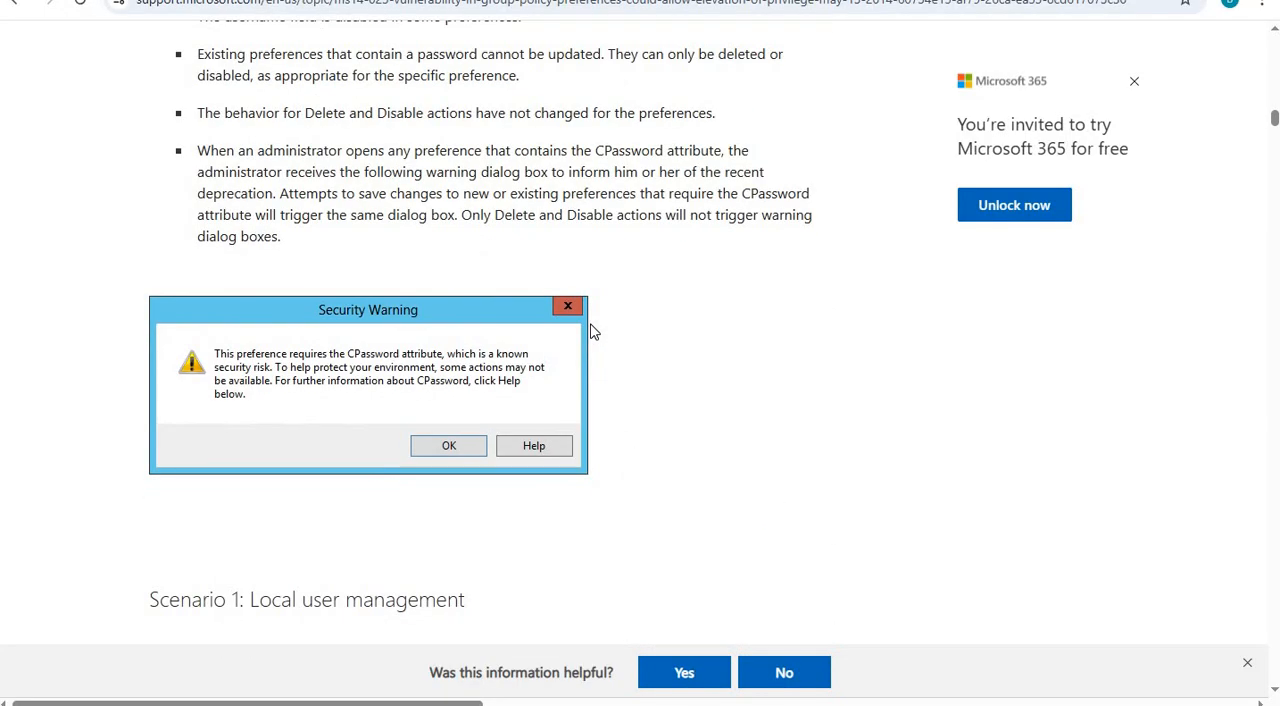
{"action": "scroll", "coordinate": [590, 331], "scroll_direction": "down", "scroll_amount": 13}
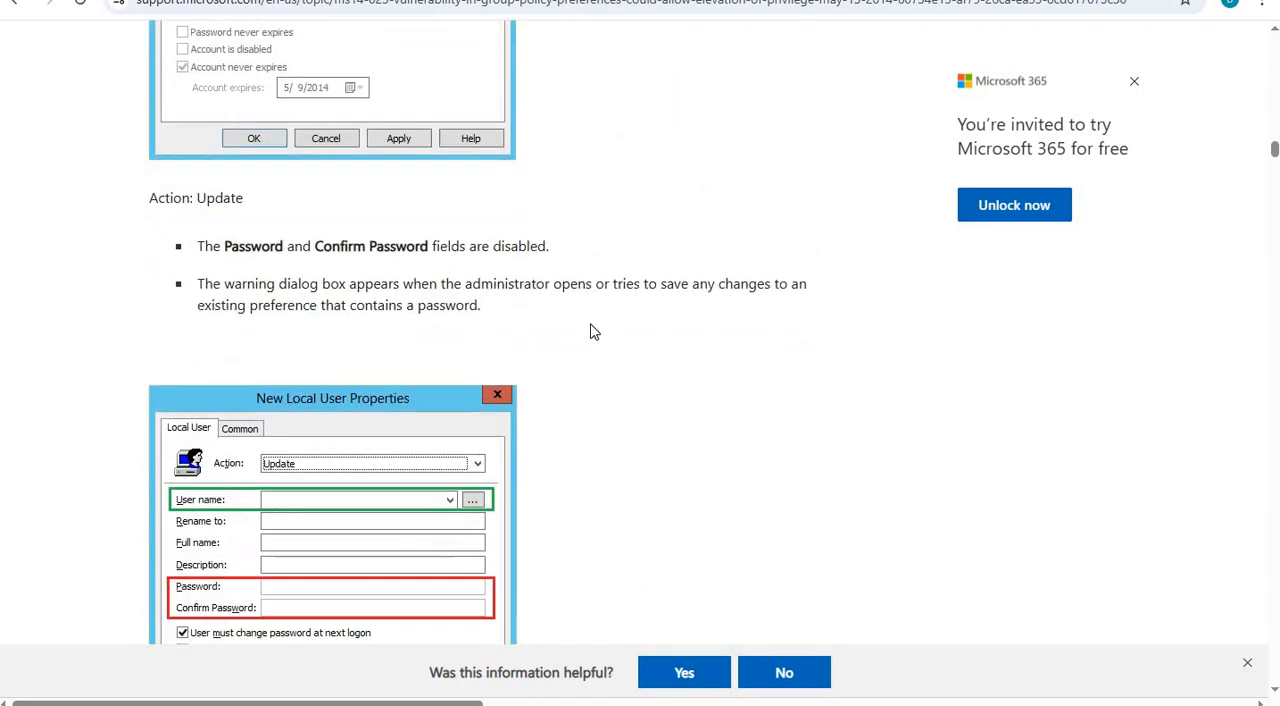
Examine the article's Workarounds section and read through the Invoke-PasswordRoll PowerShell script, including its parameters, examples, requirements and code.
{"action": "scroll", "coordinate": [590, 331], "scroll_direction": "down", "scroll_amount": 9}
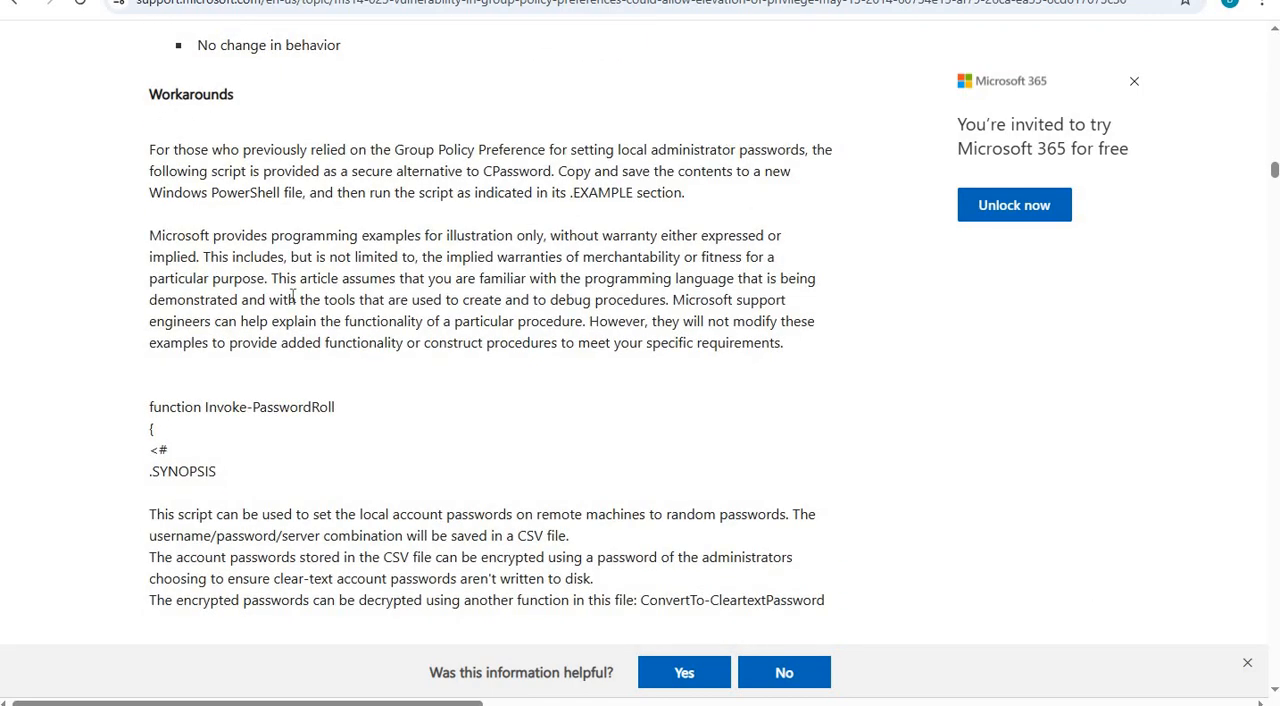
{"action": "scroll", "coordinate": [292, 296], "scroll_direction": "down", "scroll_amount": 12}
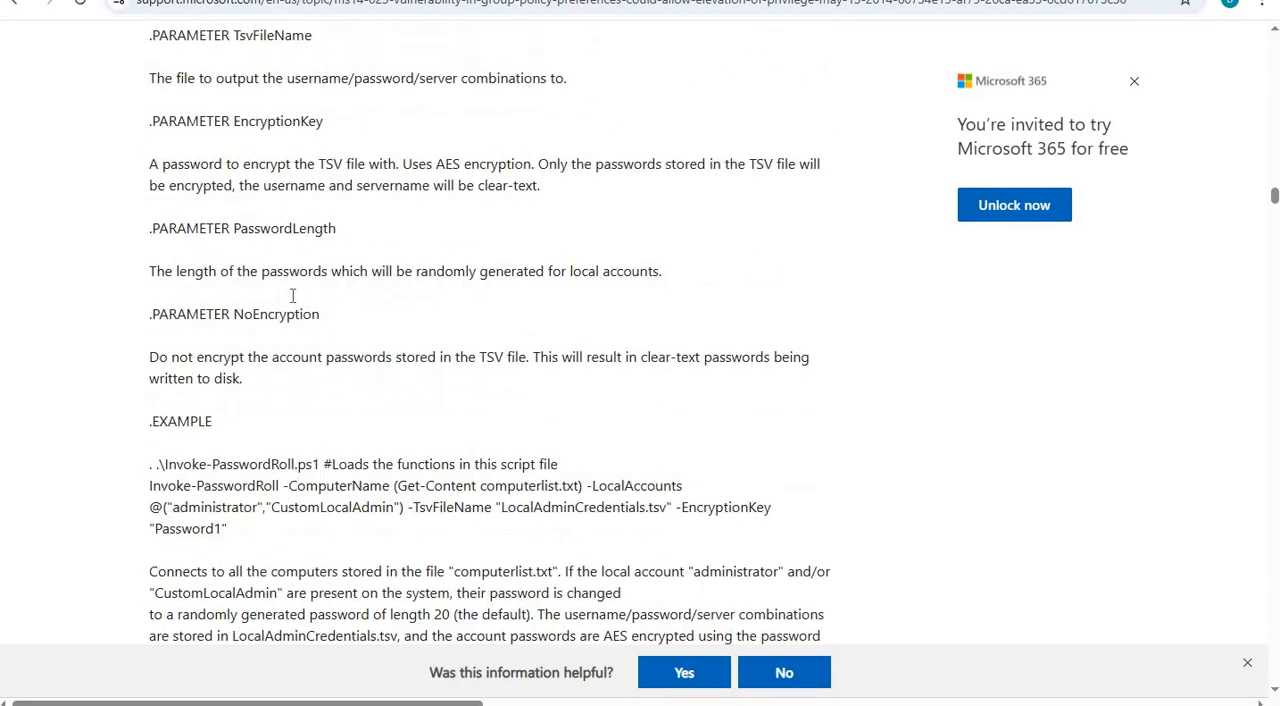
{"action": "scroll", "coordinate": [293, 296], "scroll_direction": "down", "scroll_amount": 8}
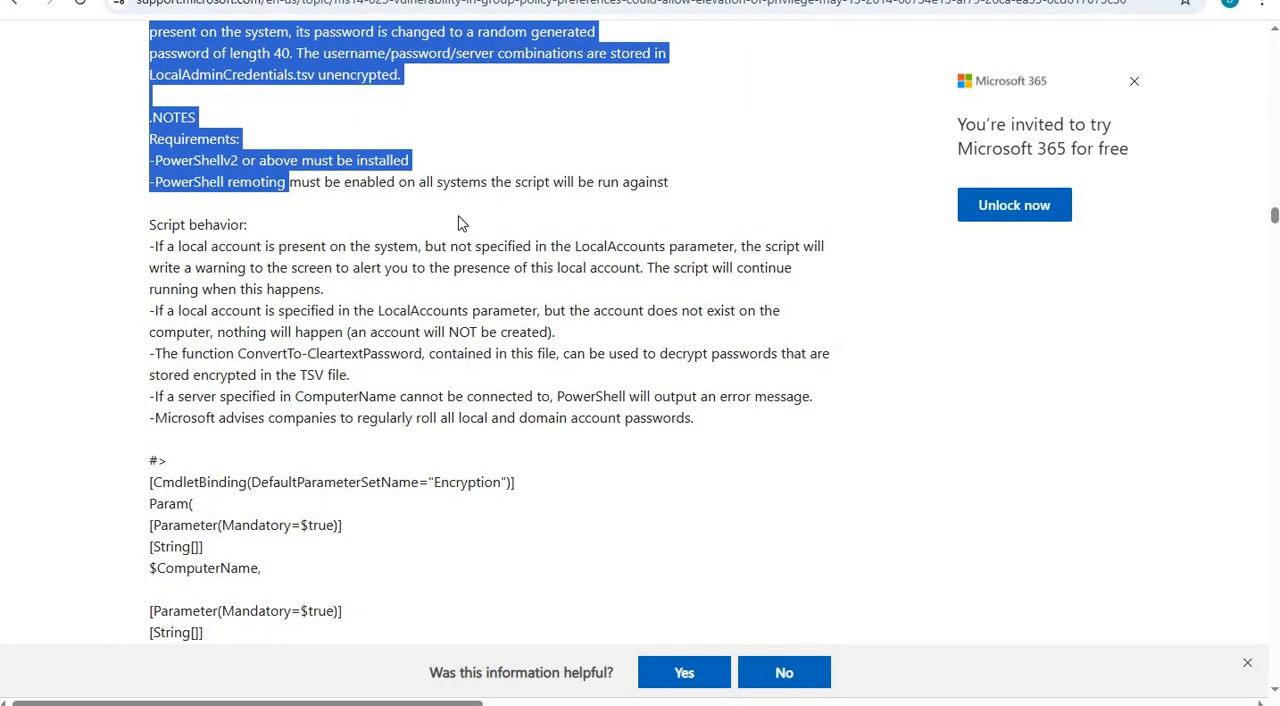
{"action": "left_click", "coordinate": [459, 222]}
{"action": "scroll", "coordinate": [420, 260], "scroll_direction": "down", "scroll_amount": 7}
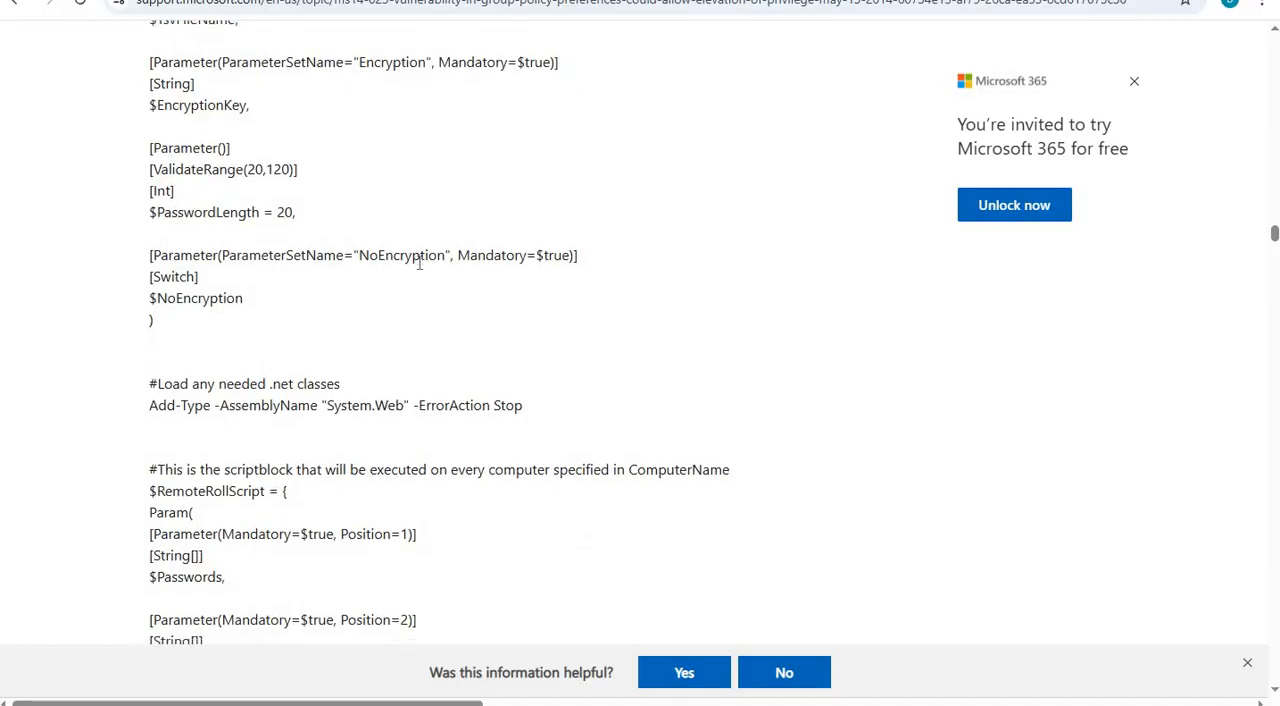
{"action": "scroll", "coordinate": [418, 262], "scroll_direction": "down", "scroll_amount": 8}
{"action": "scroll", "coordinate": [418, 262], "scroll_direction": "down", "scroll_amount": 3}
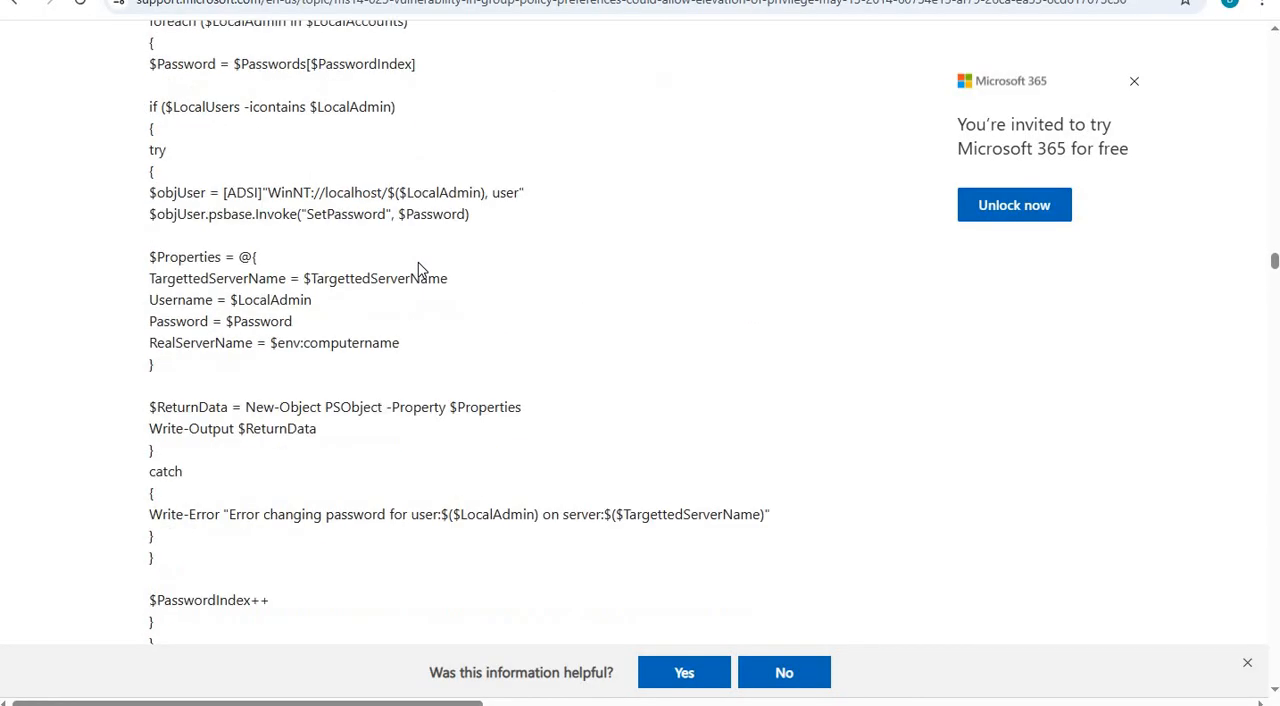
{"action": "scroll", "coordinate": [418, 268], "scroll_direction": "down", "scroll_amount": 3}
{"action": "scroll", "coordinate": [418, 268], "scroll_direction": "down", "scroll_amount": 5}
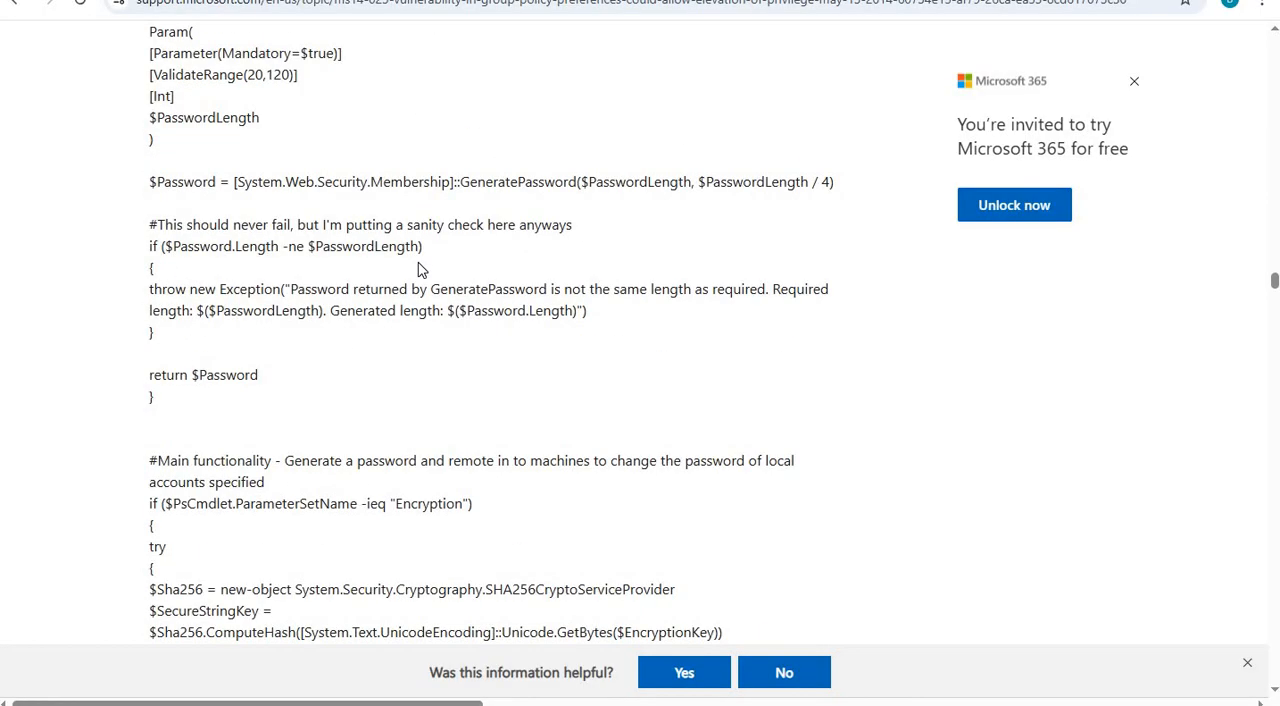
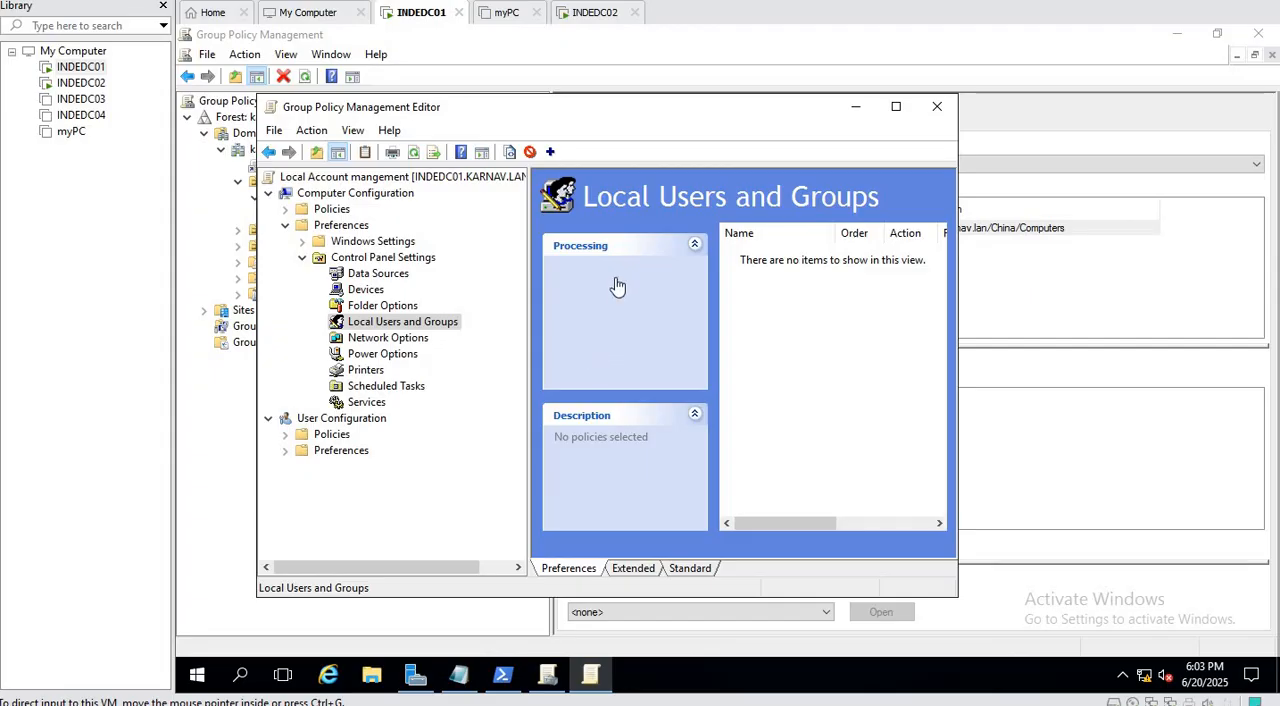
Start a new Scheduled Task (At least Windows 7) preference under Computer Configuration, named "Local Account mangement", with the action set to Create.
{"action": "left_click", "coordinate": [388, 386]}
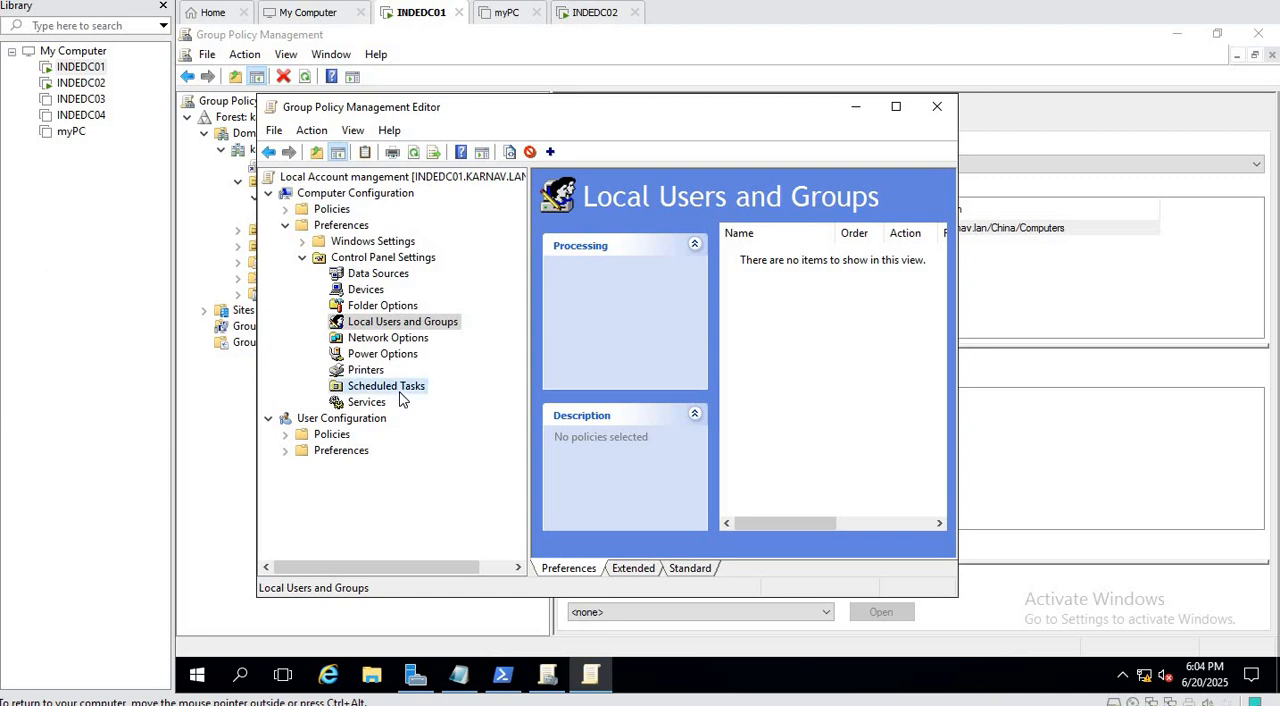
{"action": "right_click", "coordinate": [751, 311]}
{"action": "mouse_move", "coordinate": [838, 330]}
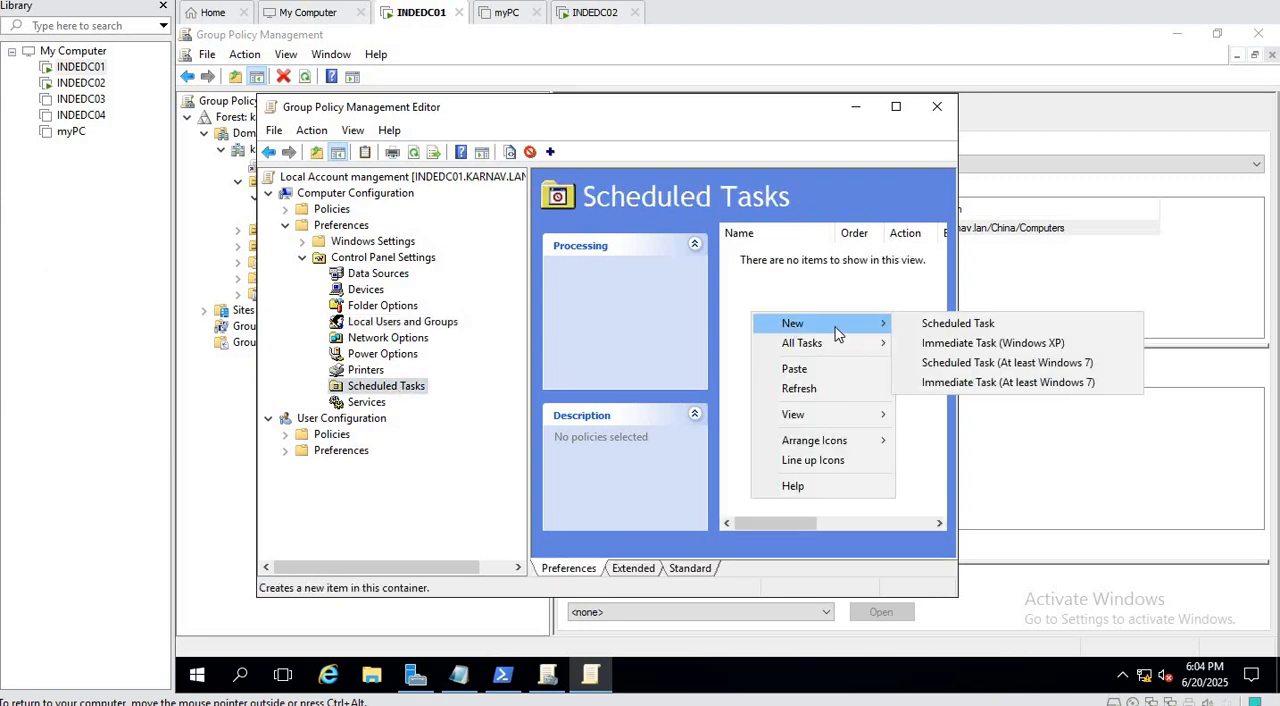
{"action": "left_click", "coordinate": [976, 363]}
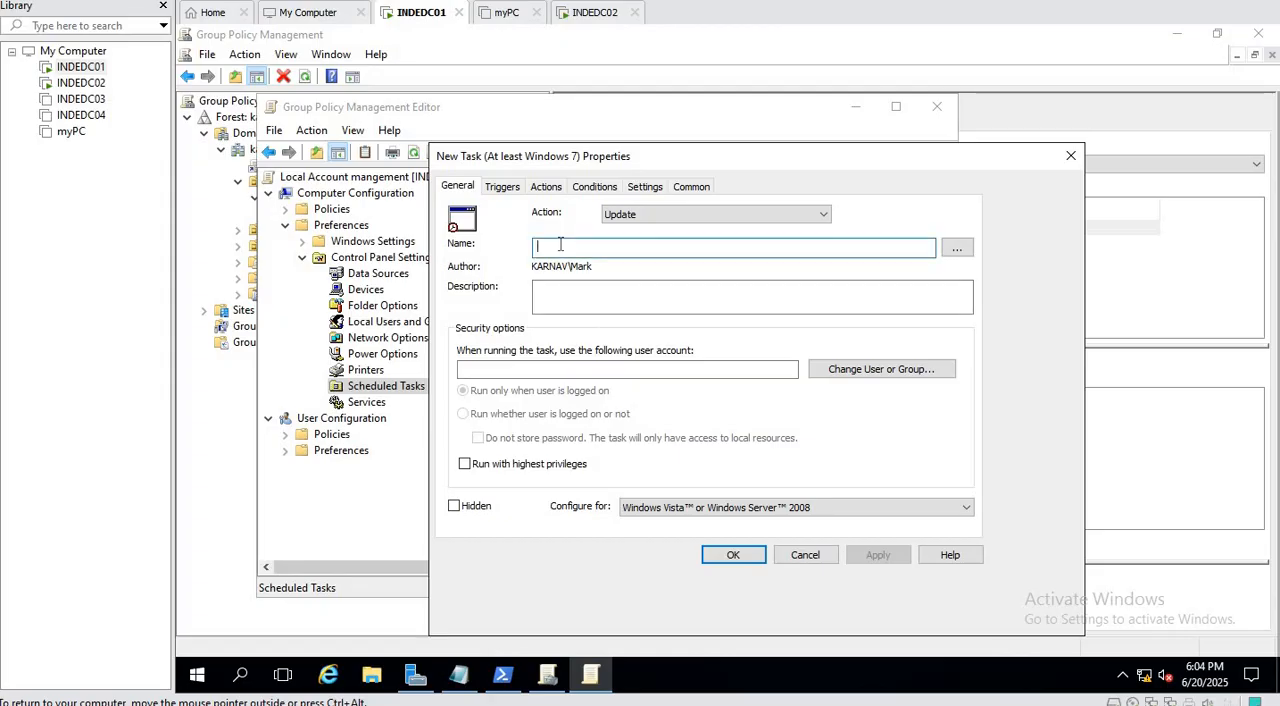
{"action": "type", "text": "Local Account mangement"}
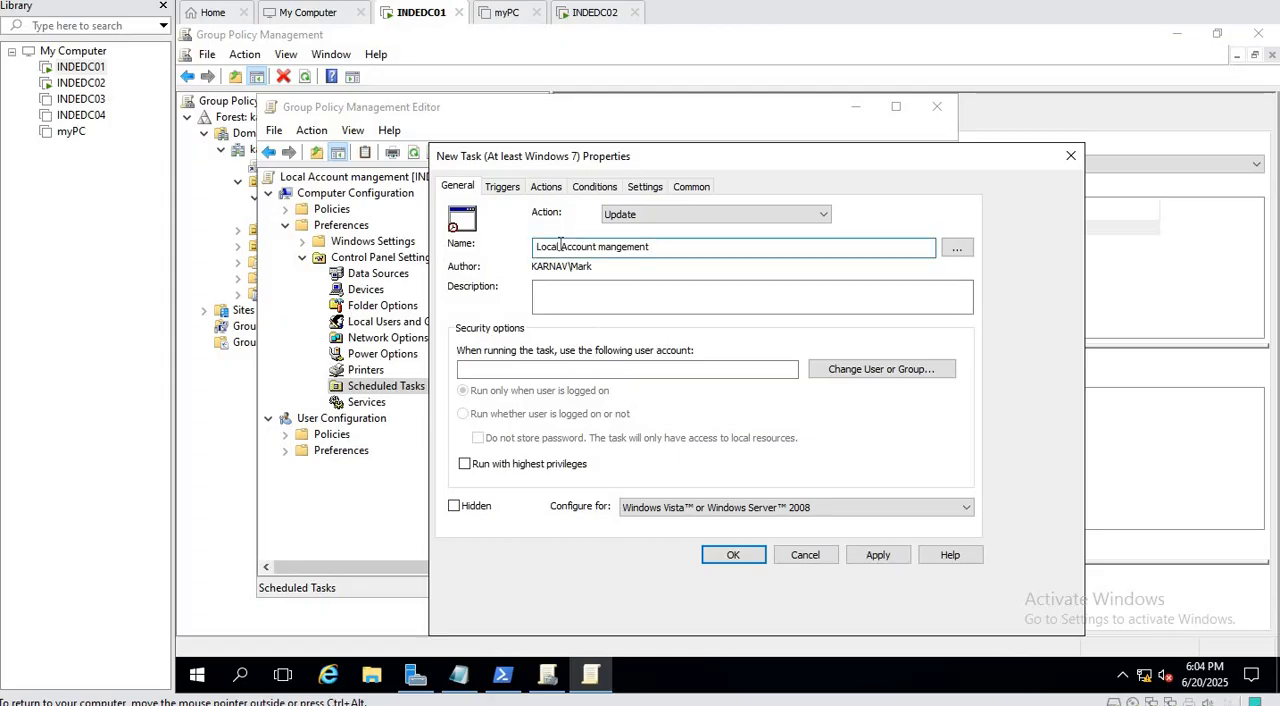
{"action": "left_click", "coordinate": [622, 215]}
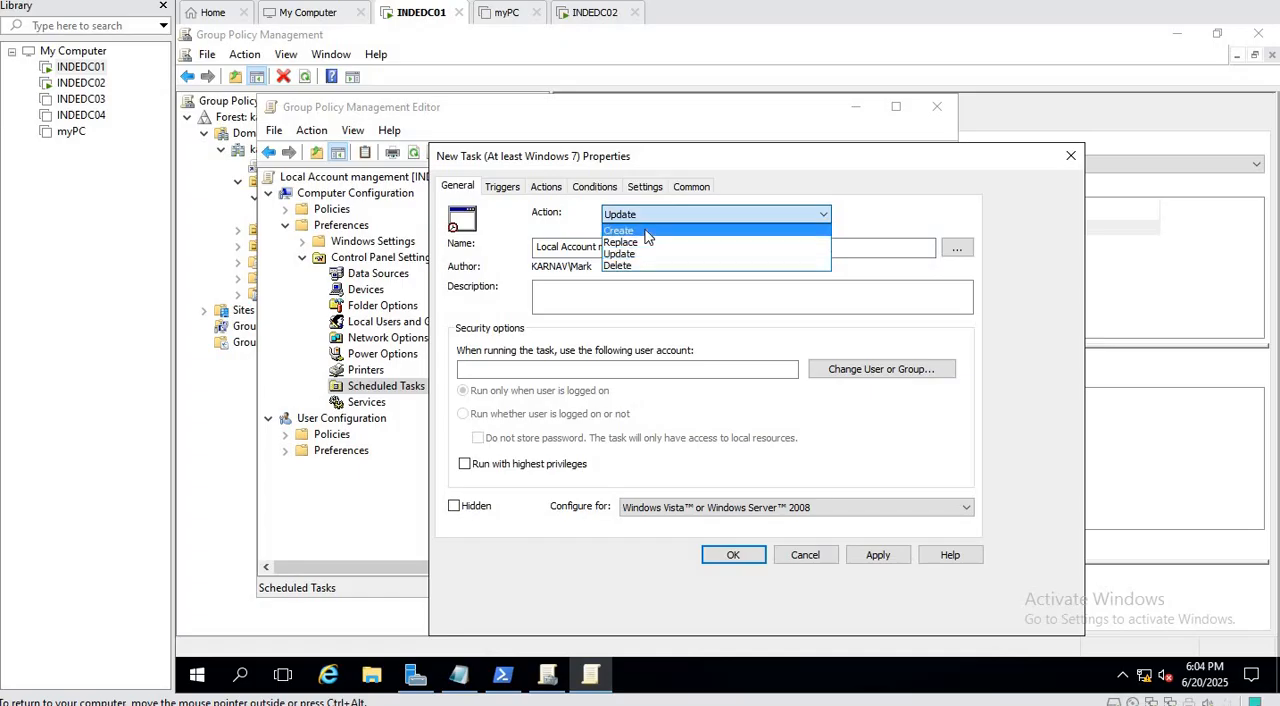
{"action": "left_click", "coordinate": [645, 230]}
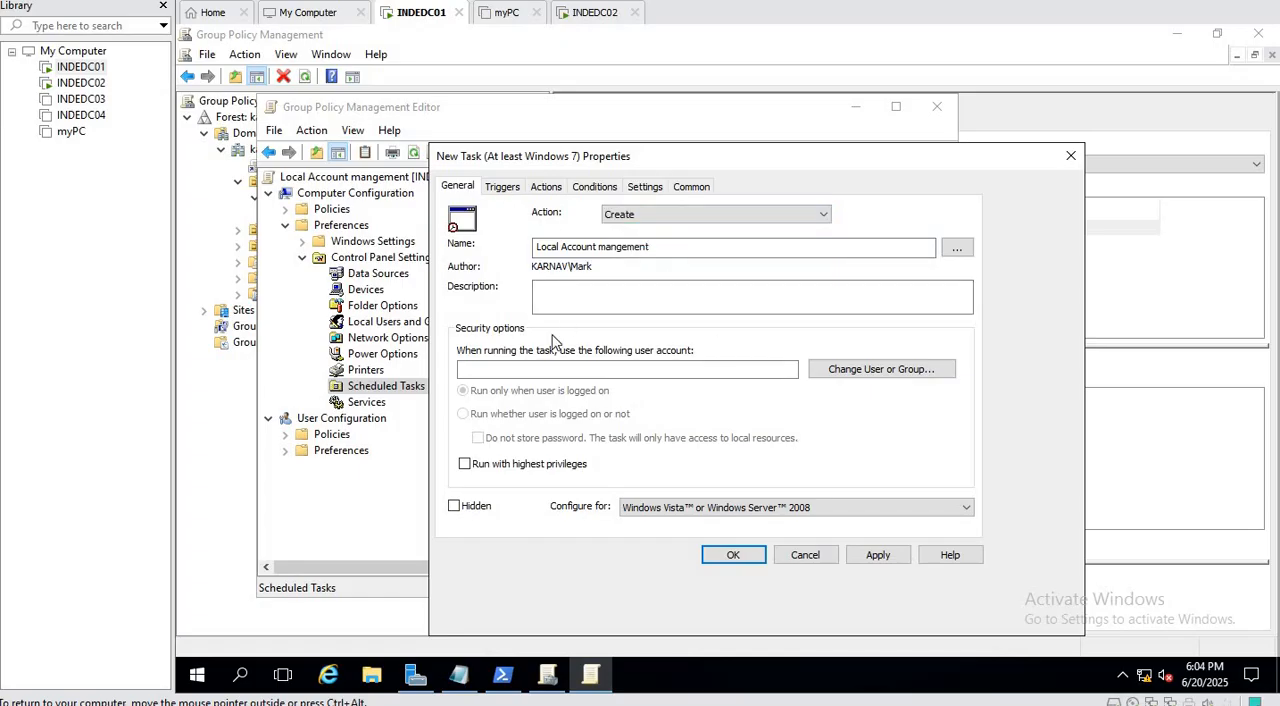
Set the task's run-as account to the built-in SYSTEM security principal, resolving it from the matching names.
{"action": "left_click", "coordinate": [856, 370]}
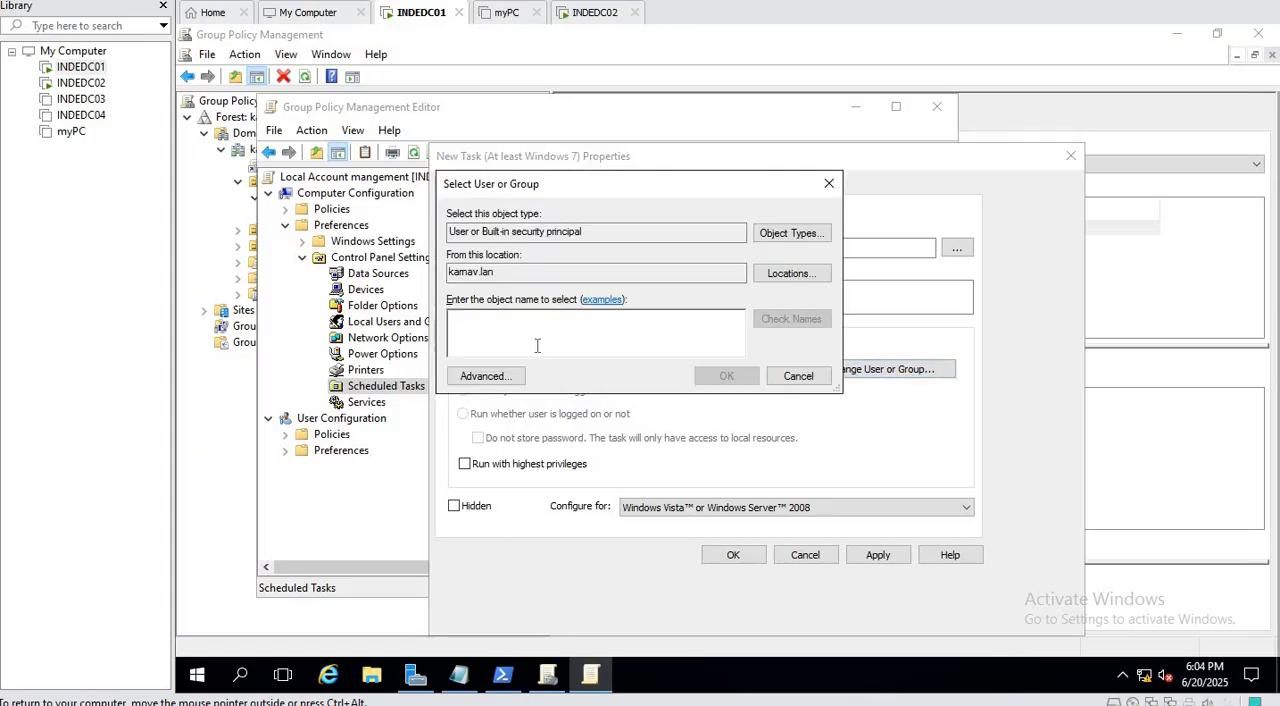
{"action": "type", "text": "system"}
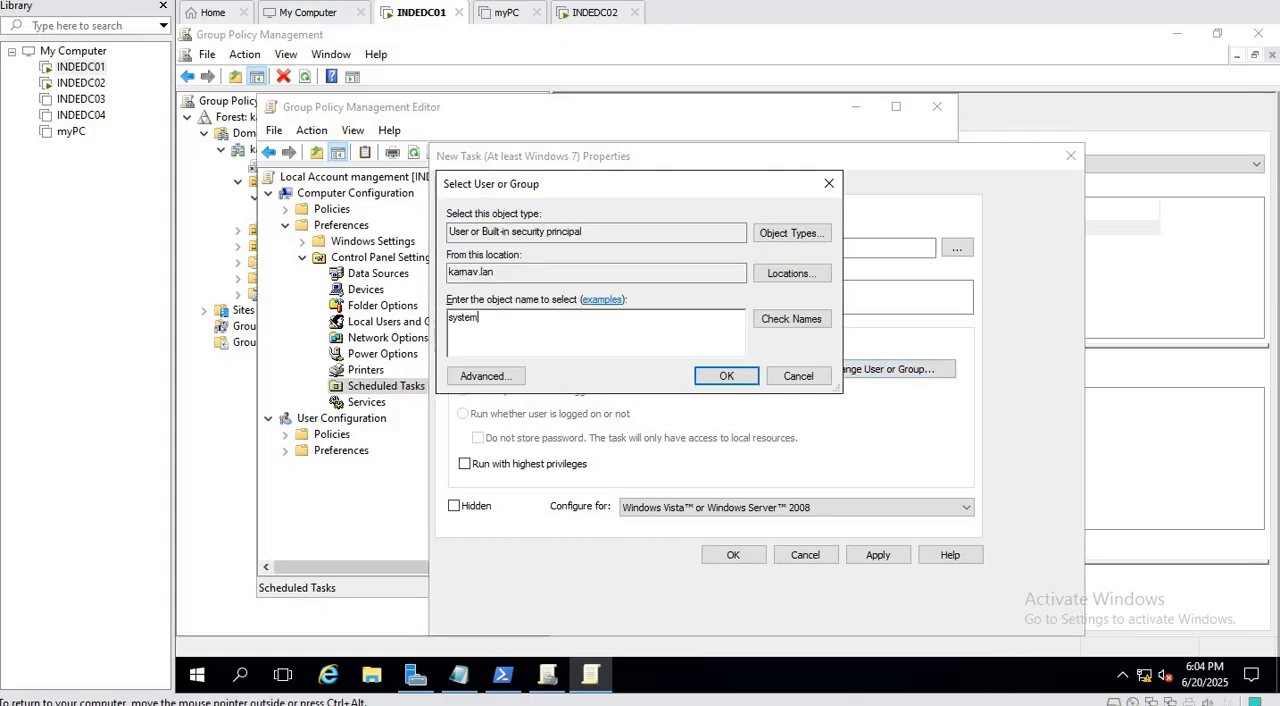
{"action": "left_click", "coordinate": [778, 321]}
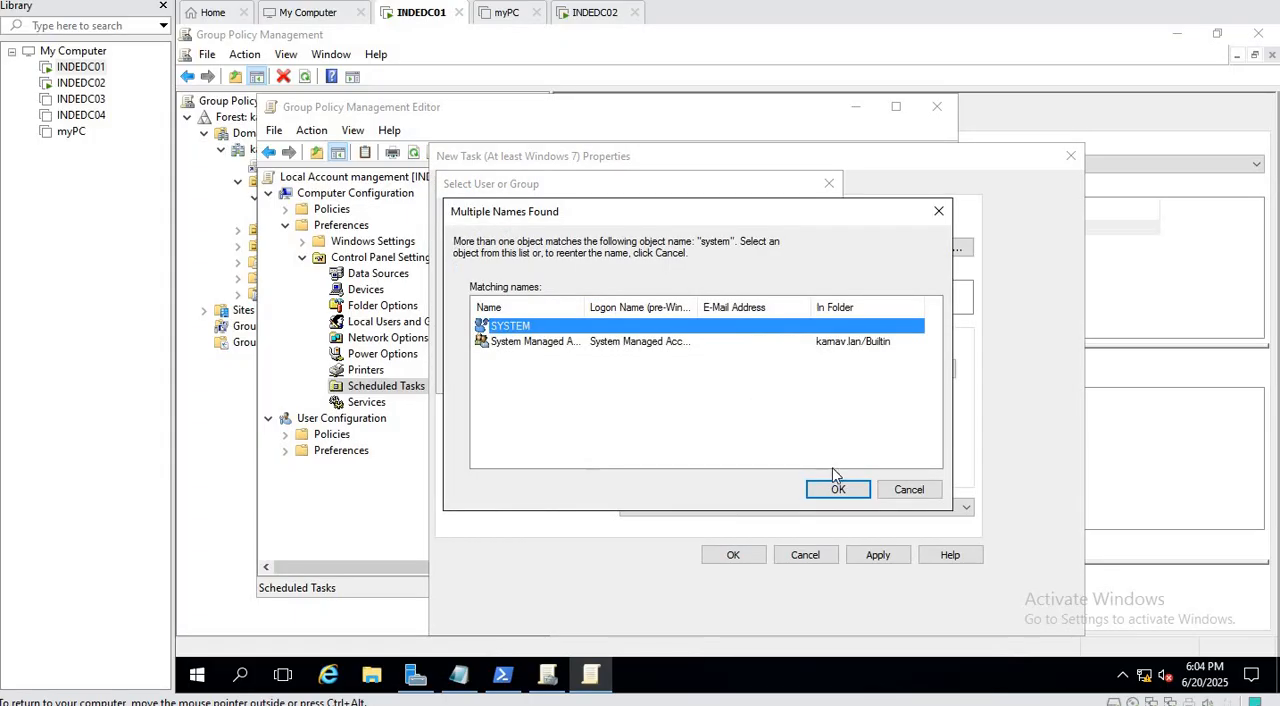
{"action": "left_click", "coordinate": [838, 490]}
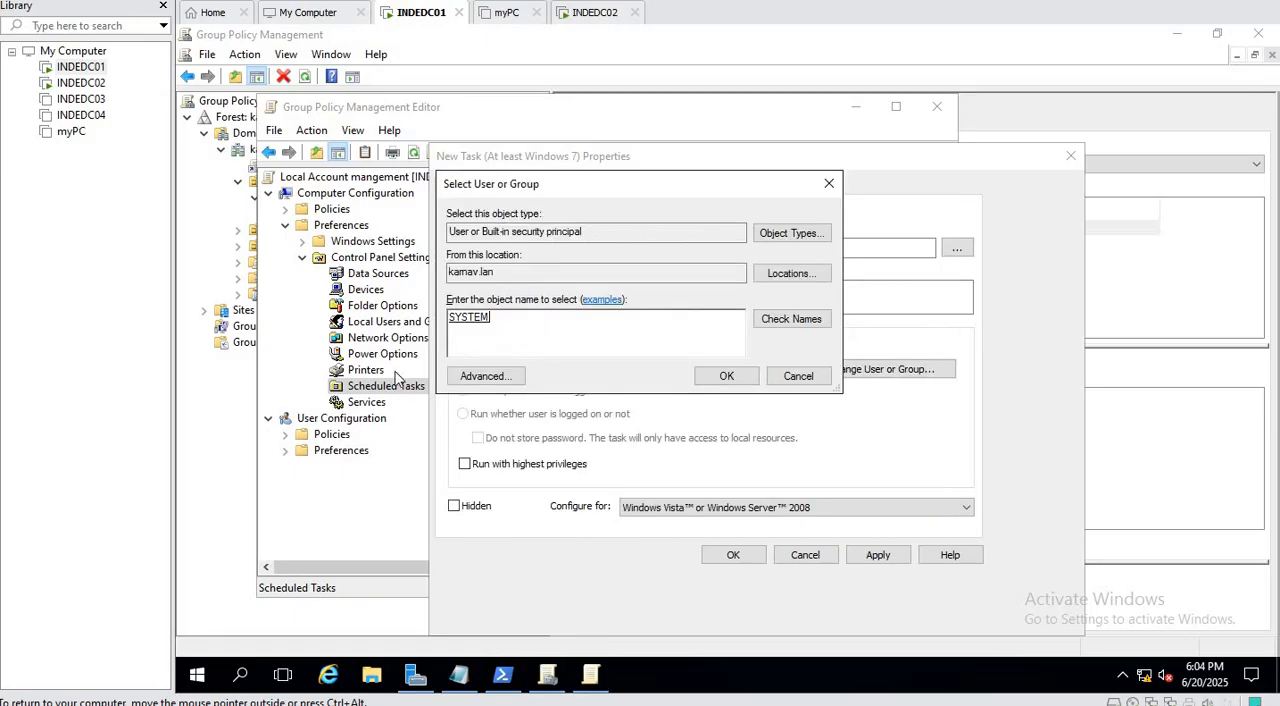
{"action": "left_click", "coordinate": [738, 378]}
Make the task run whether the user is logged on or not, with highest privileges, configured for Windows 7, Windows Server 2008R2.
{"action": "left_click", "coordinate": [470, 413]}
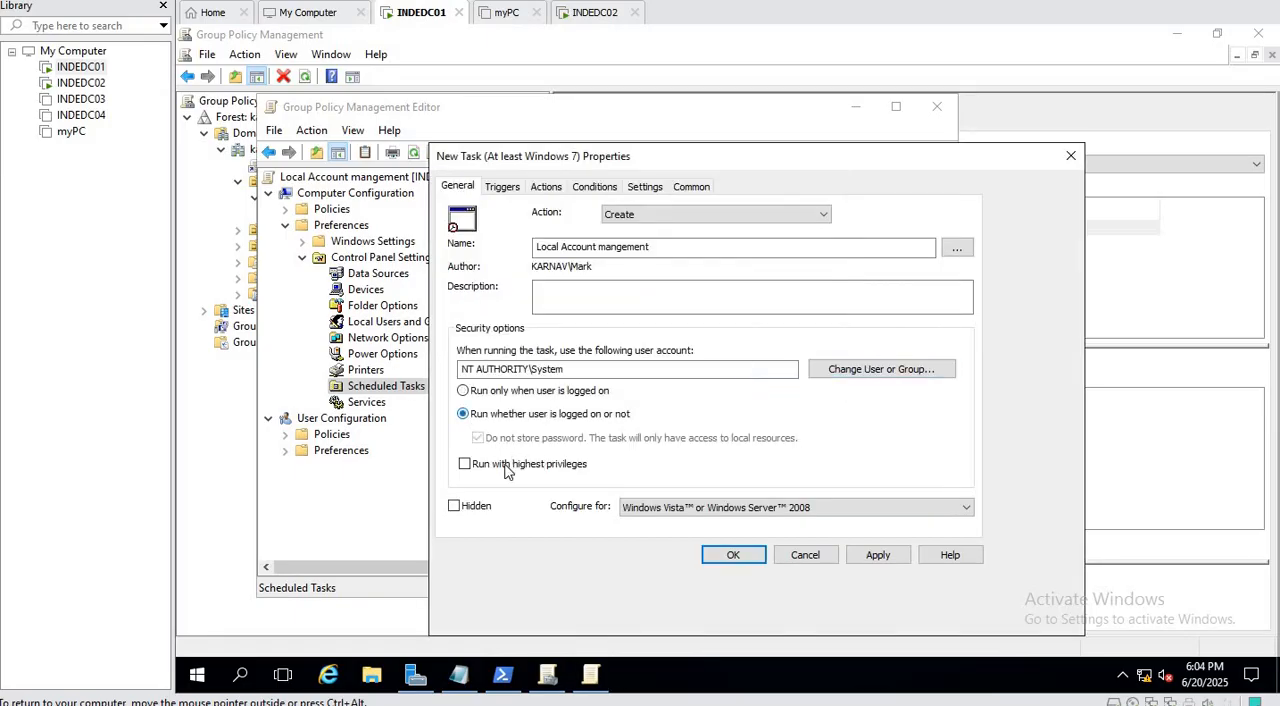
{"action": "left_click", "coordinate": [502, 470]}
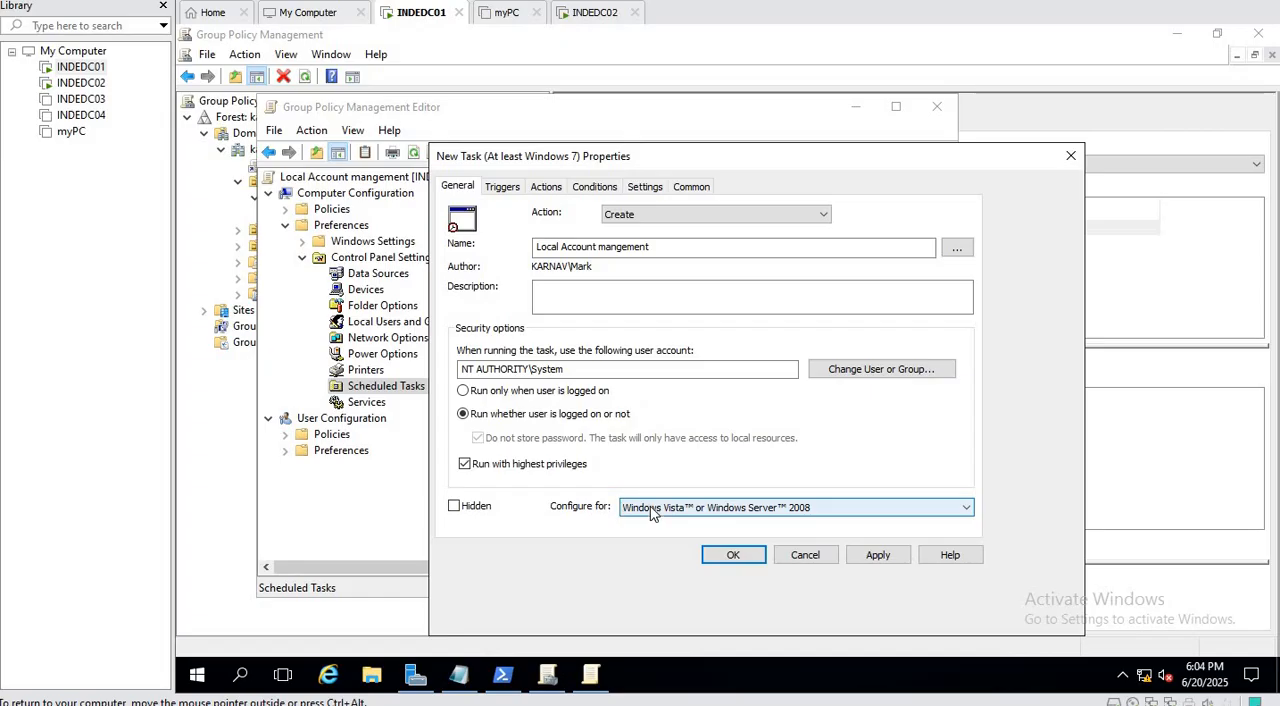
{"action": "left_click", "coordinate": [650, 508]}
{"action": "left_click", "coordinate": [690, 522]}
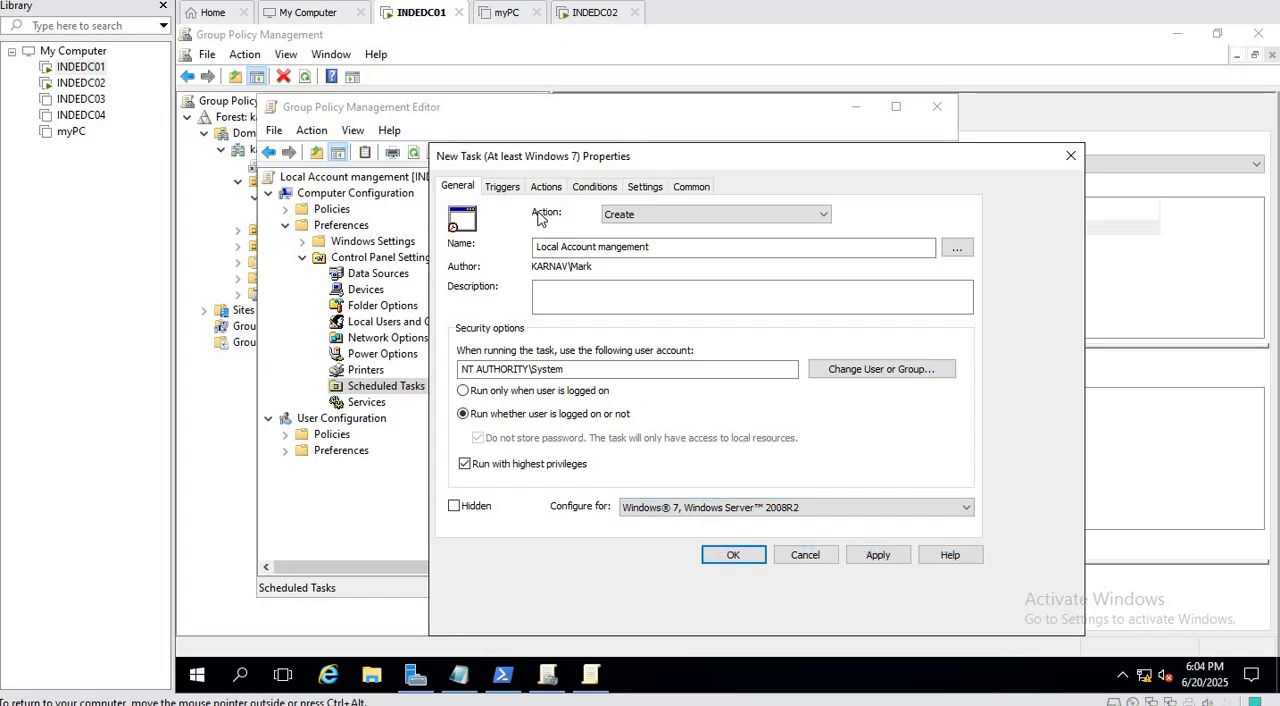
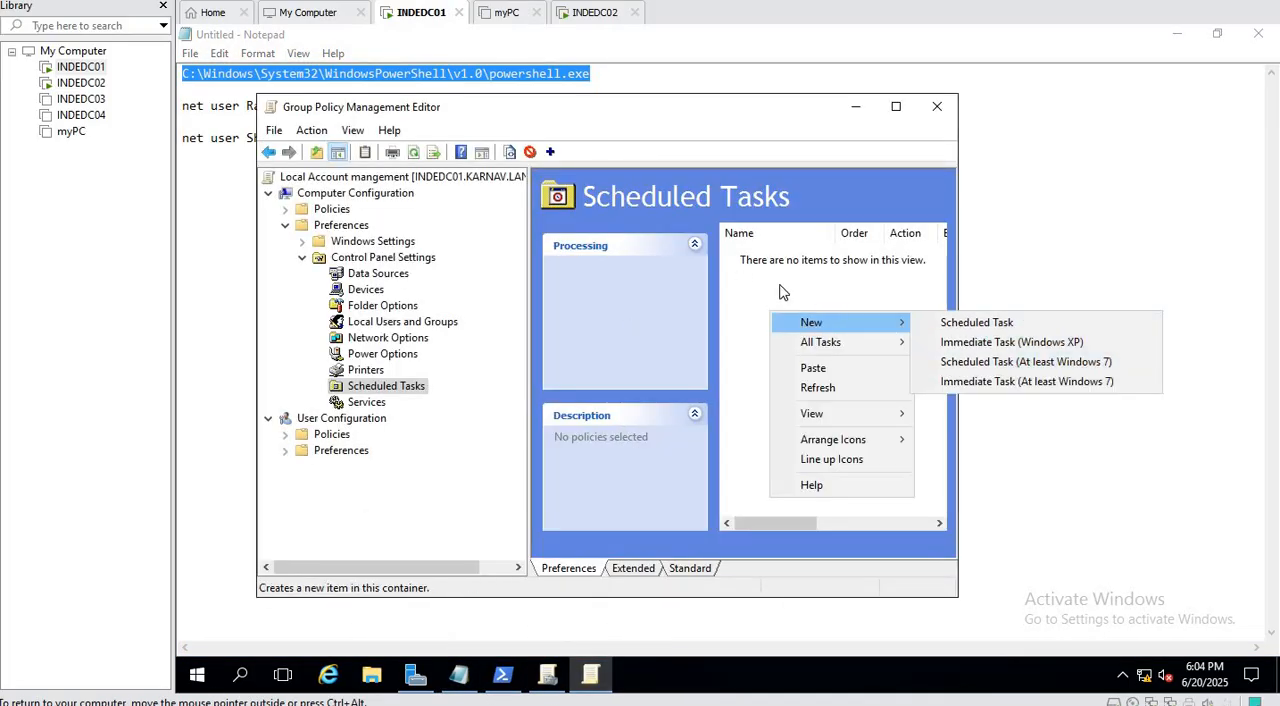
Return to the open task's properties and begin a new "Start a program" action at its Program/script entry.
{"action": "left_click", "coordinate": [1012, 364]}
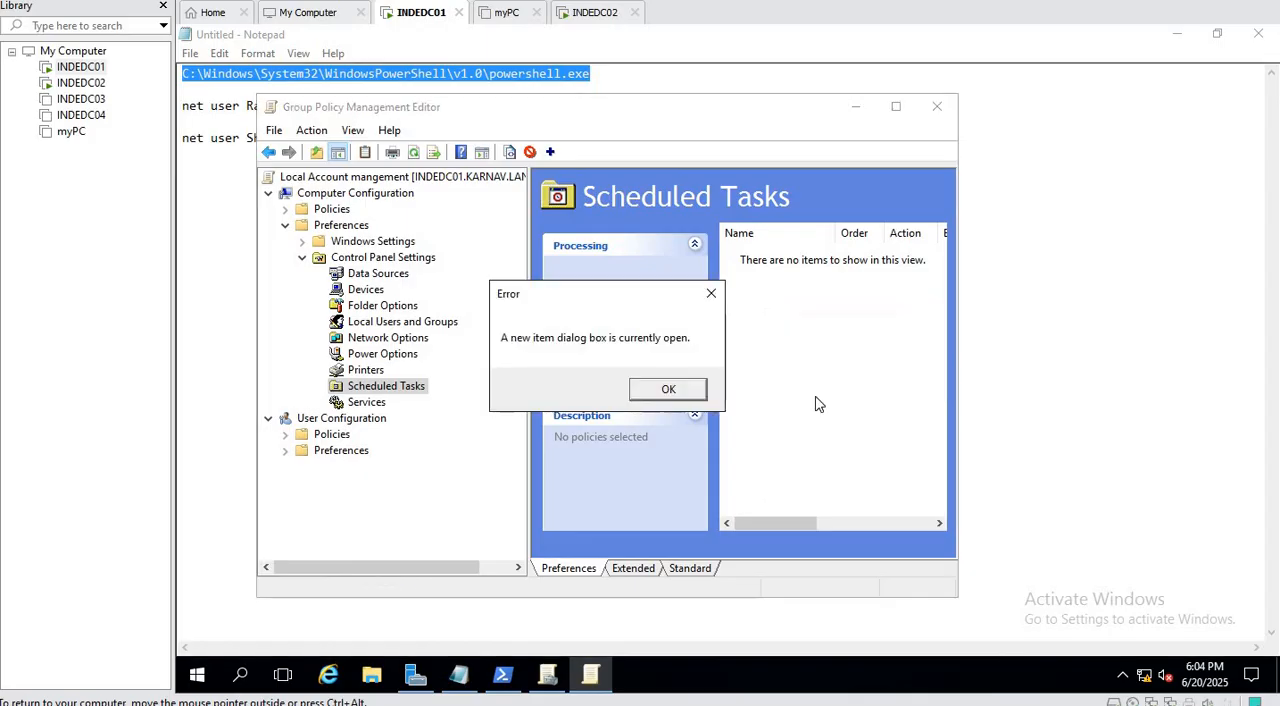
{"action": "left_click", "coordinate": [664, 388]}
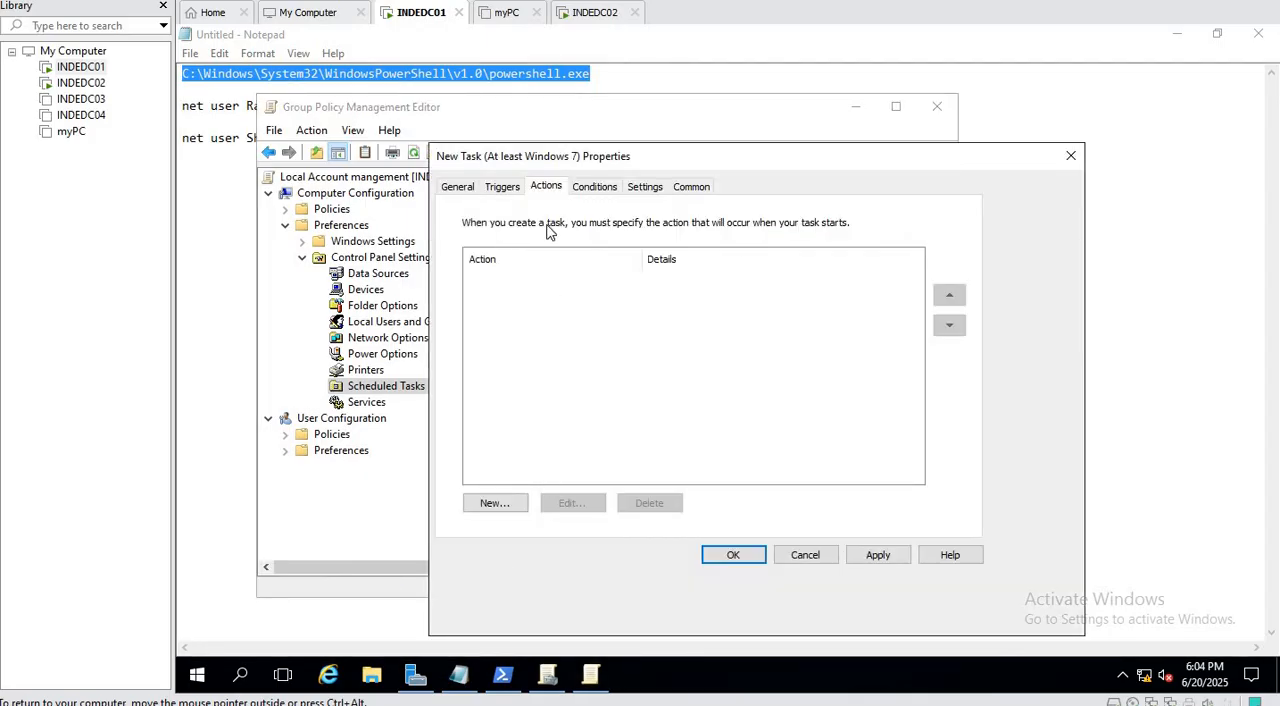
{"action": "left_click", "coordinate": [497, 503]}
{"action": "left_click", "coordinate": [638, 366]}
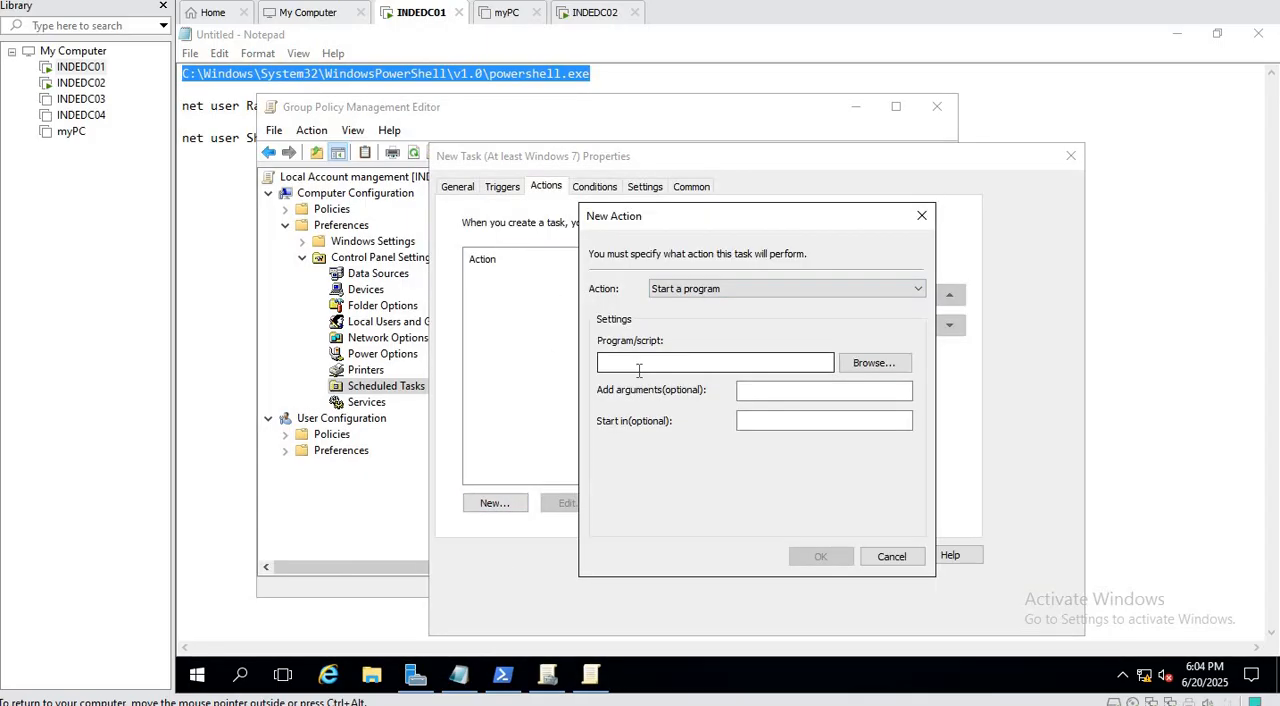
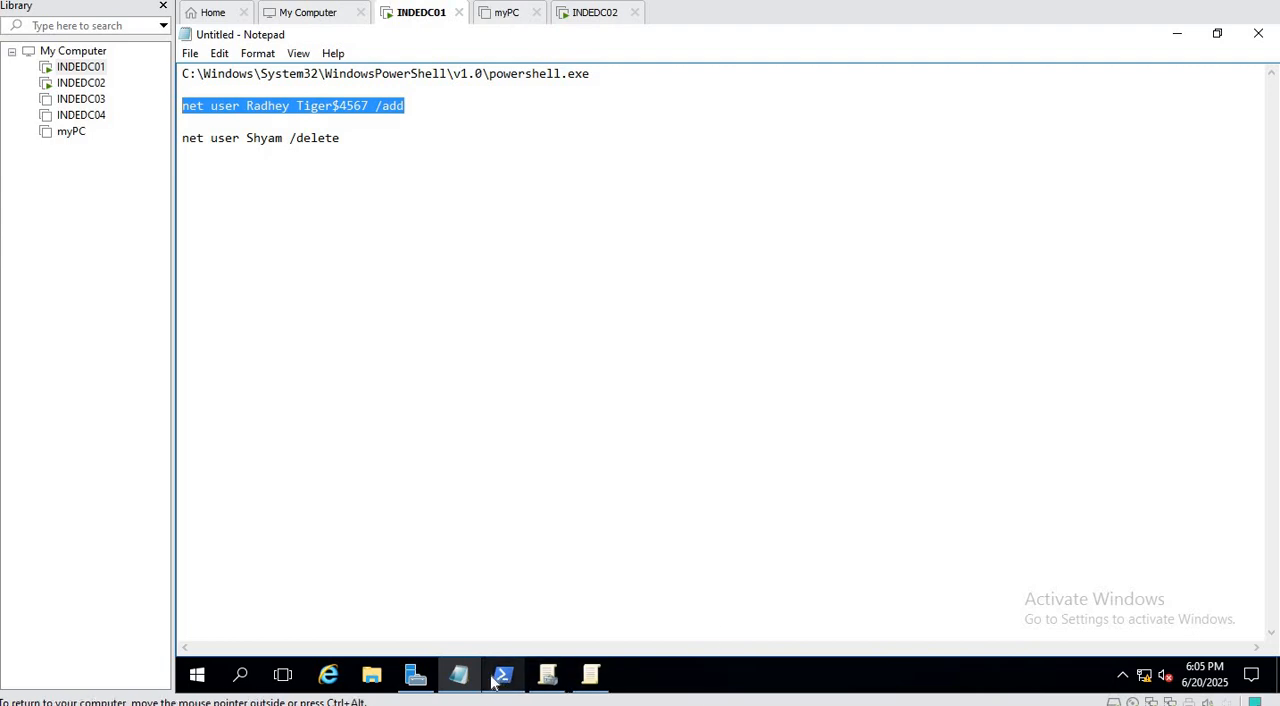
Switch to the Group Policy Management Editor and bring back the pending Scheduled Task (At least Windows 7) with its New Action settings.
{"action": "left_click", "coordinate": [592, 677]}
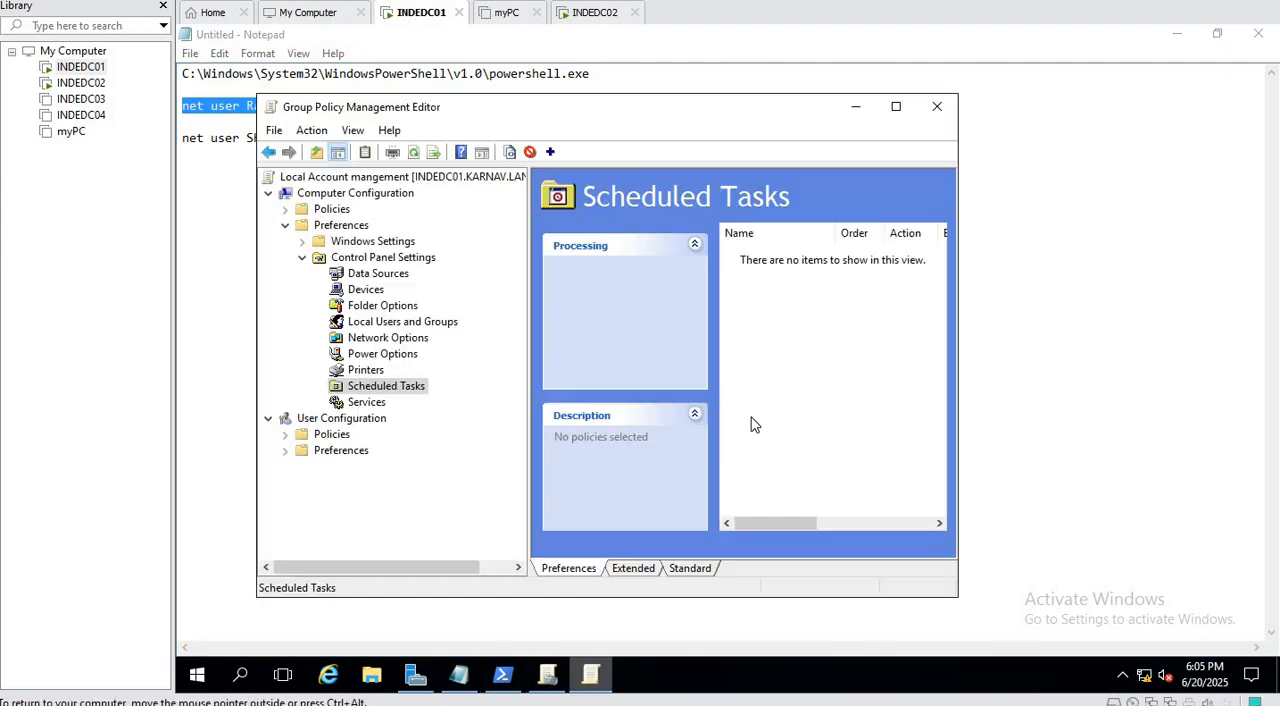
{"action": "right_click", "coordinate": [778, 282]}
{"action": "mouse_move", "coordinate": [905, 290]}
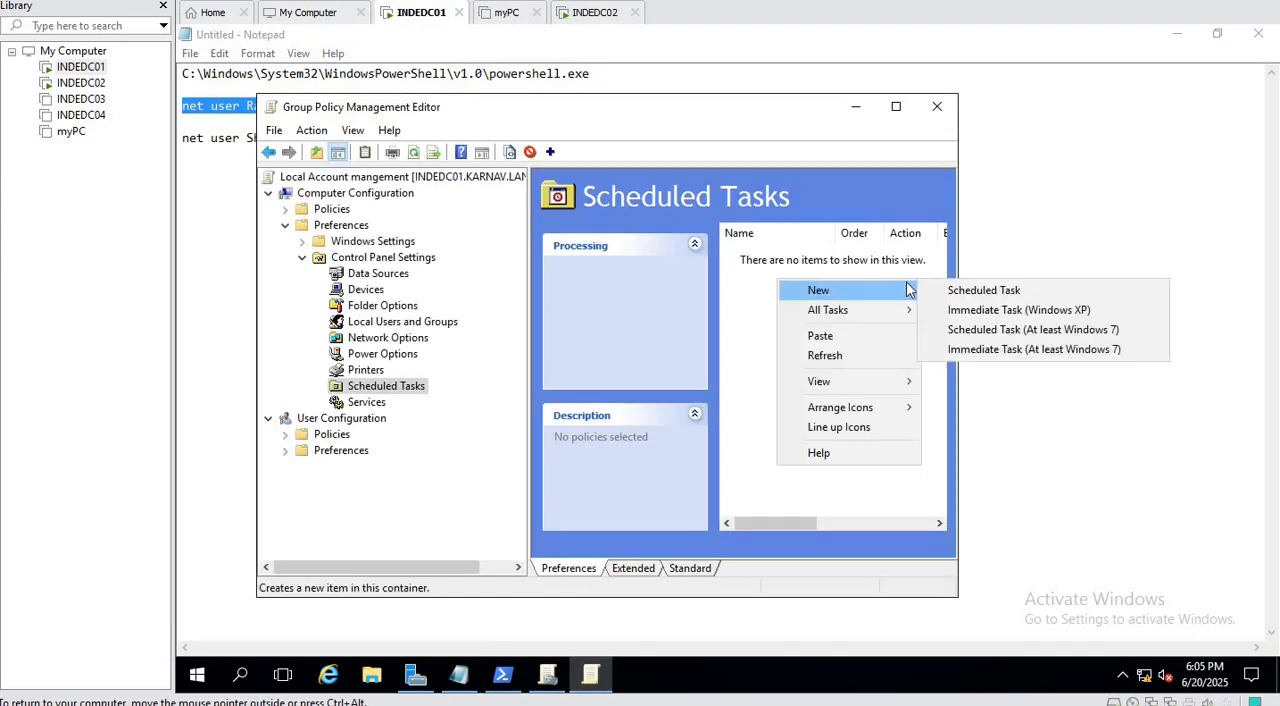
{"action": "left_click", "coordinate": [1030, 331]}
{"action": "left_click", "coordinate": [676, 398]}
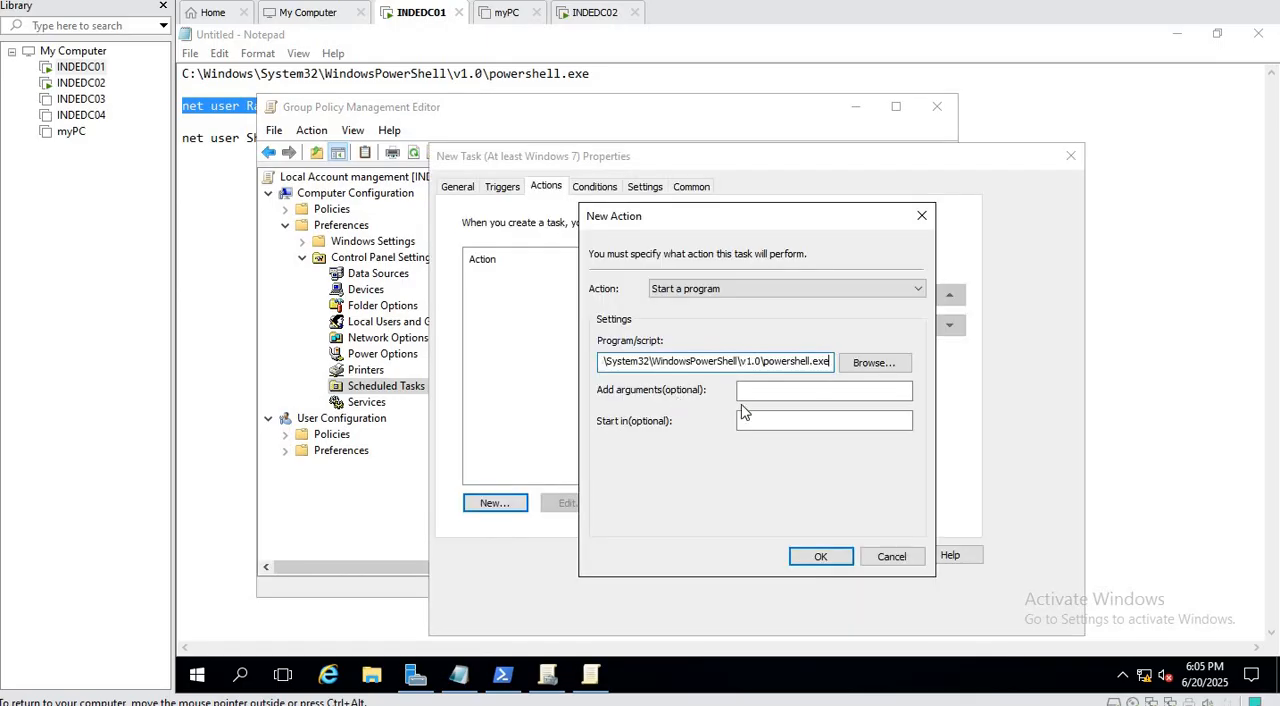
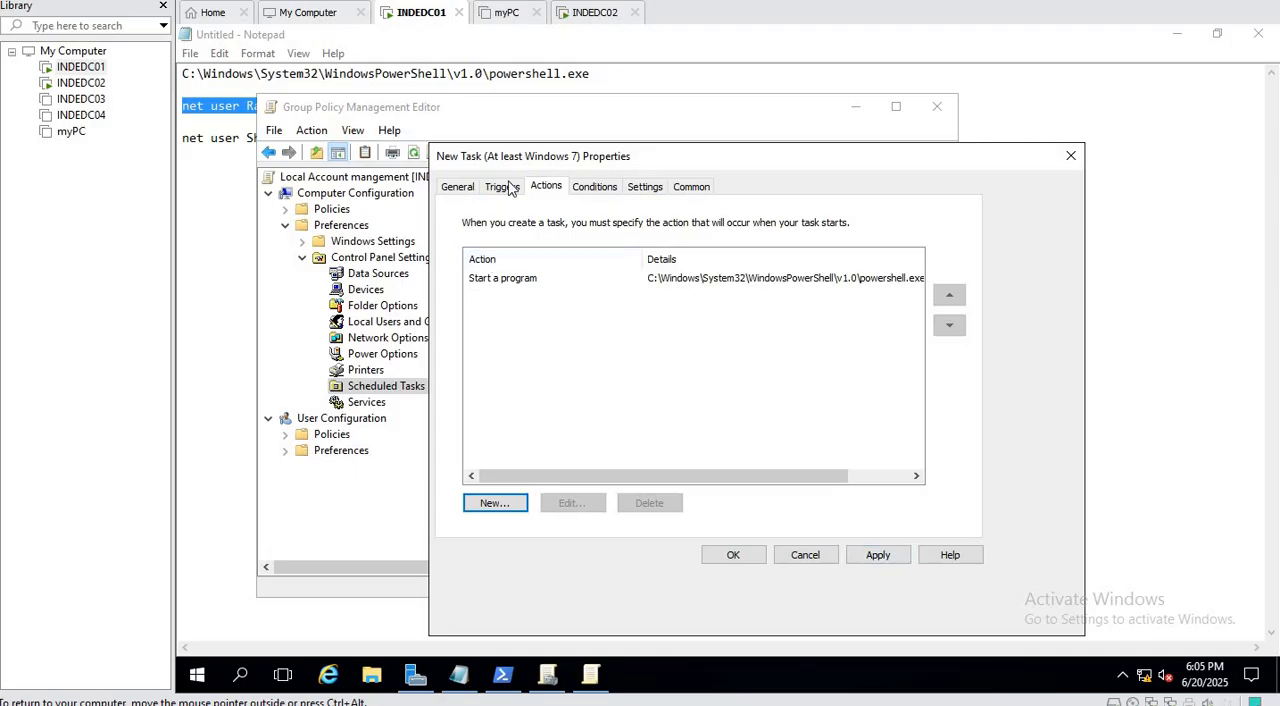
Add a weekly schedule trigger to the task, recurring every week on Friday and starting 6/20/2025 at 6:08:15 PM.
{"action": "left_click", "coordinate": [464, 194]}
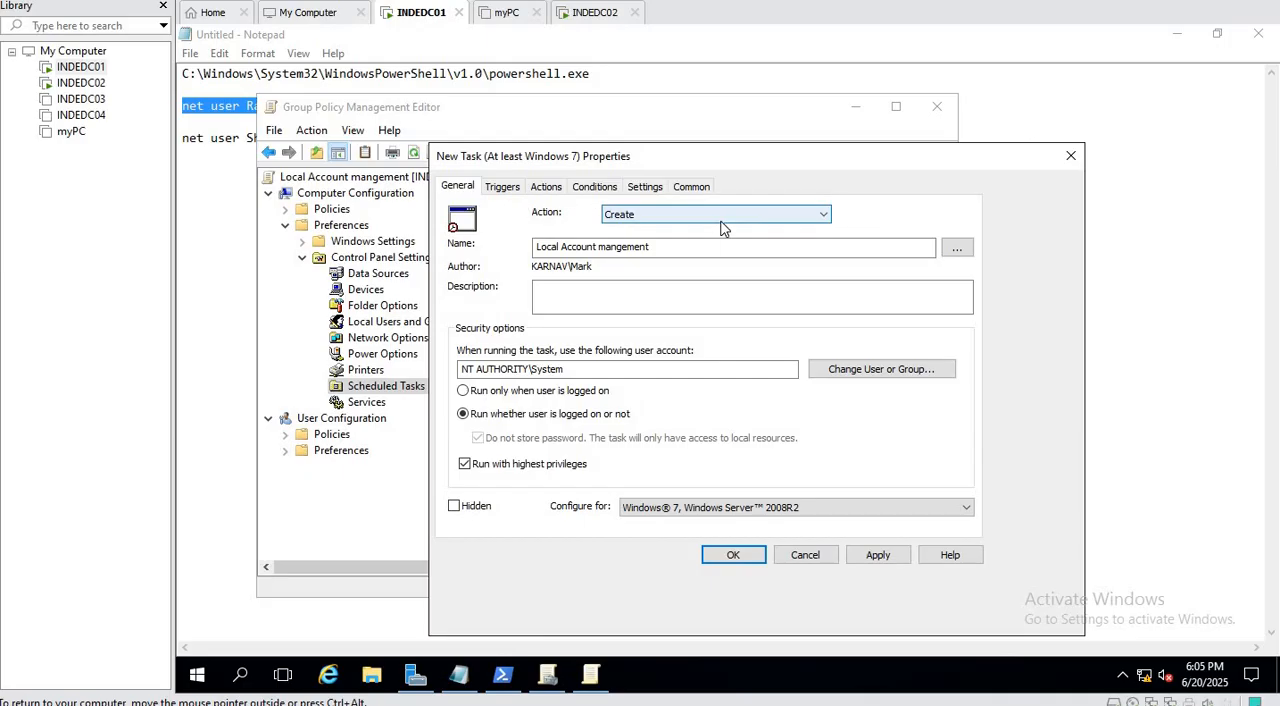
{"action": "left_click", "coordinate": [502, 188]}
{"action": "left_click", "coordinate": [487, 504]}
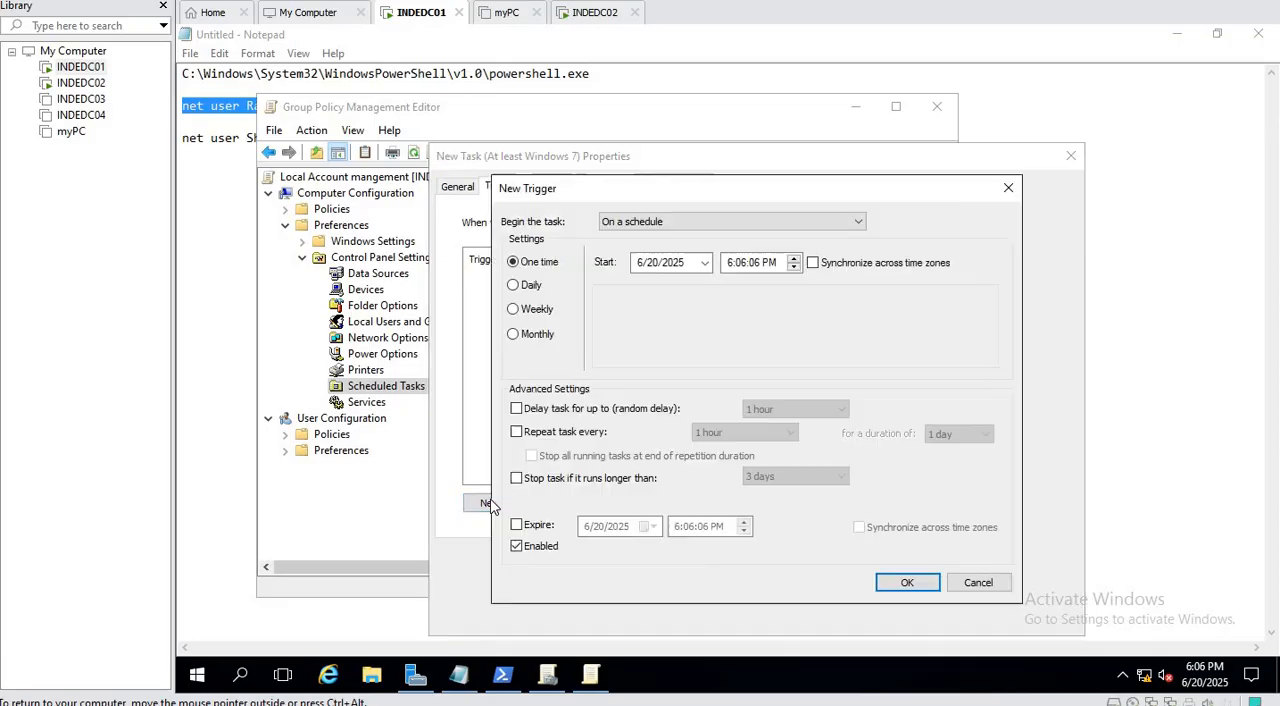
{"action": "left_click", "coordinate": [523, 311]}
{"action": "left_click", "coordinate": [712, 352]}
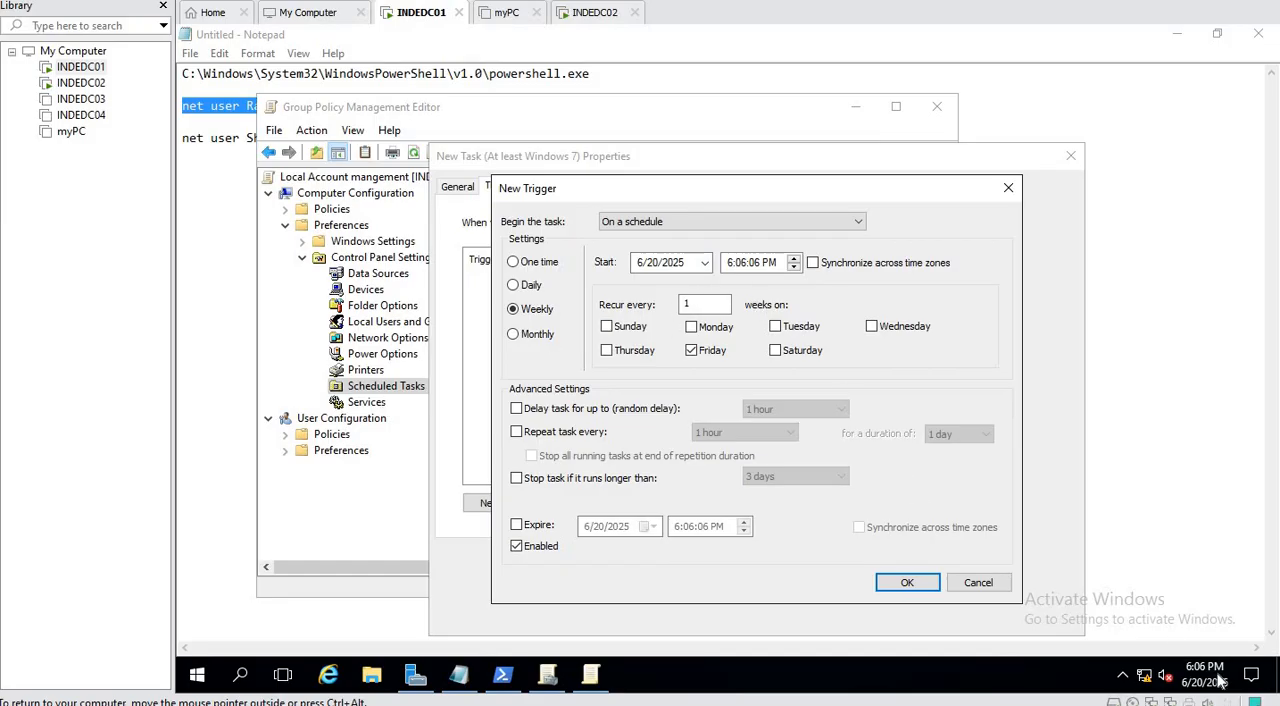
{"action": "left_click", "coordinate": [741, 264]}
{"action": "type", "text": "08"}
{"action": "left_click", "coordinate": [909, 585]}
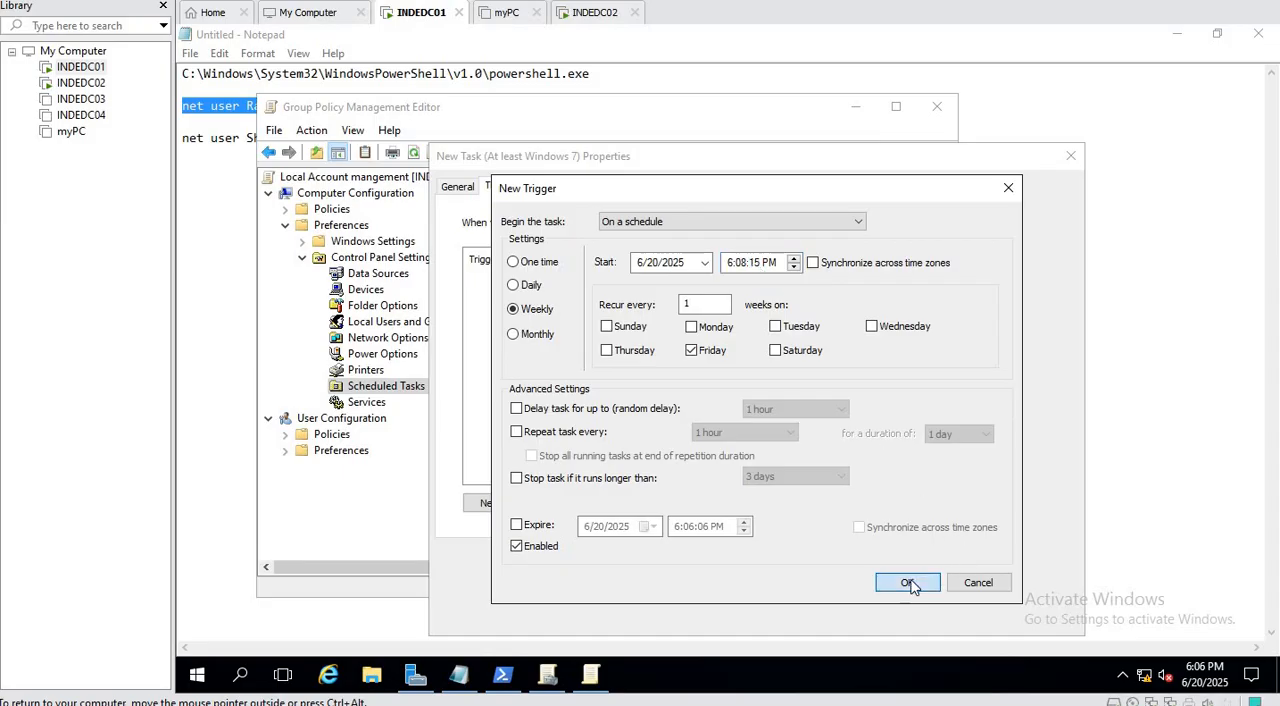
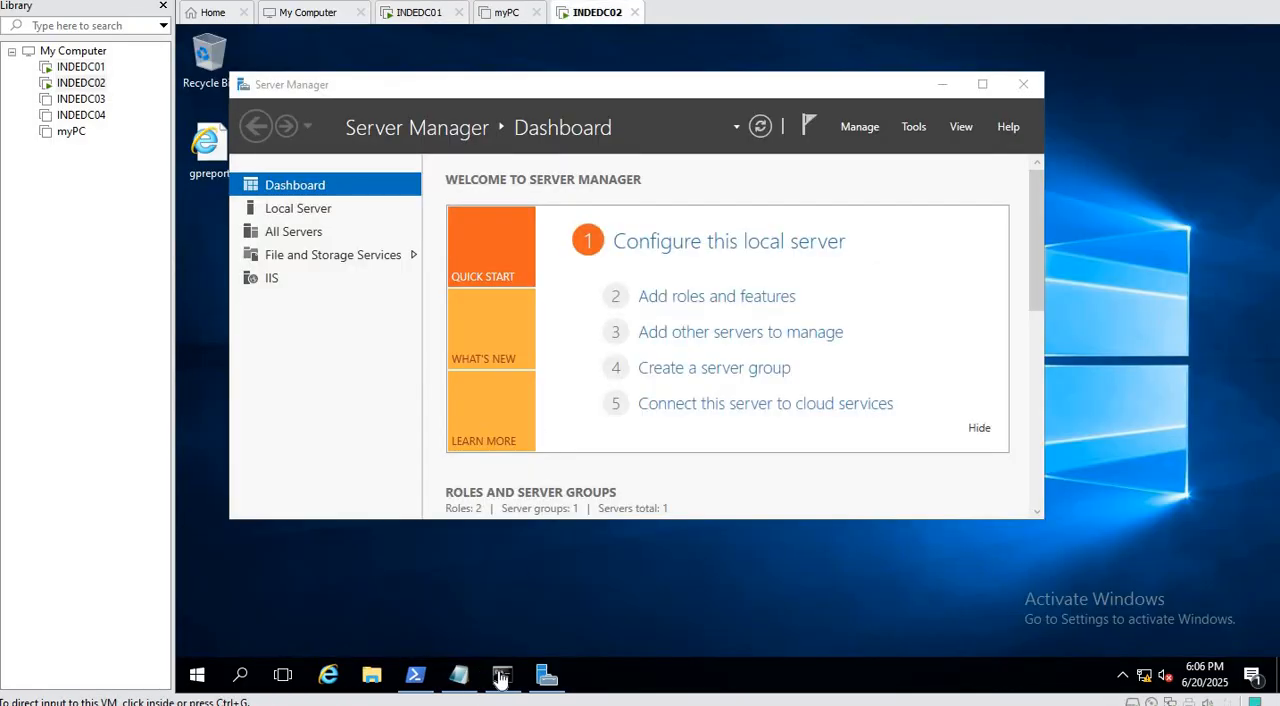
Open Task Scheduler on INDEDC02 and display the tasks in the Task Scheduler Library.
{"action": "left_click", "coordinate": [502, 676]}
{"action": "left_click", "coordinate": [538, 477]}
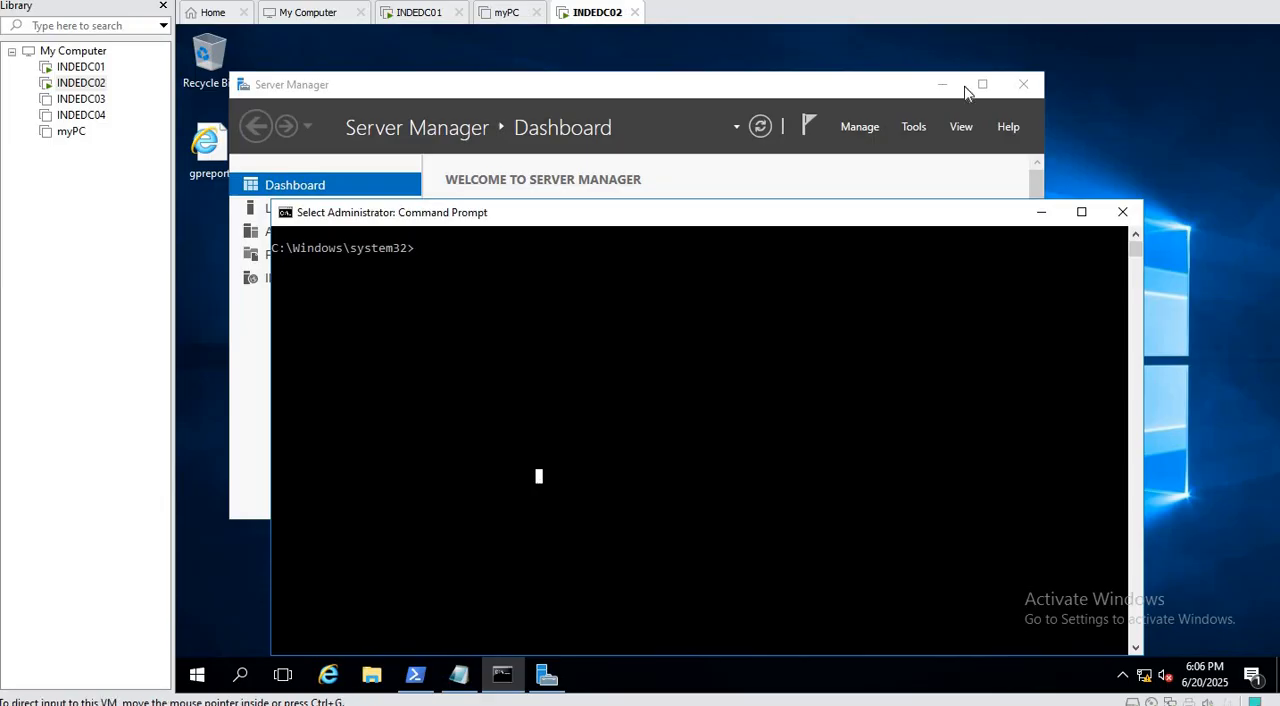
{"action": "left_click", "coordinate": [908, 126]}
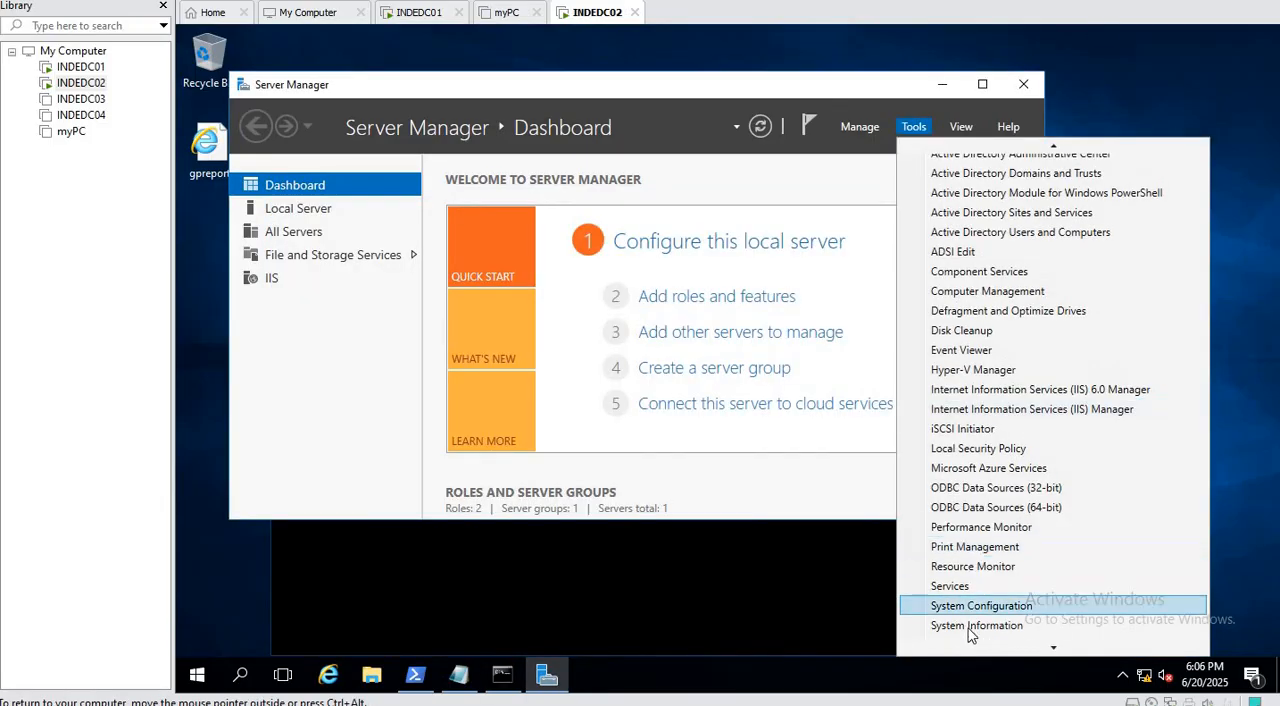
{"action": "scroll", "coordinate": [995, 598], "scroll_direction": "down", "scroll_amount": 2}
{"action": "scroll", "coordinate": [995, 598], "scroll_direction": "down", "scroll_amount": 3}
{"action": "scroll", "coordinate": [1005, 500], "scroll_direction": "down", "scroll_amount": 1}
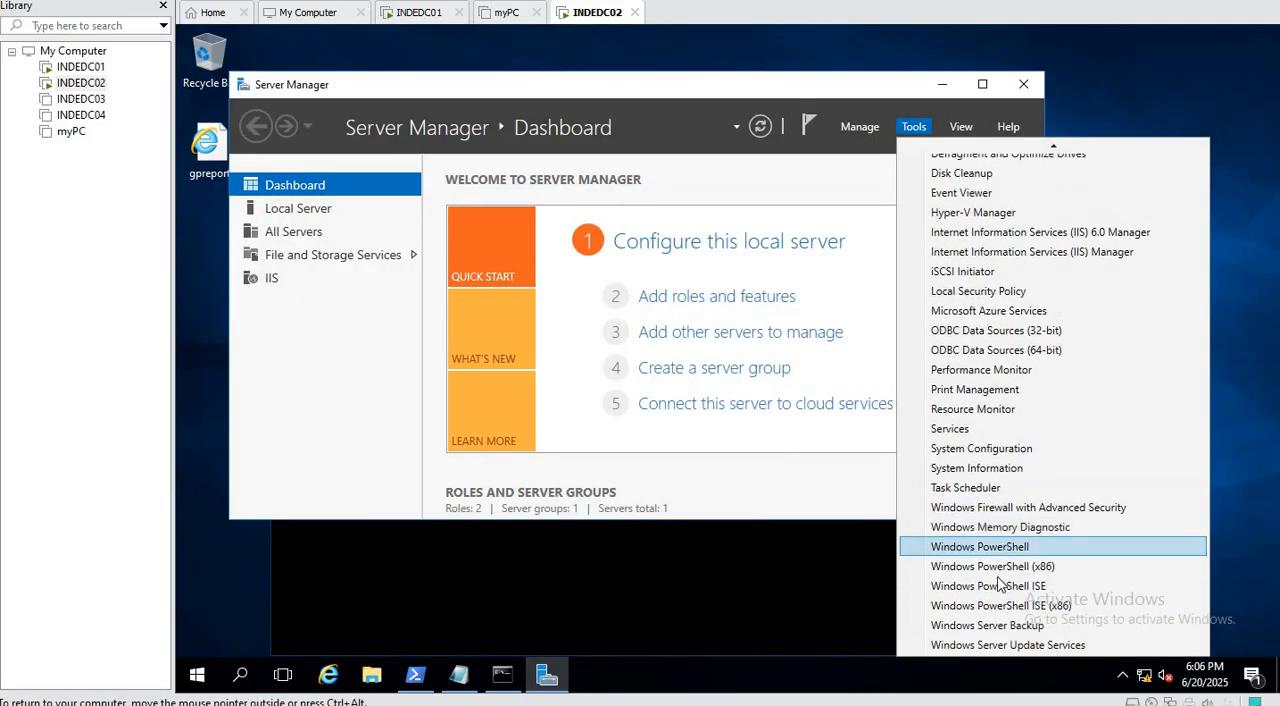
{"action": "left_click", "coordinate": [1001, 487]}
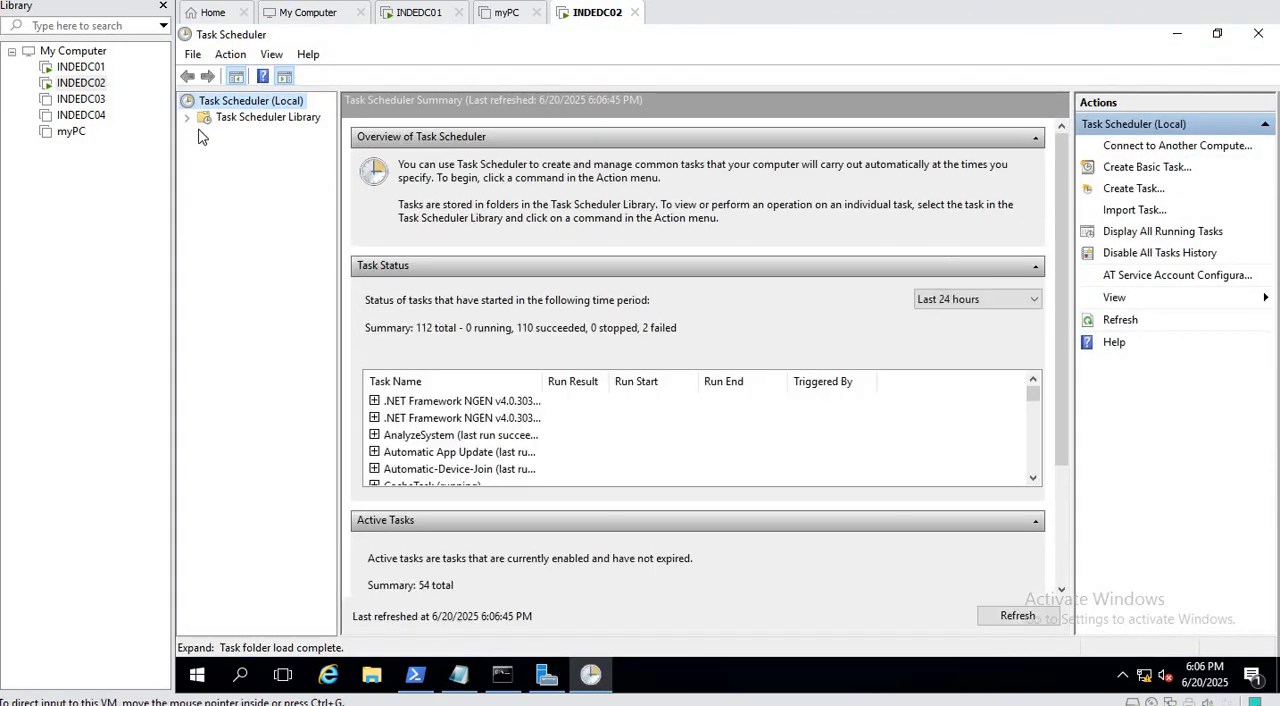
{"action": "left_click", "coordinate": [238, 126]}
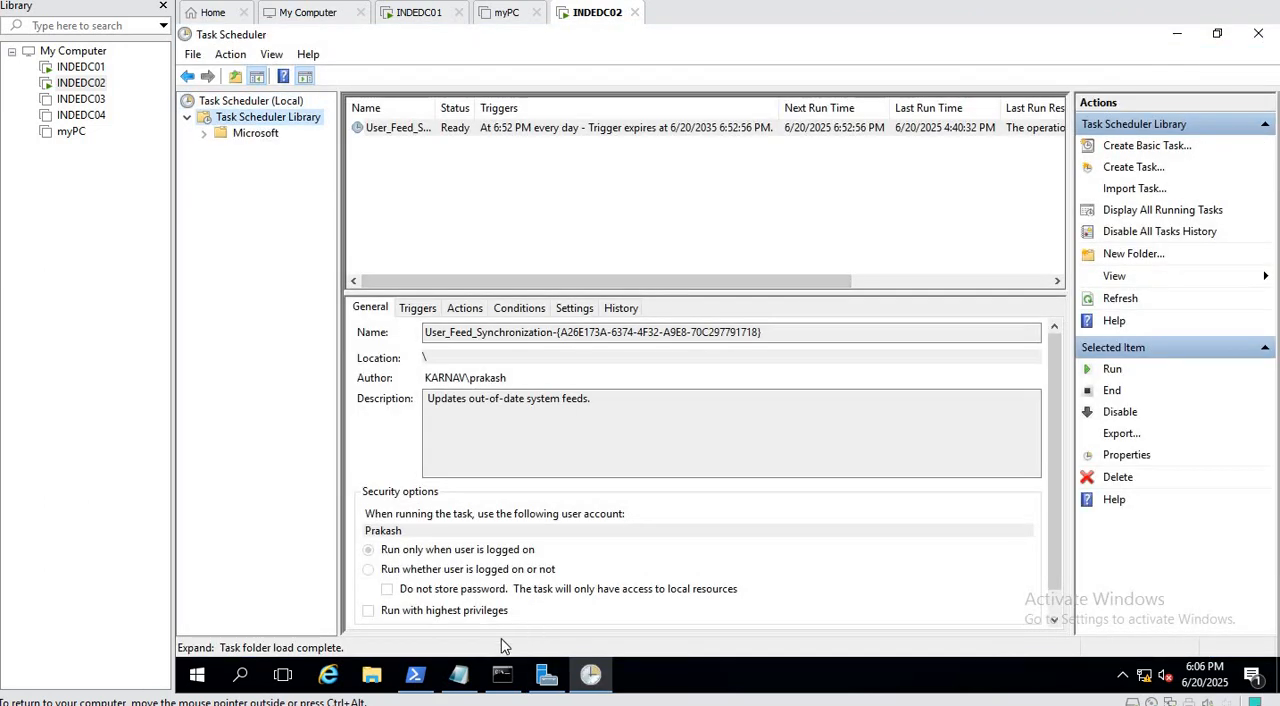
Force a Group Policy update from the Command Prompt with gpupdate /force.
{"action": "left_click", "coordinate": [505, 676]}
{"action": "type", "text": "gpupdate /force"}
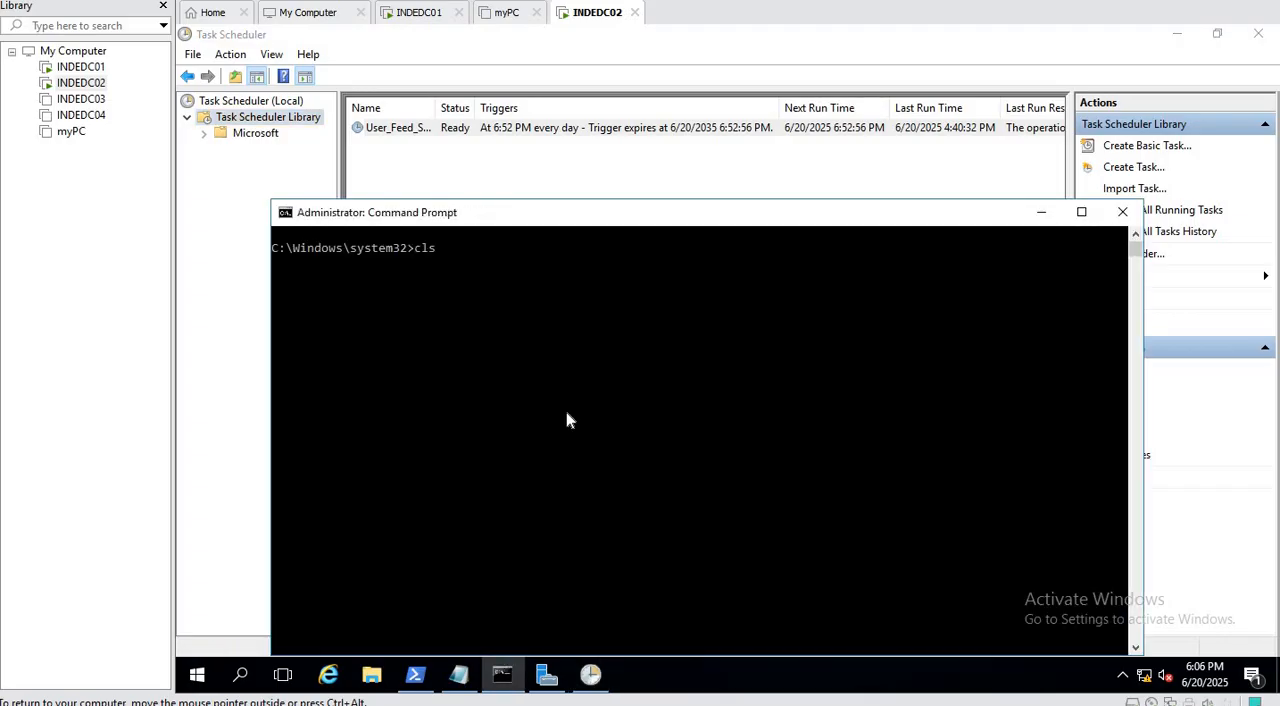
{"action": "key", "text": "Return"}
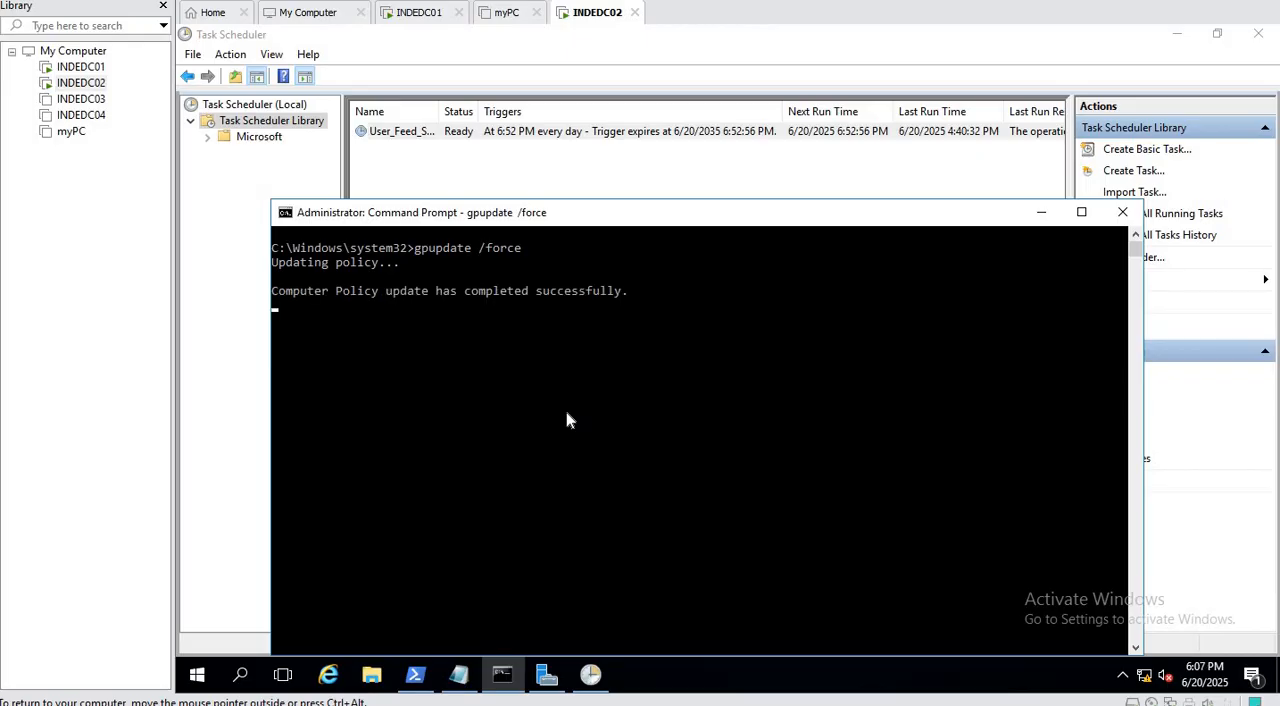
Refresh the Task Scheduler Library and view the general details of the Local Account mangement task.
{"action": "left_click", "coordinate": [960, 50]}
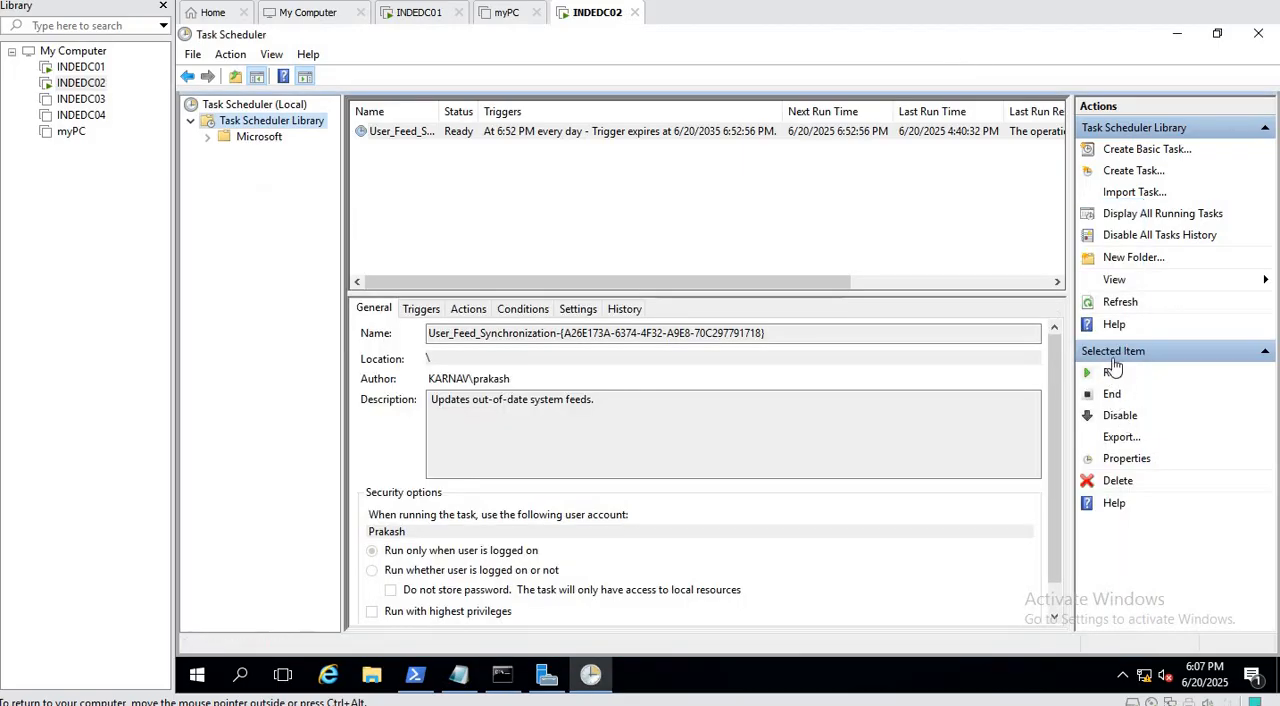
{"action": "left_click", "coordinate": [1107, 302]}
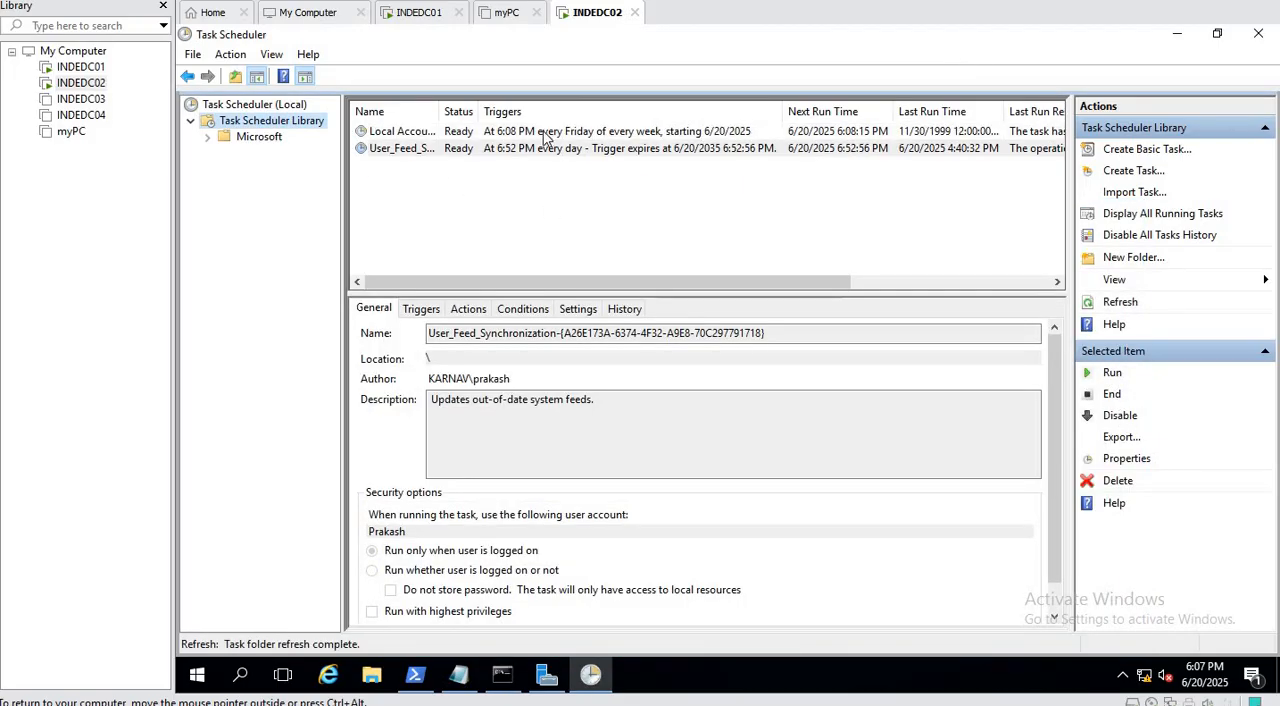
{"action": "left_click", "coordinate": [479, 133]}
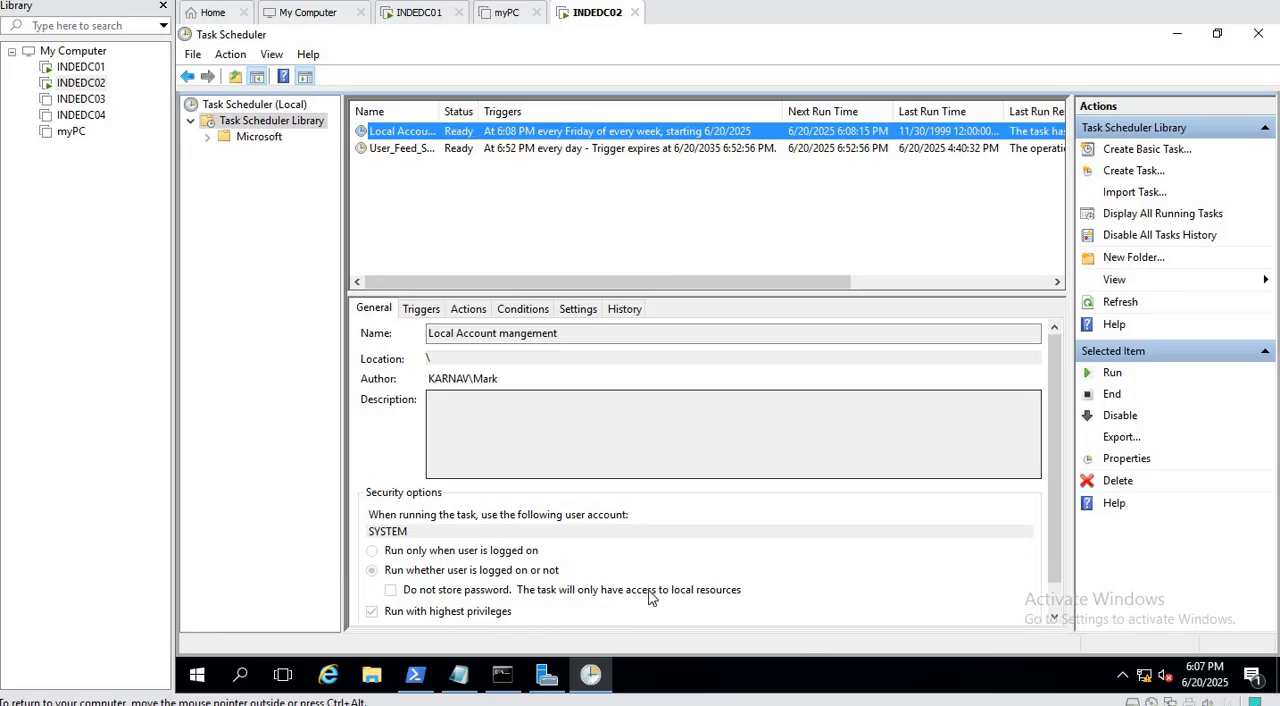
List the local accounts with net user, and check the refreshed local Users list in Computer Management.
{"action": "left_click", "coordinate": [502, 676]}
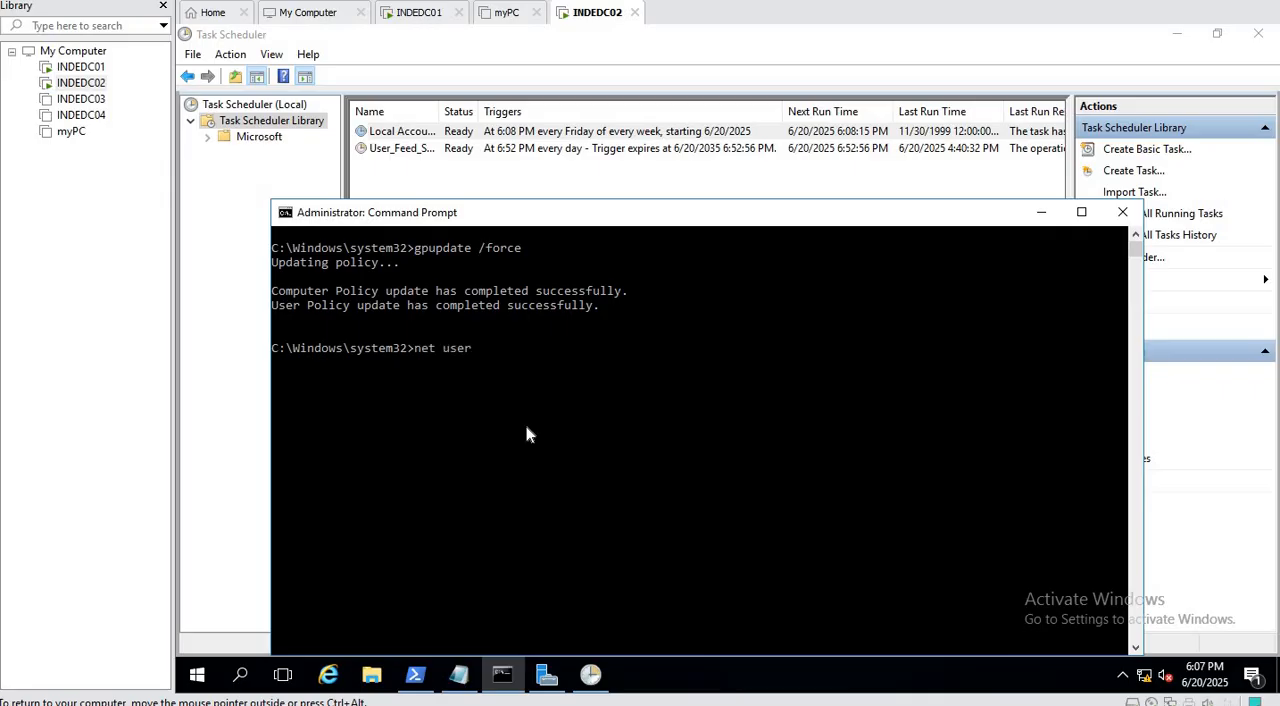
{"action": "key", "text": "Return"}
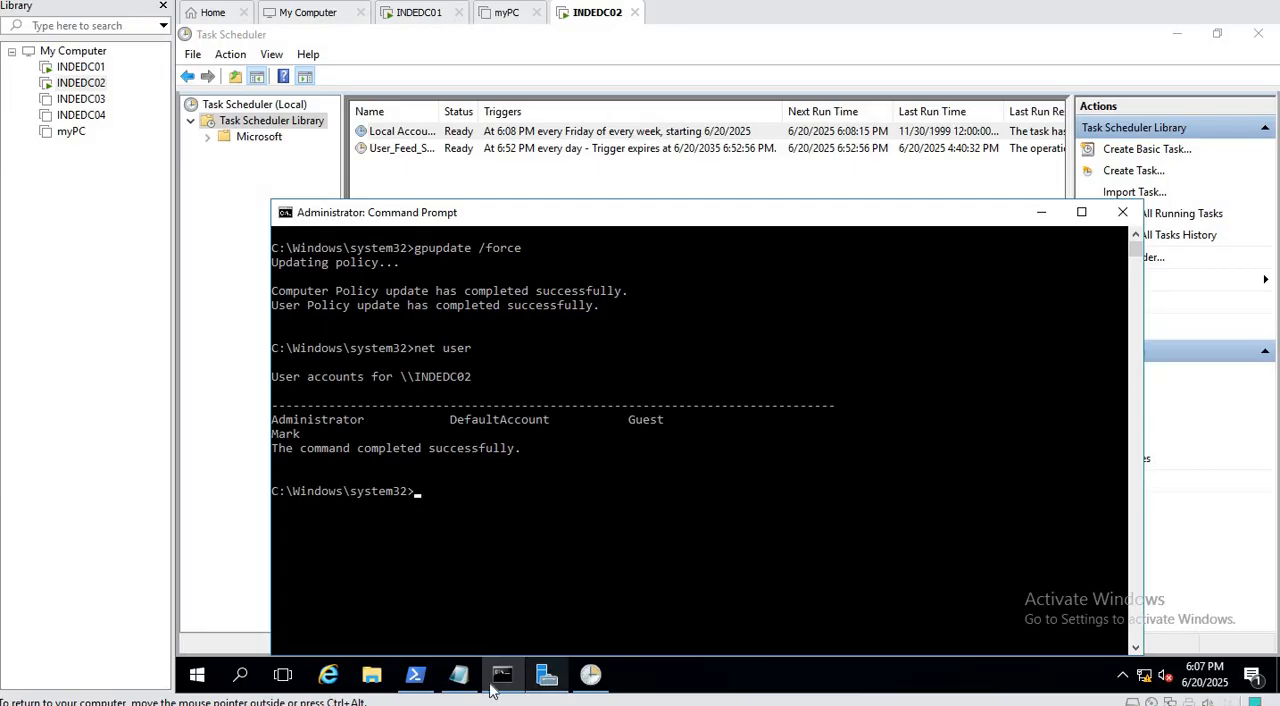
{"action": "left_click", "coordinate": [556, 682]}
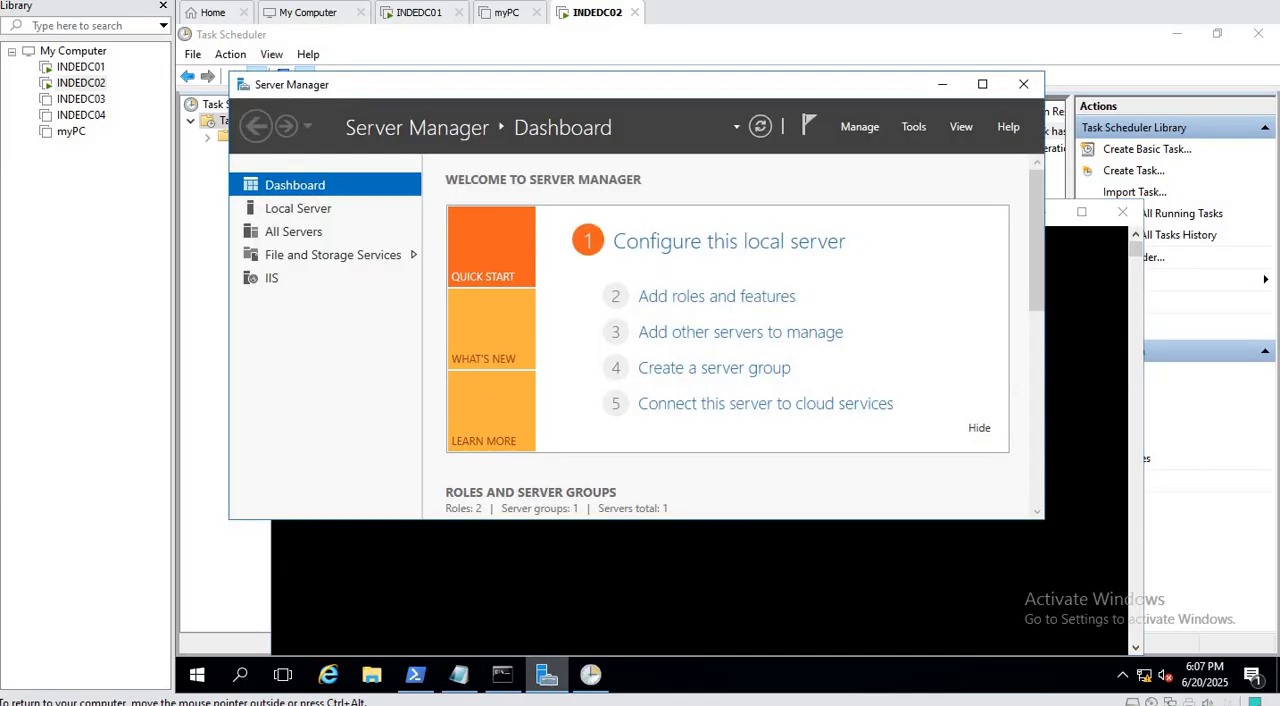
{"action": "left_click", "coordinate": [913, 126]}
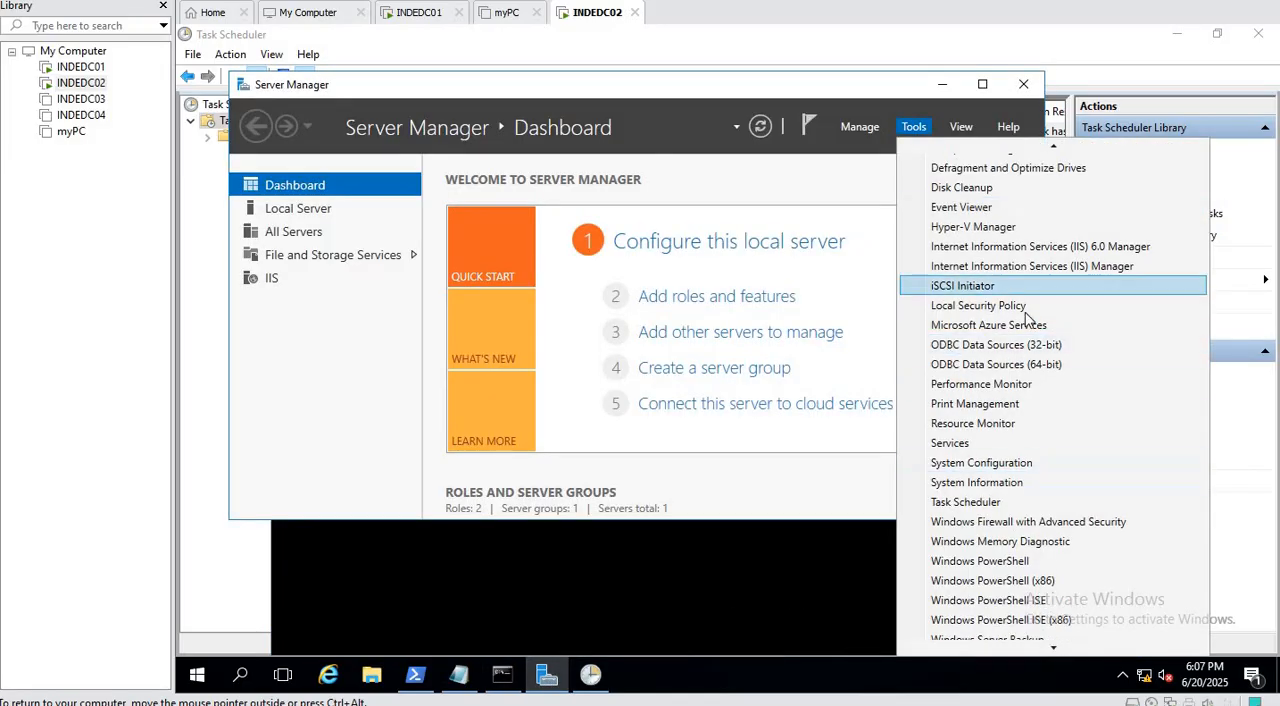
{"action": "scroll", "coordinate": [1020, 305], "scroll_direction": "up", "scroll_amount": 3}
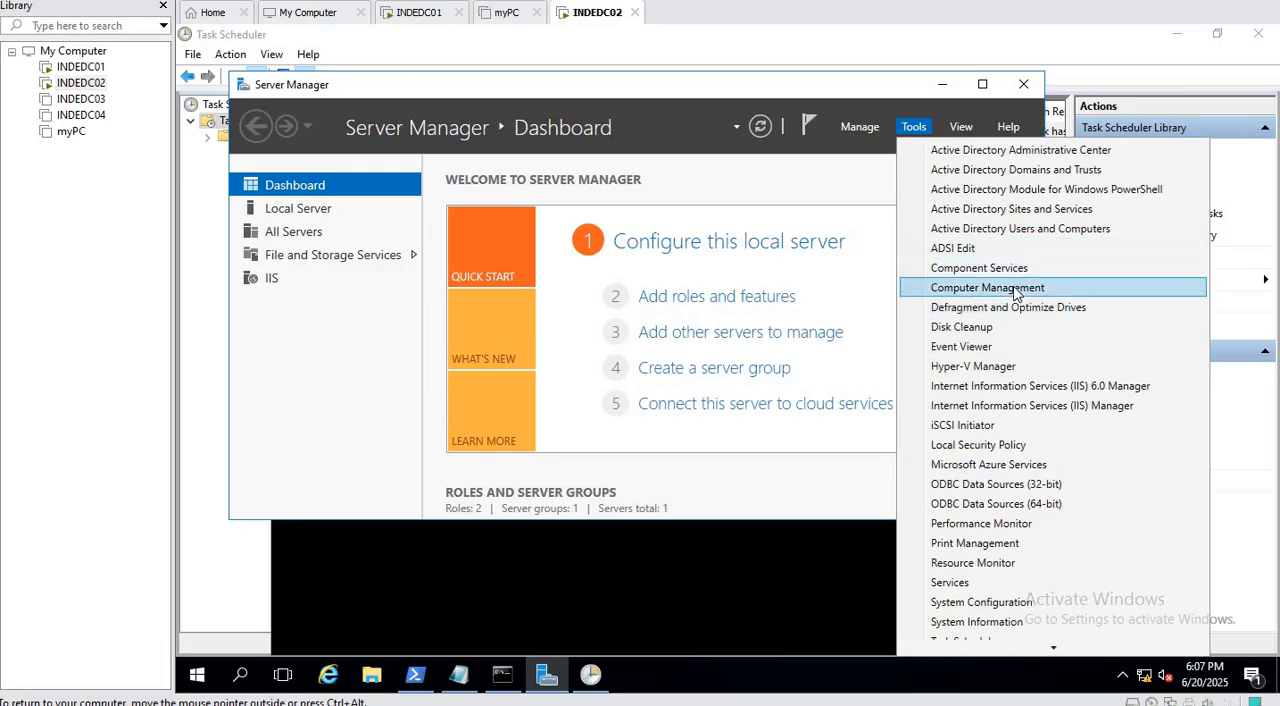
{"action": "left_click", "coordinate": [940, 289]}
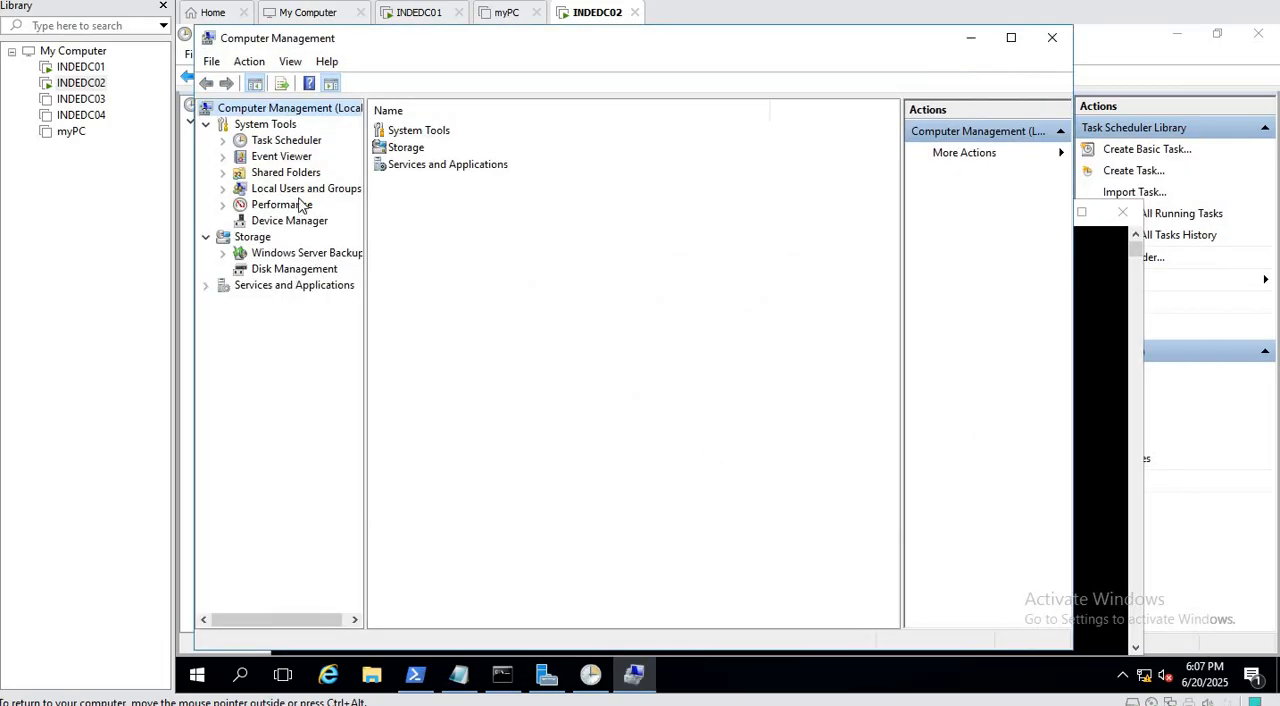
{"action": "left_click", "coordinate": [290, 189]}
{"action": "left_click", "coordinate": [278, 205]}
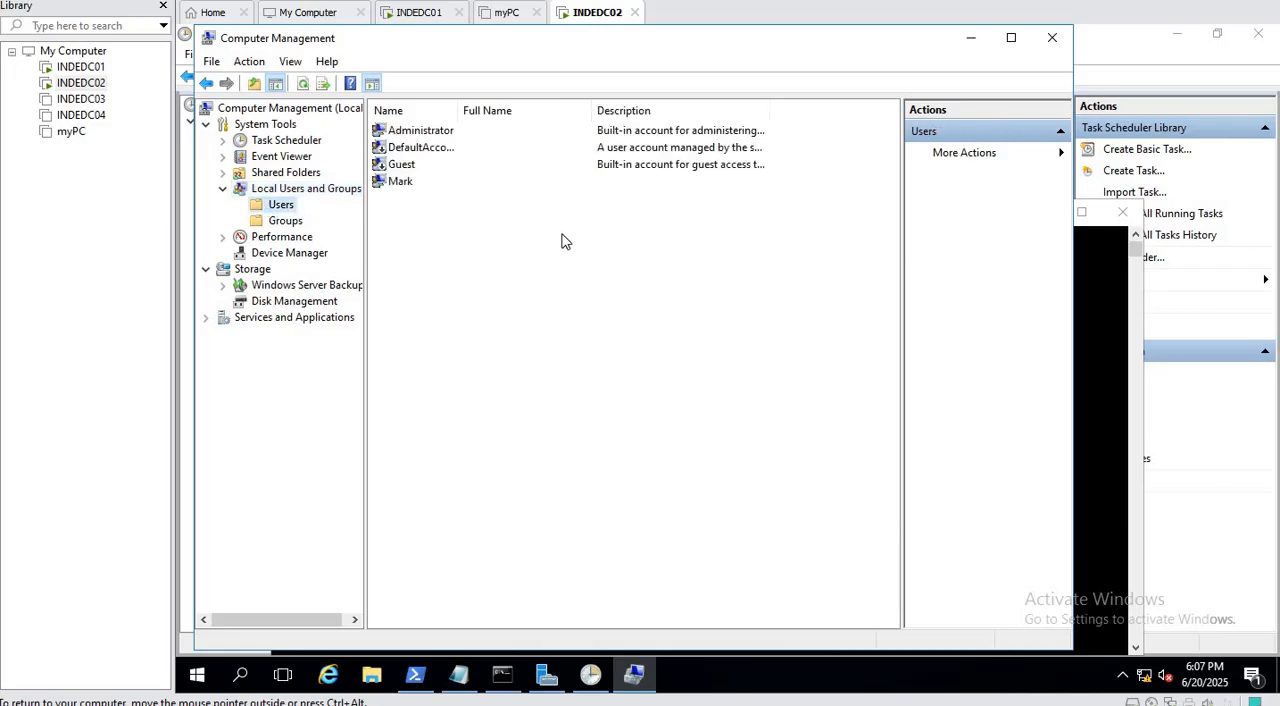
{"action": "right_click", "coordinate": [509, 394]}
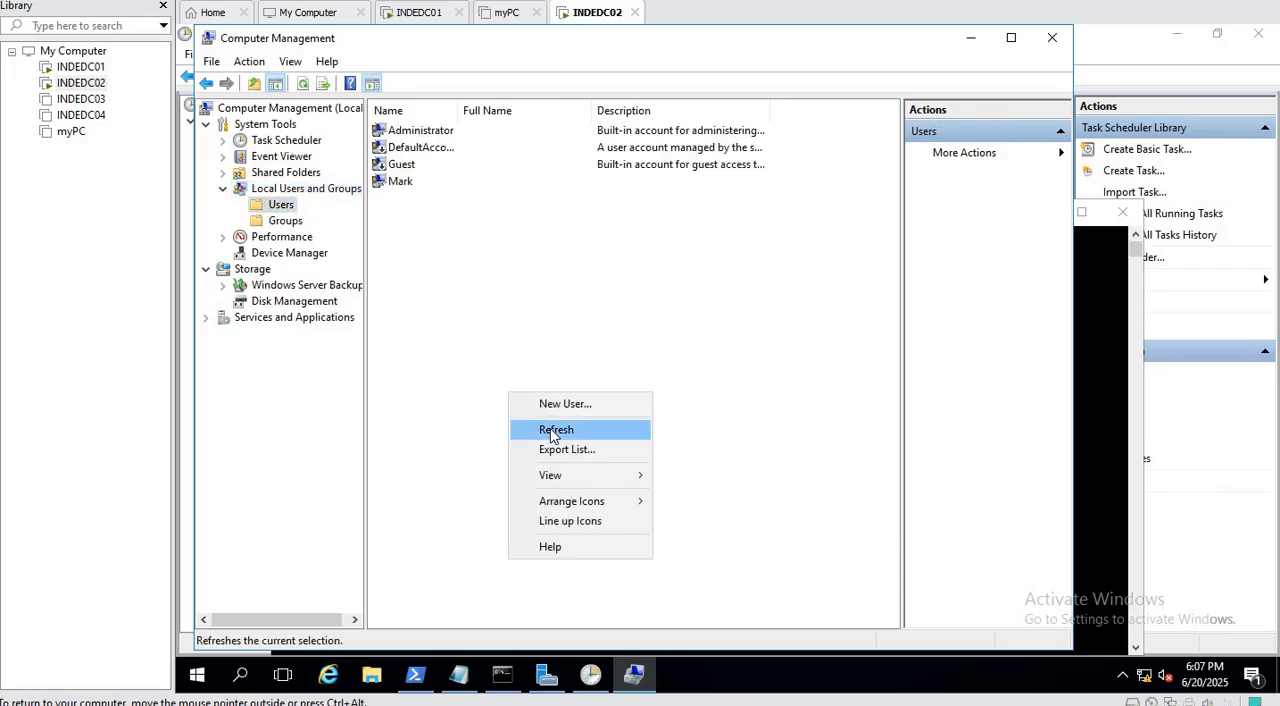
{"action": "left_click", "coordinate": [551, 431]}
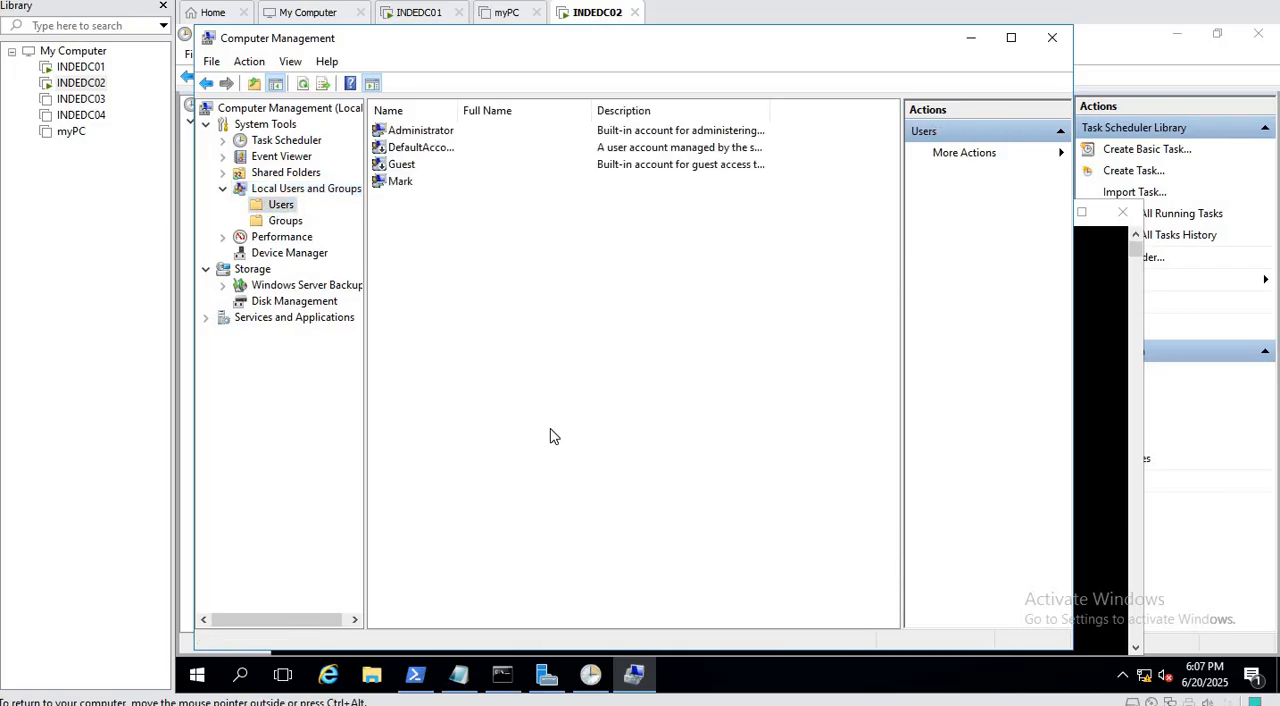
Watch the system clock for the 6:08:15 PM trigger time and check the Local Account mangement task's last run in Task Scheduler.
{"action": "left_click", "coordinate": [501, 676]}
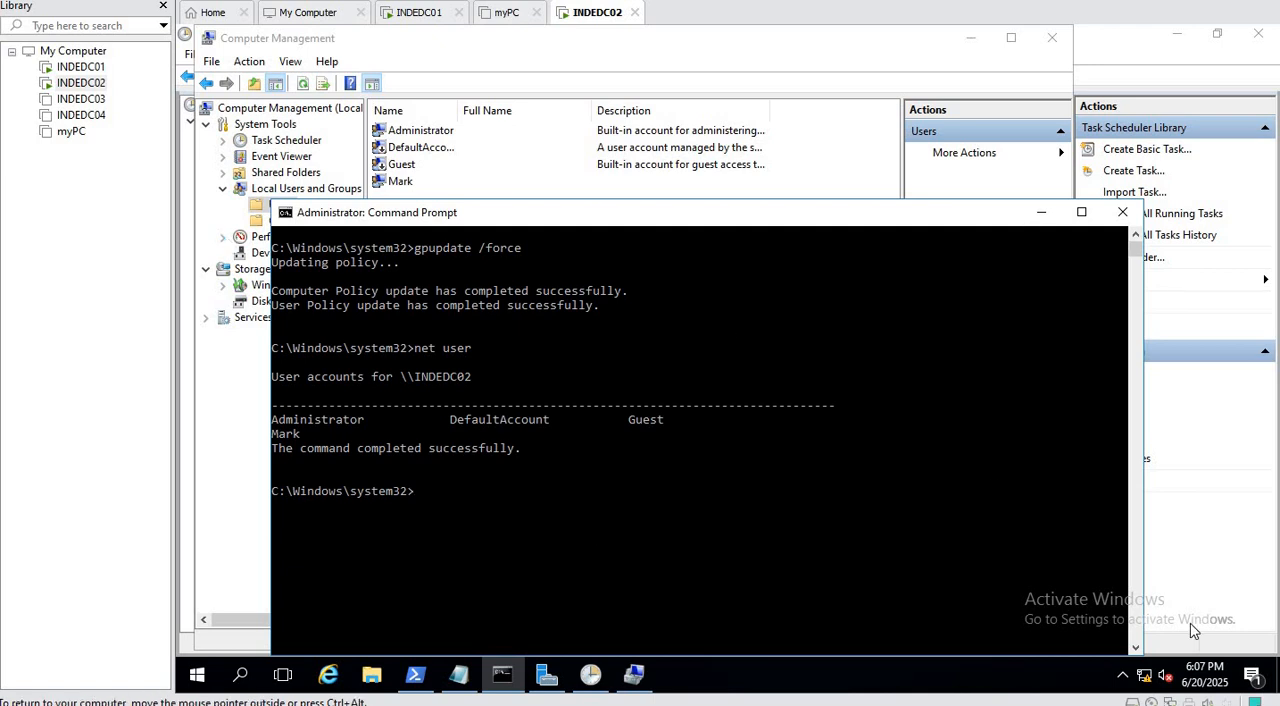
{"action": "left_click", "coordinate": [1204, 680]}
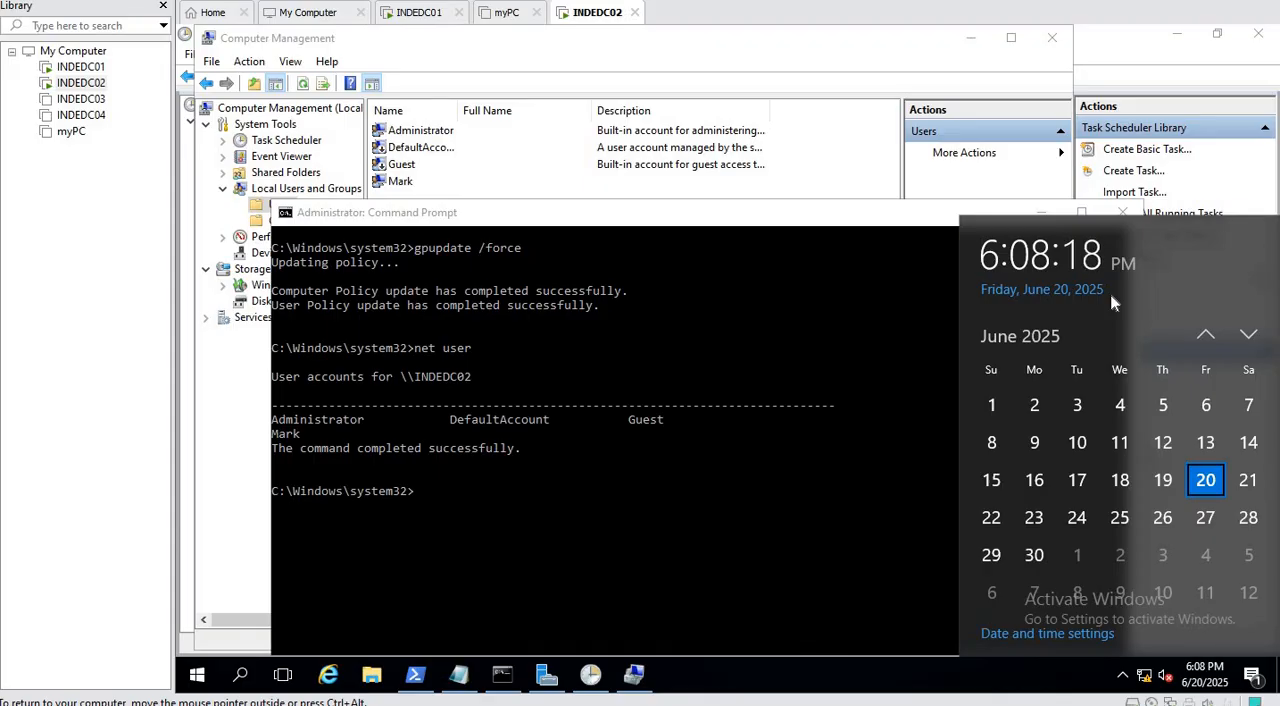
{"action": "left_click", "coordinate": [528, 44]}
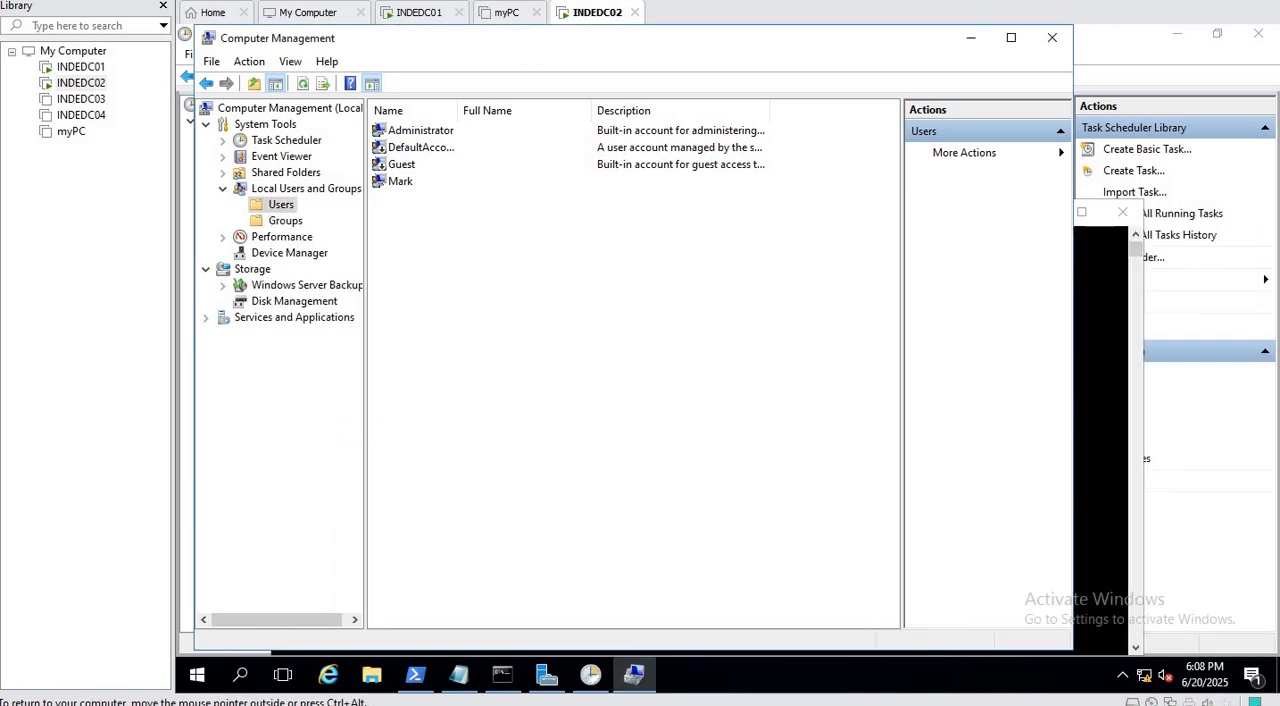
{"action": "left_click", "coordinate": [1215, 312]}
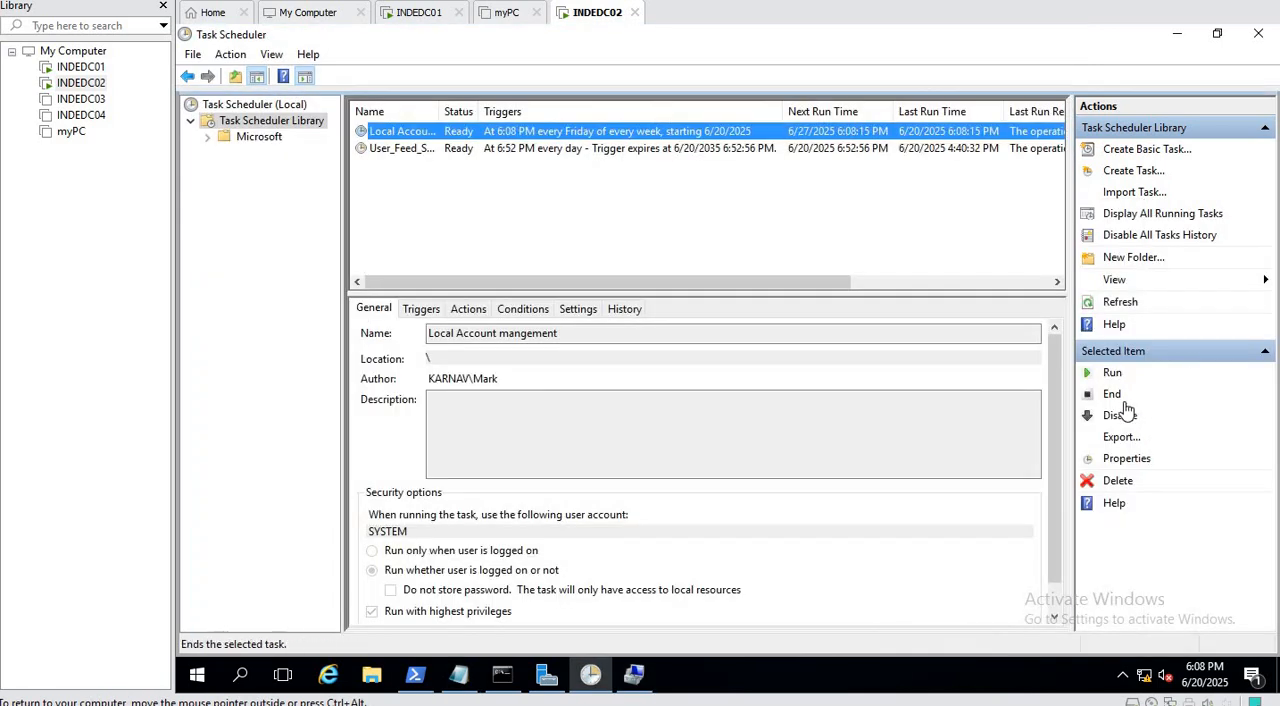
{"action": "left_click", "coordinate": [634, 675]}
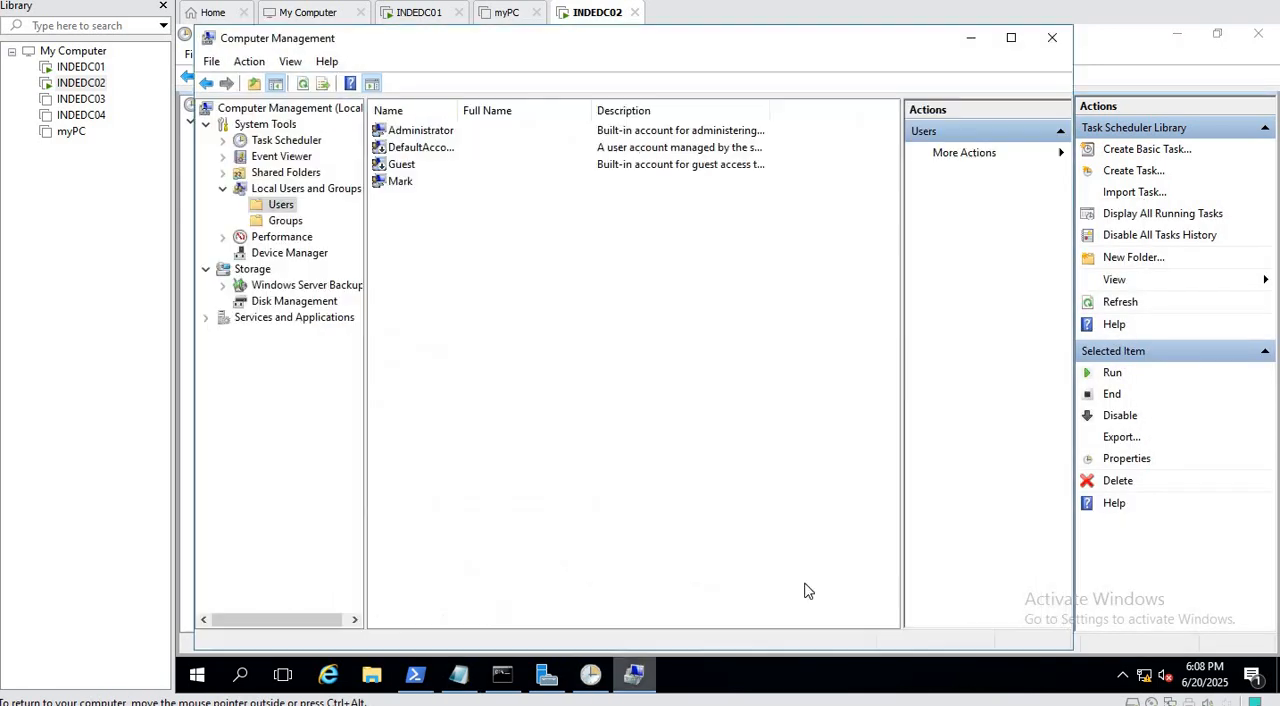
{"action": "left_click", "coordinate": [1118, 303]}
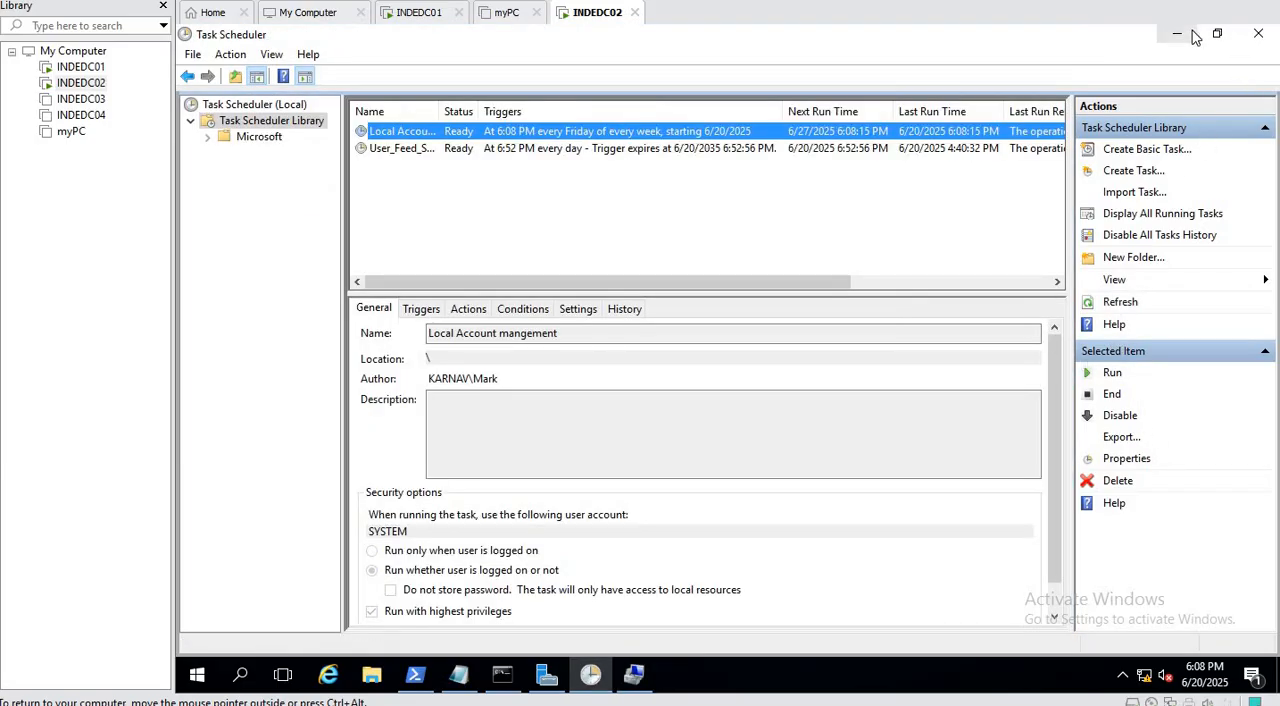
Minimize Task Scheduler, refresh the local Users list in Computer Management and select the newly added account.
{"action": "left_click", "coordinate": [1177, 34]}
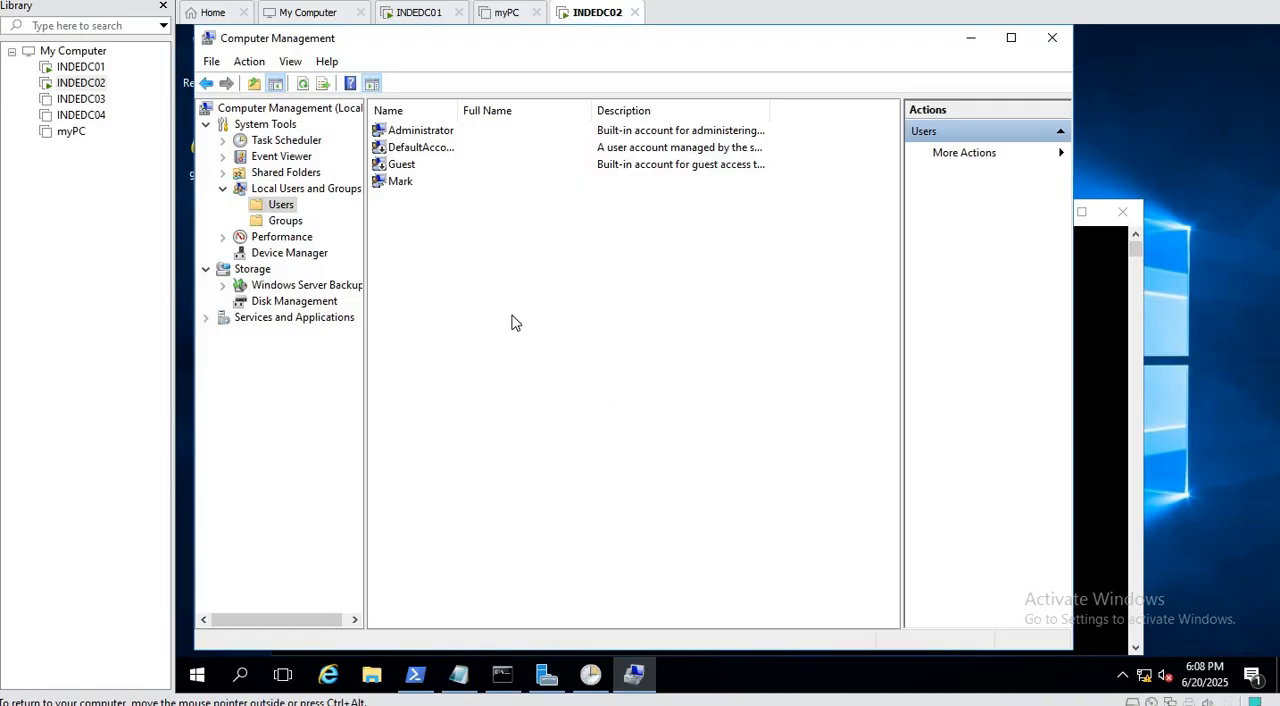
{"action": "left_click", "coordinate": [304, 84]}
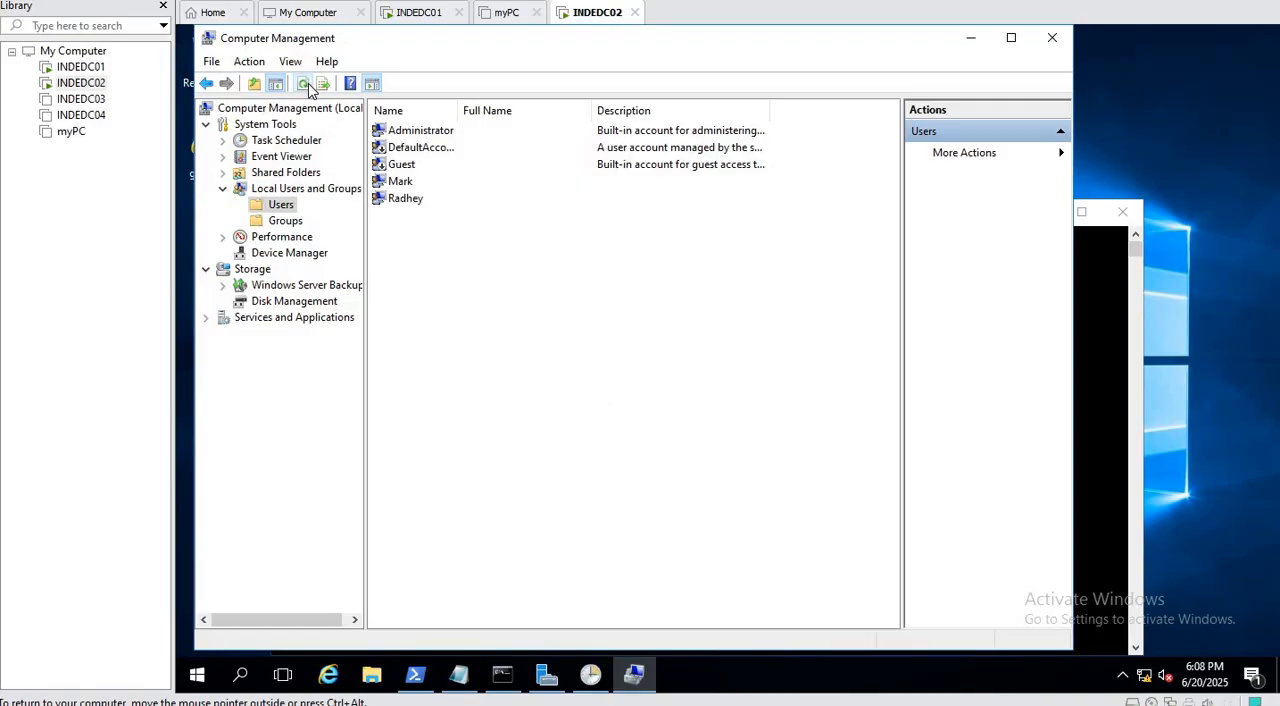
{"action": "left_click", "coordinate": [424, 199]}
List the local accounts again from the Command Prompt with net user.
{"action": "left_click", "coordinate": [1090, 363]}
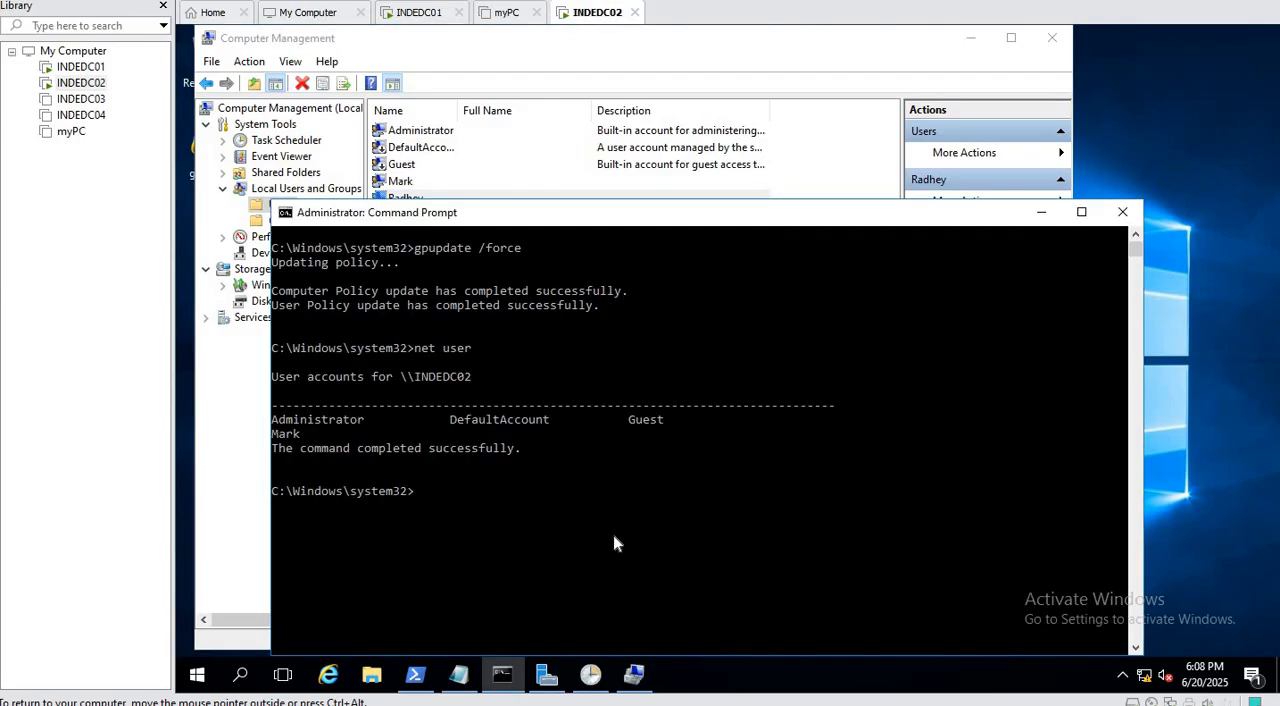
{"action": "left_click", "coordinate": [611, 538]}
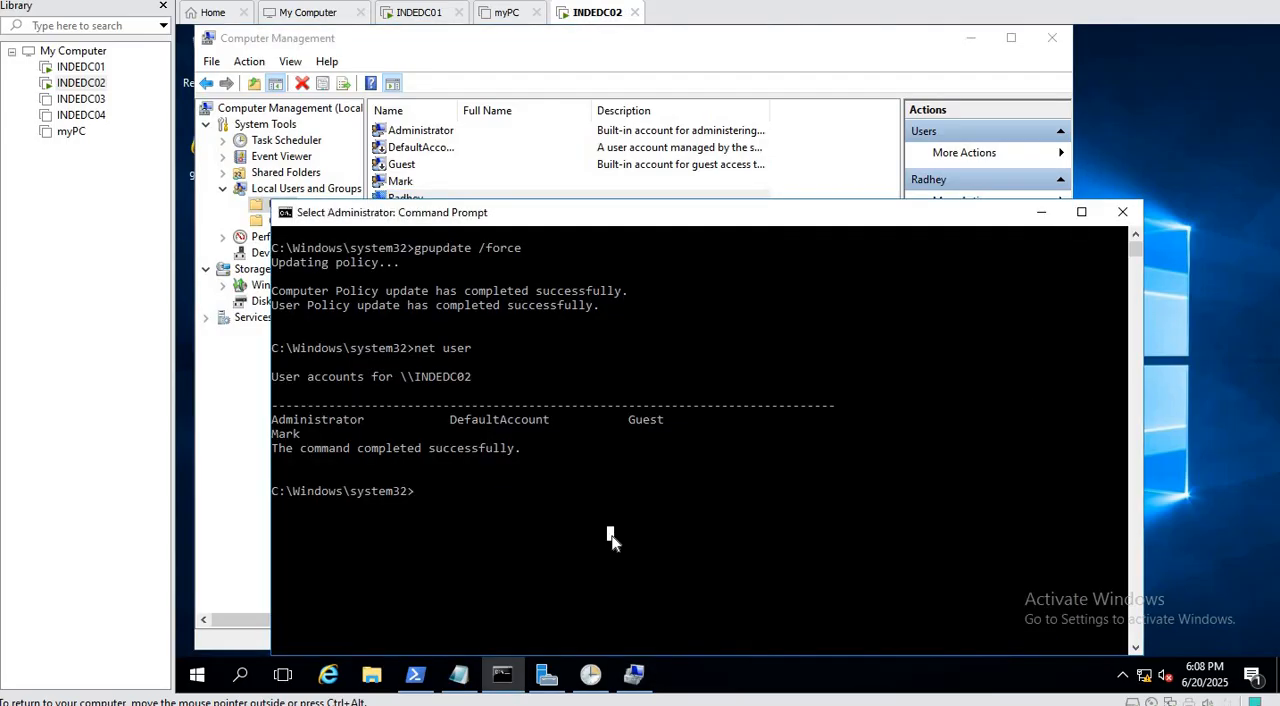
{"action": "type", "text": "net user"}
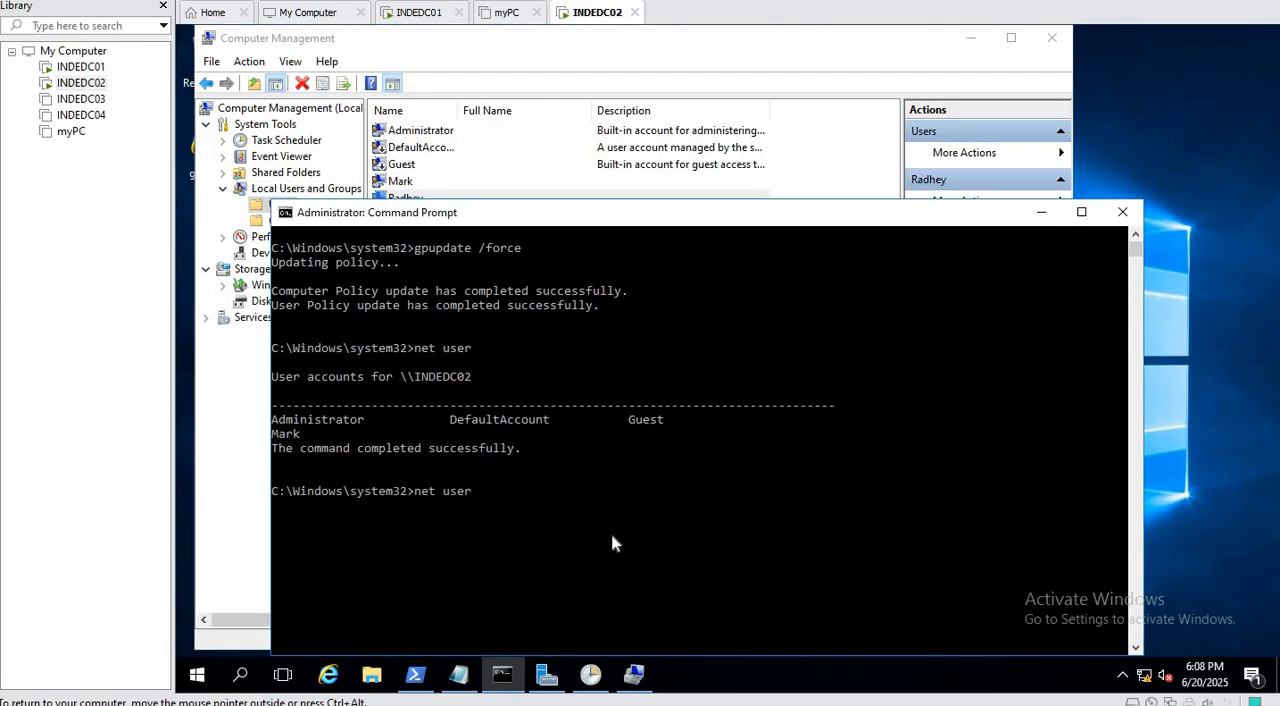
{"action": "key", "text": "Return"}
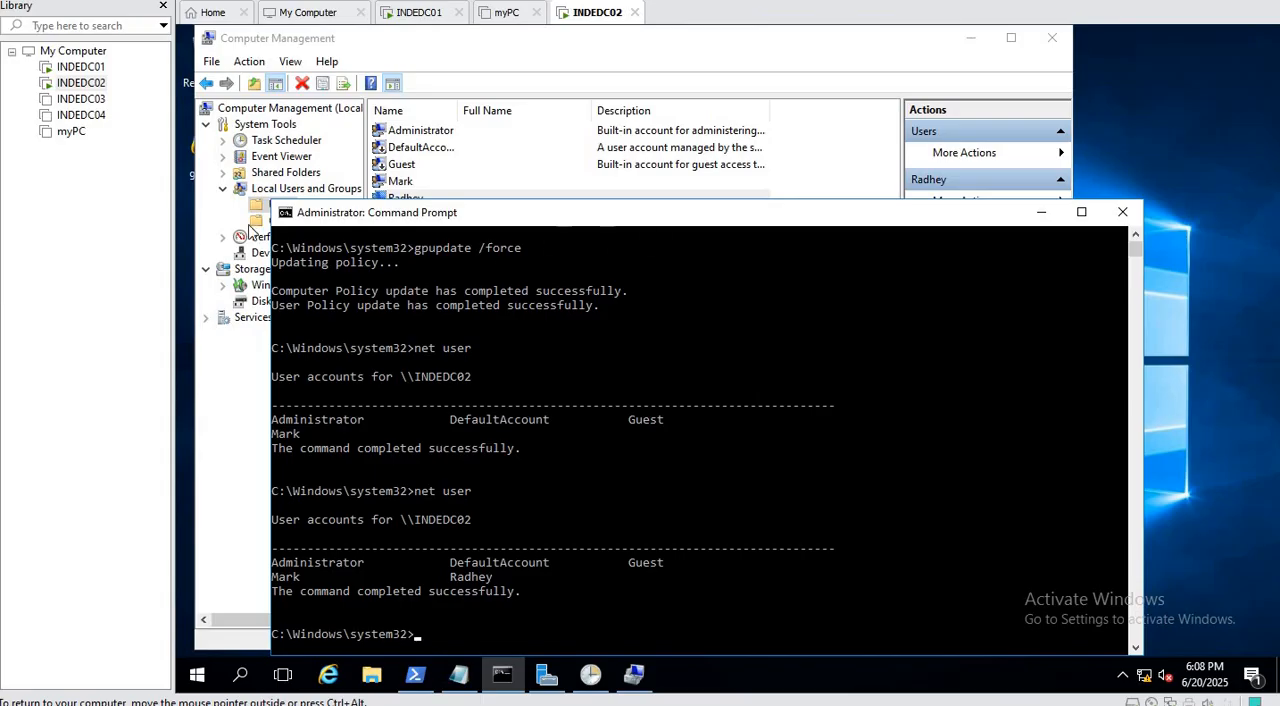
Check the group membership of the built-in Administrator account in Computer Management, leaving its properties unchanged.
{"action": "left_click", "coordinate": [457, 48]}
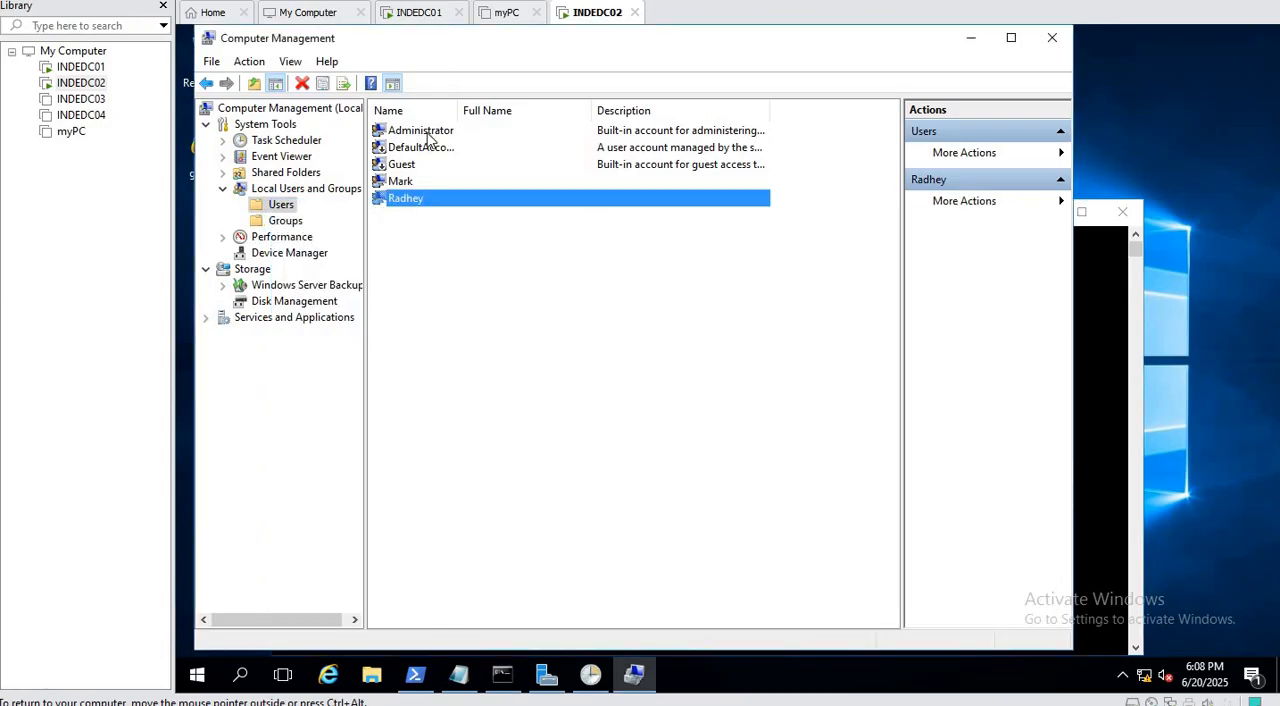
{"action": "double_click", "coordinate": [428, 132]}
{"action": "left_click", "coordinate": [562, 167]}
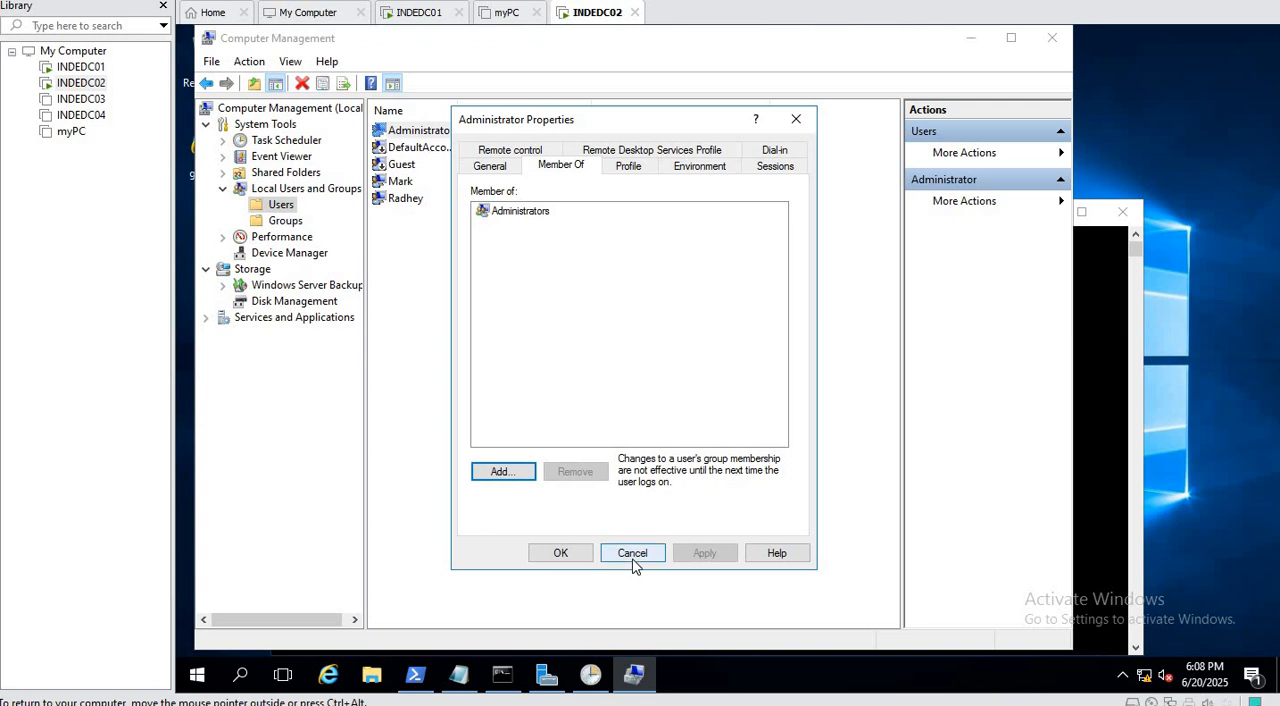
{"action": "key", "text": "Escape"}
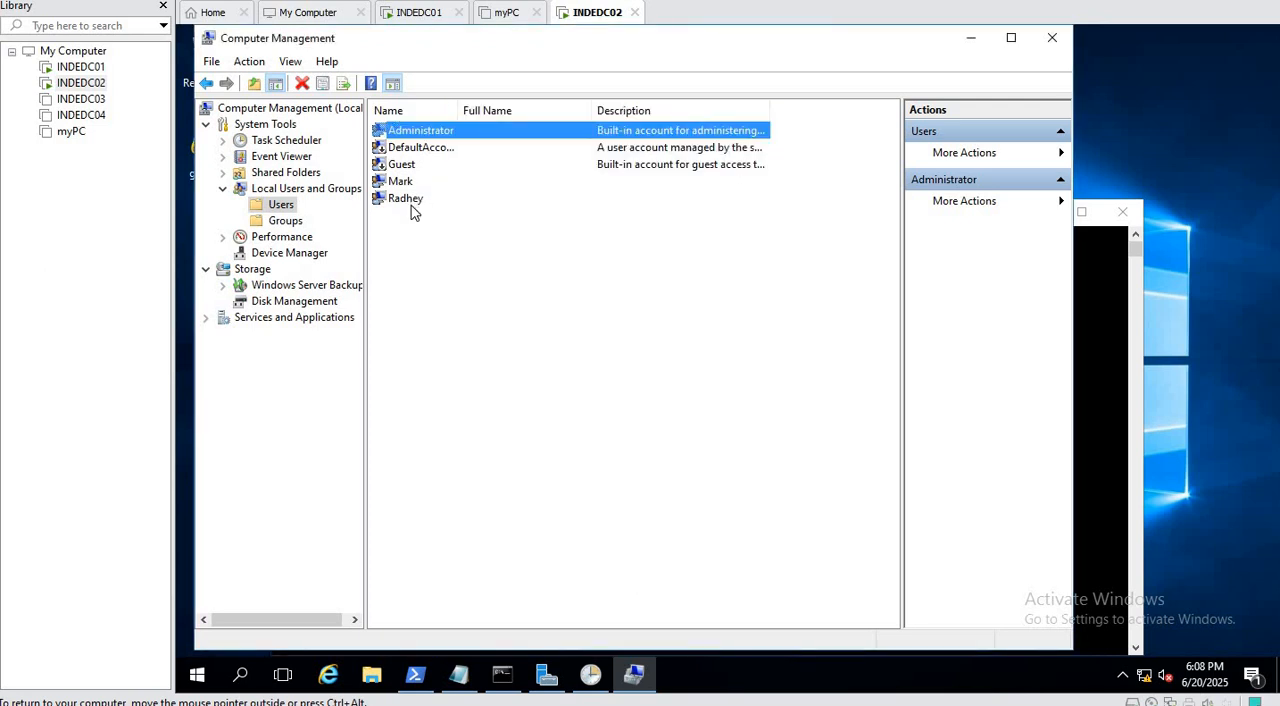
Check the newly added local account's group membership in its properties, without changing anything.
{"action": "double_click", "coordinate": [406, 199]}
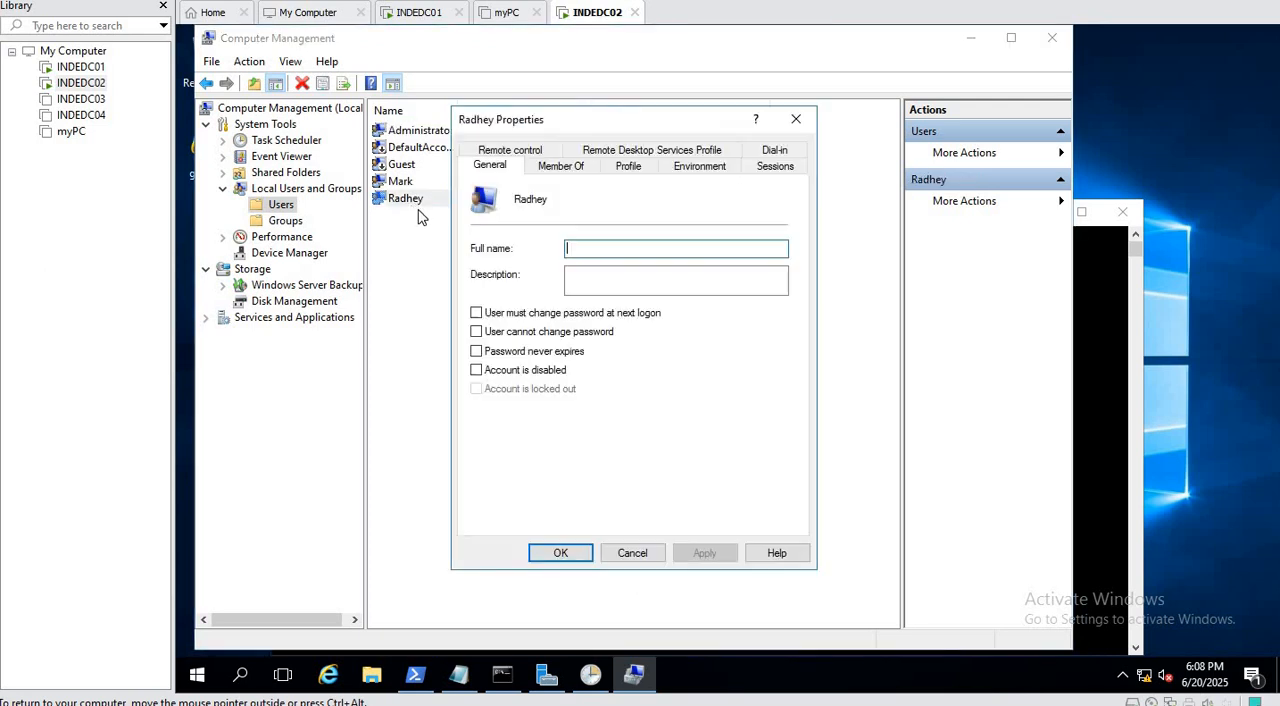
{"action": "left_click", "coordinate": [563, 168]}
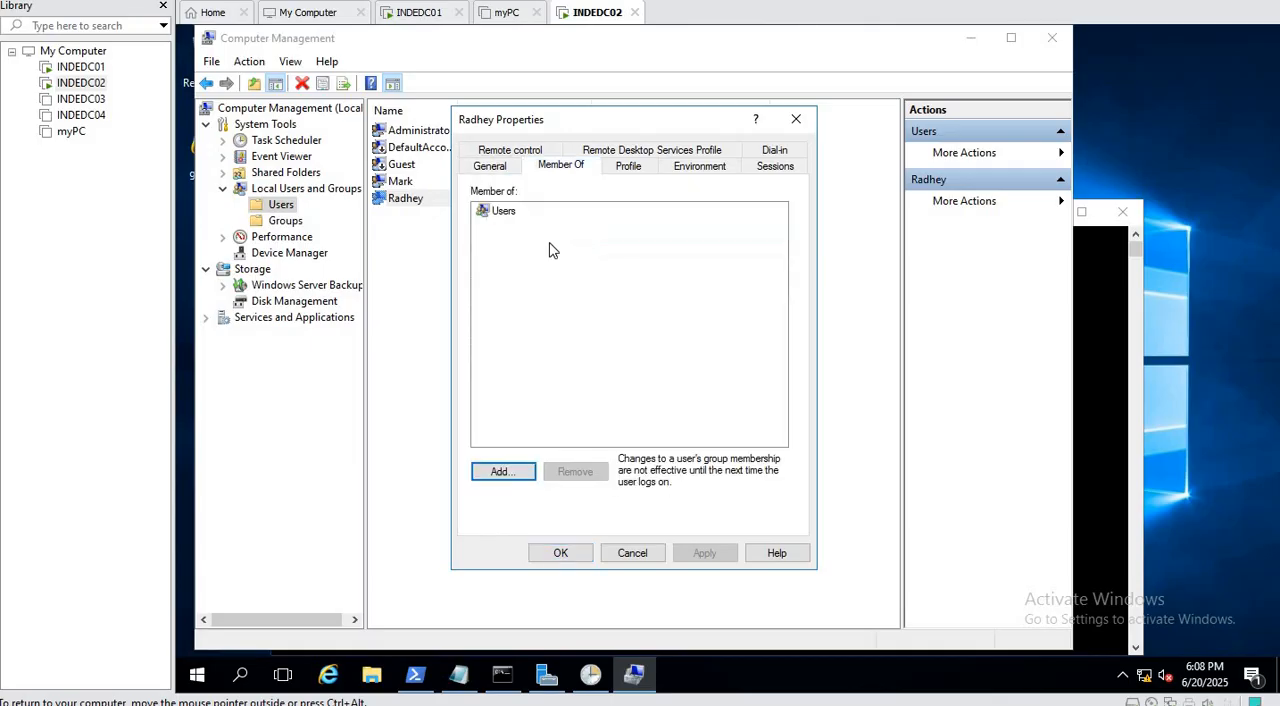
{"action": "left_click", "coordinate": [645, 560]}
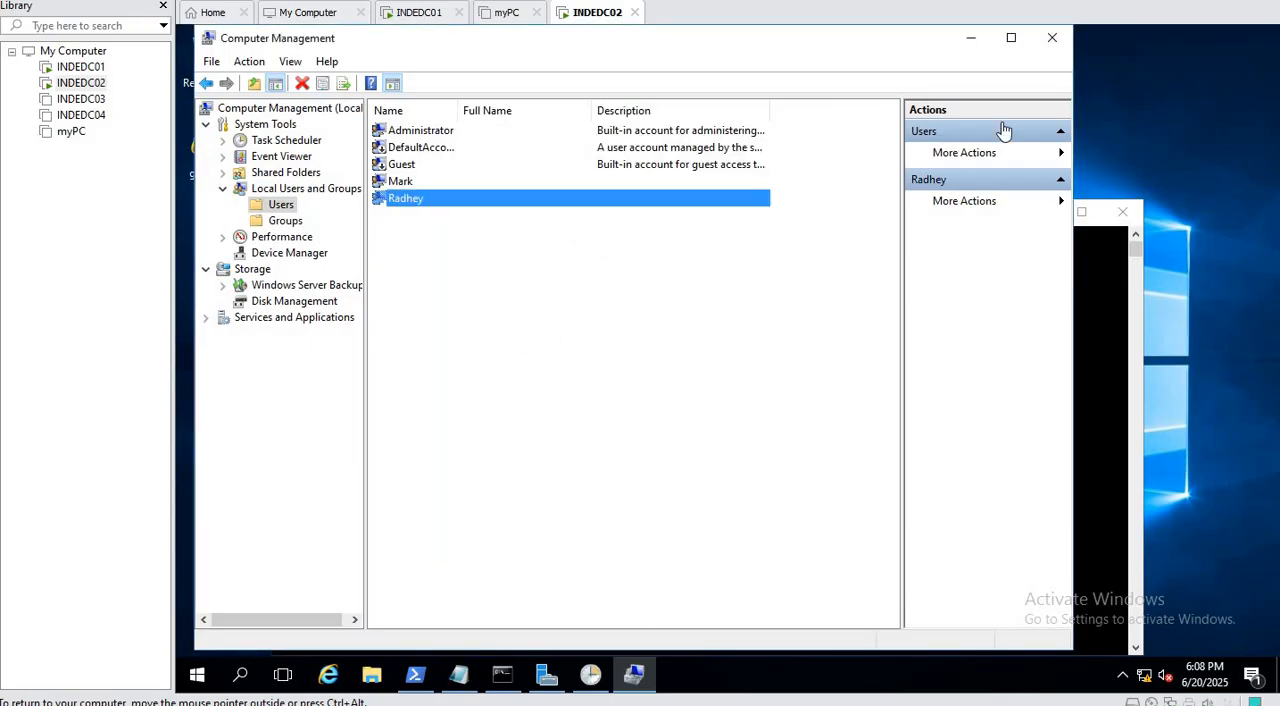
On INDEDC01, edit the Local Account mangement GPO and open Local Users and Groups under the computer preferences' Control Panel Settings.
{"action": "left_click", "coordinate": [428, 14]}
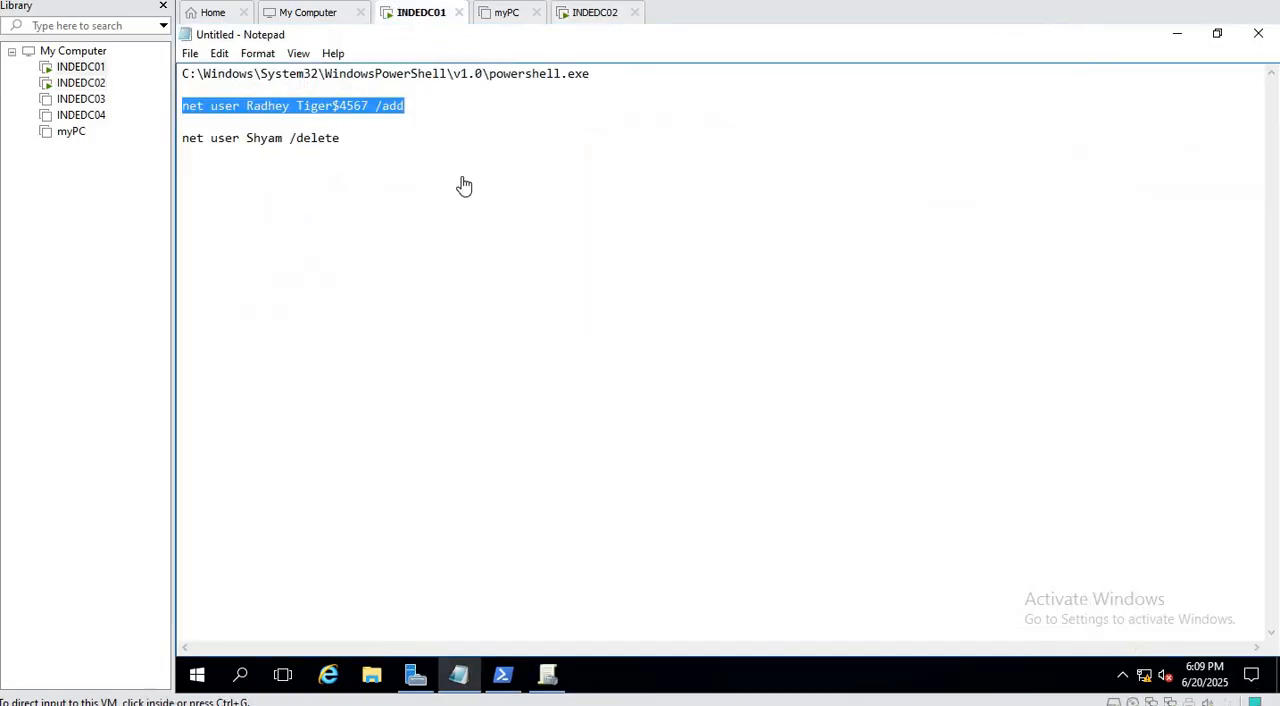
{"action": "left_click", "coordinate": [549, 680]}
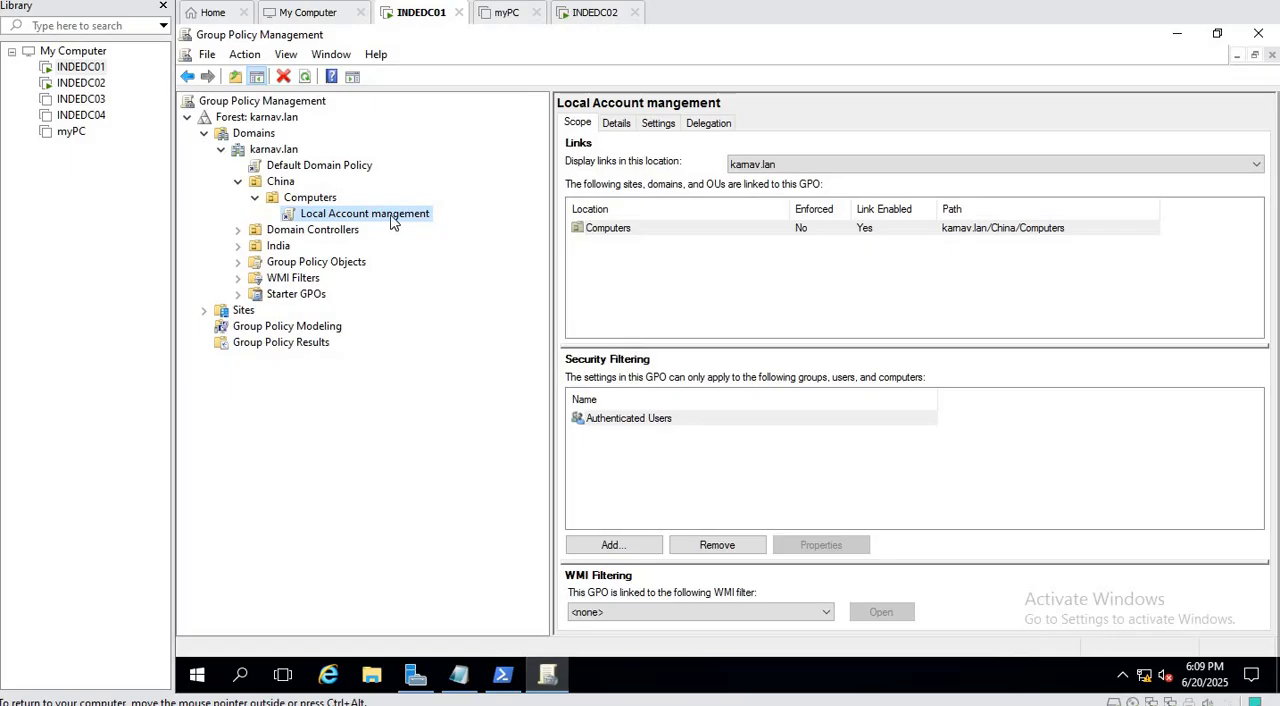
{"action": "right_click", "coordinate": [391, 221]}
{"action": "left_click", "coordinate": [426, 230]}
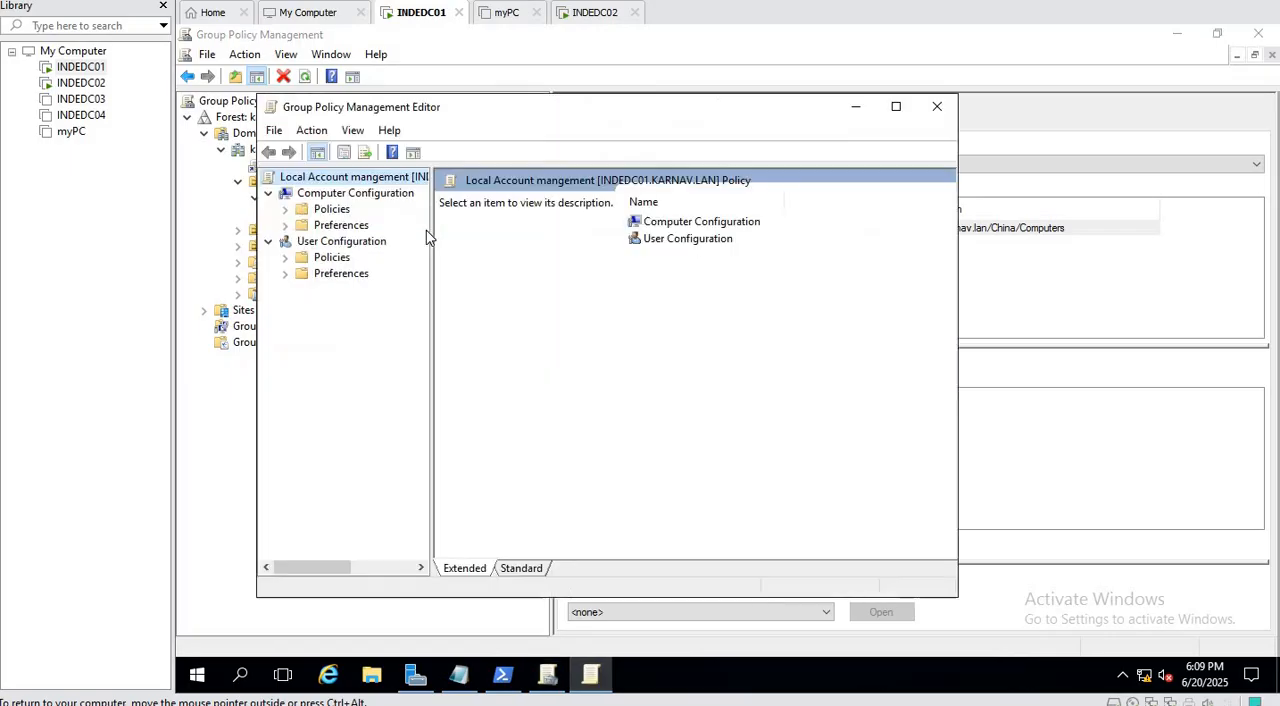
{"action": "left_click", "coordinate": [285, 225]}
{"action": "double_click", "coordinate": [370, 257]}
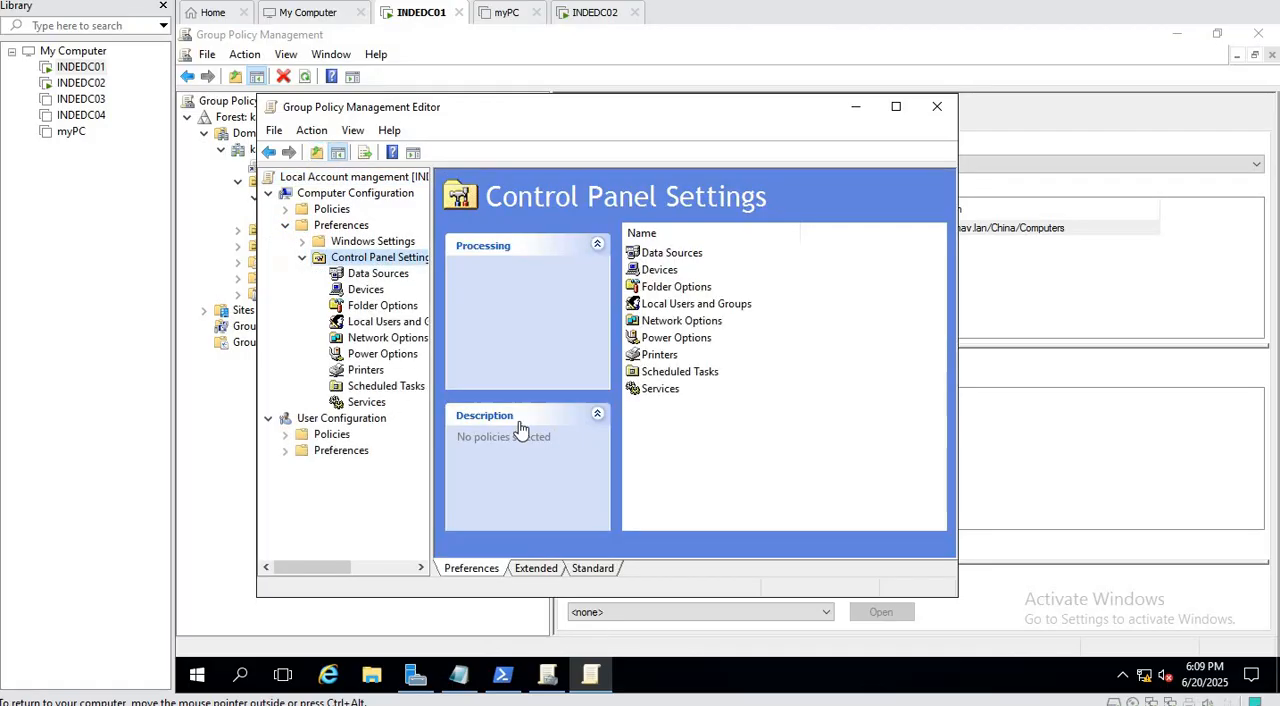
{"action": "left_click", "coordinate": [385, 321]}
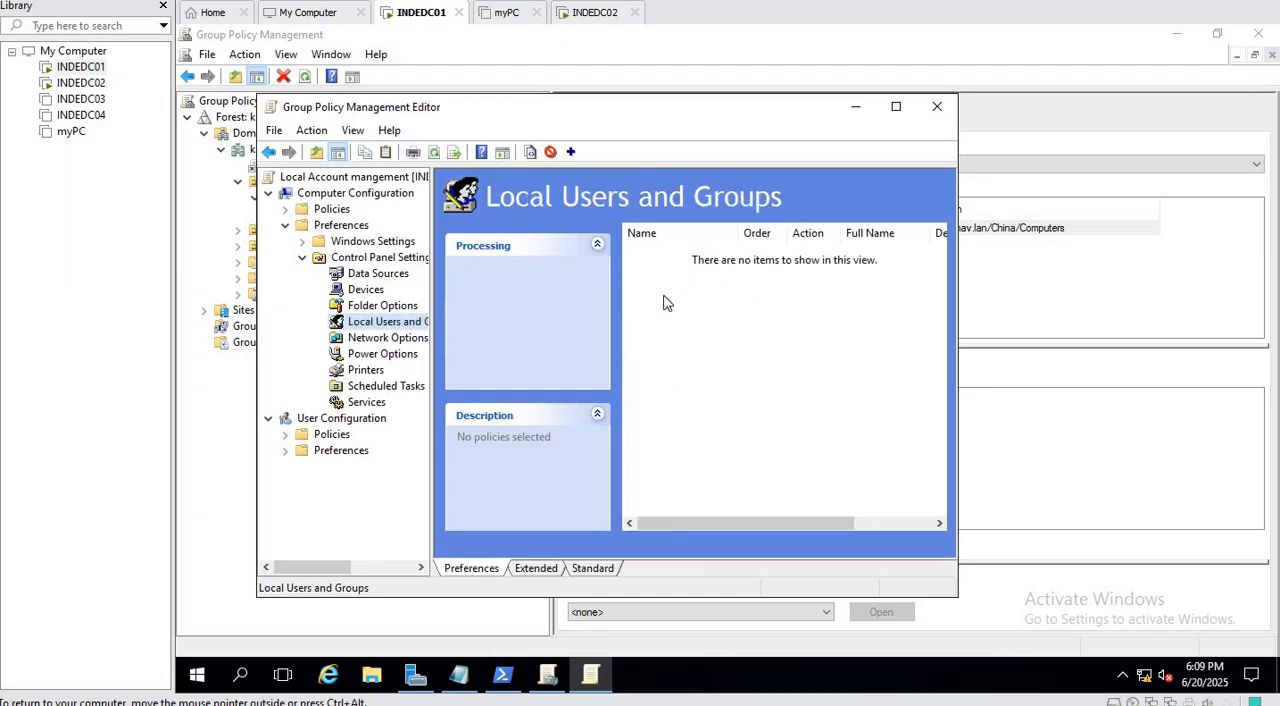
Create a new local group preference item with the Update action for the Administrators (built-in) group.
{"action": "right_click", "coordinate": [632, 312]}
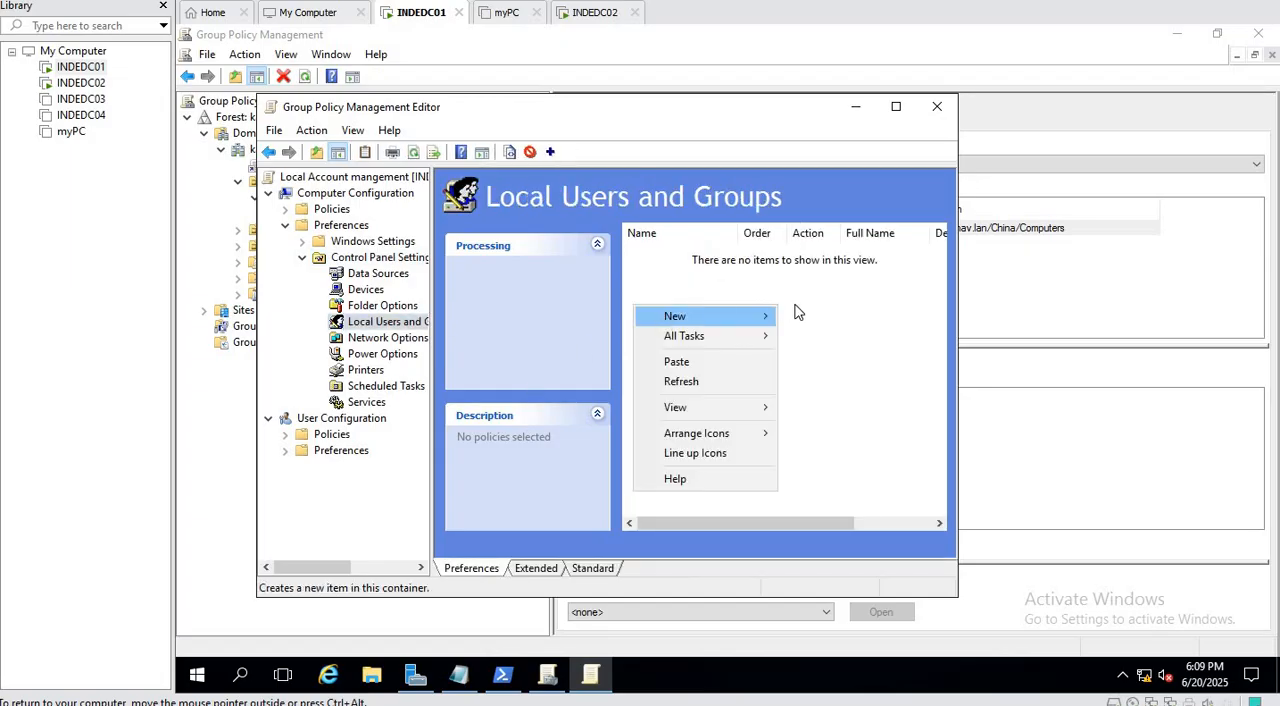
{"action": "mouse_move", "coordinate": [763, 312]}
{"action": "left_click", "coordinate": [827, 338]}
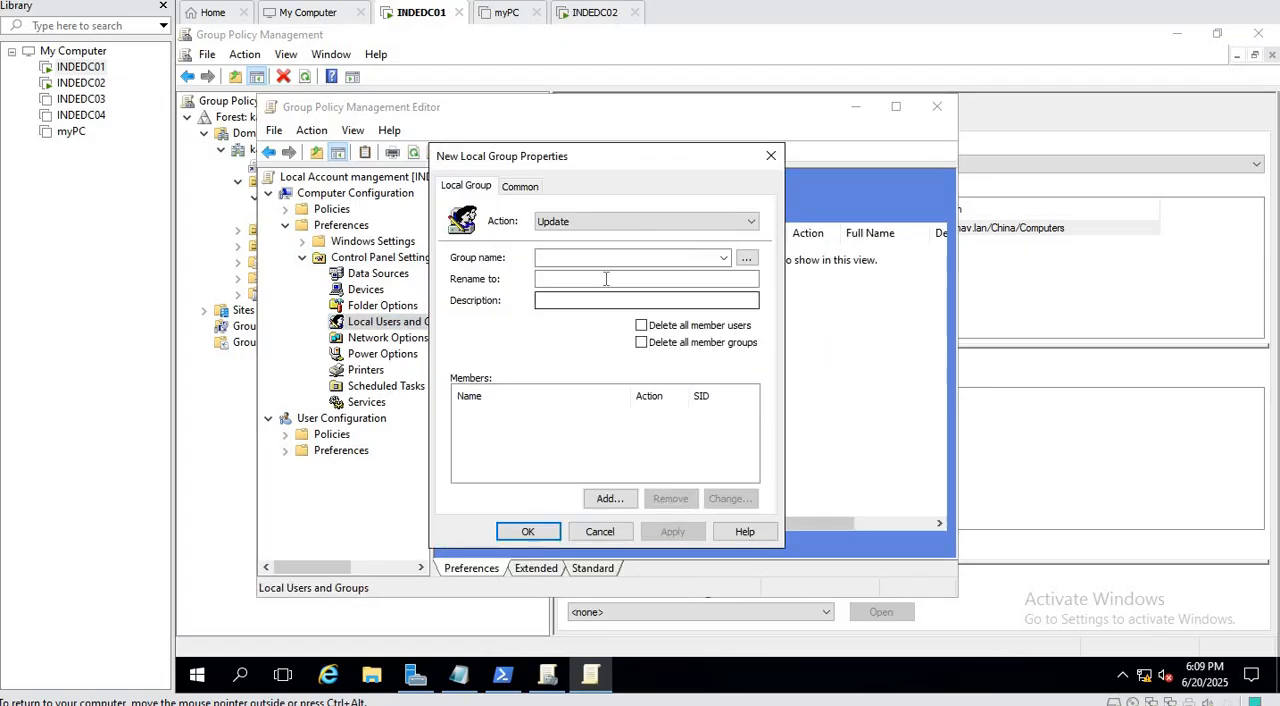
{"action": "left_click", "coordinate": [750, 222]}
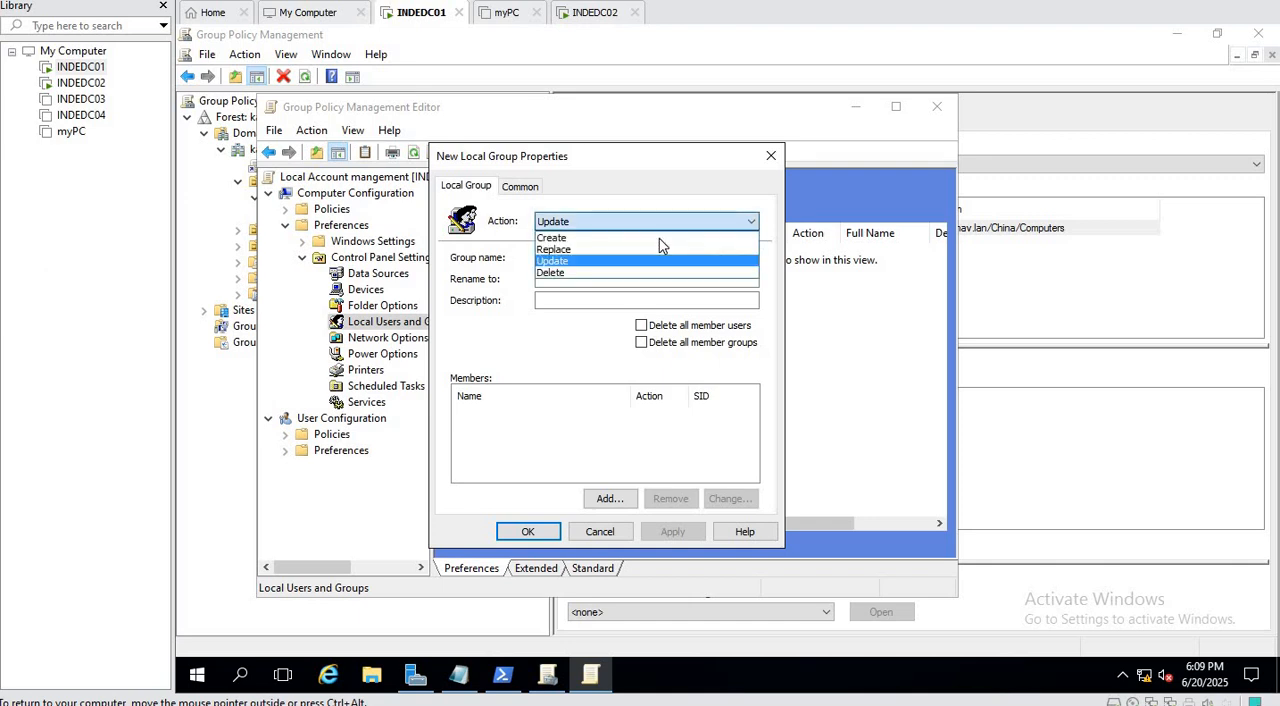
{"action": "left_click", "coordinate": [583, 261]}
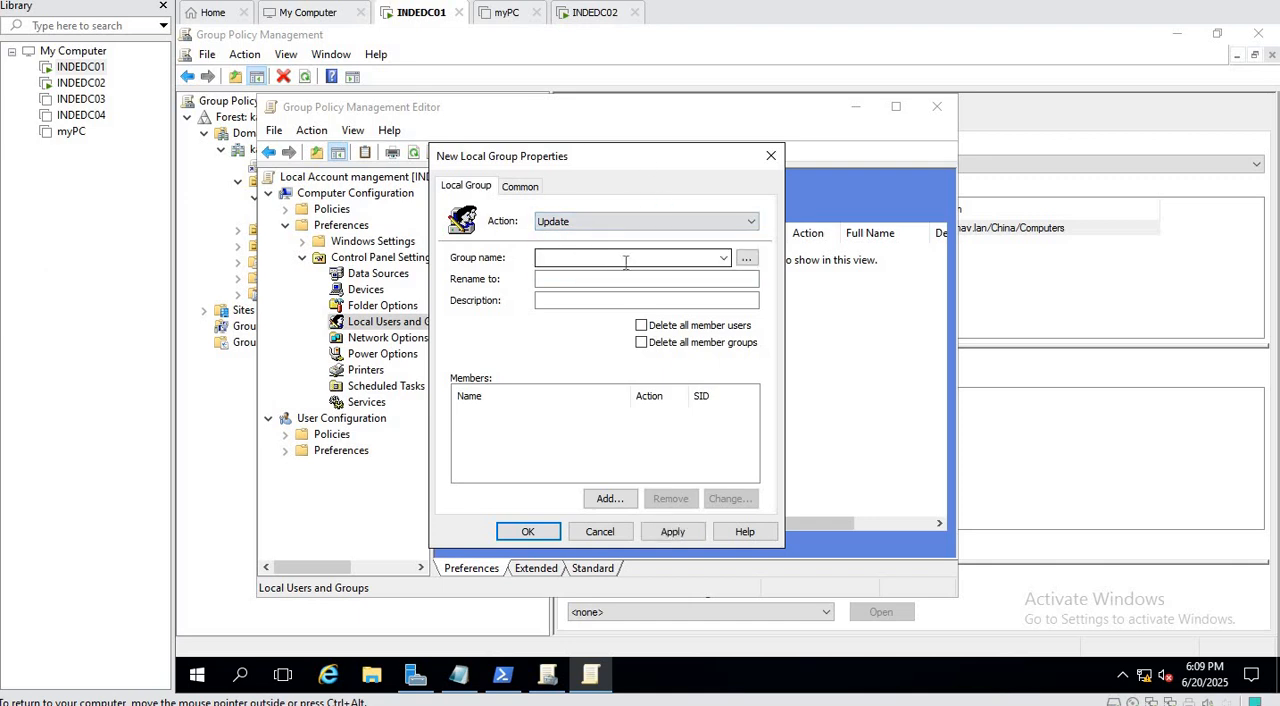
{"action": "left_click", "coordinate": [722, 259]}
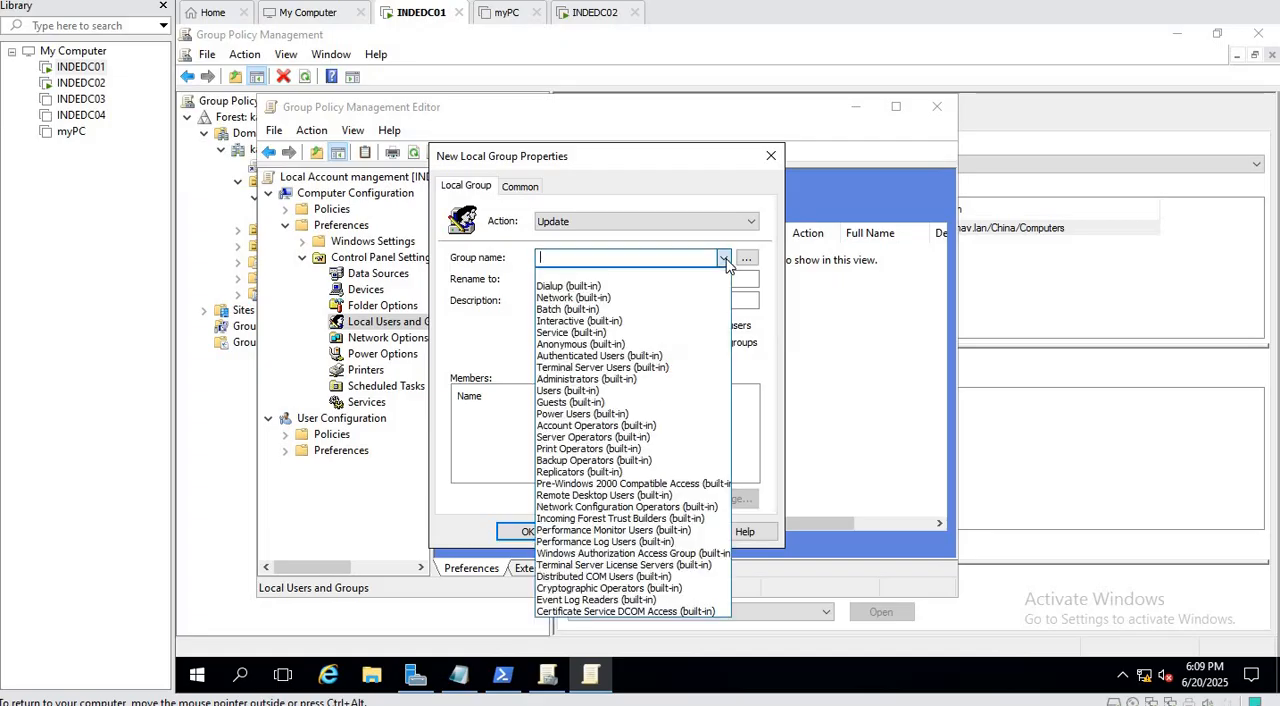
{"action": "left_click", "coordinate": [600, 379]}
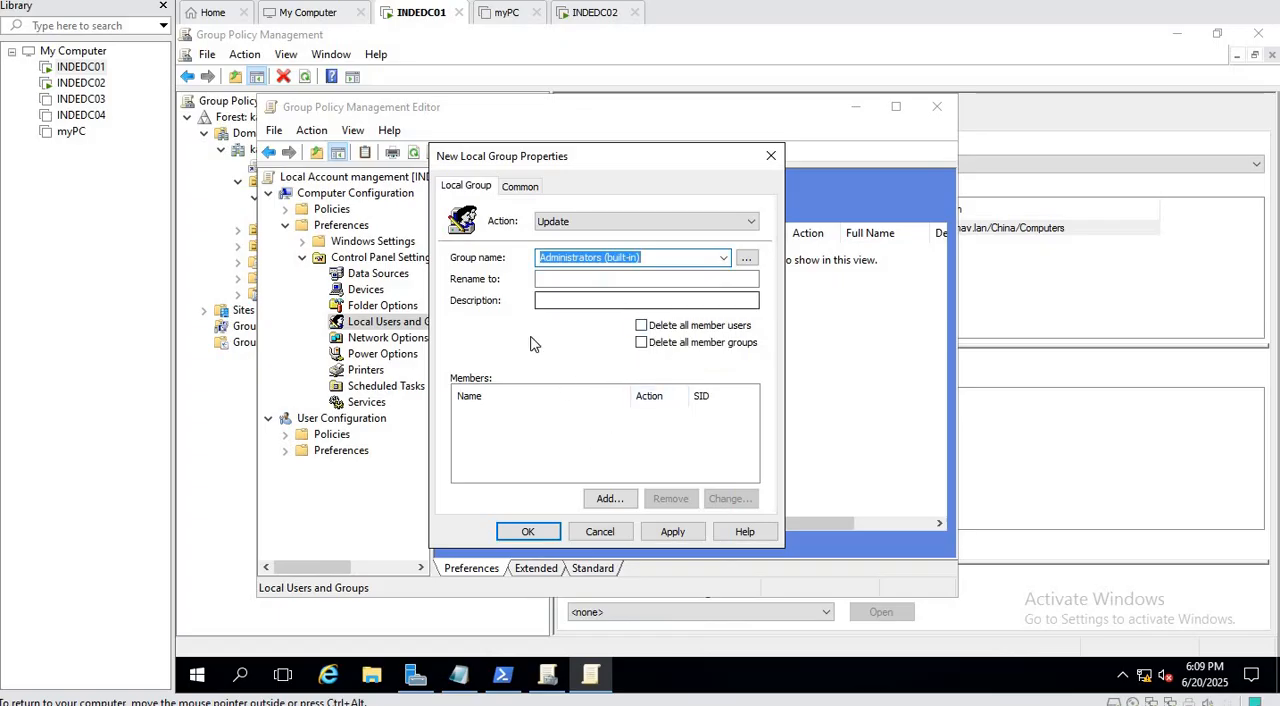
Add the new local account to the group item's members with Add to this group, save the item and close the policy editor.
{"action": "left_click", "coordinate": [609, 499]}
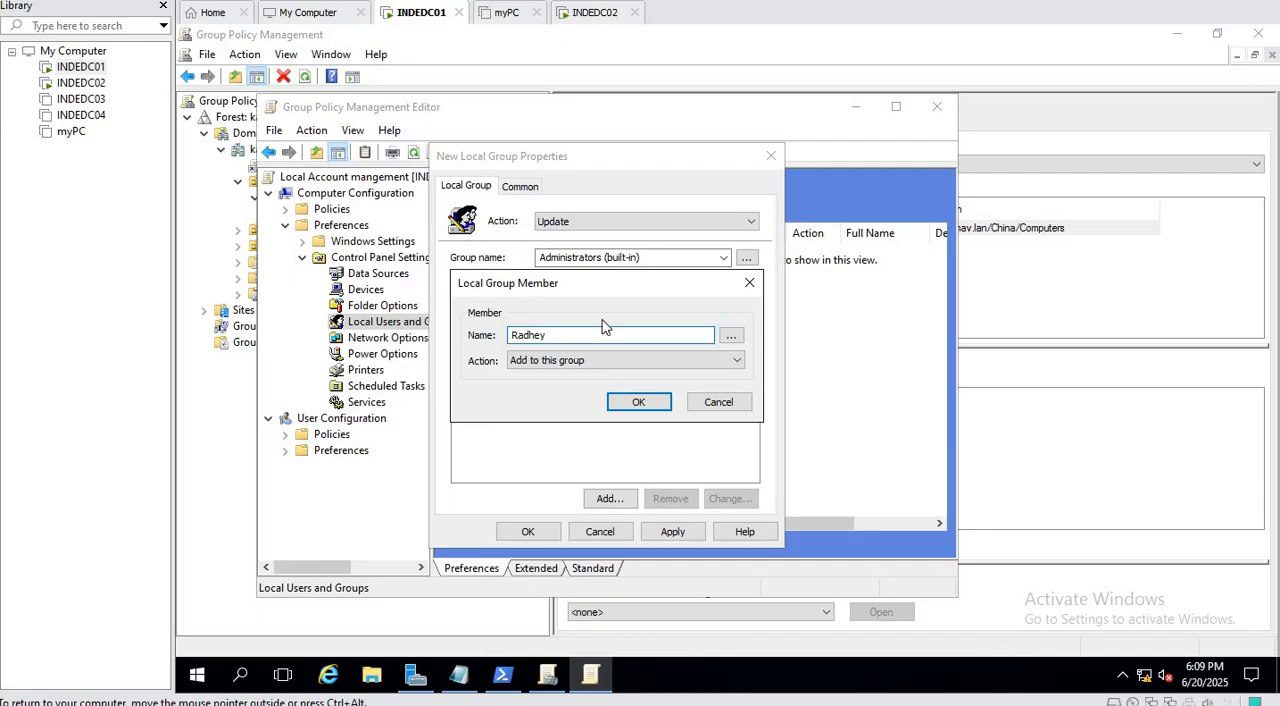
{"action": "left_click", "coordinate": [641, 402]}
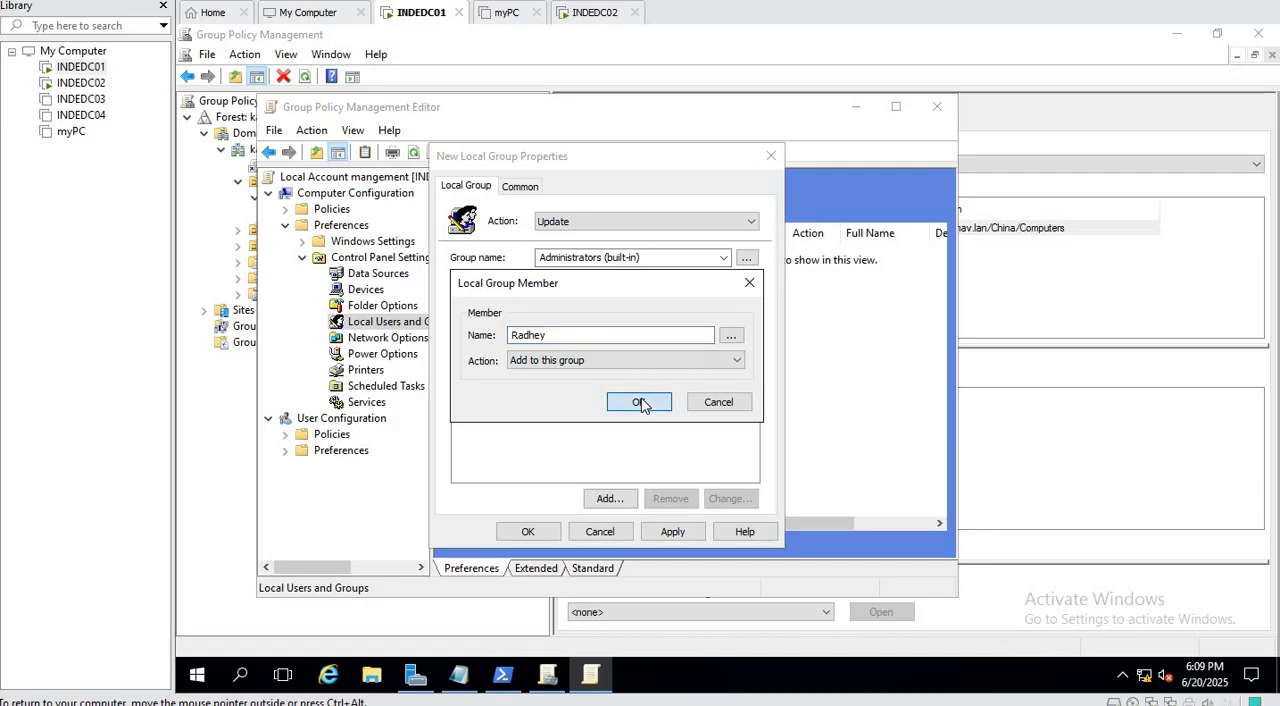
{"action": "left_click", "coordinate": [672, 533]}
{"action": "left_click", "coordinate": [528, 531]}
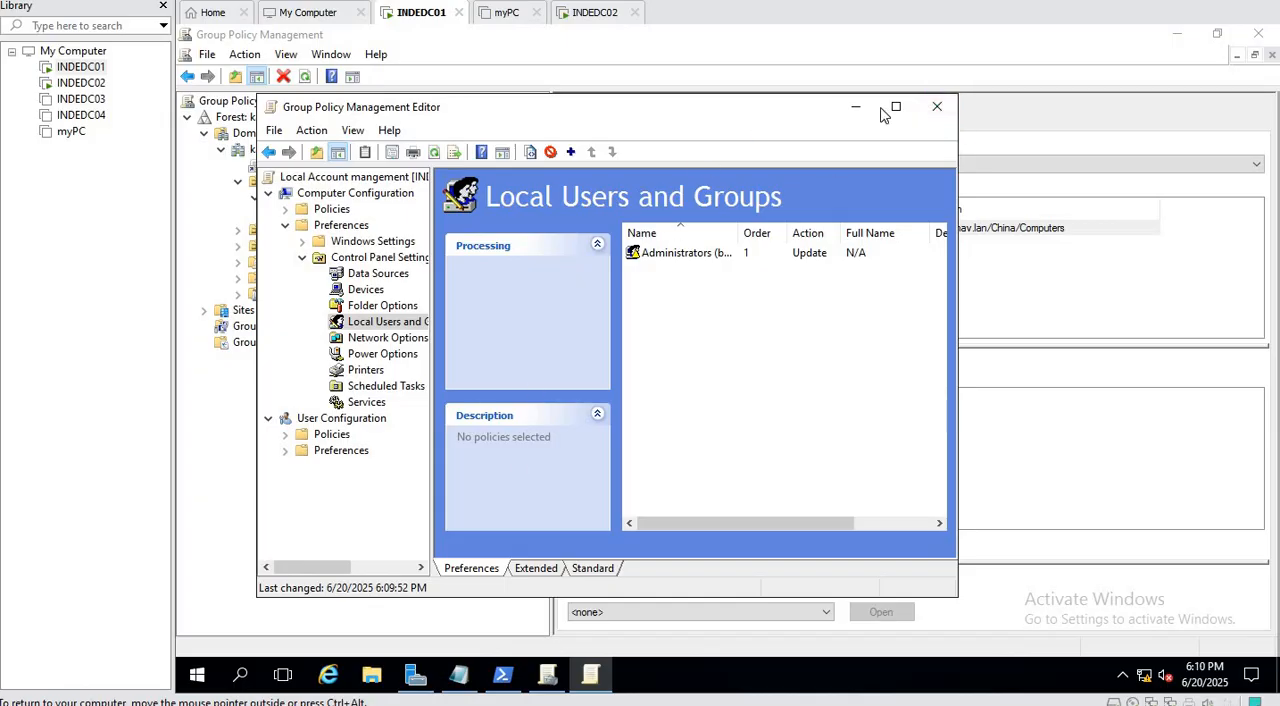
{"action": "left_click", "coordinate": [937, 106]}
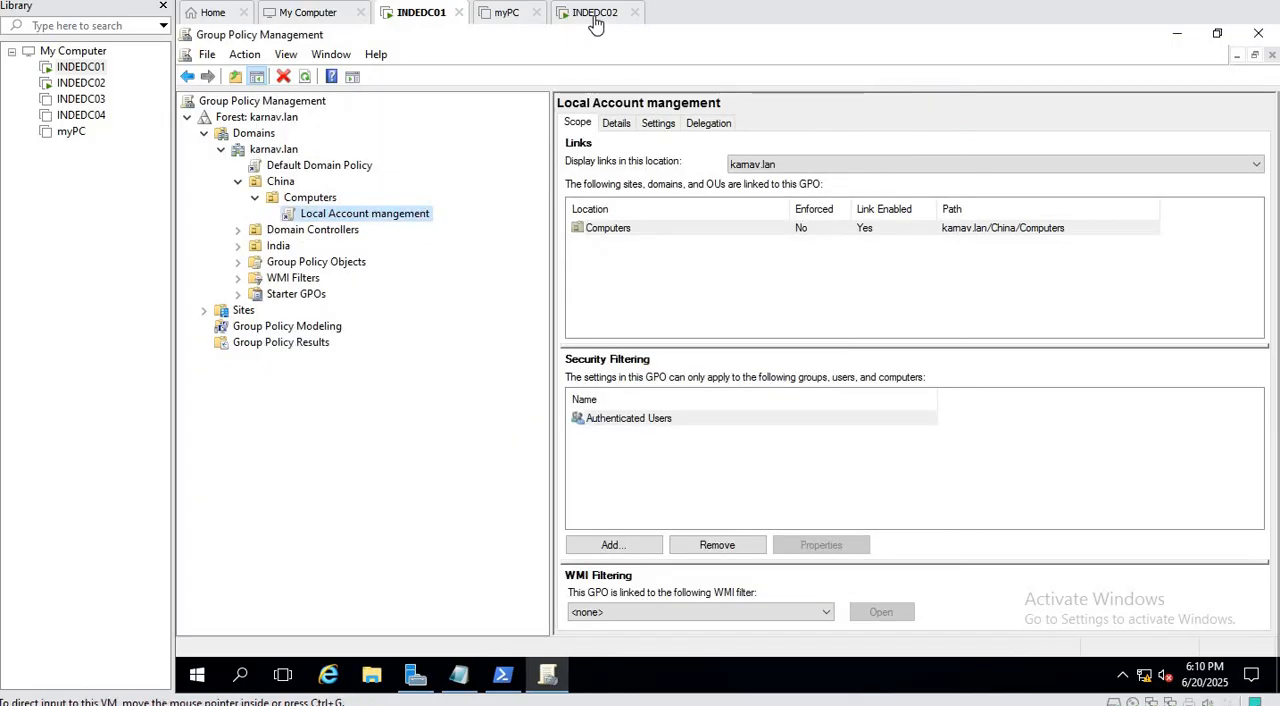
Switch to INDEDC02 and force a Group Policy update from the Command Prompt with gpupdate /force.
{"action": "left_click", "coordinate": [590, 12]}
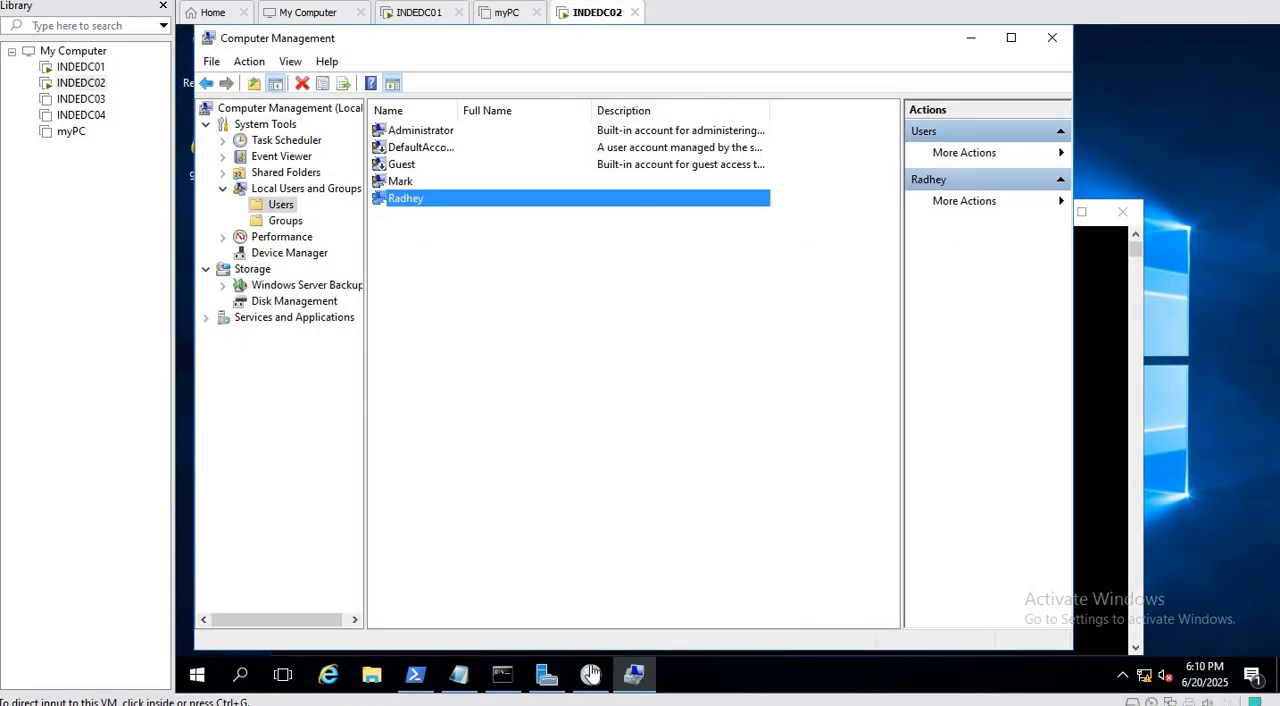
{"action": "left_click", "coordinate": [502, 674]}
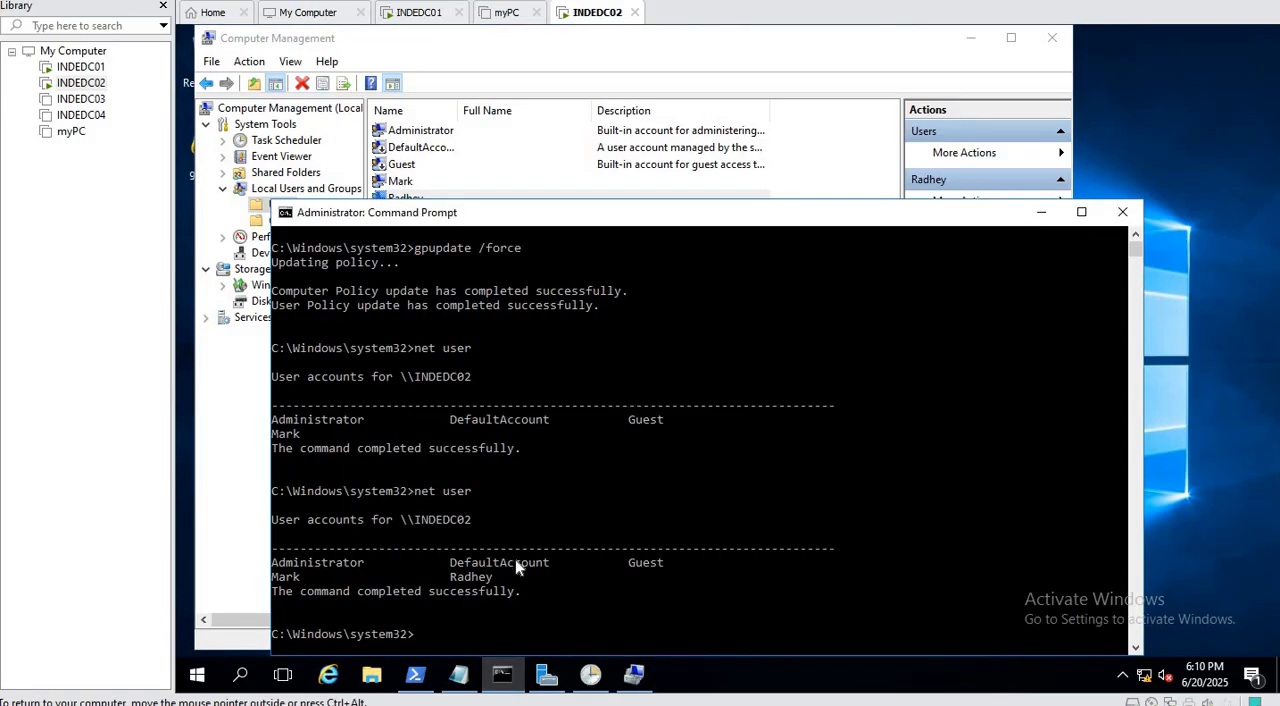
{"action": "type", "text": "gpupdate /force"}
{"action": "key", "text": "Return"}
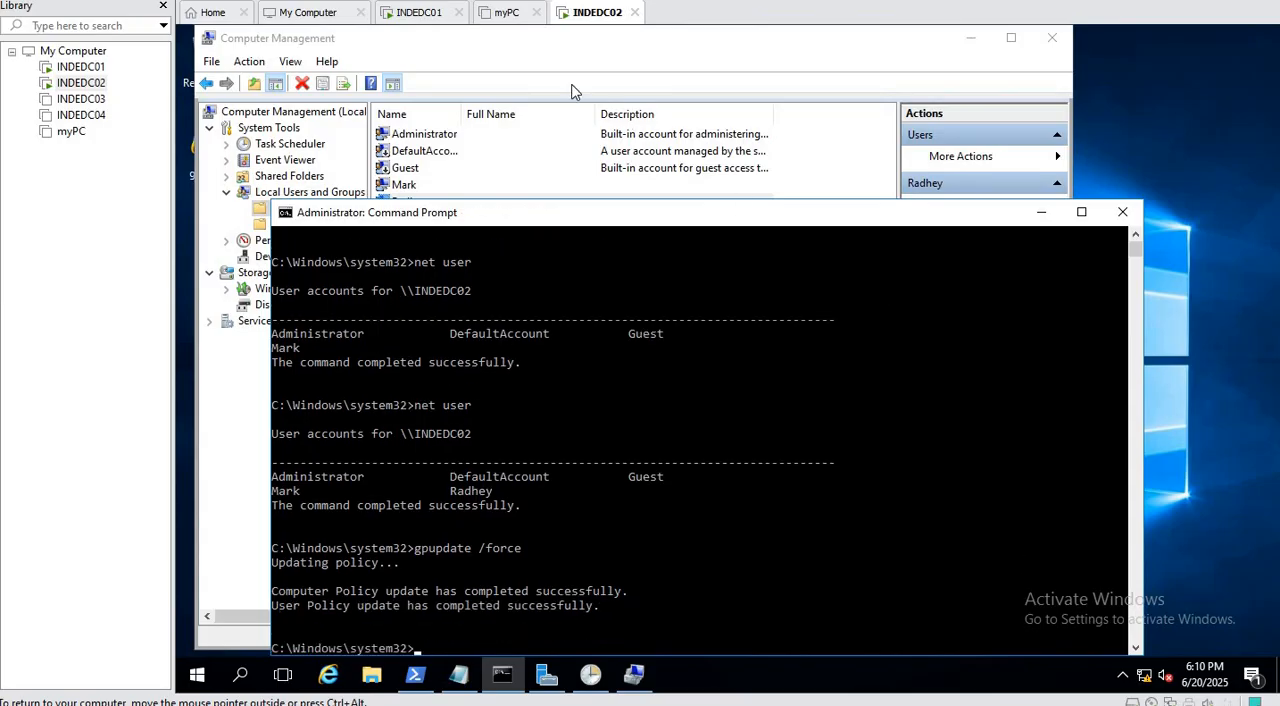
Reload the local Users list, check the new account's group membership again and close Computer Management.
{"action": "left_click", "coordinate": [522, 62]}
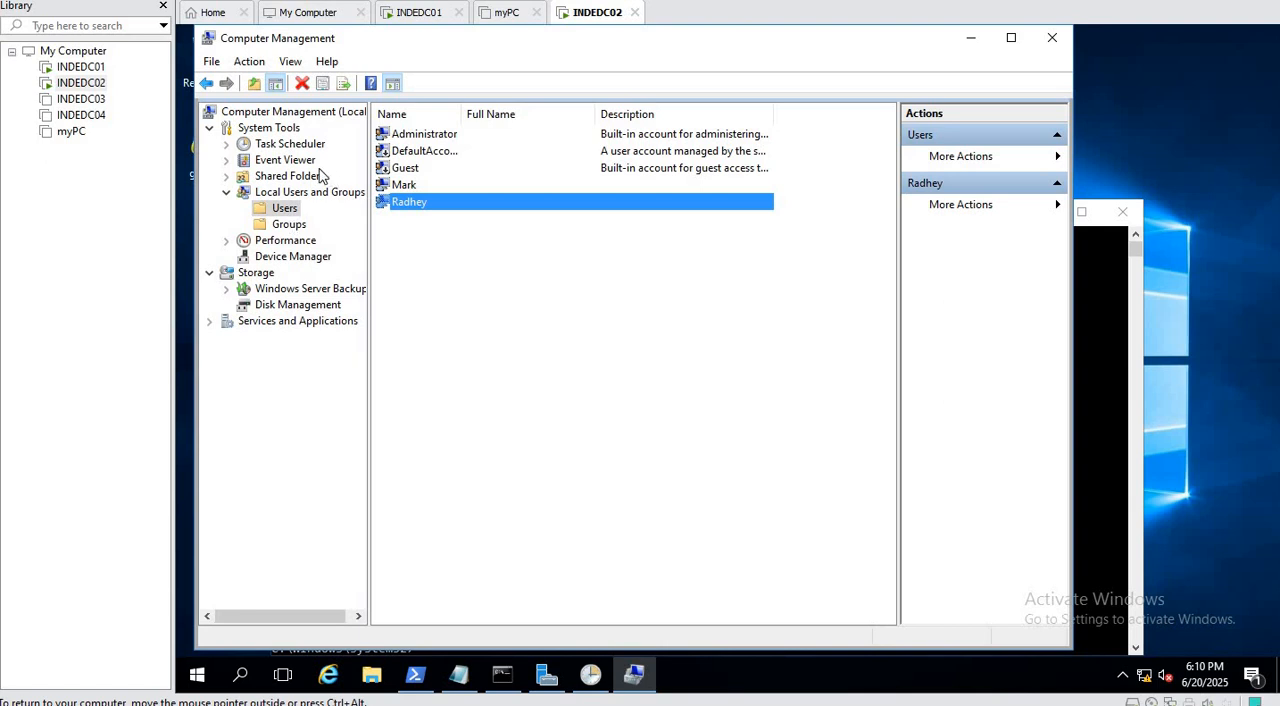
{"action": "left_click", "coordinate": [285, 194]}
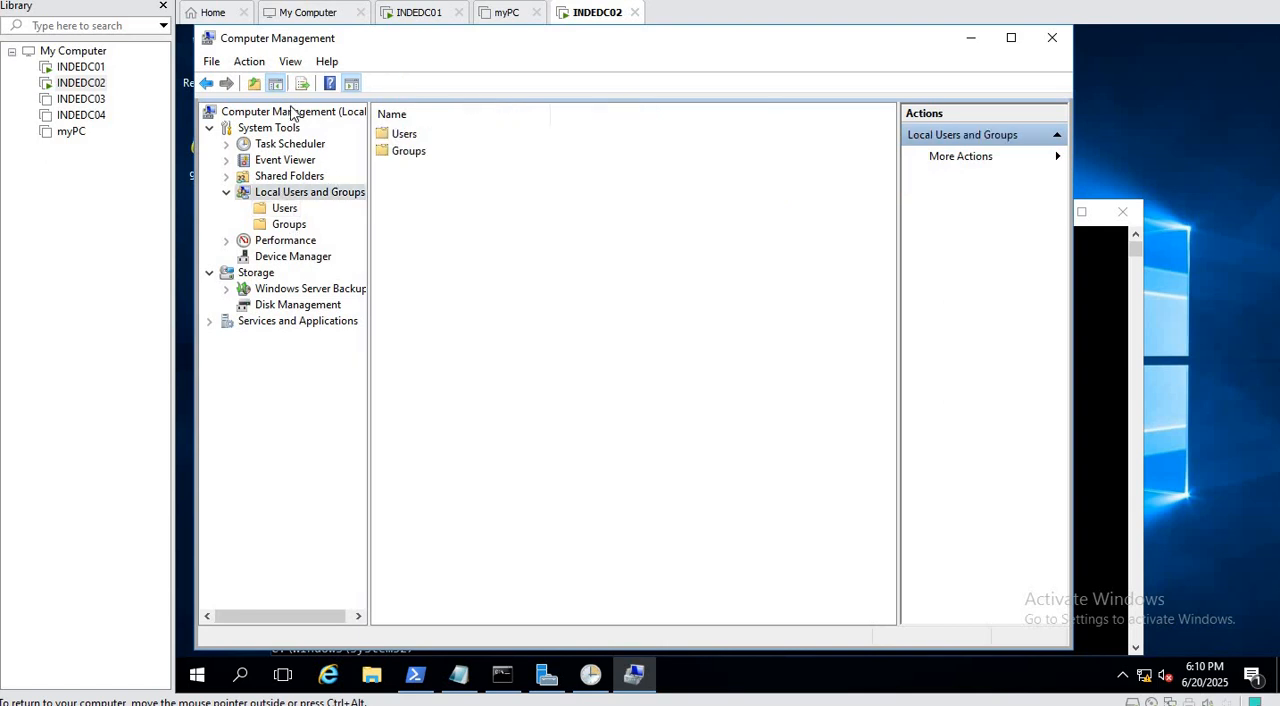
{"action": "left_click", "coordinate": [283, 210]}
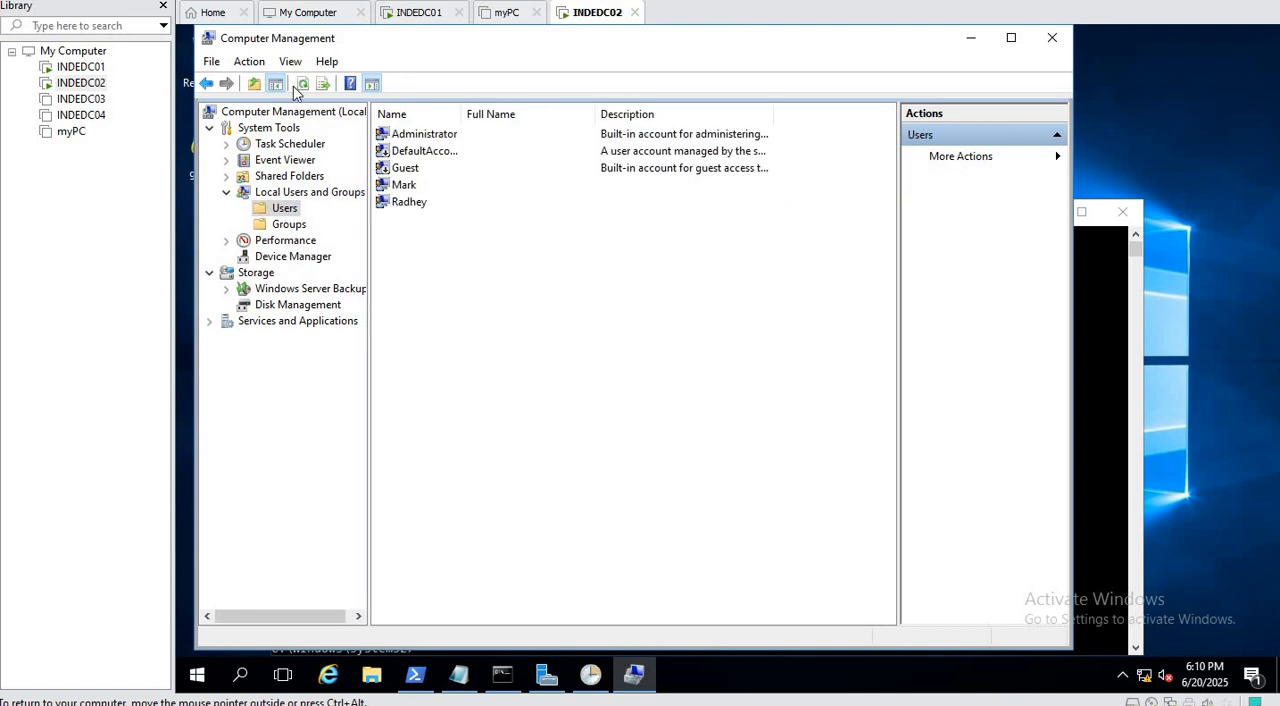
{"action": "double_click", "coordinate": [410, 203]}
{"action": "left_click", "coordinate": [563, 168]}
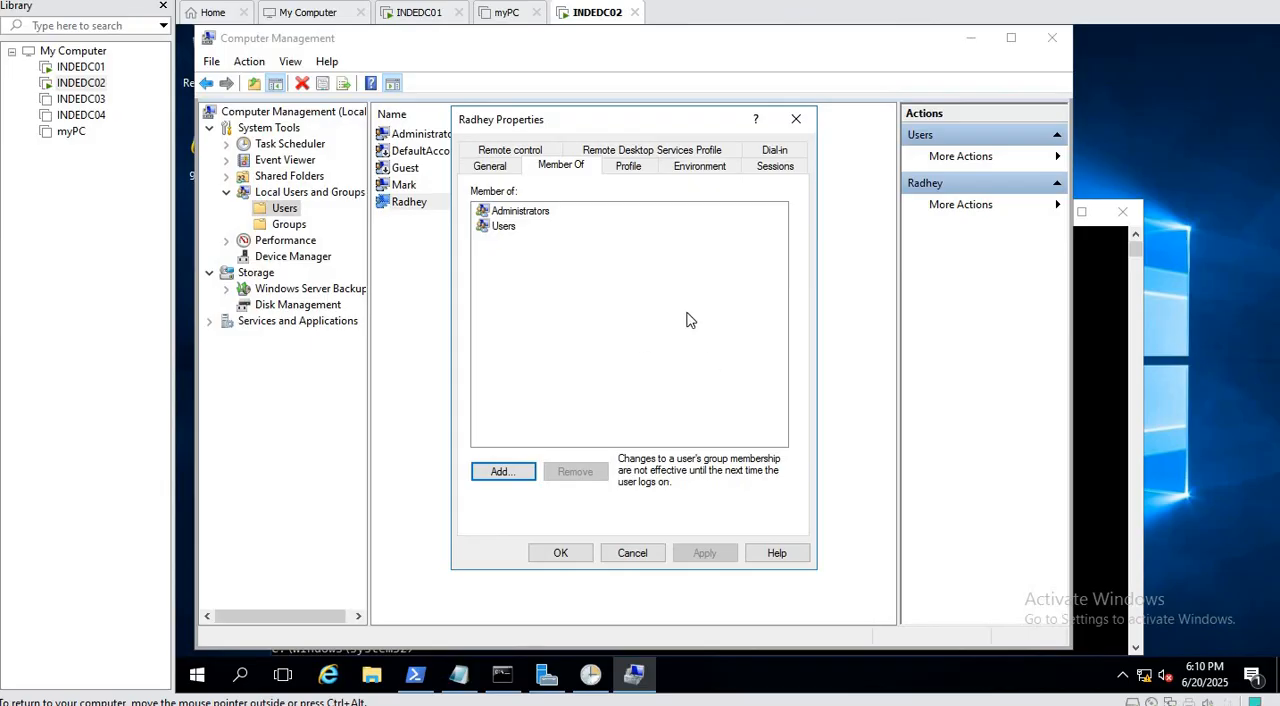
{"action": "left_click", "coordinate": [643, 554]}
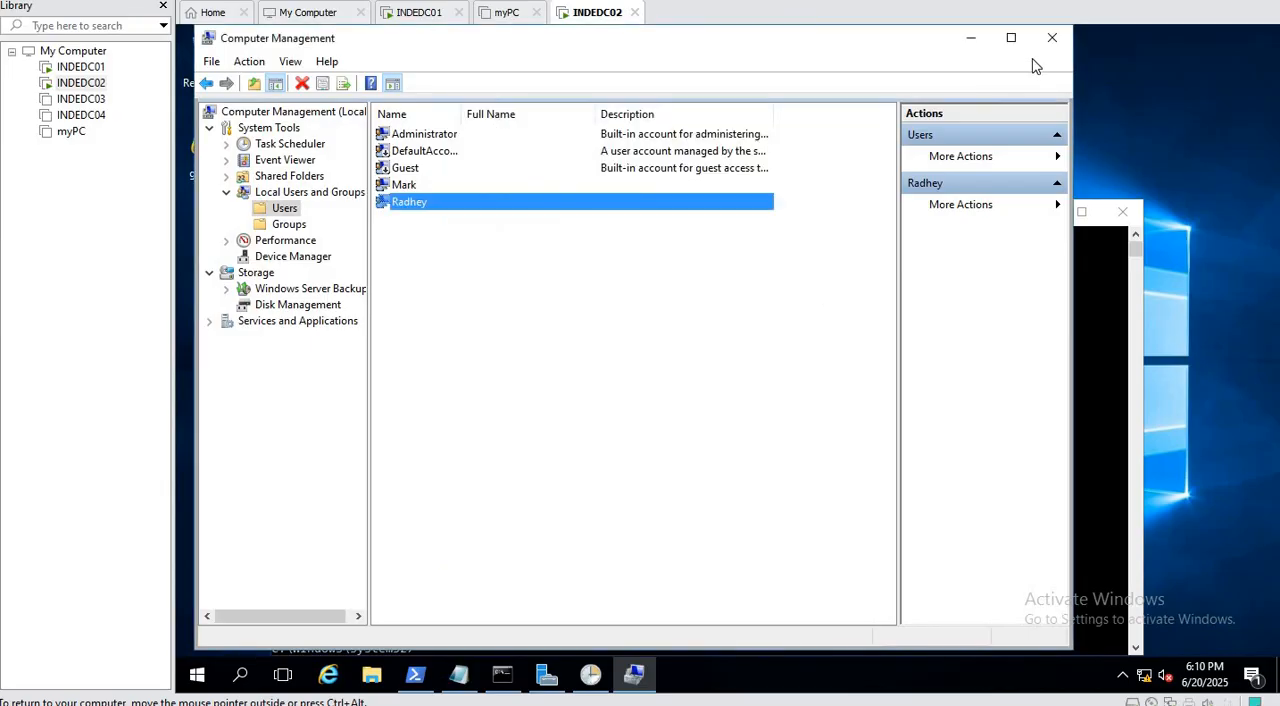
{"action": "left_click", "coordinate": [1052, 37]}
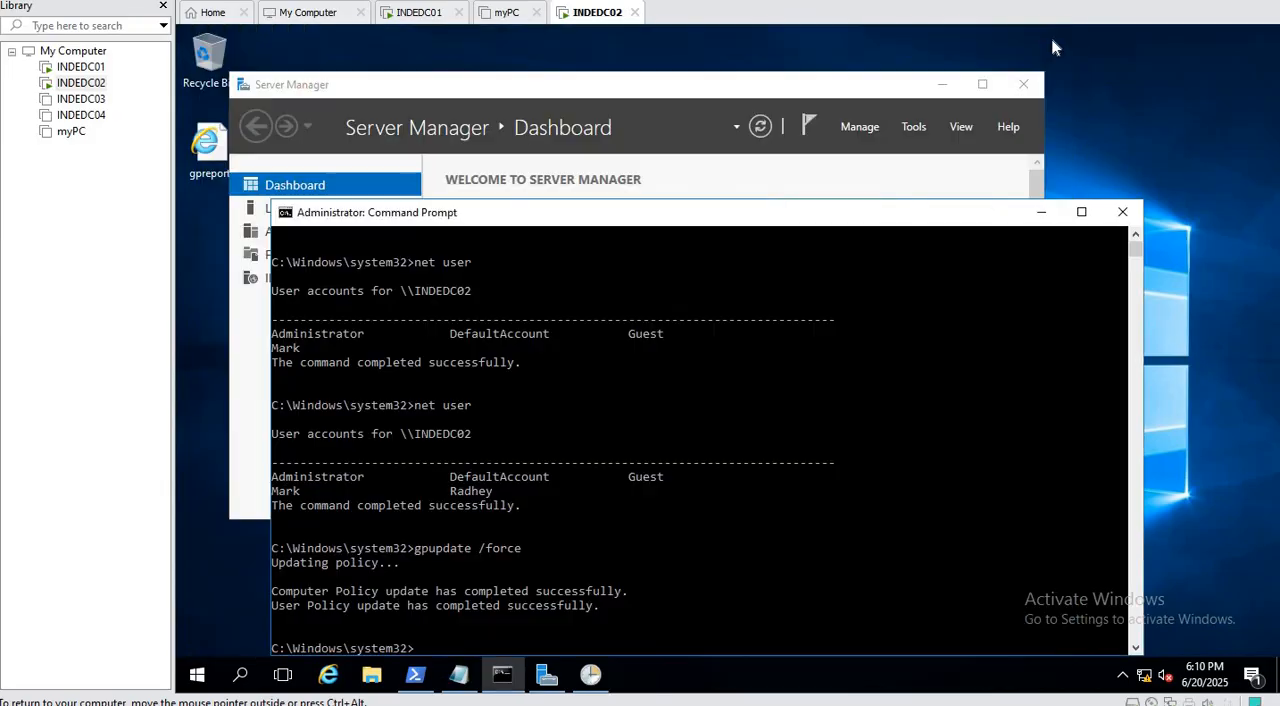
Review the GPO on INDEDC01 and the net user /delete command in Notepad on INDEDC02.
{"action": "left_click", "coordinate": [421, 22]}
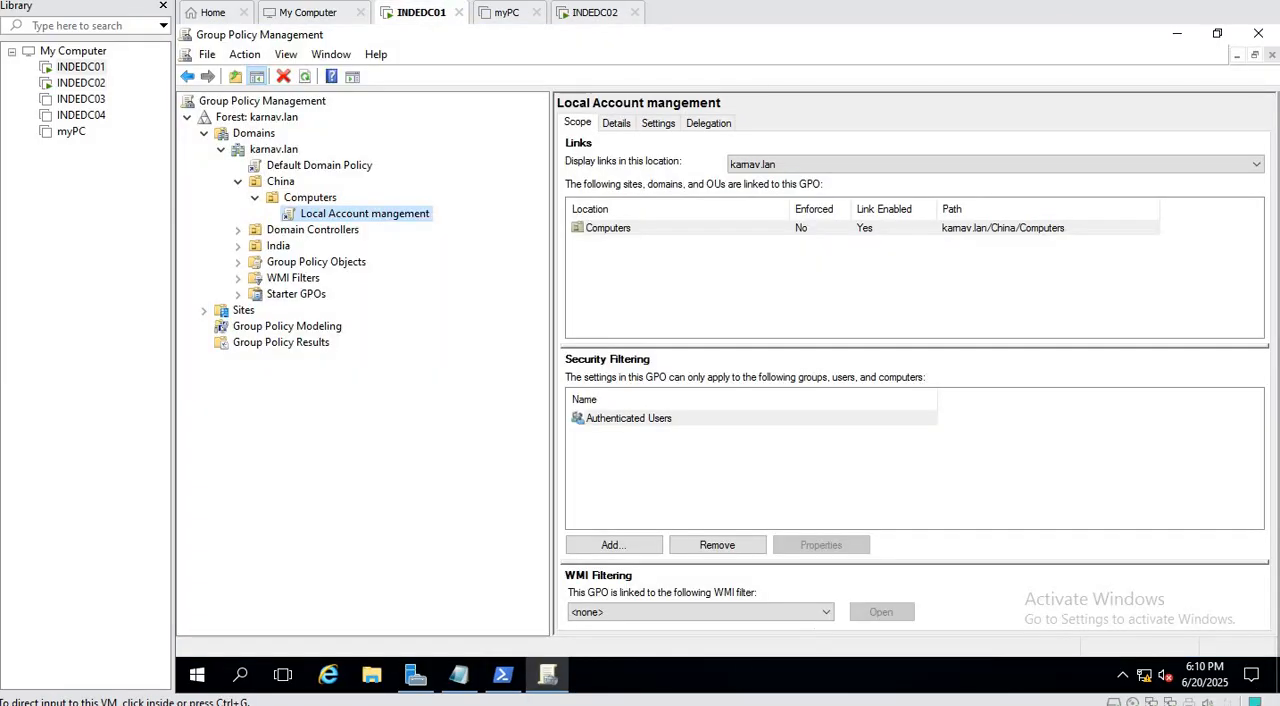
{"action": "mouse_move", "coordinate": [459, 676]}
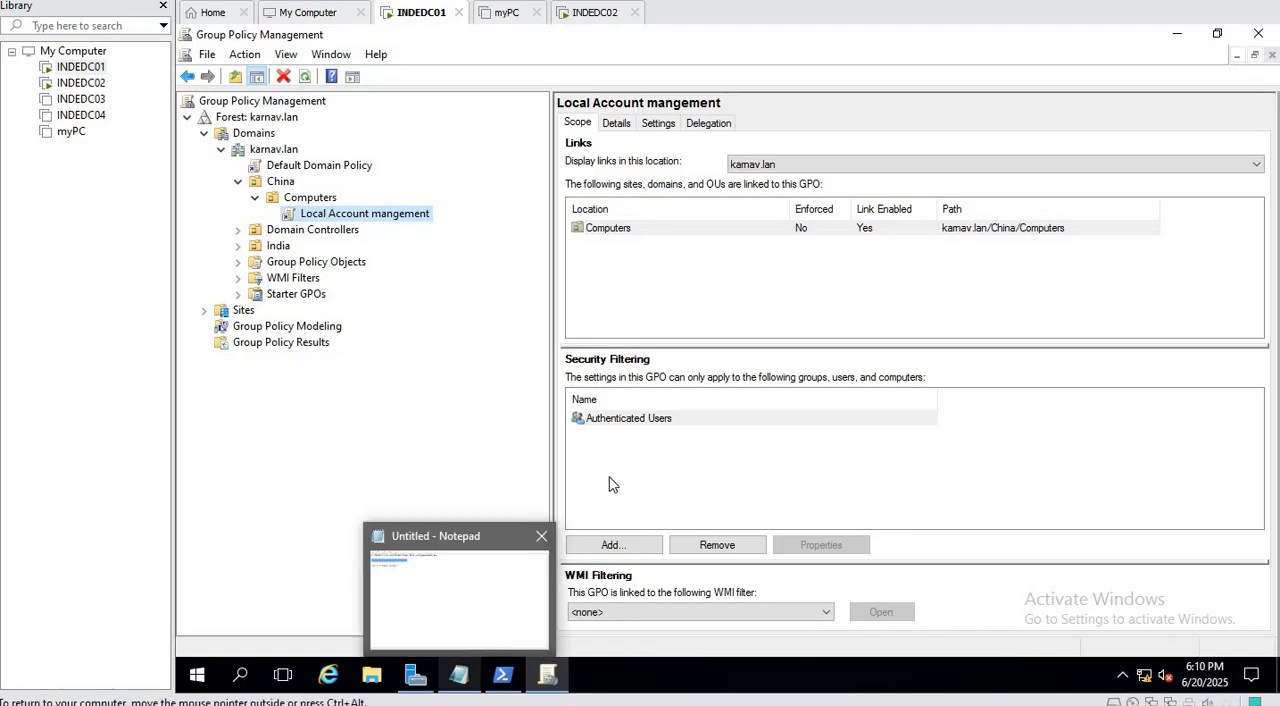
{"action": "left_click", "coordinate": [592, 12]}
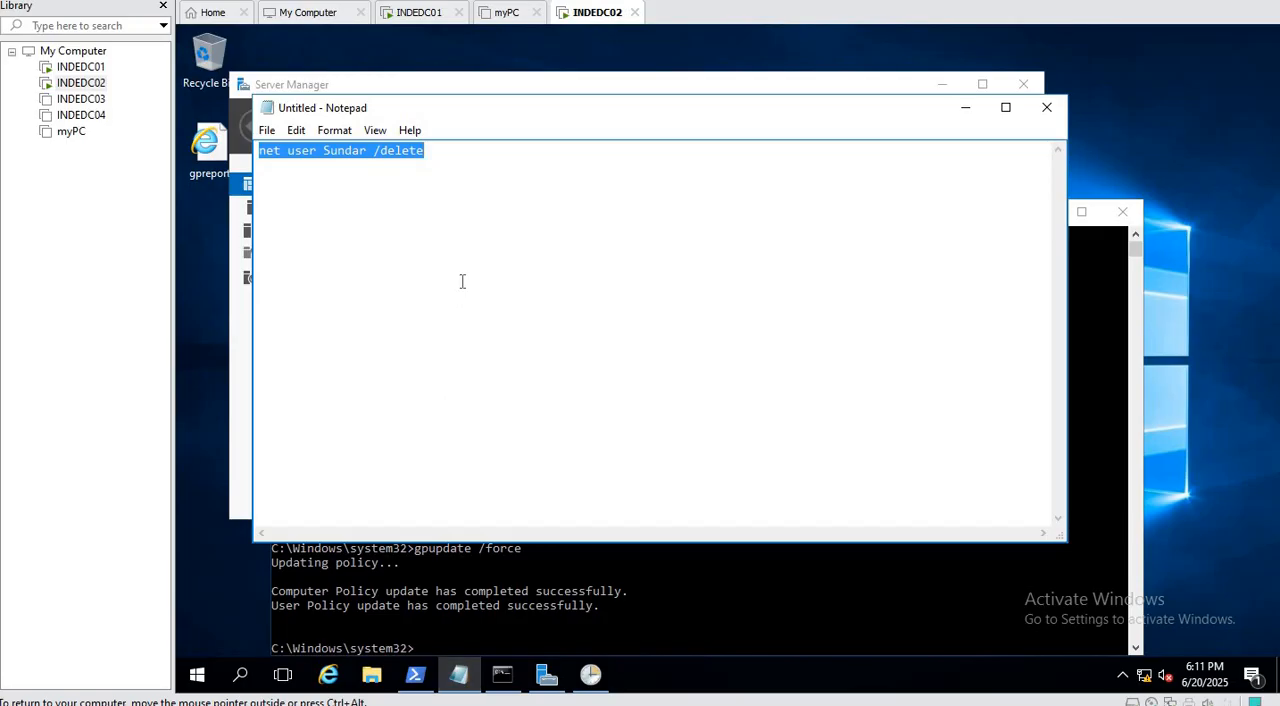
{"action": "left_click", "coordinate": [482, 228]}
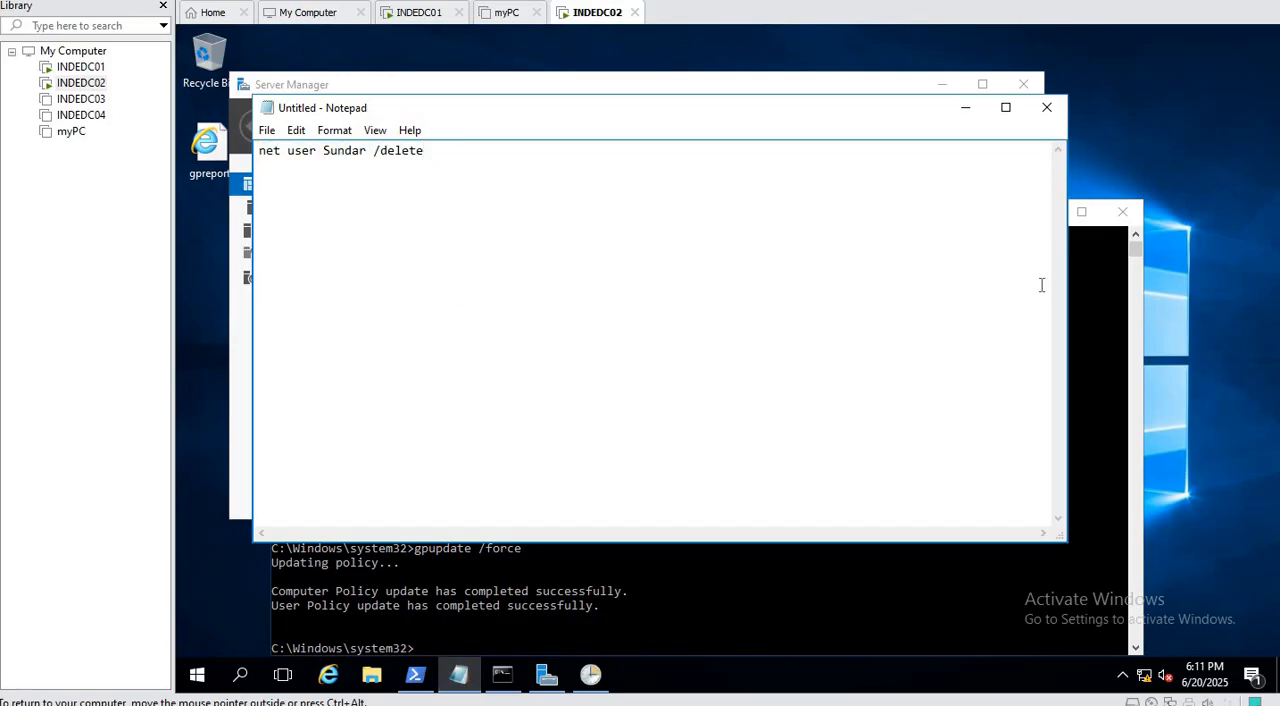
{"action": "left_click", "coordinate": [418, 12]}
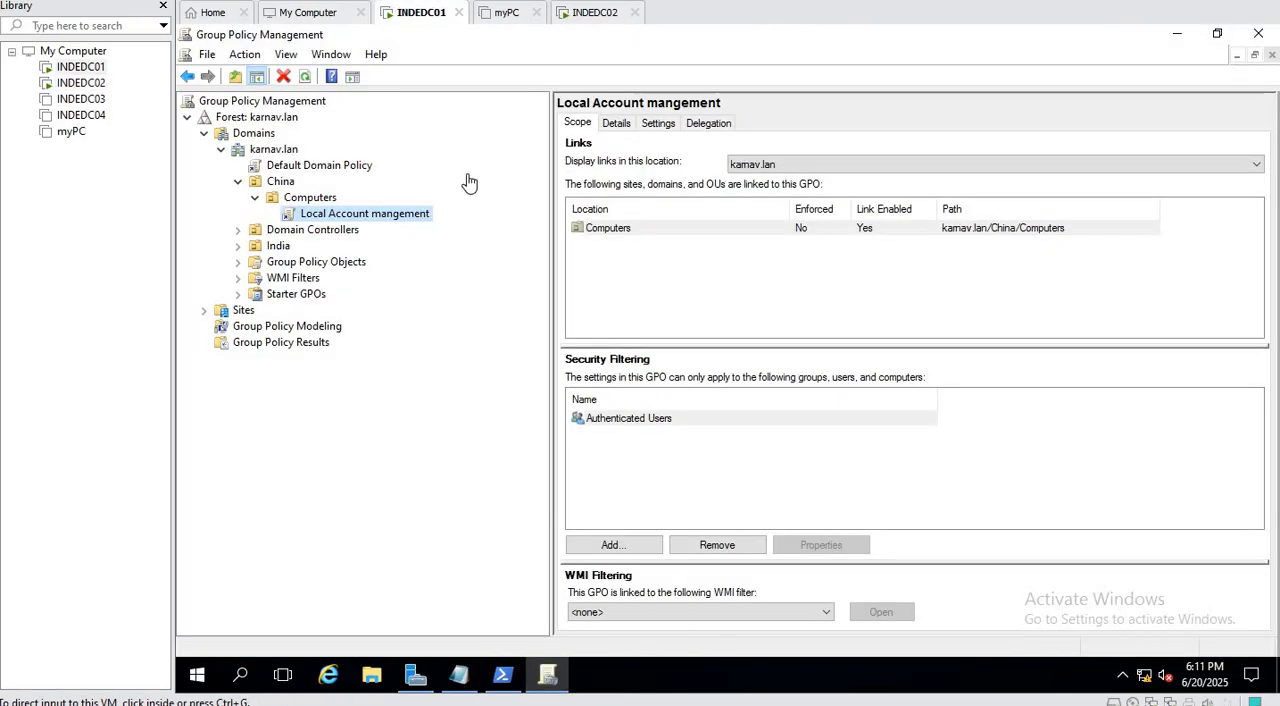
Return to INDEDC02 and open Computer Management from Server Manager.
{"action": "left_click", "coordinate": [575, 12]}
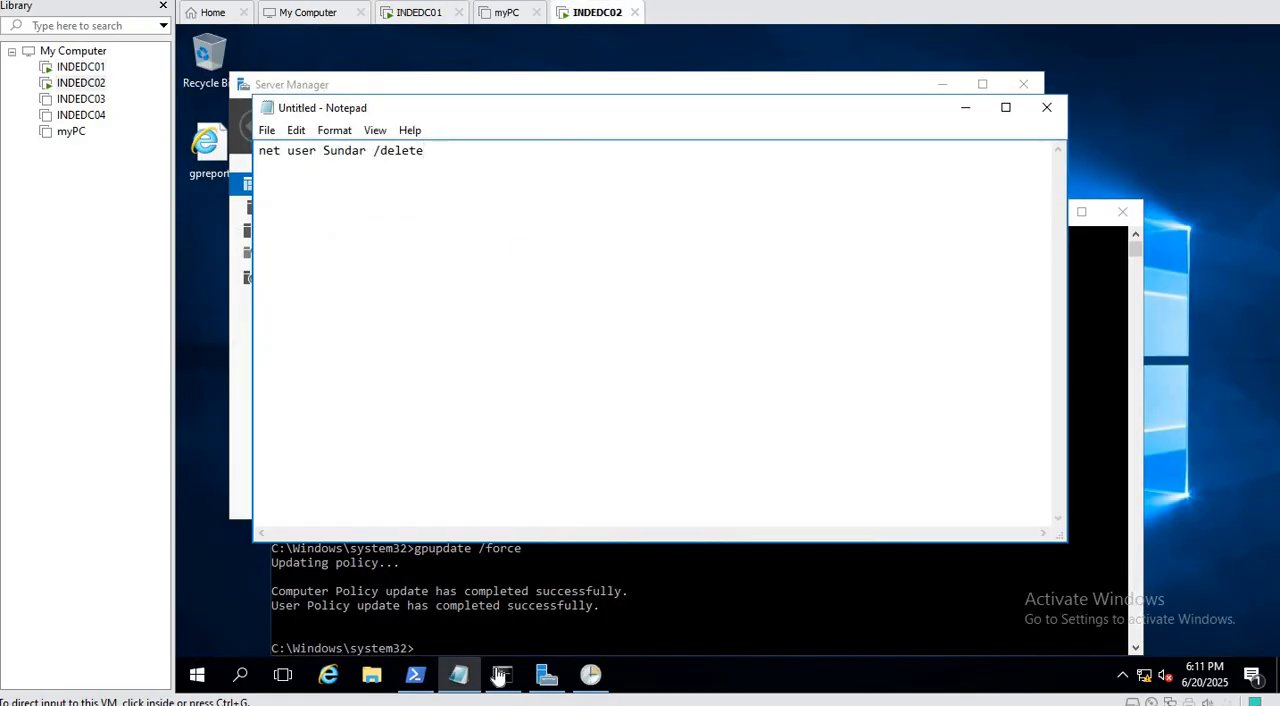
{"action": "left_click", "coordinate": [546, 677]}
{"action": "left_click", "coordinate": [912, 130]}
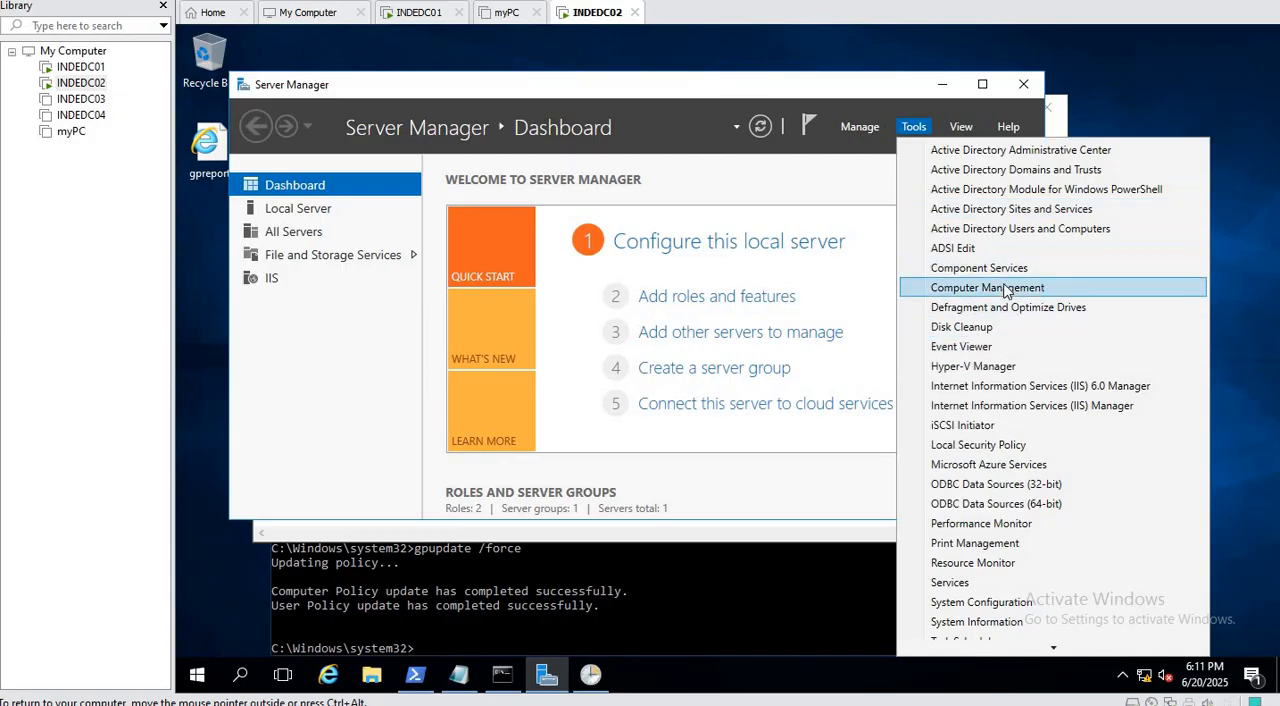
{"action": "left_click", "coordinate": [1006, 287]}
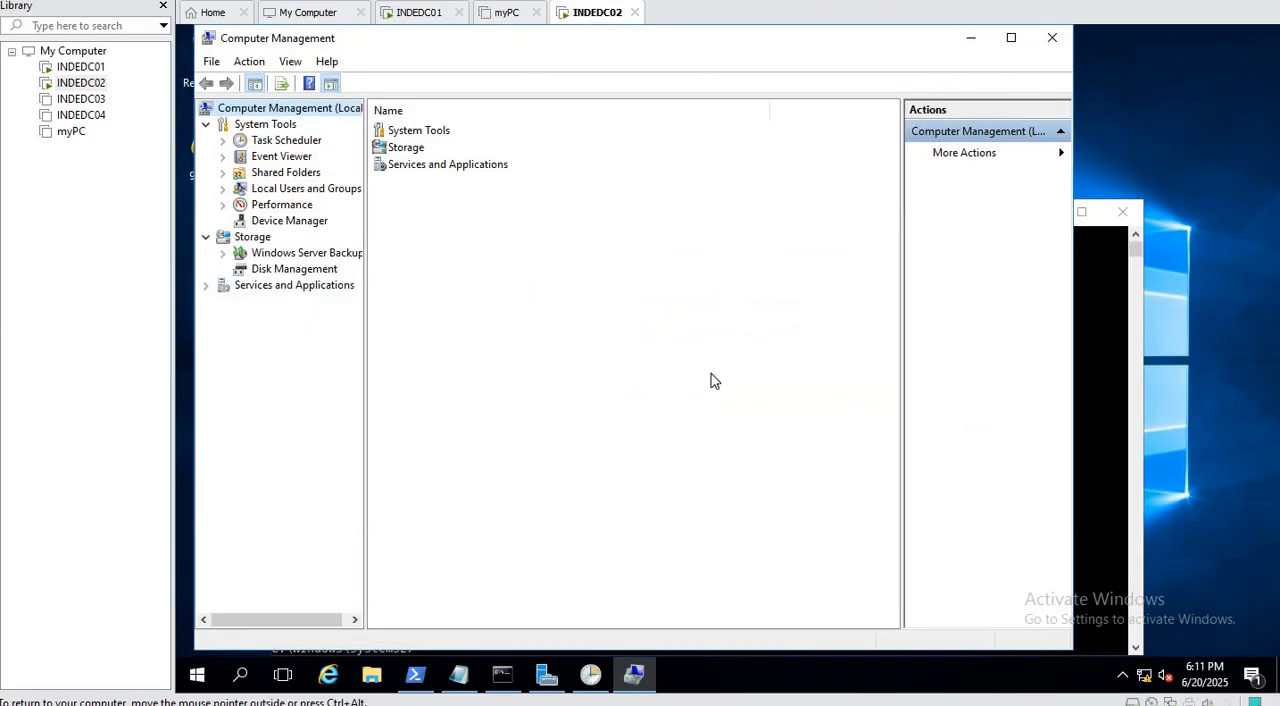
Start a new local user in Local Users and Groups, enter the account's user name and turn off the password change at next logon.
{"action": "double_click", "coordinate": [314, 189]}
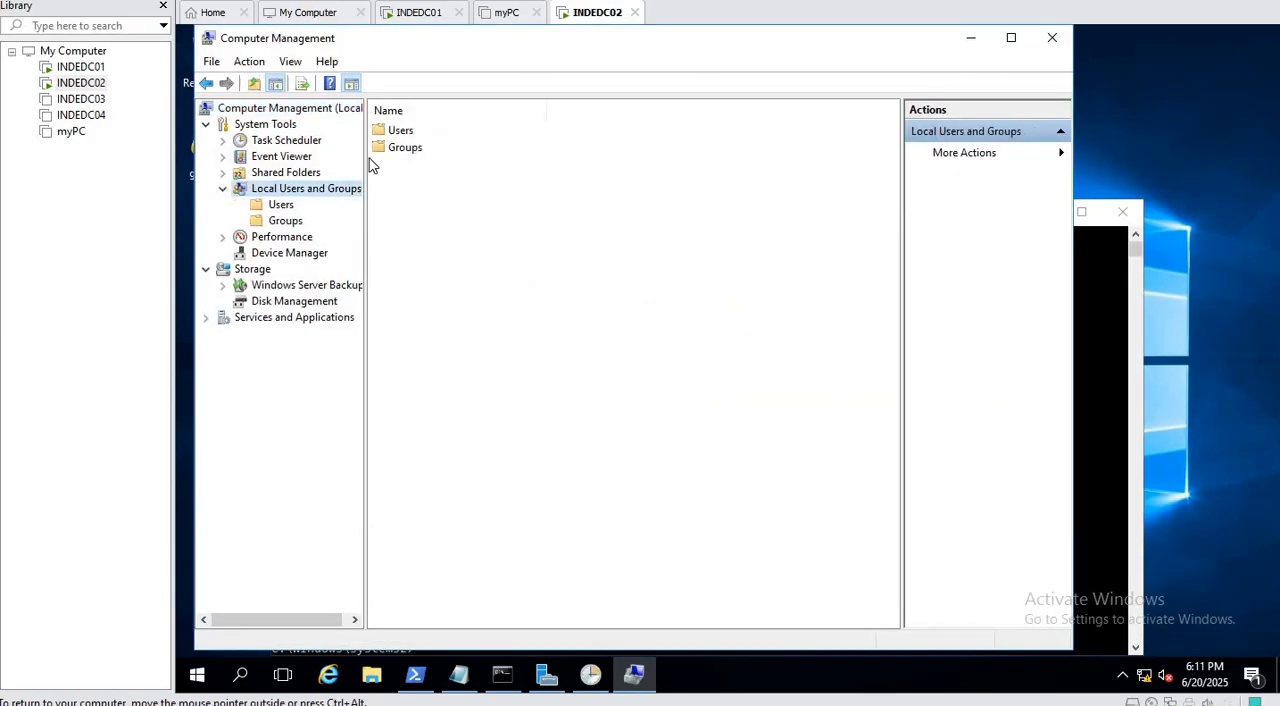
{"action": "left_click", "coordinate": [284, 205]}
{"action": "right_click", "coordinate": [449, 249]}
{"action": "left_click", "coordinate": [502, 264]}
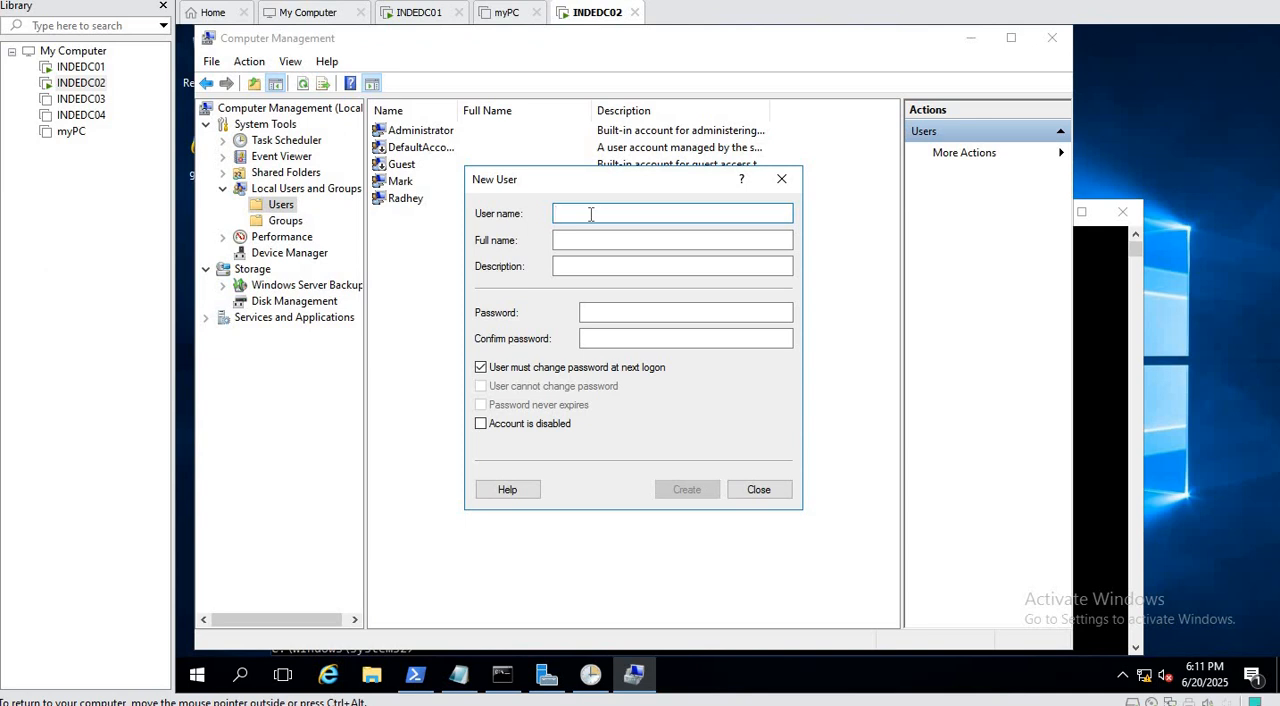
{"action": "type", "text": "Shya"}
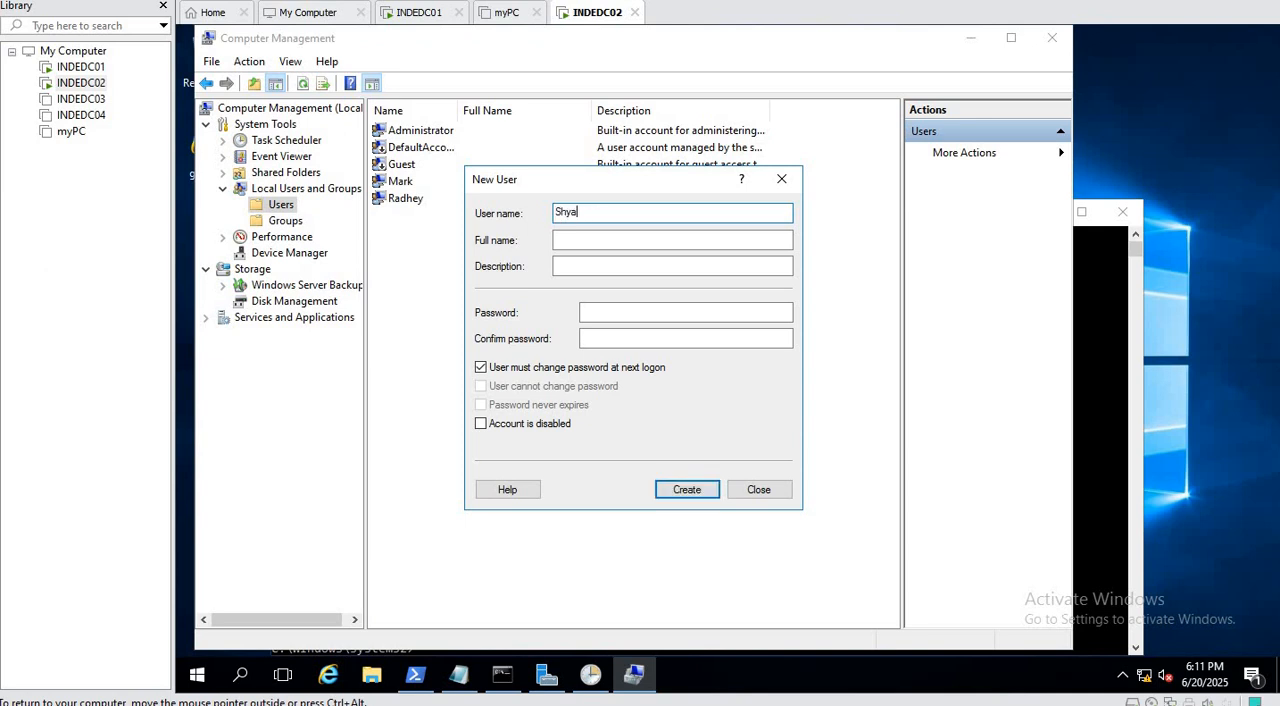
{"action": "type", "text": "m"}
{"action": "left_click", "coordinate": [562, 367]}
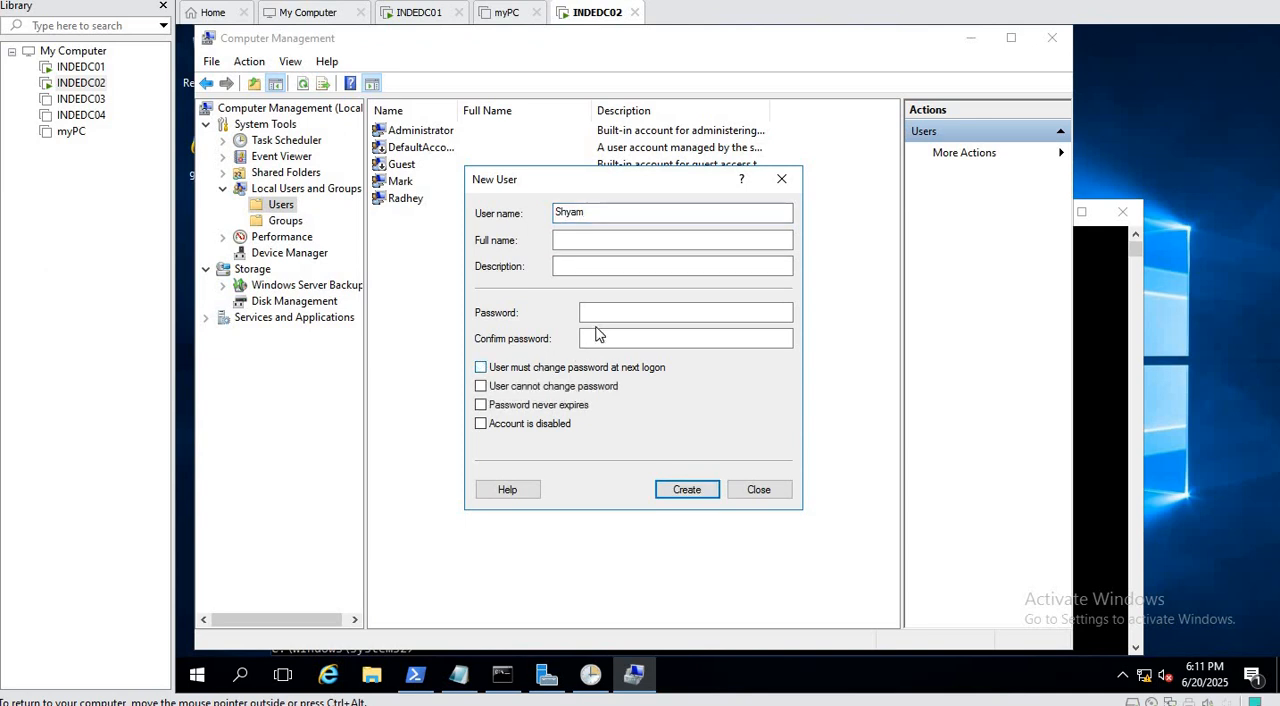
Enter and confirm the account password, create the local account, close the New User dialog and select the new account.
{"action": "left_click", "coordinate": [600, 316]}
{"action": "type", "text": "••"}
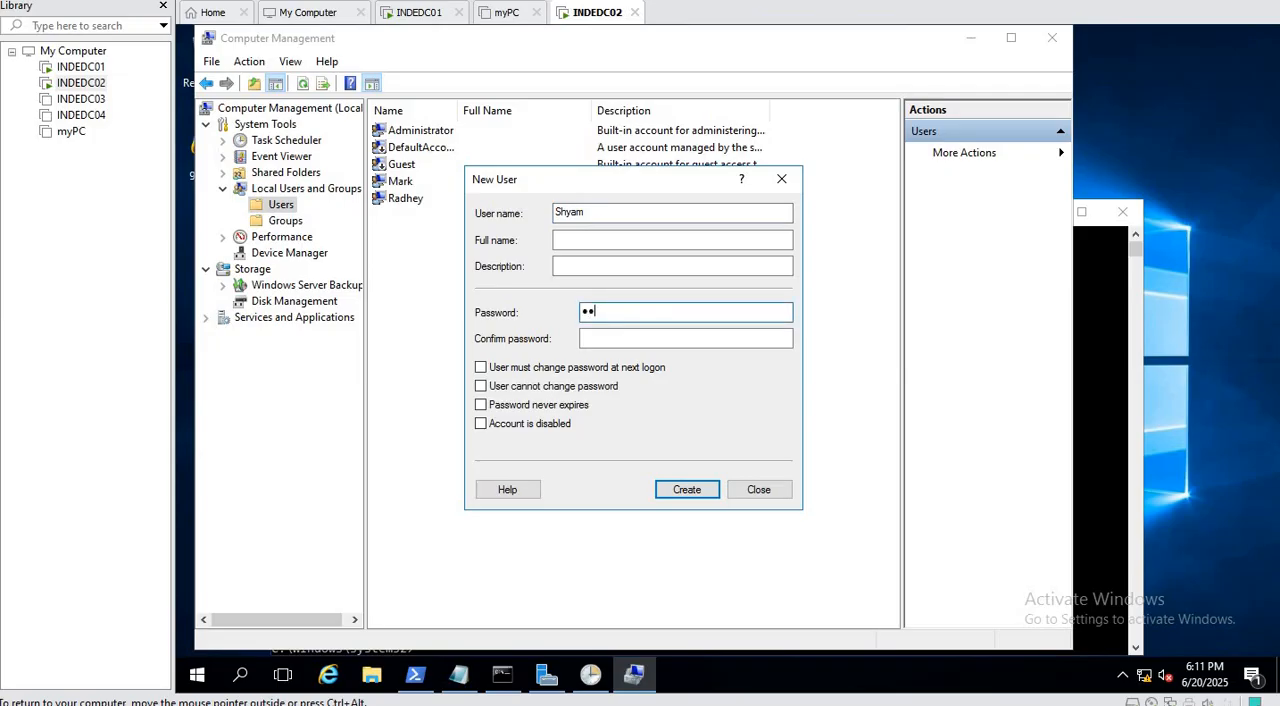
{"action": "type", "text": "••••••"}
{"action": "key", "text": "Tab"}
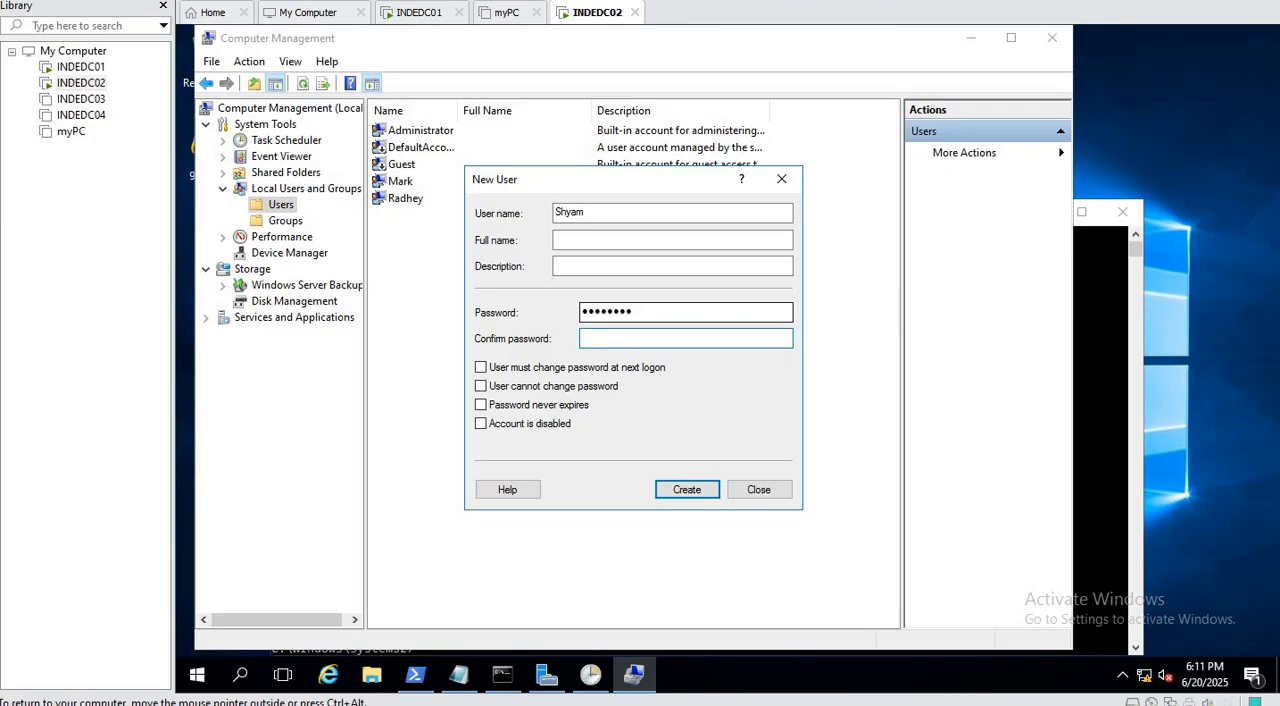
{"action": "type", "text": "••••••••"}
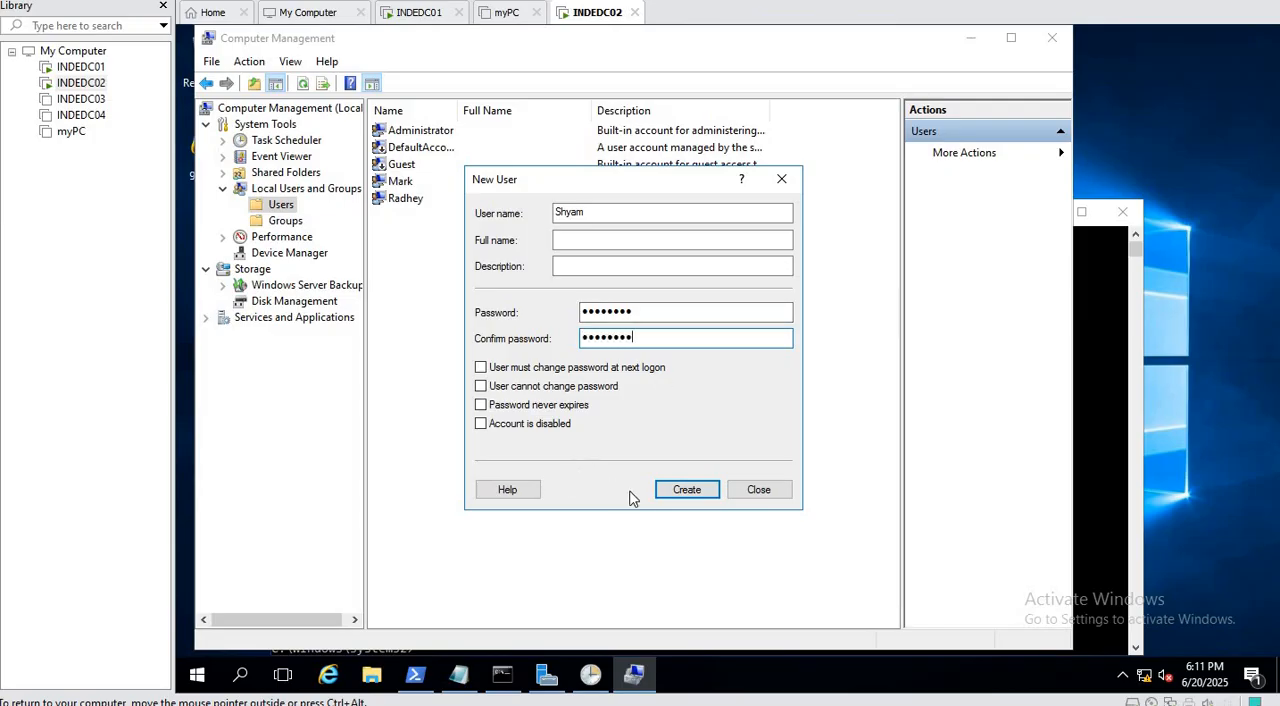
{"action": "left_click", "coordinate": [687, 492]}
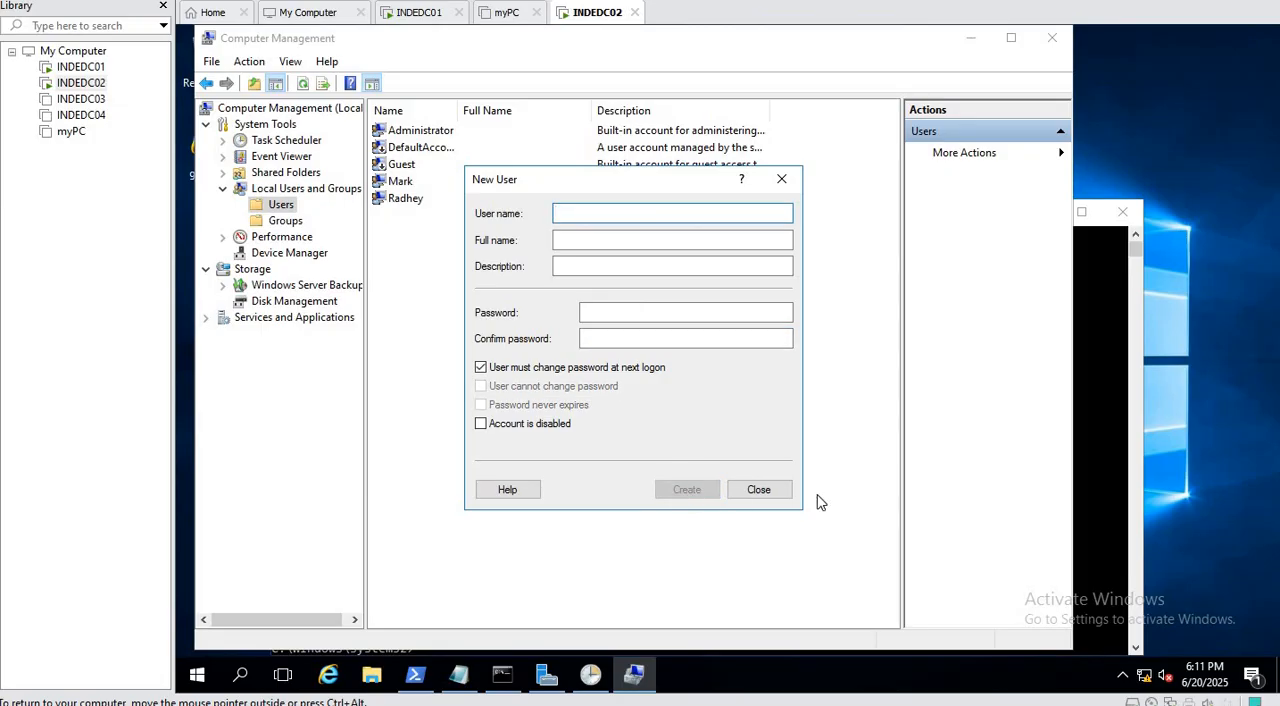
{"action": "left_click", "coordinate": [761, 494]}
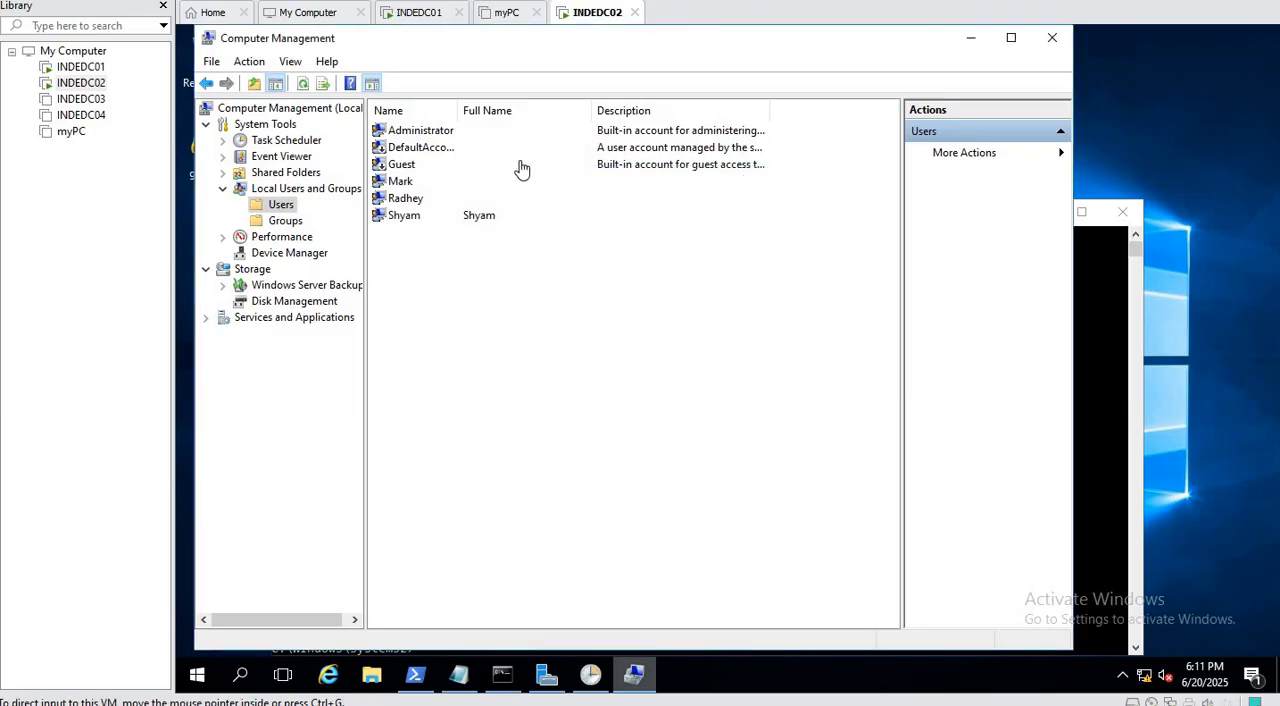
{"action": "left_click", "coordinate": [397, 219]}
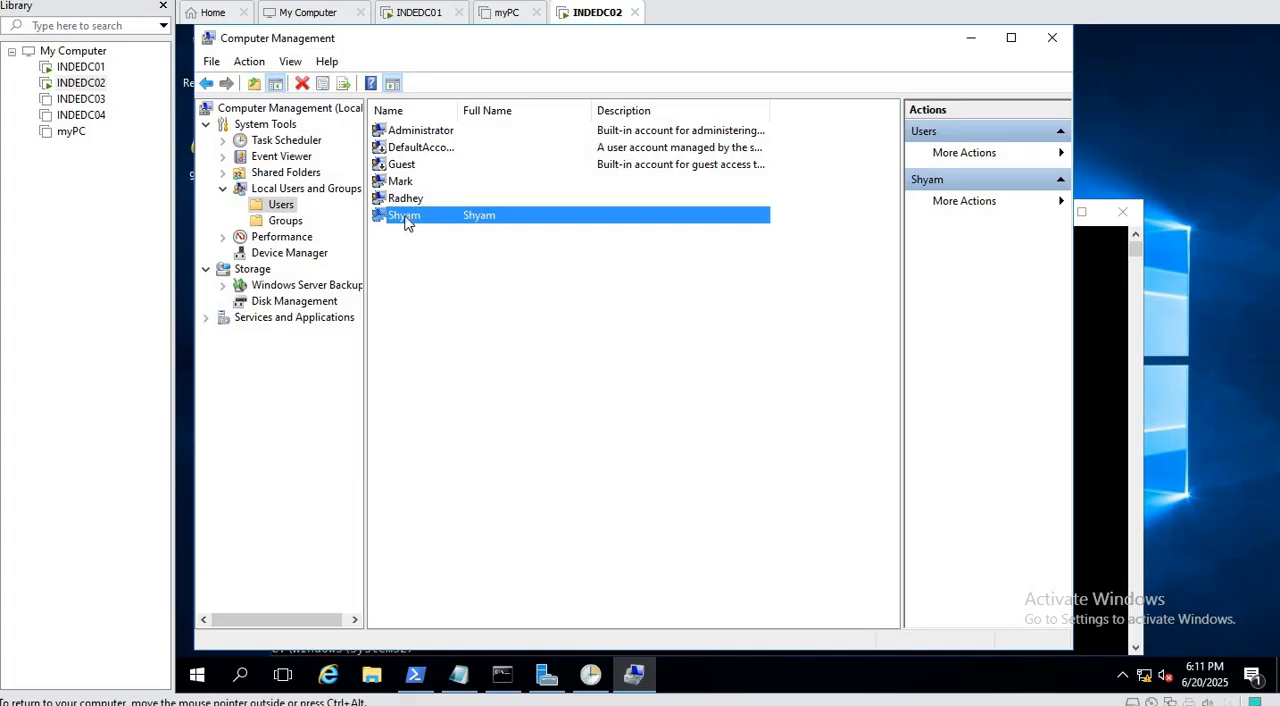
On INDEDC01, edit the Local Account mangement GPO and open the Local Users and Groups preferences under Computer Configuration.
{"action": "left_click", "coordinate": [418, 13]}
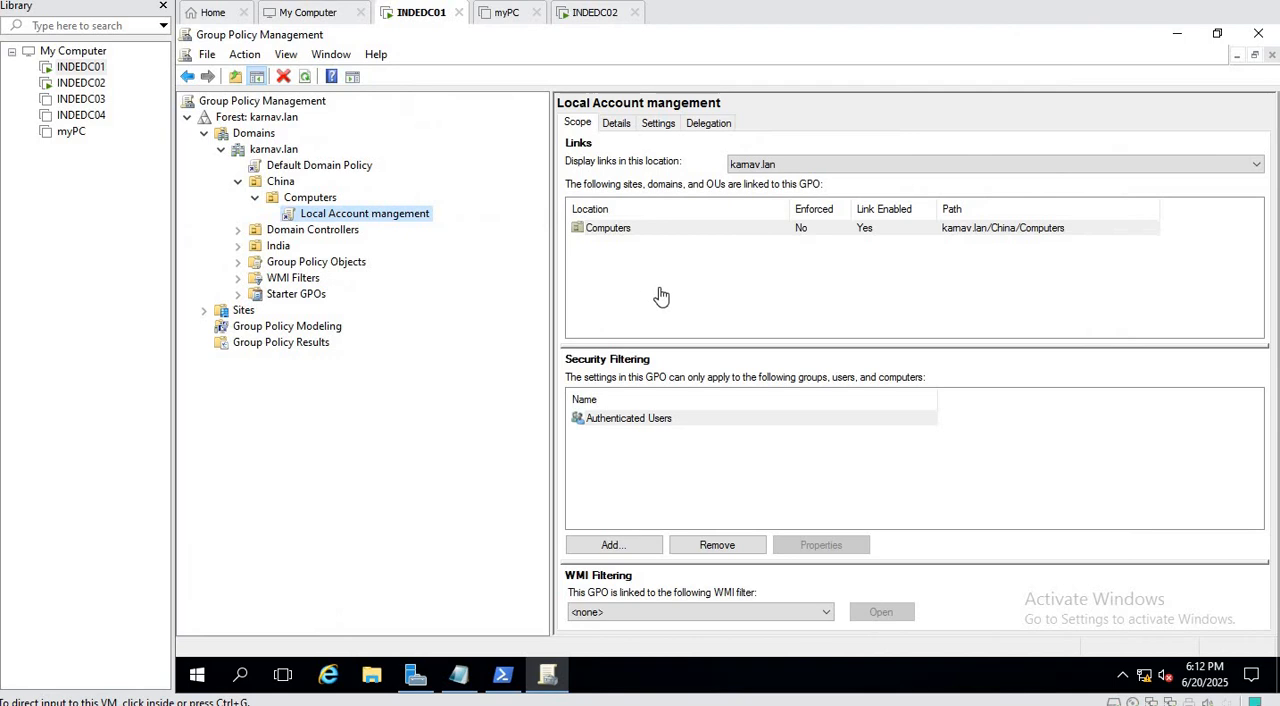
{"action": "right_click", "coordinate": [382, 219]}
{"action": "left_click", "coordinate": [422, 227]}
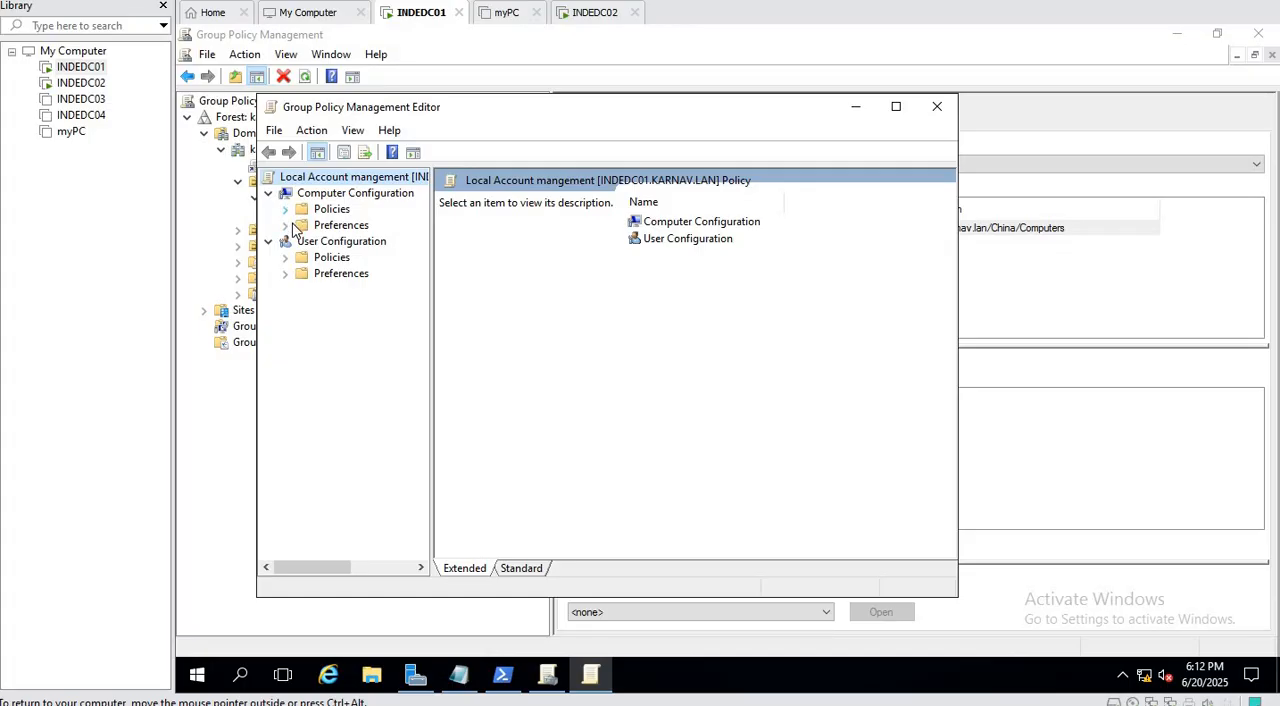
{"action": "left_click", "coordinate": [287, 225]}
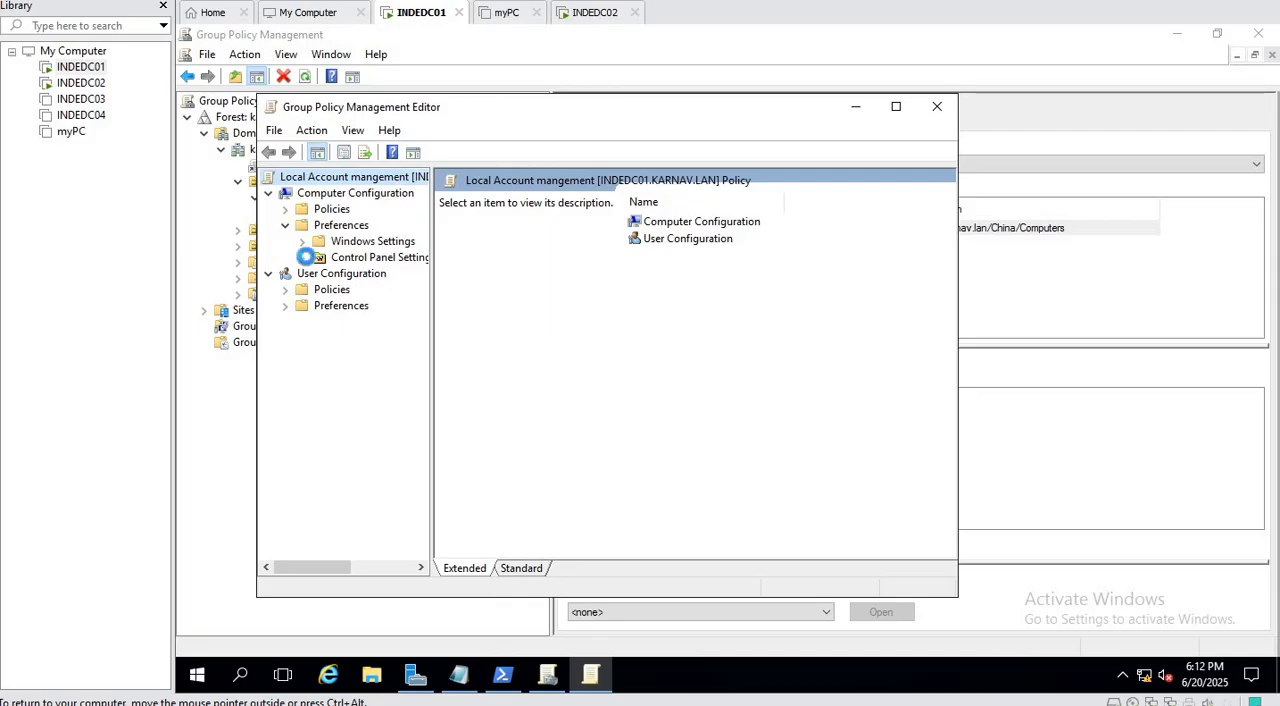
{"action": "left_click", "coordinate": [302, 257]}
{"action": "left_click", "coordinate": [388, 322]}
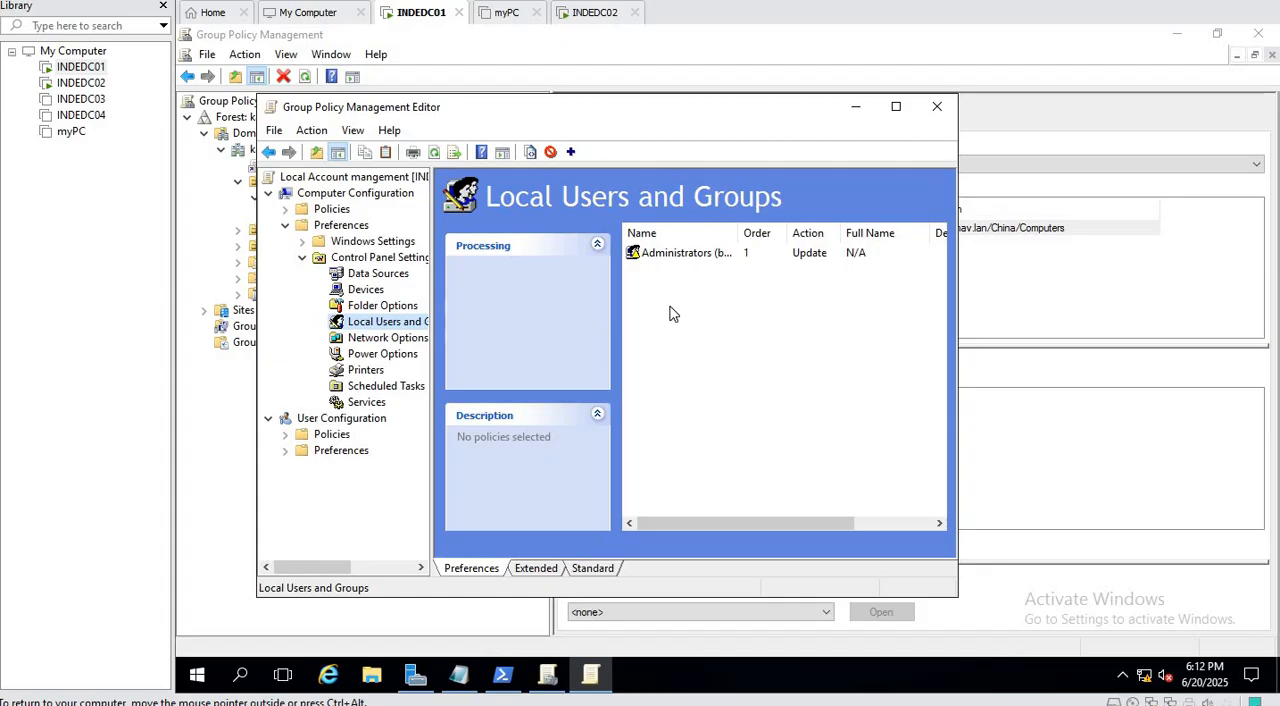
Add a Local User preference item with the Delete action for the user name of the account just created on INDEDC02.
{"action": "right_click", "coordinate": [671, 308]}
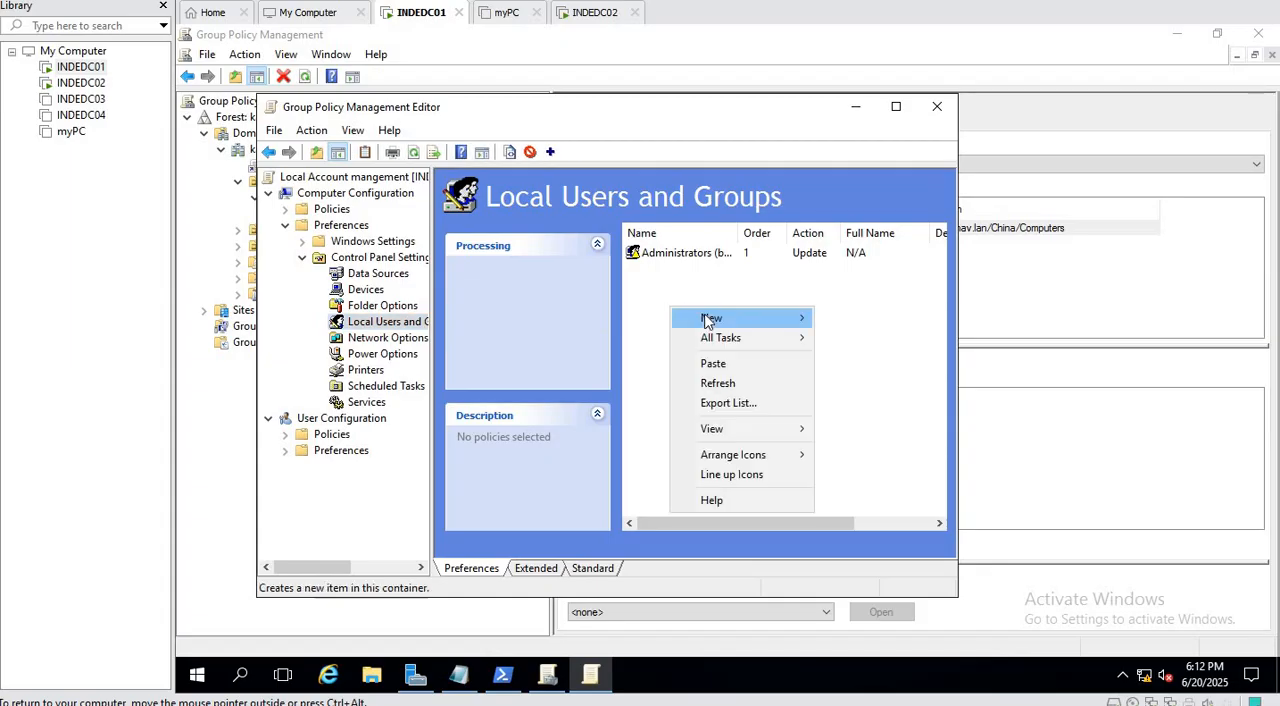
{"action": "mouse_move", "coordinate": [777, 320]}
{"action": "left_click", "coordinate": [889, 318]}
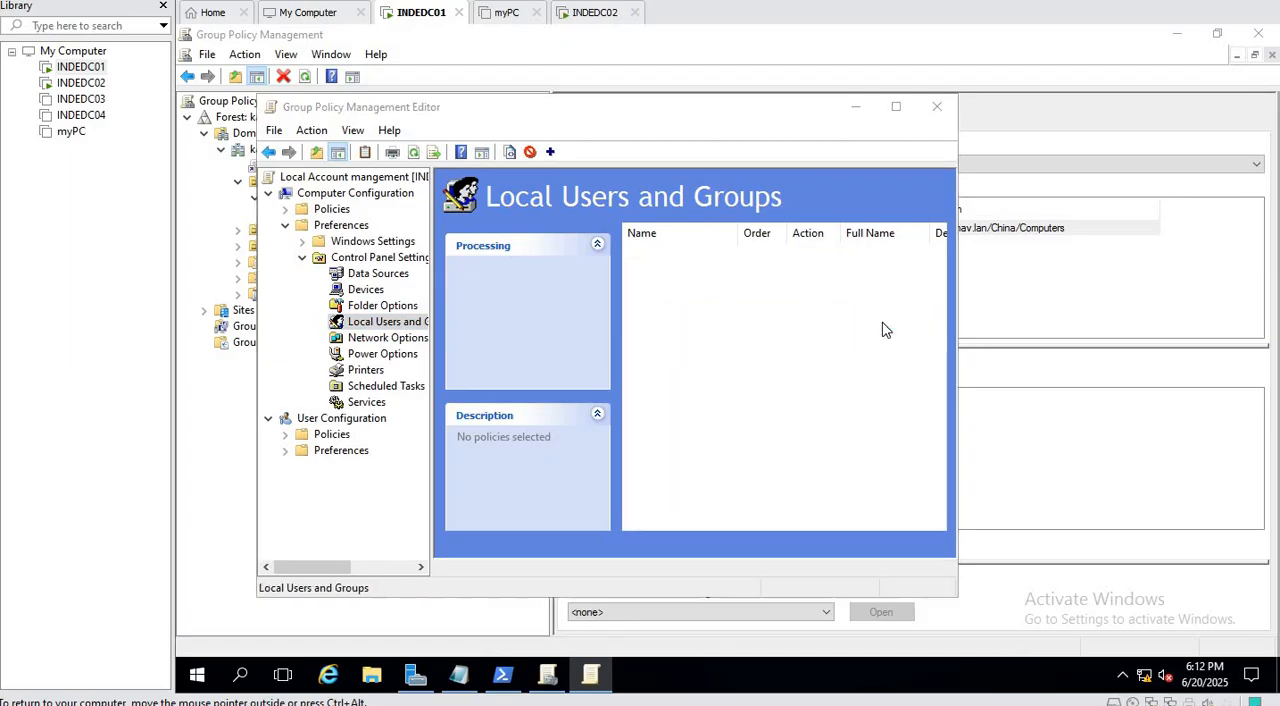
{"action": "left_click", "coordinate": [580, 224]}
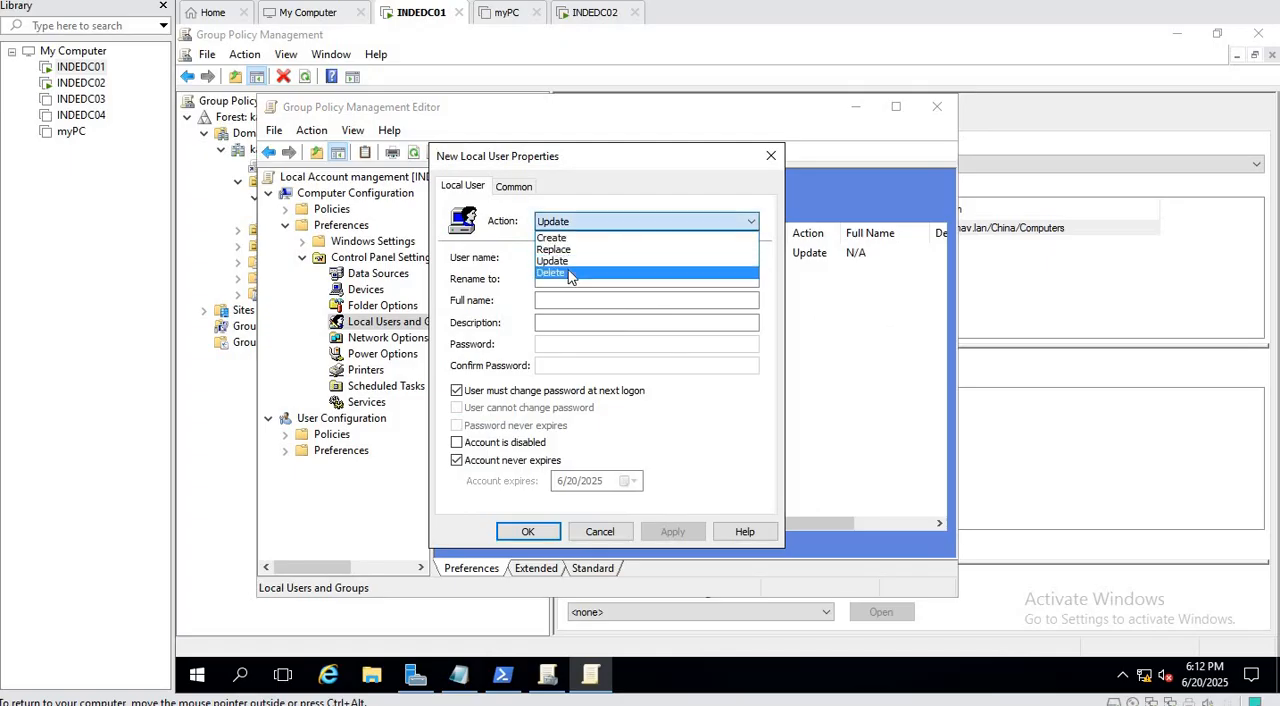
{"action": "left_click", "coordinate": [568, 274]}
{"action": "left_click", "coordinate": [563, 258]}
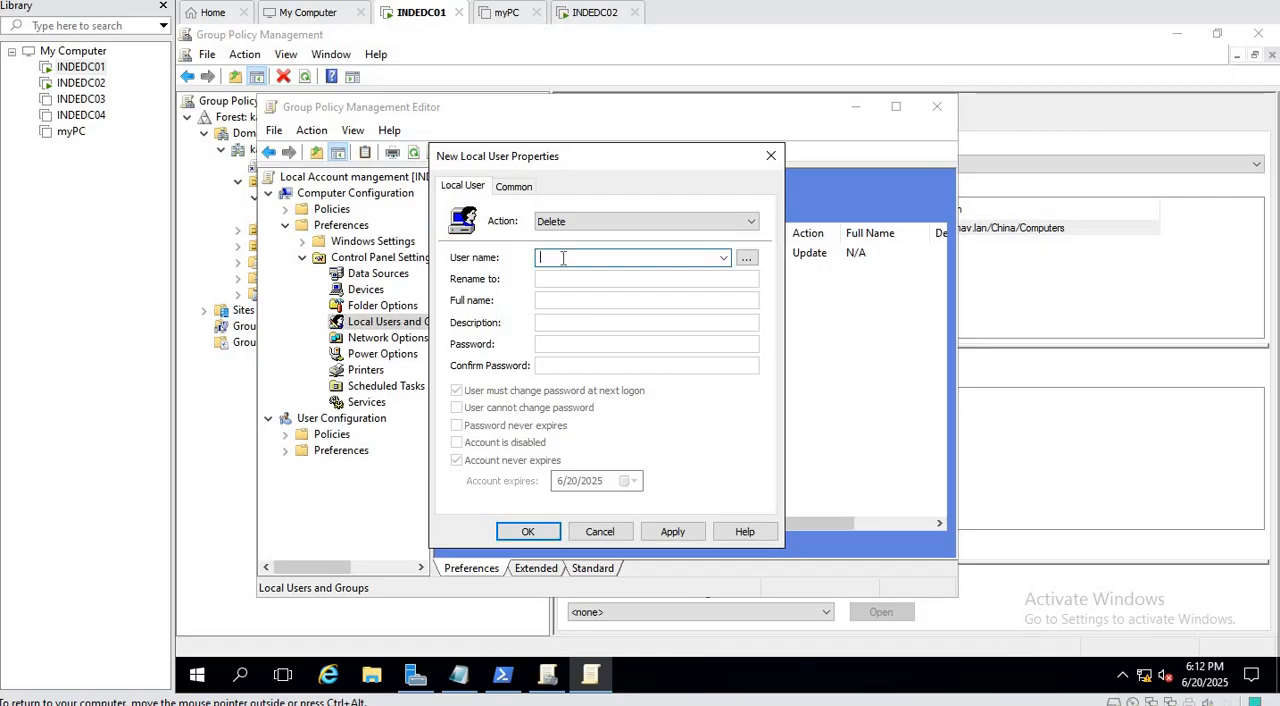
{"action": "type", "text": "Shyam"}
{"action": "left_click", "coordinate": [672, 531]}
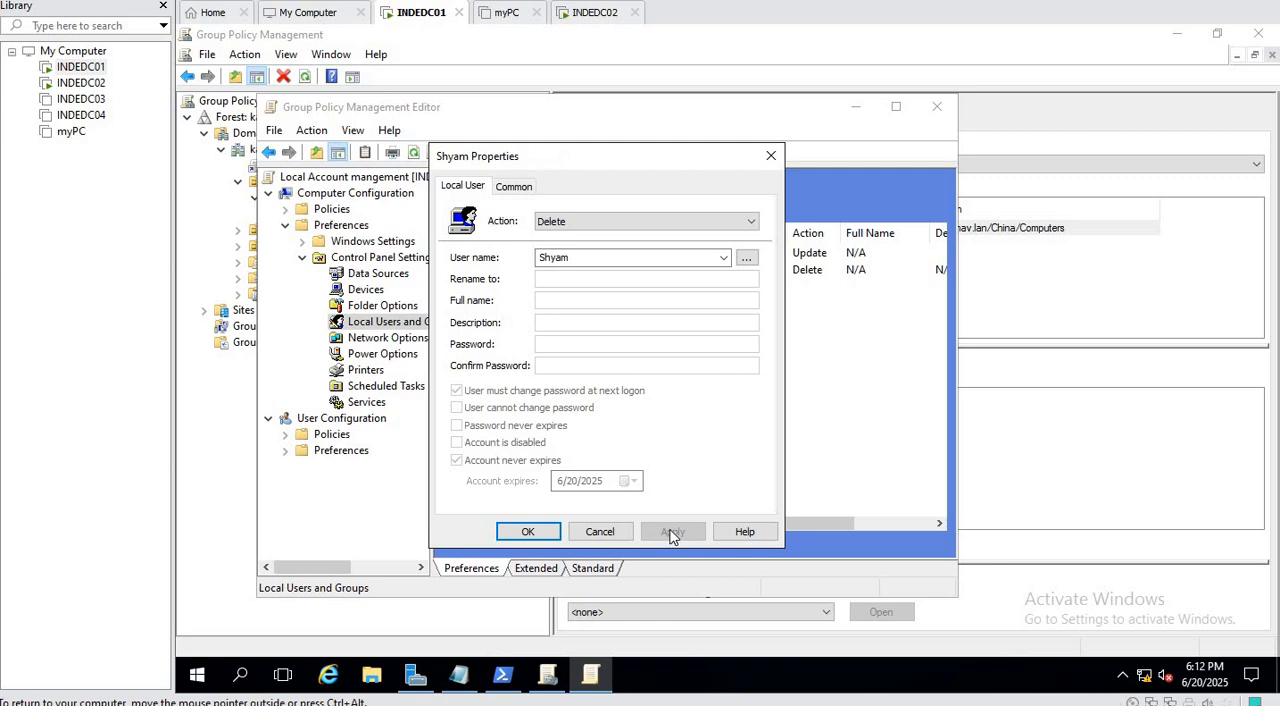
{"action": "left_click", "coordinate": [529, 533]}
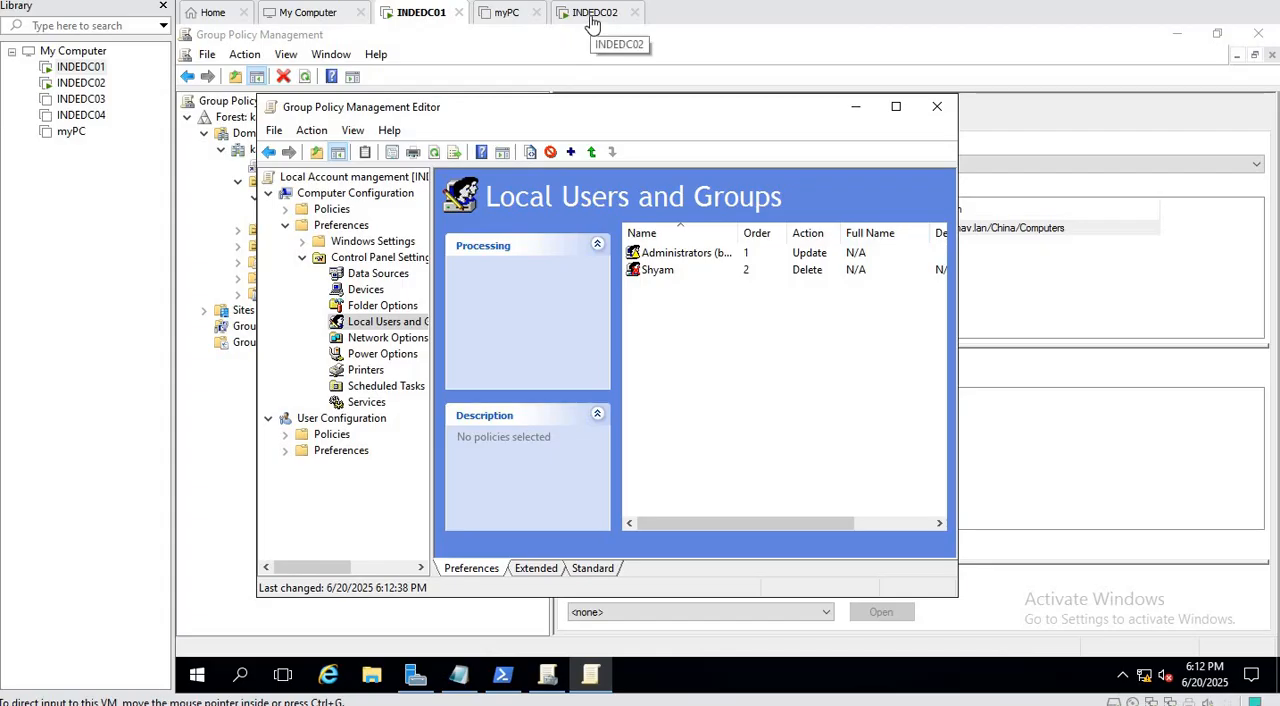
Switch to INDEDC02 and run gpupdate /force again in the Command Prompt.
{"action": "left_click", "coordinate": [594, 13]}
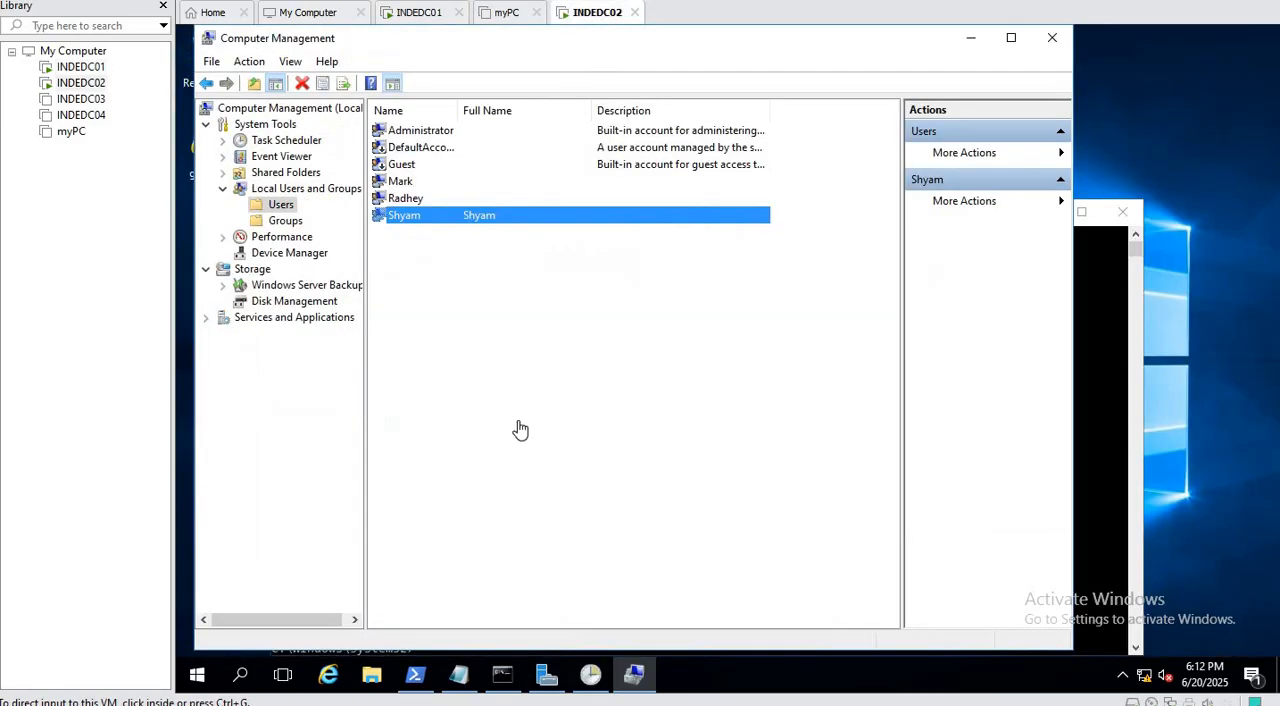
{"action": "left_click", "coordinate": [1096, 384]}
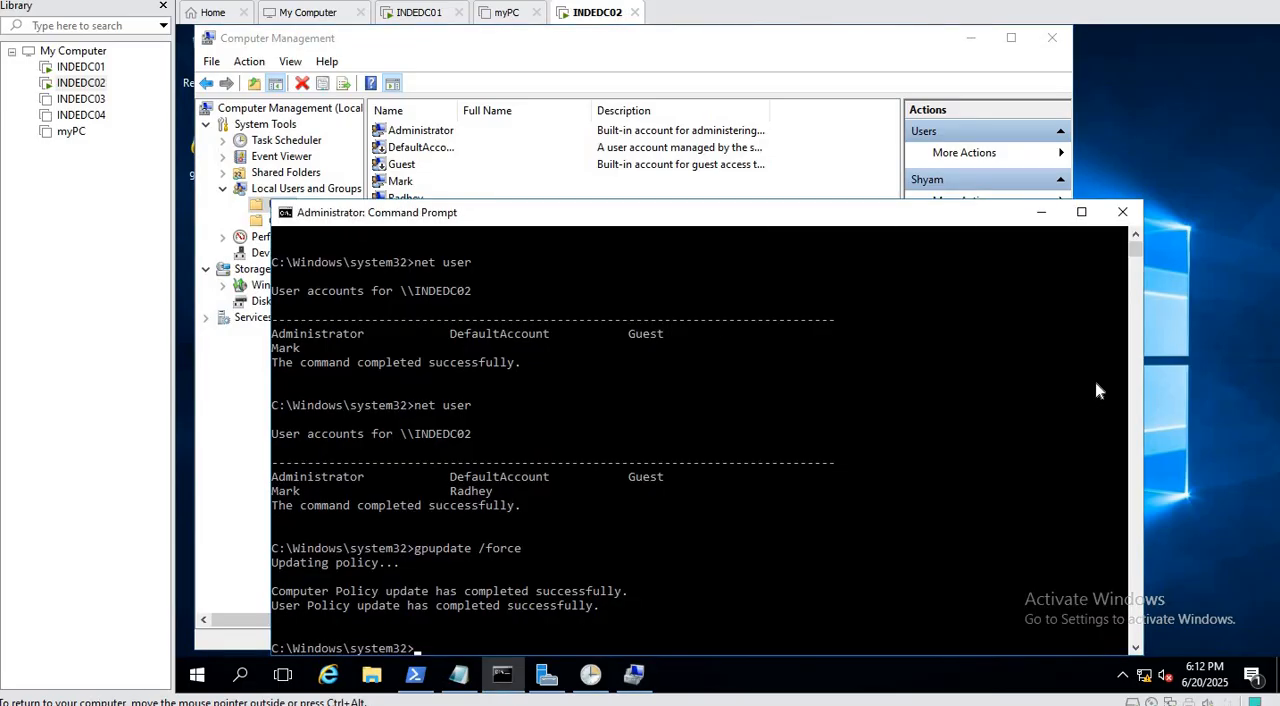
{"action": "key", "text": "Up"}
{"action": "key", "text": "Return"}
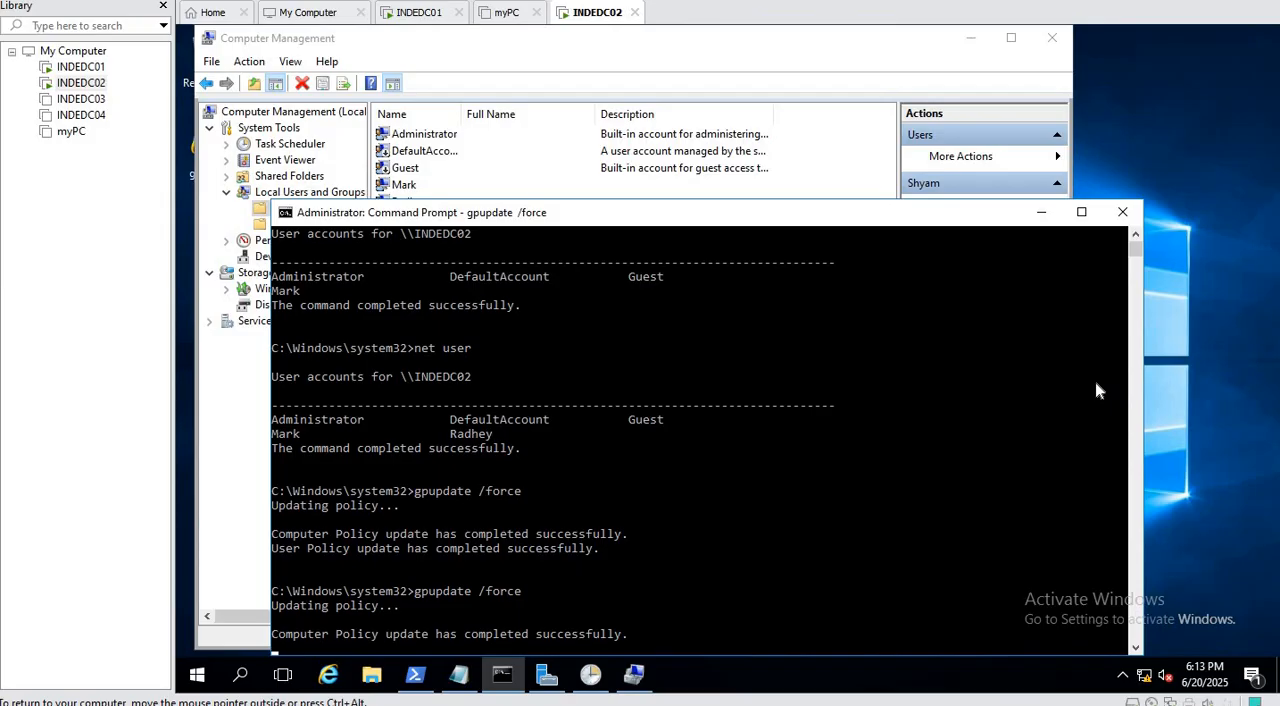
Return to Computer Management and refresh the local Users list to check the account deletion.
{"action": "left_click", "coordinate": [602, 52]}
{"action": "right_click", "coordinate": [554, 372]}
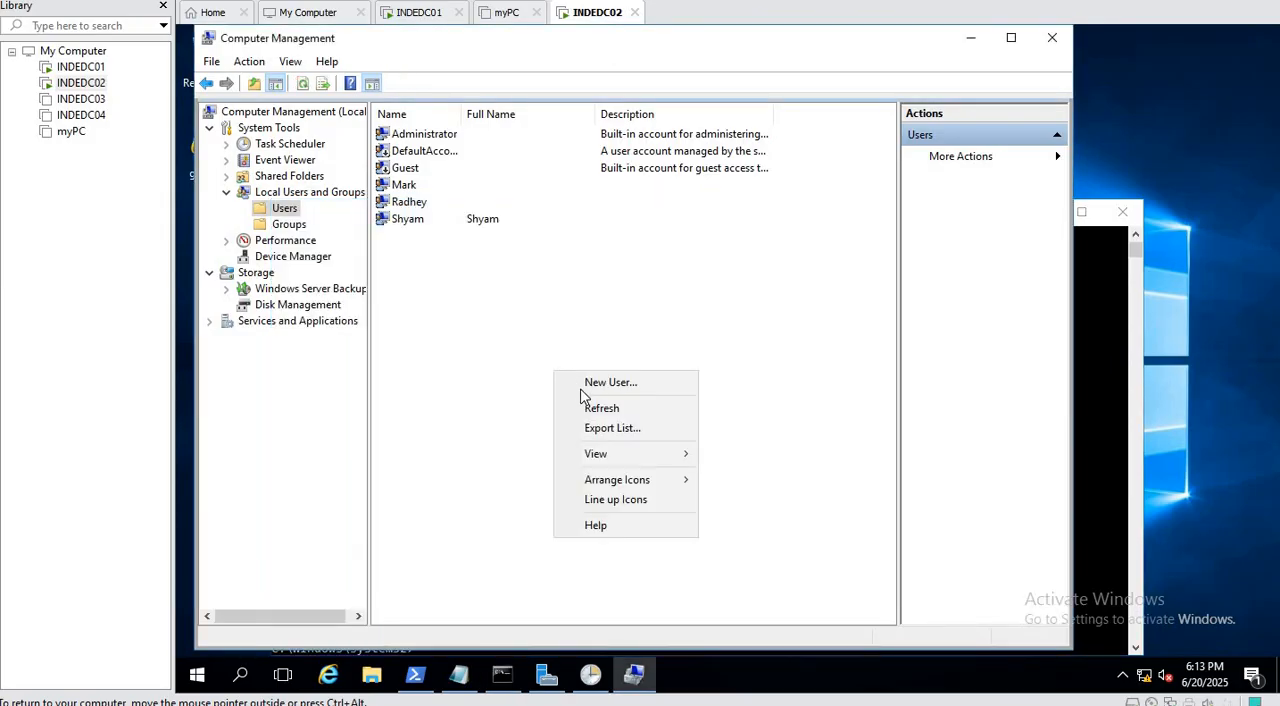
{"action": "left_click", "coordinate": [596, 409]}
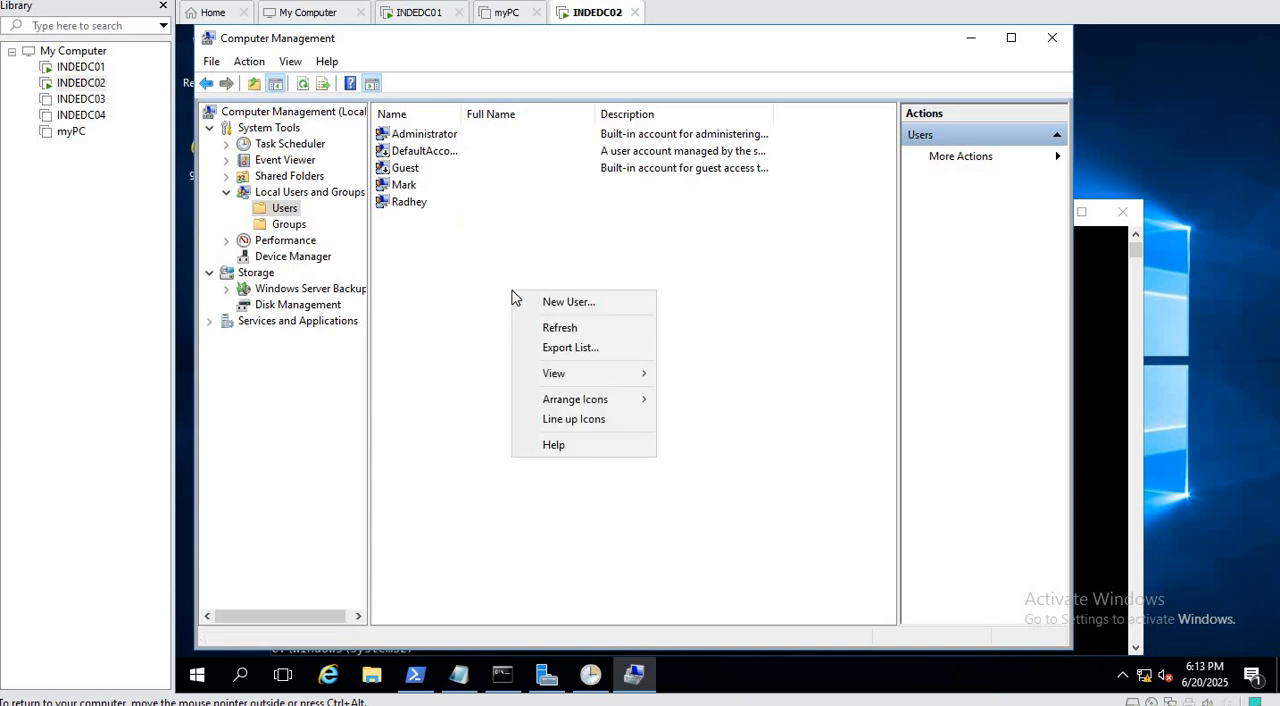
Start another new local user, turn off the password change at next logon and enter the second account's user name.
{"action": "right_click", "coordinate": [511, 289]}
{"action": "left_click", "coordinate": [568, 302]}
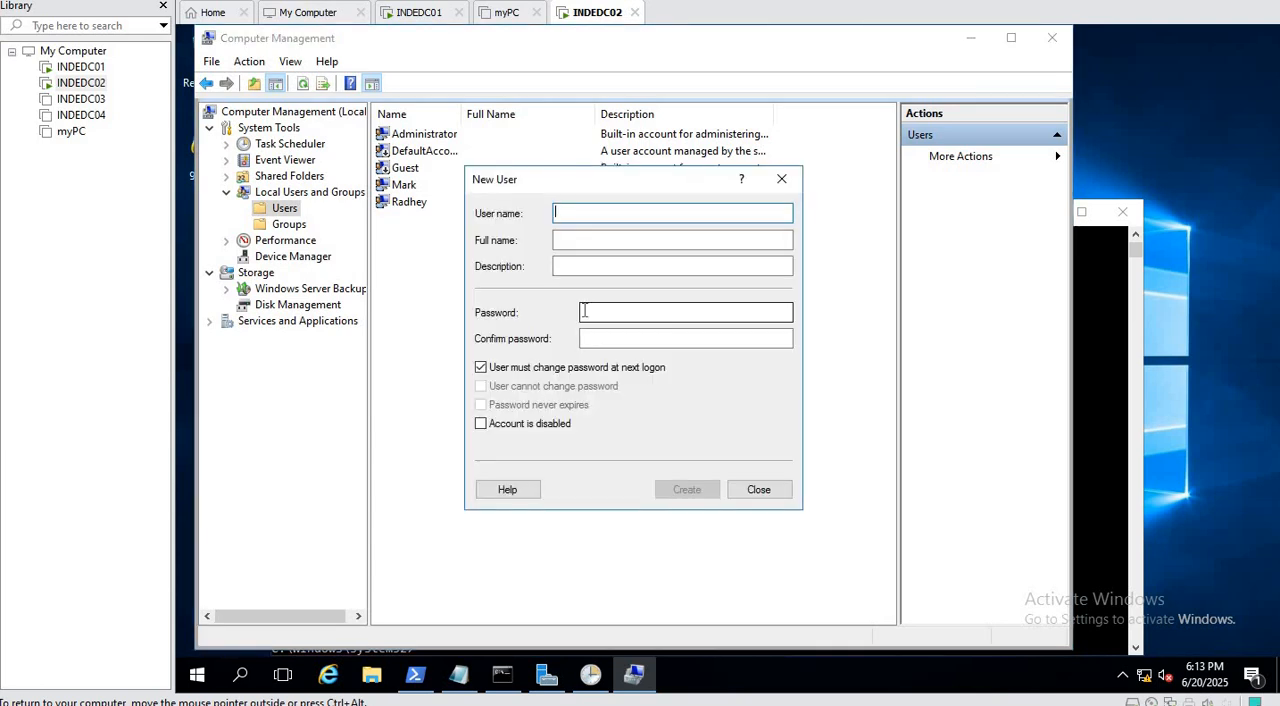
{"action": "left_click", "coordinate": [481, 368]}
{"action": "left_click", "coordinate": [575, 212]}
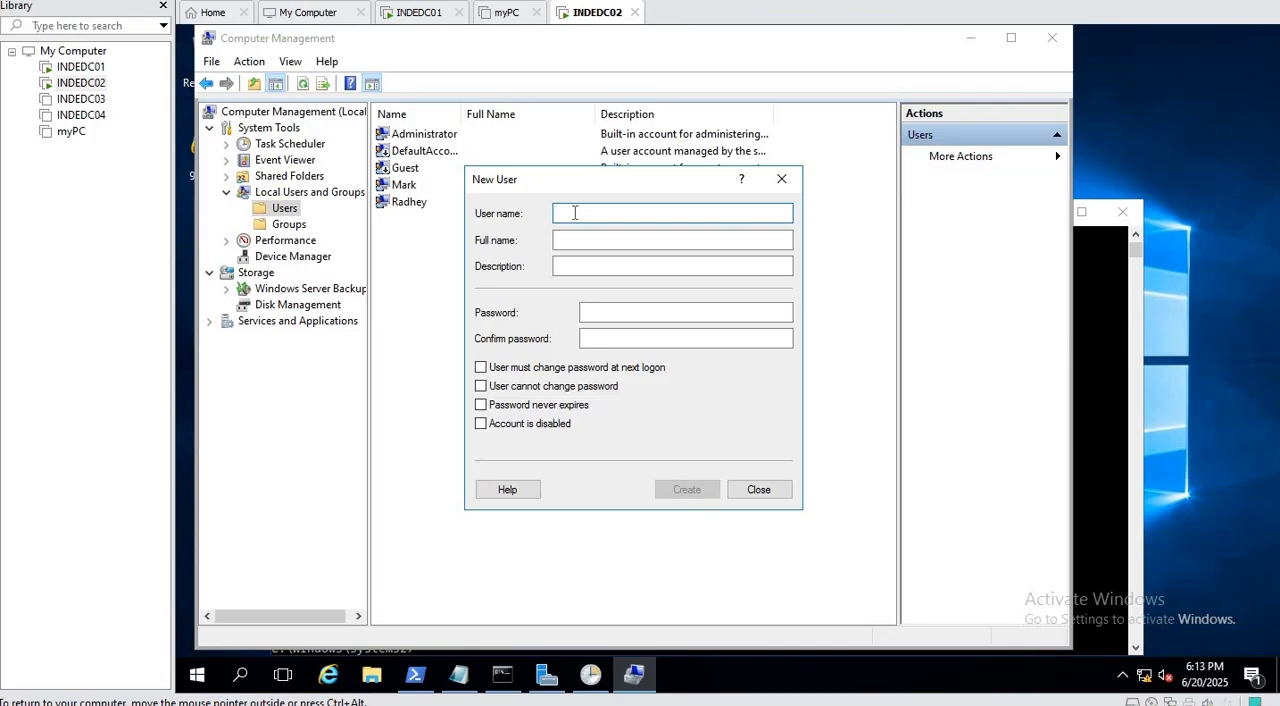
{"action": "type", "text": "K"}
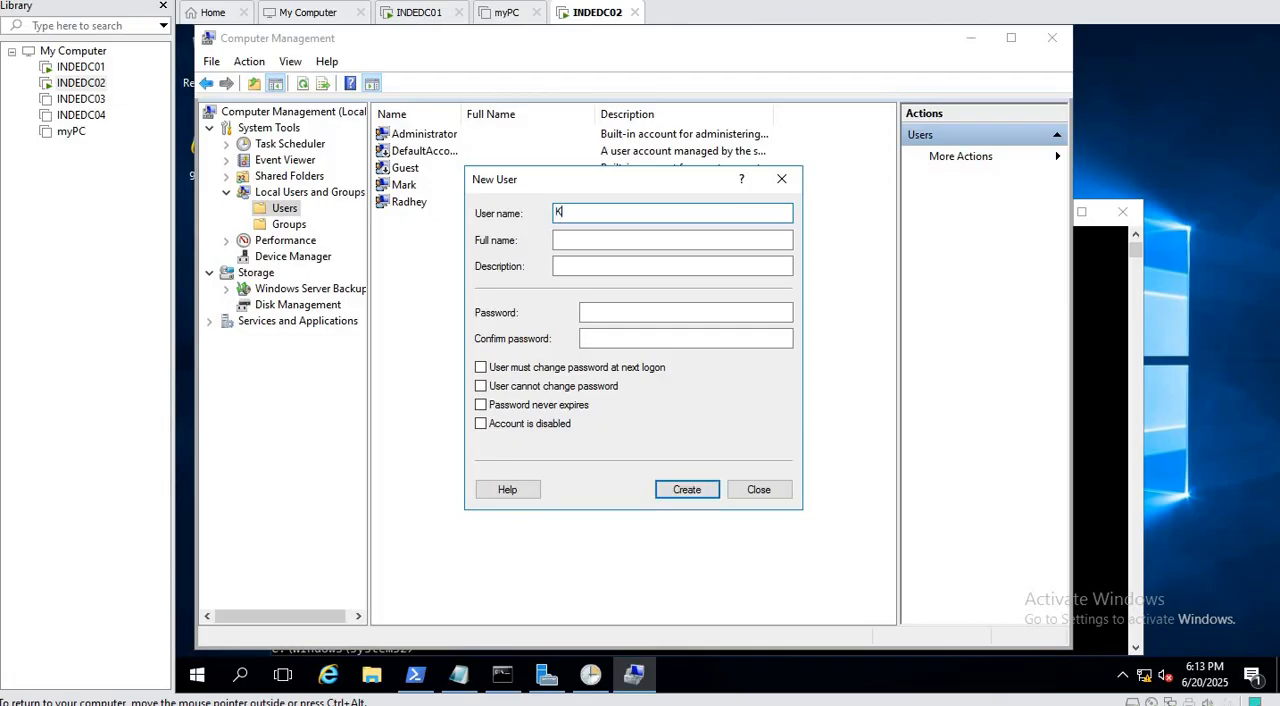
{"action": "type", "text": "rishan"}
Enter and confirm the second account's password, create the account and close the New User dialog.
{"action": "left_click", "coordinate": [606, 313]}
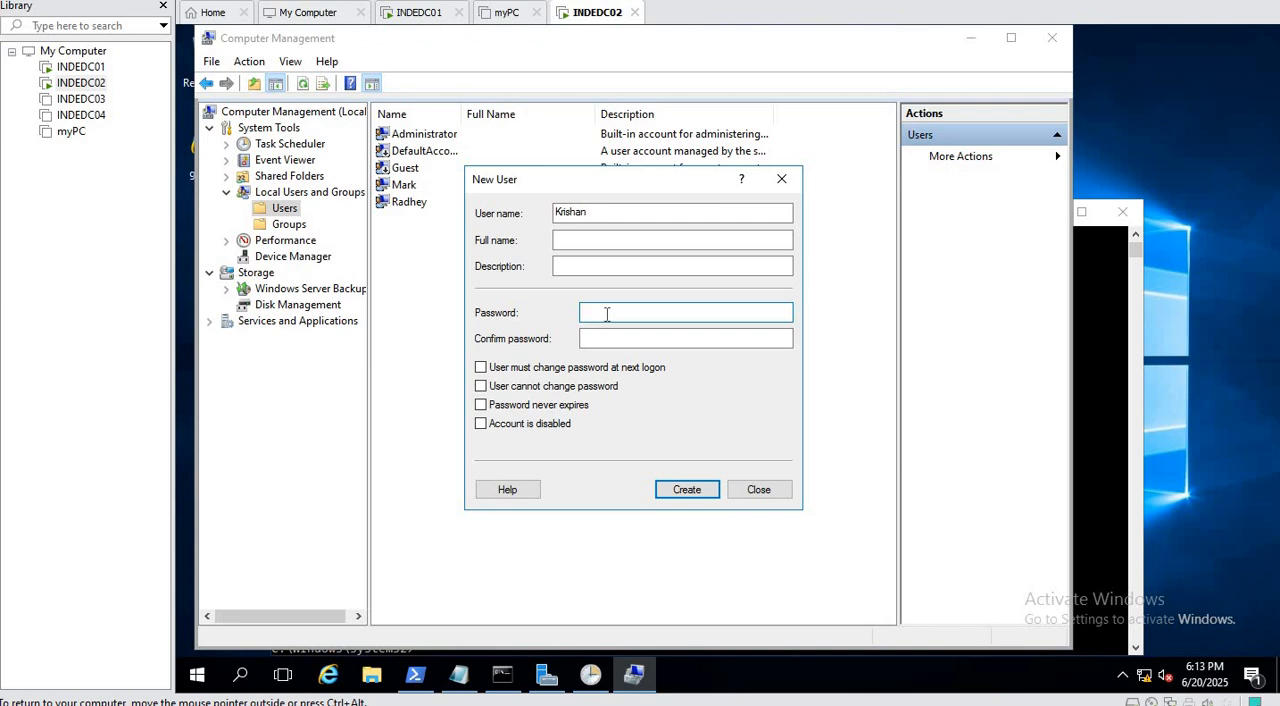
{"action": "type", "text": "••••••••"}
{"action": "key", "text": "Tab"}
{"action": "type", "text": "•"}
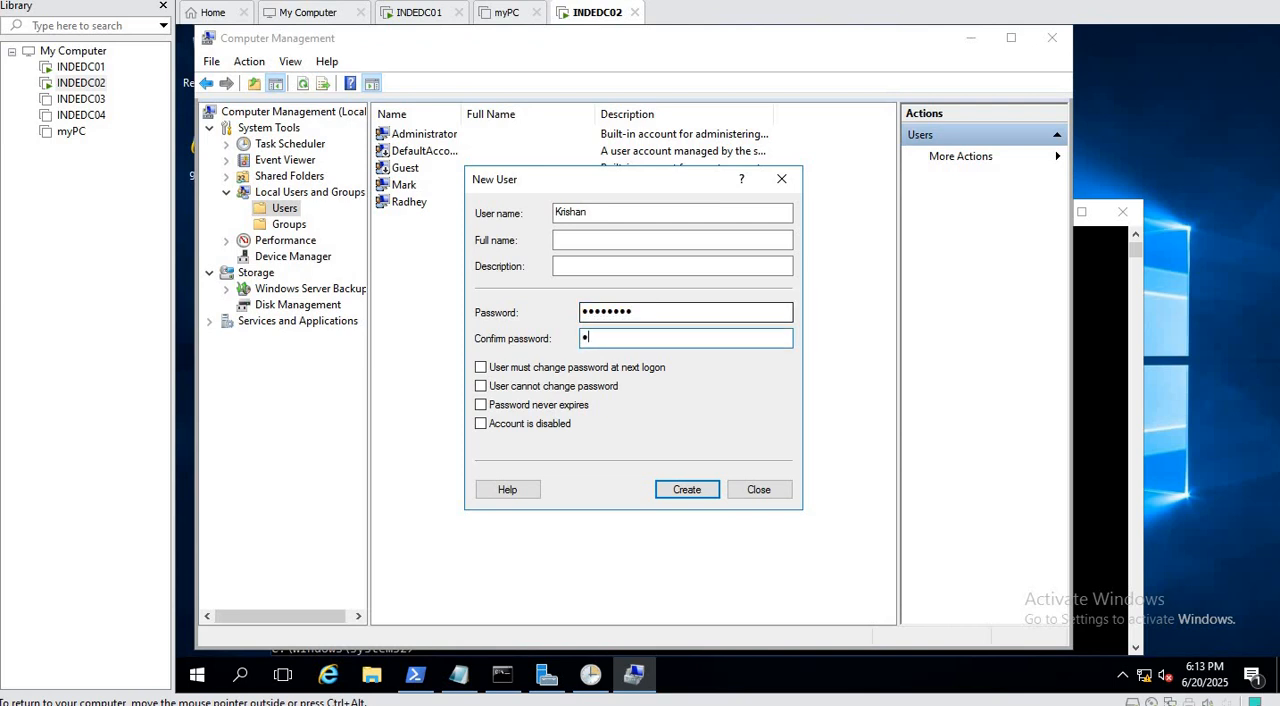
{"action": "type", "text": "•••••••"}
{"action": "left_click", "coordinate": [686, 494]}
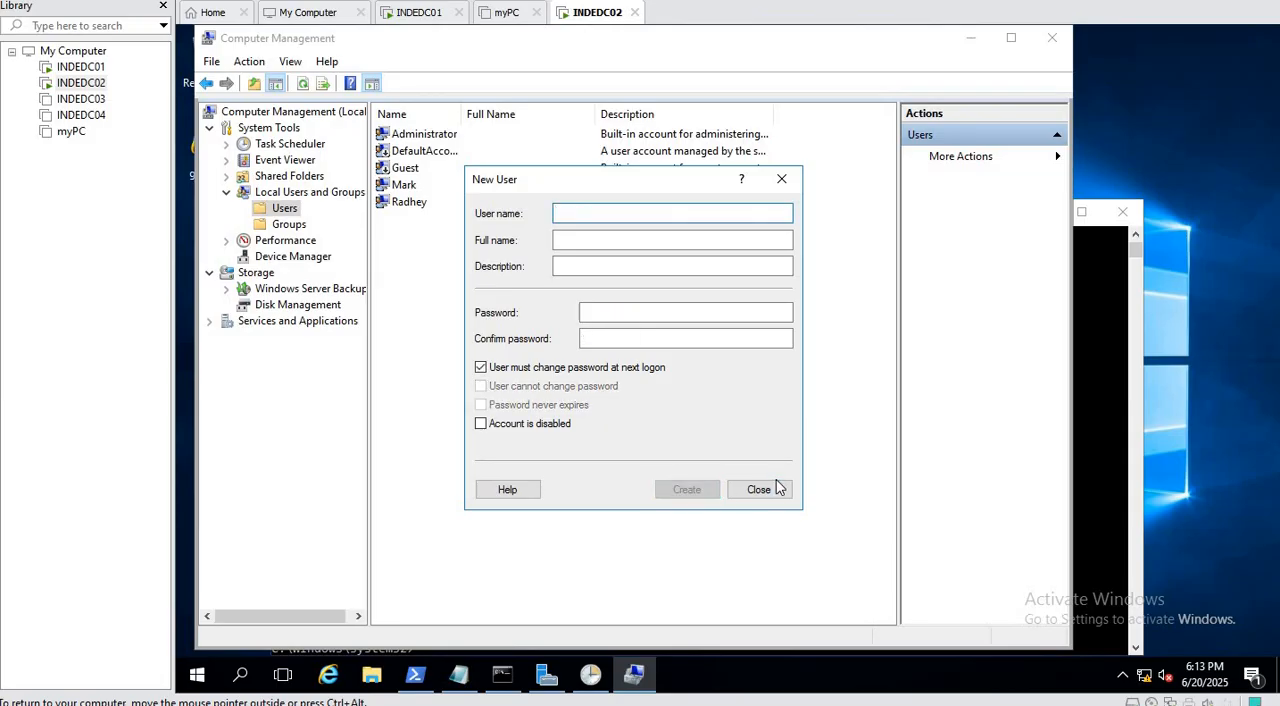
{"action": "left_click", "coordinate": [777, 489]}
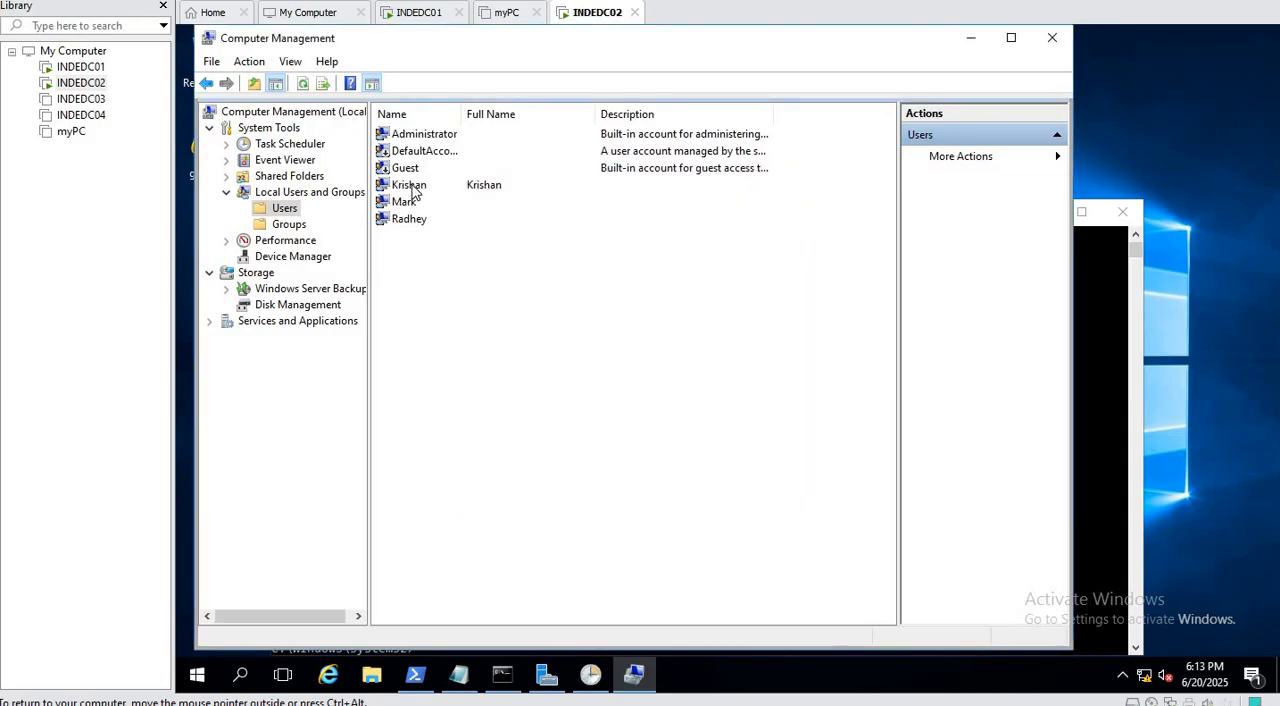
Review the second account's general properties, including its full name, and close them without changes.
{"action": "left_click", "coordinate": [411, 185]}
{"action": "right_click", "coordinate": [411, 185]}
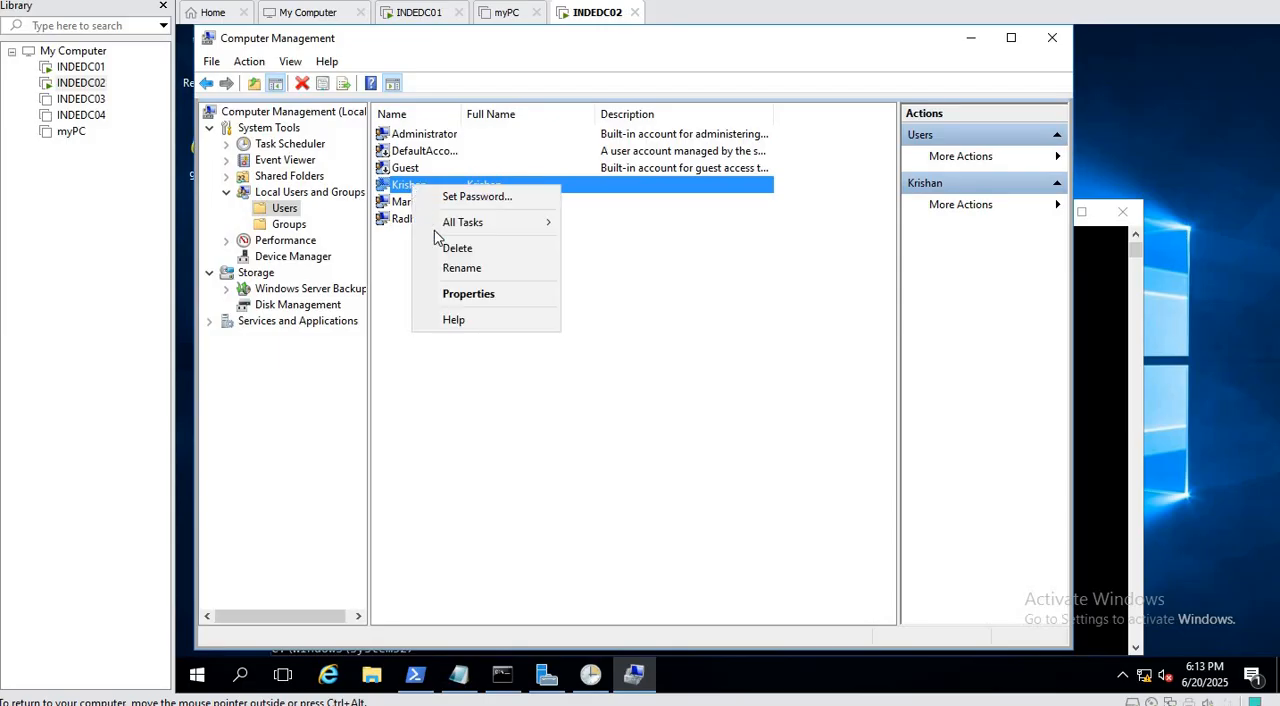
{"action": "left_click", "coordinate": [466, 294]}
{"action": "left_click_drag", "start_coordinate": [617, 248], "coordinate": [512, 260]}
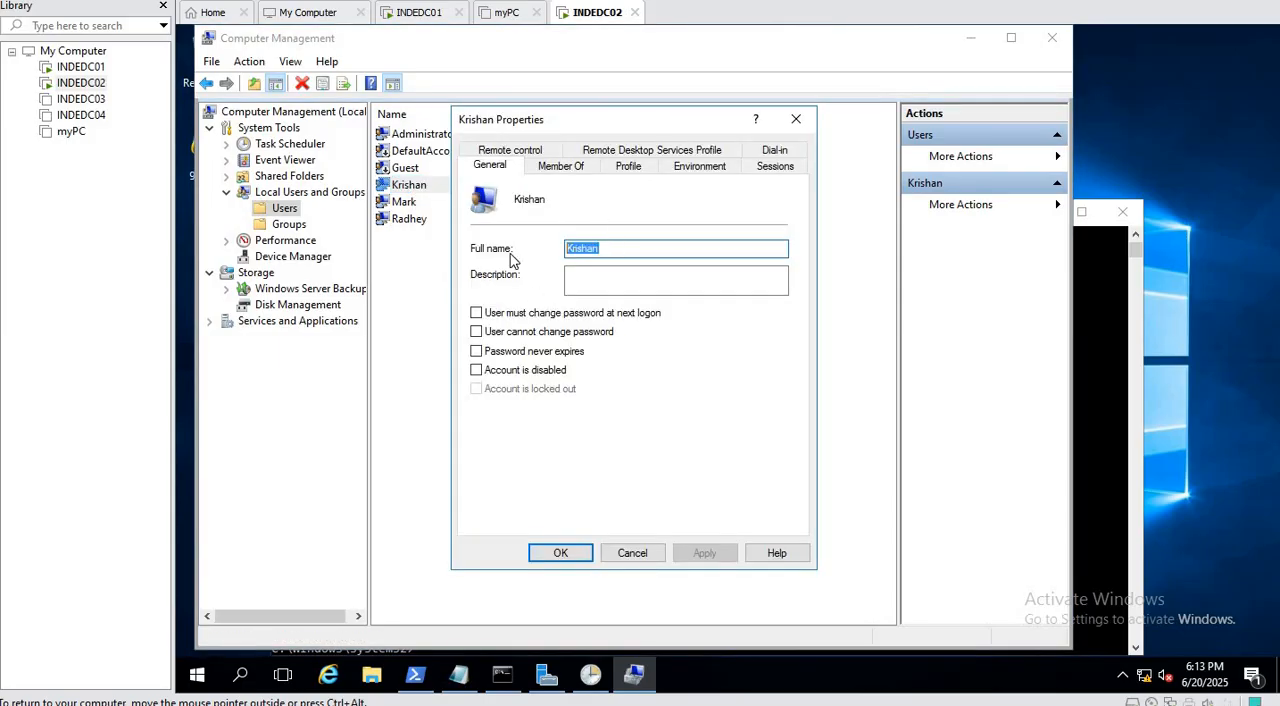
{"action": "left_click", "coordinate": [640, 552]}
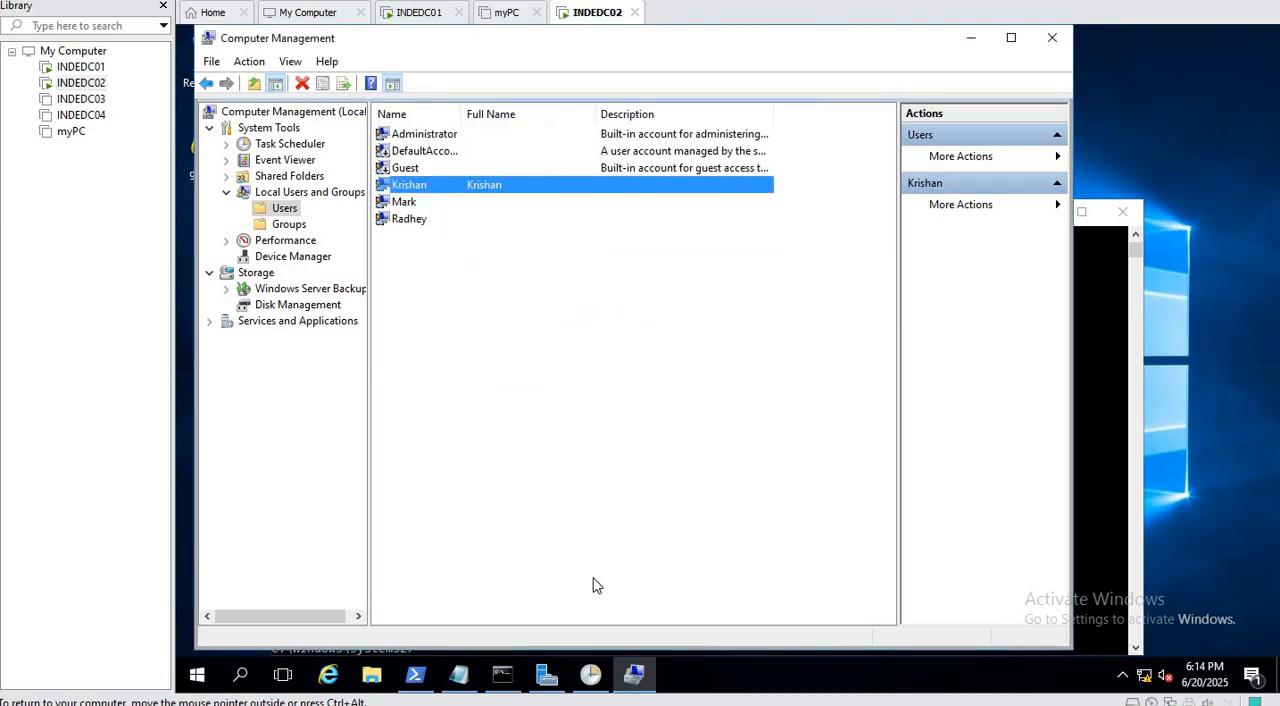
Switch to INDEDC01 and open the Scheduled Tasks preferences of the Local Account mangement GPO.
{"action": "left_click", "coordinate": [411, 15]}
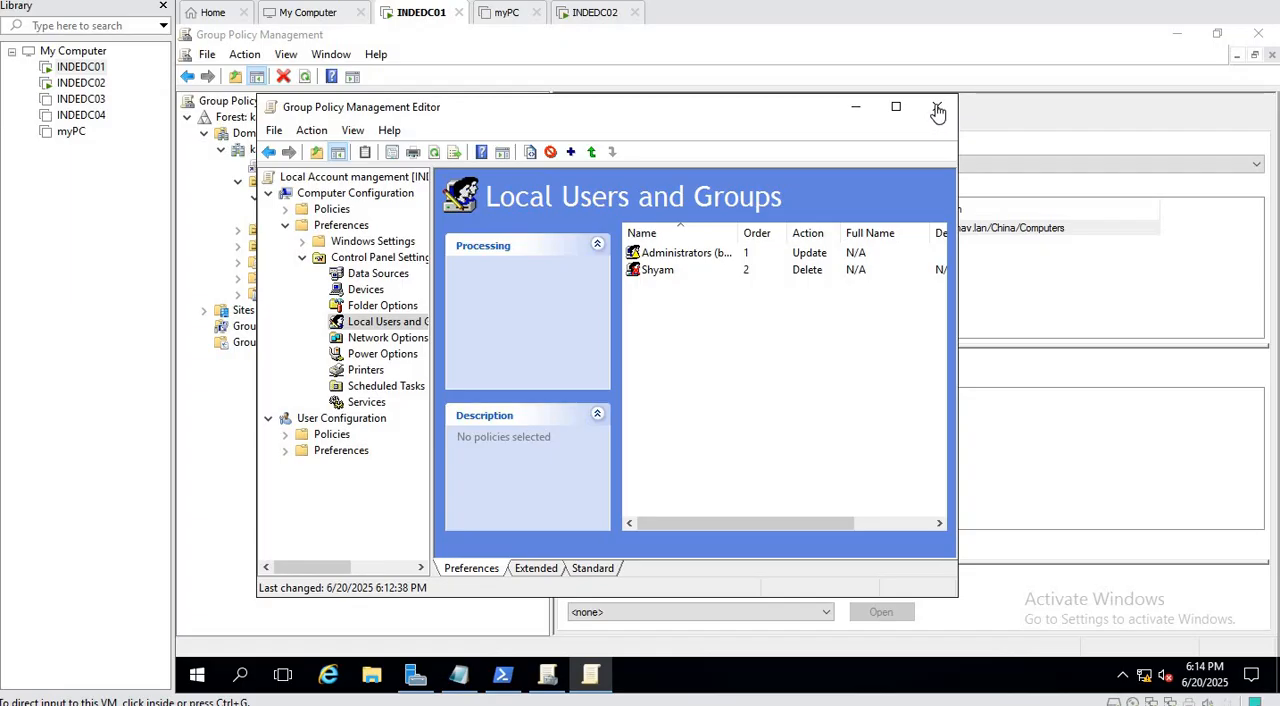
{"action": "left_click", "coordinate": [398, 388]}
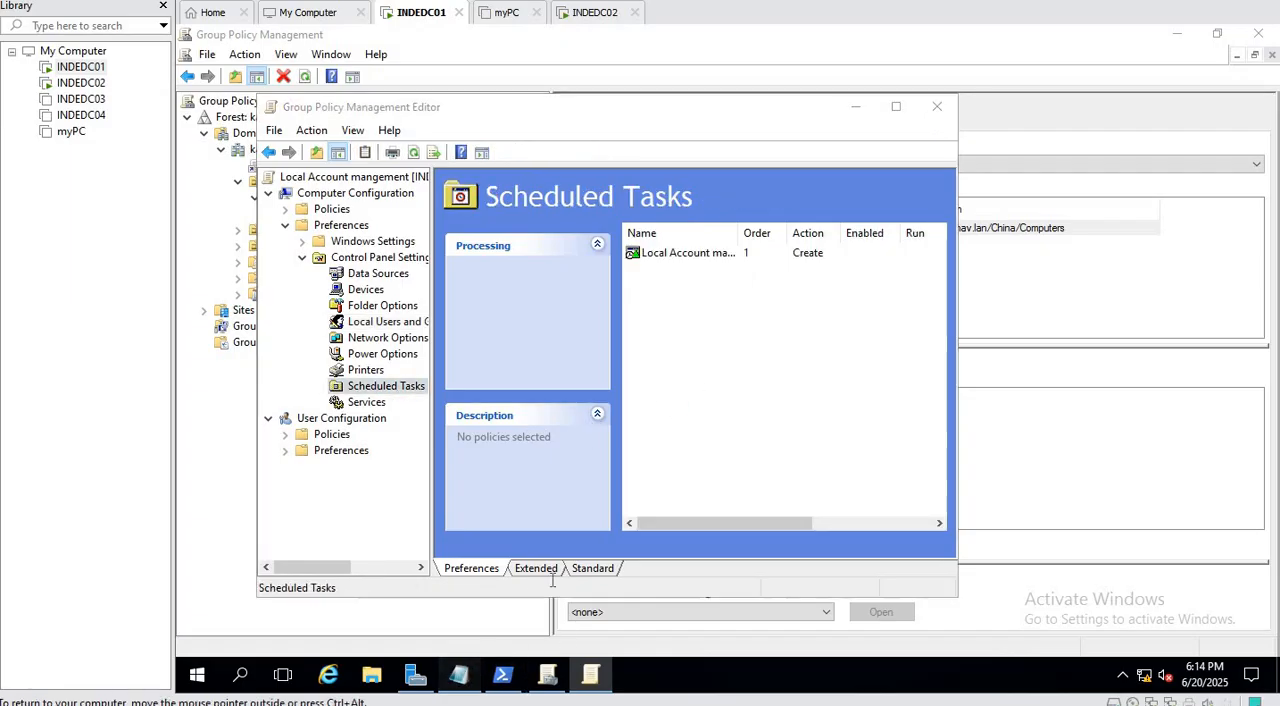
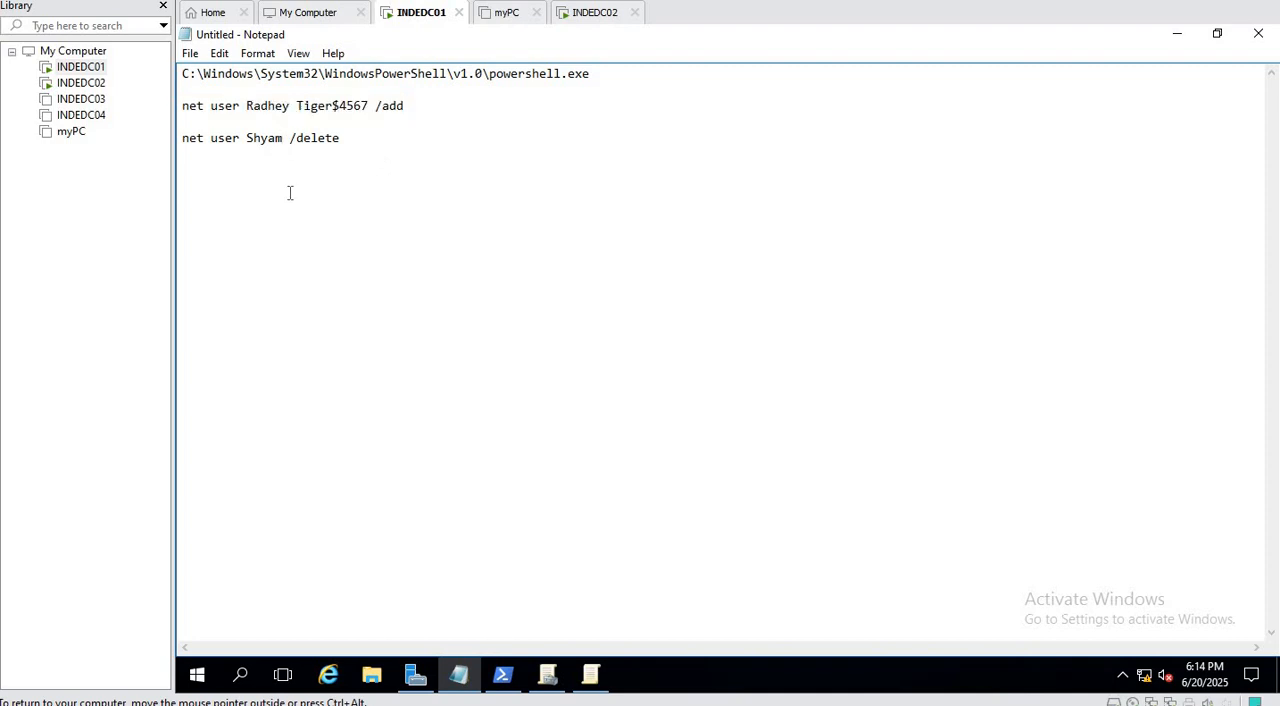
Replace the account name in the Notepad net user /delete command with the new target account's user name and select the whole command.
{"action": "key", "text": "BackSpace"}
{"action": "key", "text": "BackSpace"}
{"action": "key", "text": "BackSpace"}
{"action": "key", "text": "BackSpace"}
{"action": "key", "text": "BackSpace"}
{"action": "type", "text": "Krishan"}
{"action": "left_click", "coordinate": [361, 145]}
{"action": "left_click_drag", "start_coordinate": [339, 146], "coordinate": [182, 146]}
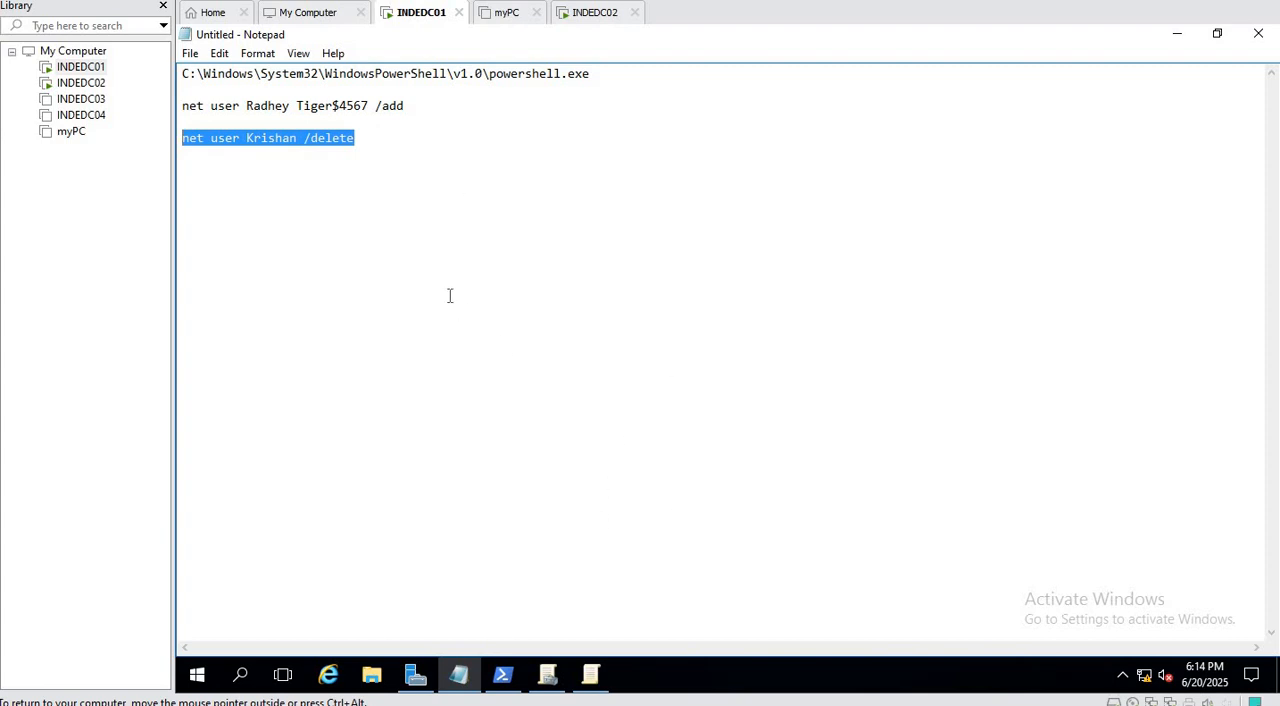
Open the Local Account mangement scheduled task's properties in Group Policy Management Editor and select its Start a program action.
{"action": "left_click", "coordinate": [590, 678]}
{"action": "right_click", "coordinate": [663, 254]}
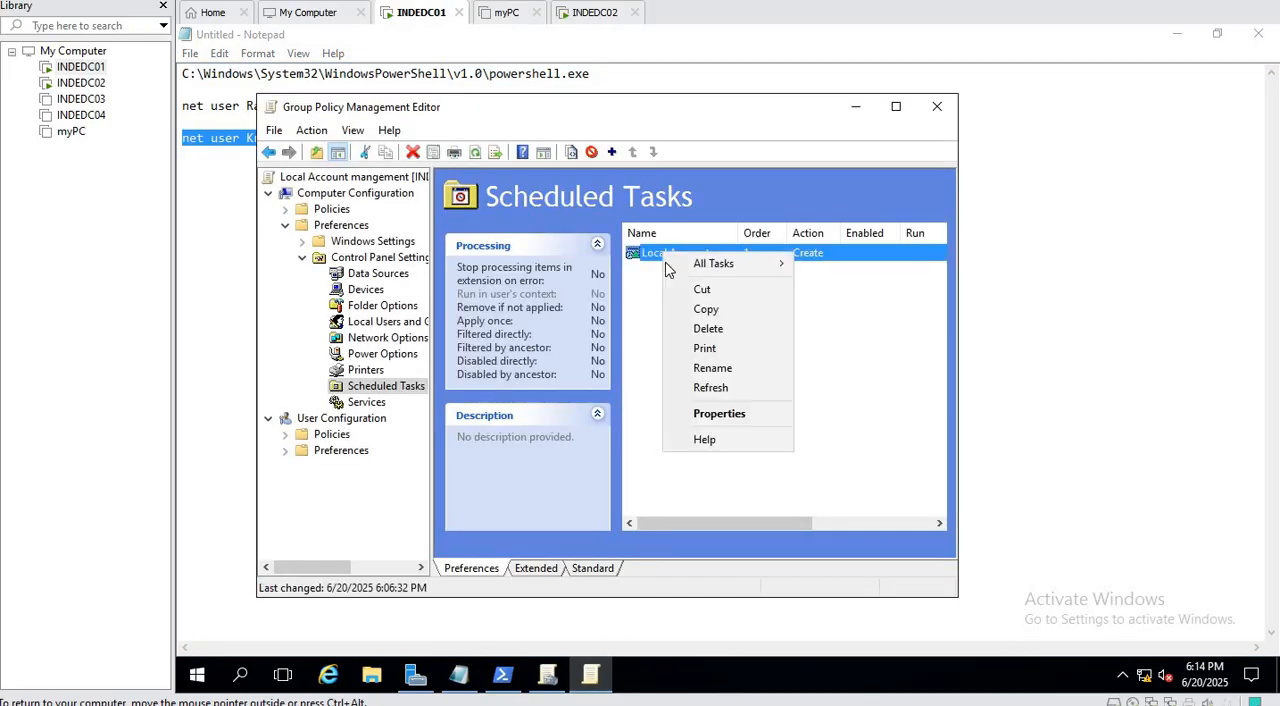
{"action": "left_click", "coordinate": [745, 413]}
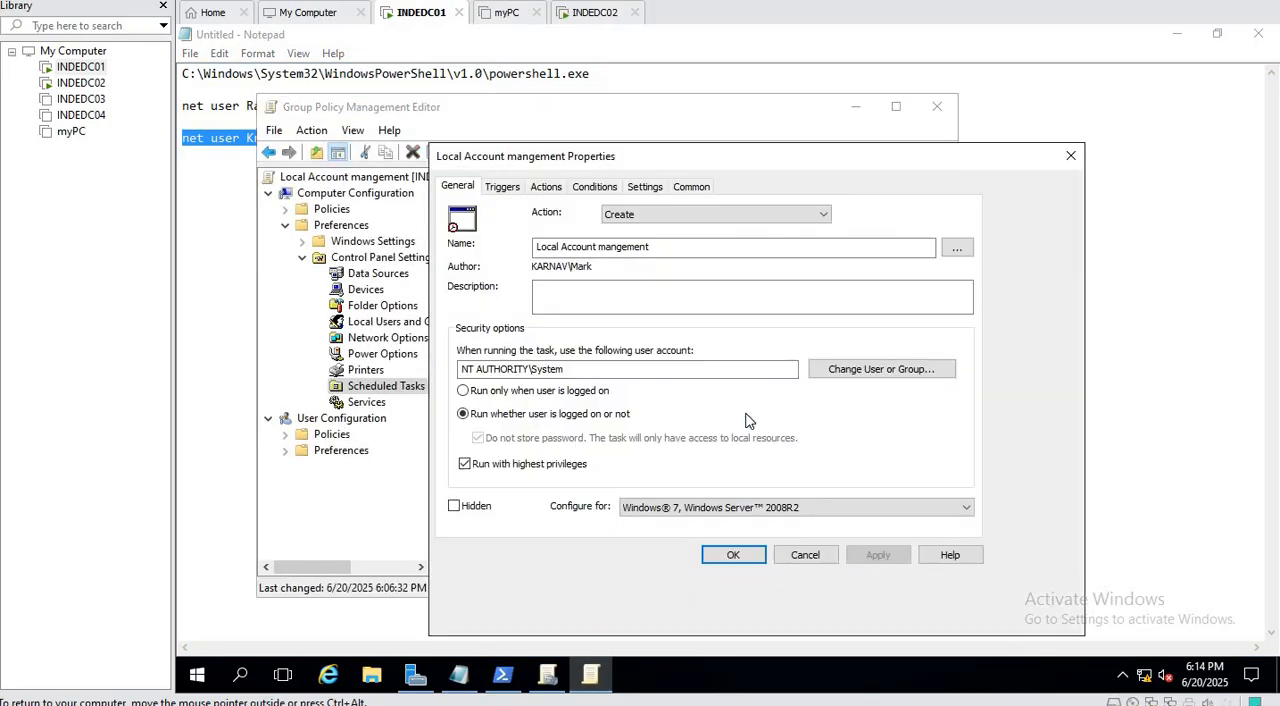
{"action": "left_click", "coordinate": [540, 192]}
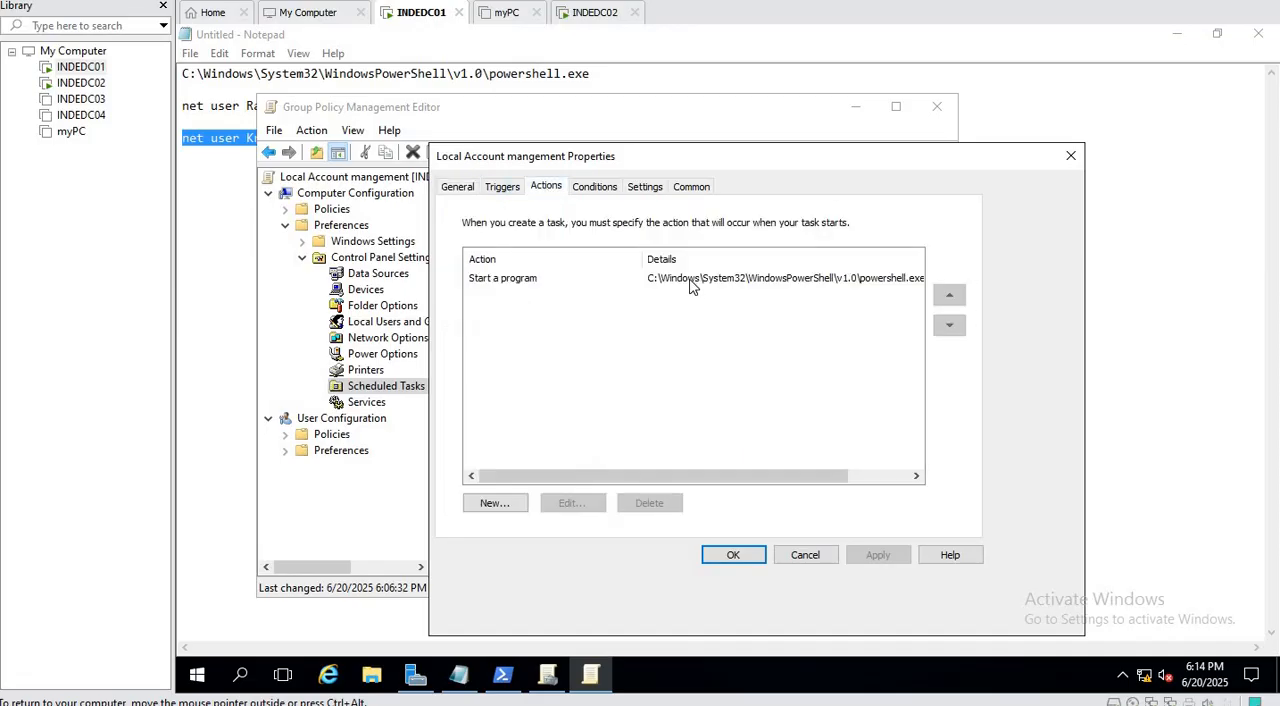
{"action": "left_click", "coordinate": [500, 279]}
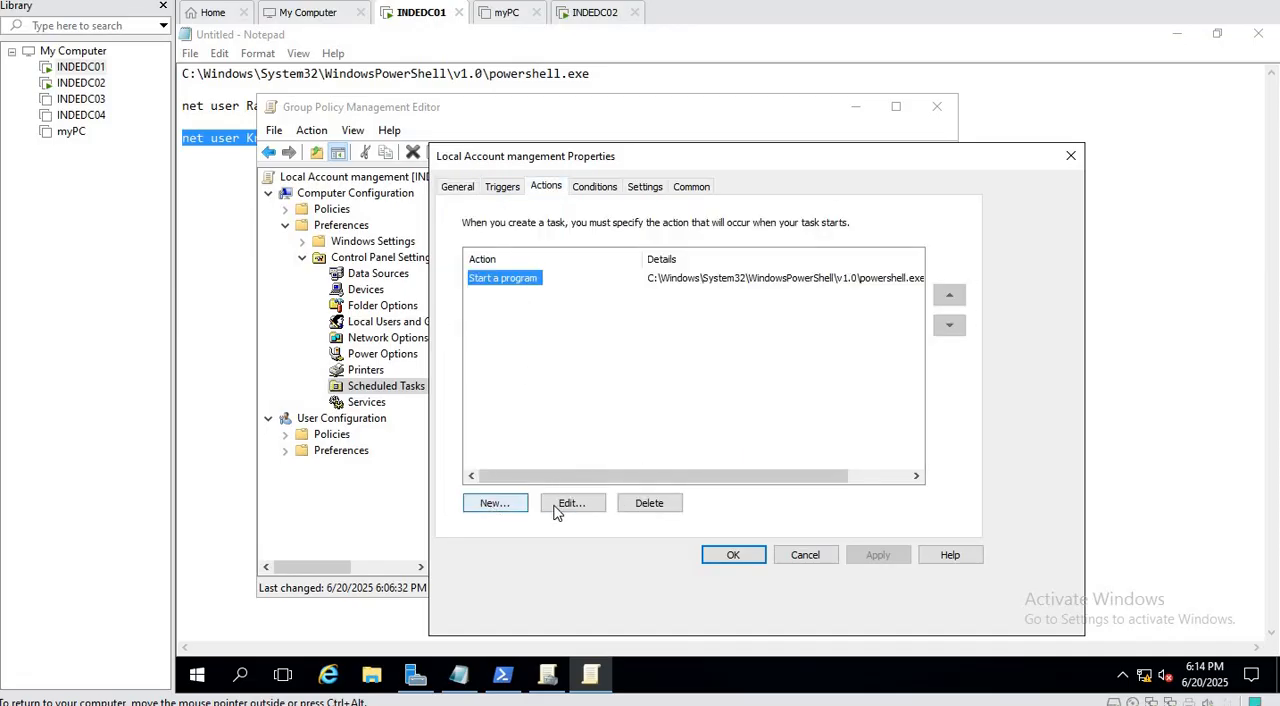
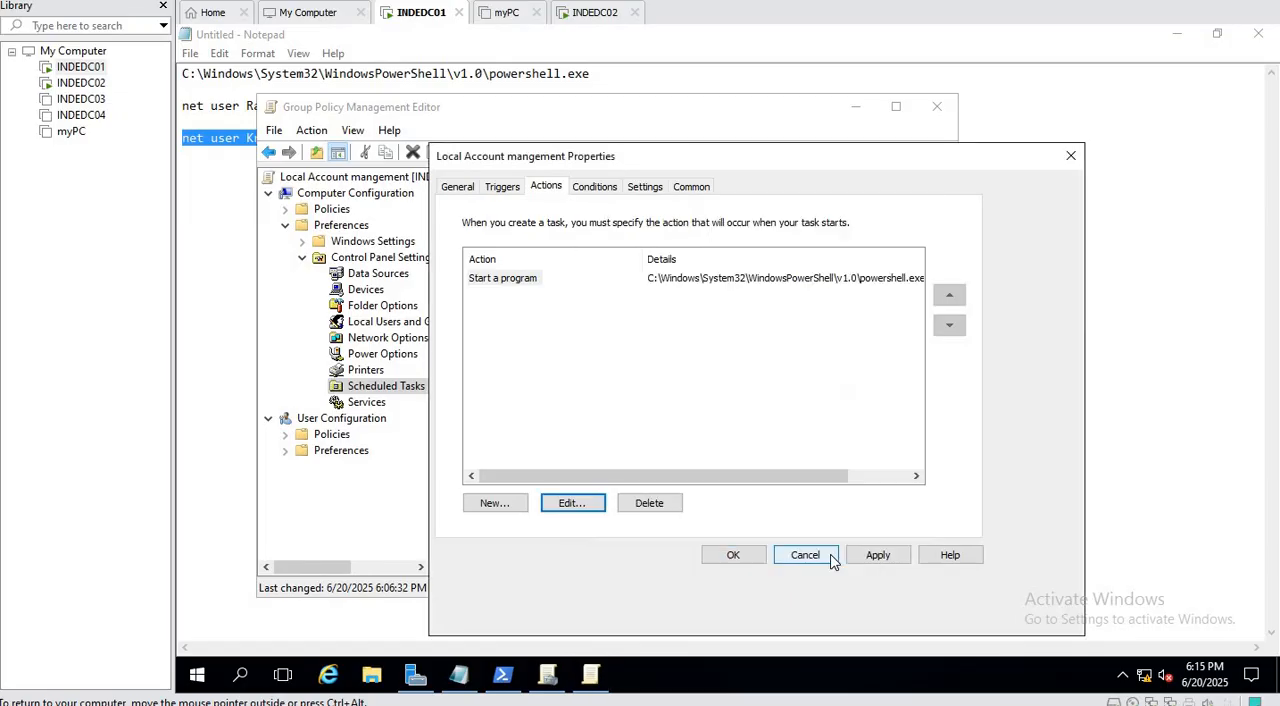
Apply the edited Start a program action to the Local Account mangement scheduled task.
{"action": "left_click", "coordinate": [877, 555]}
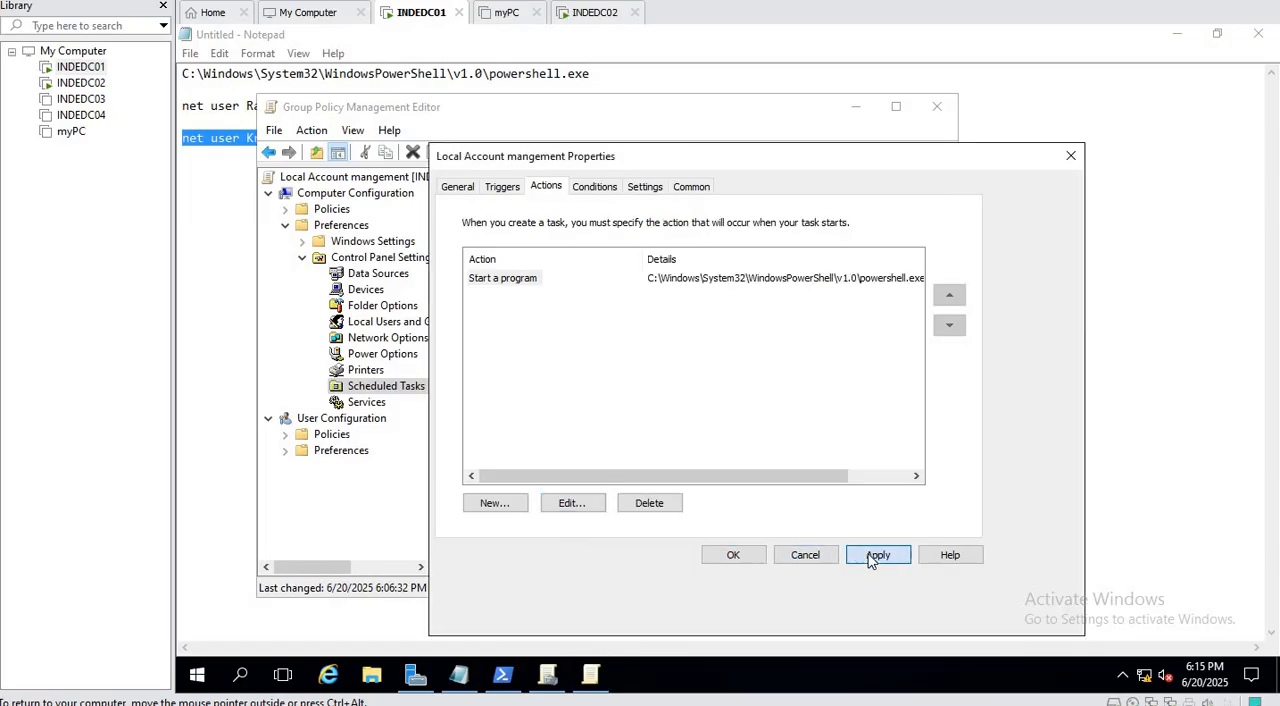
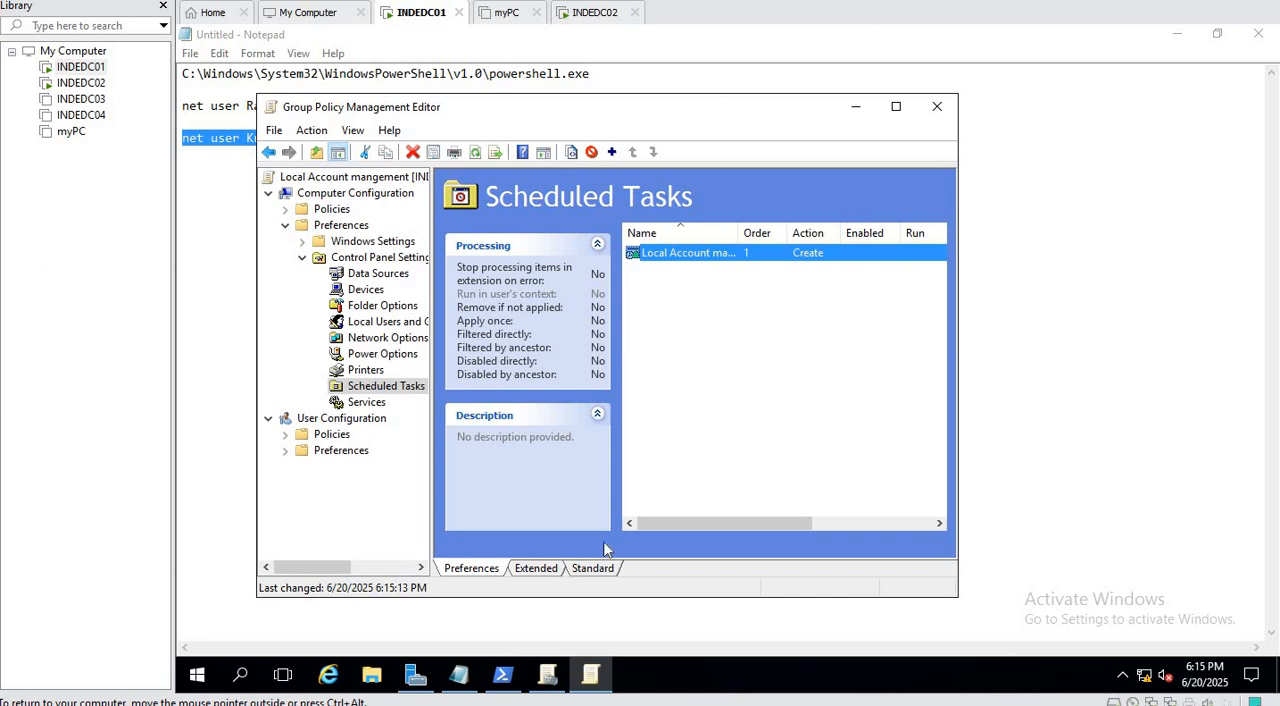
Switch to the Notepad notes to view the prepared net user add and delete commands.
{"action": "left_click", "coordinate": [458, 675]}
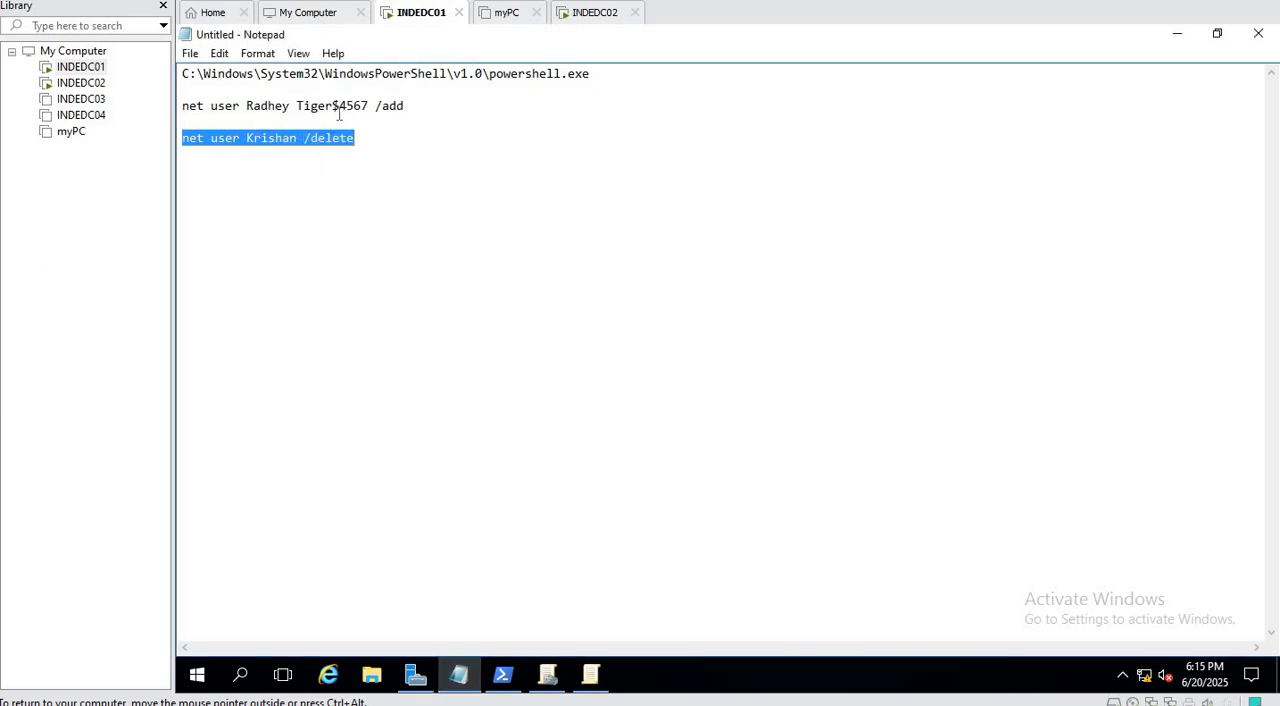
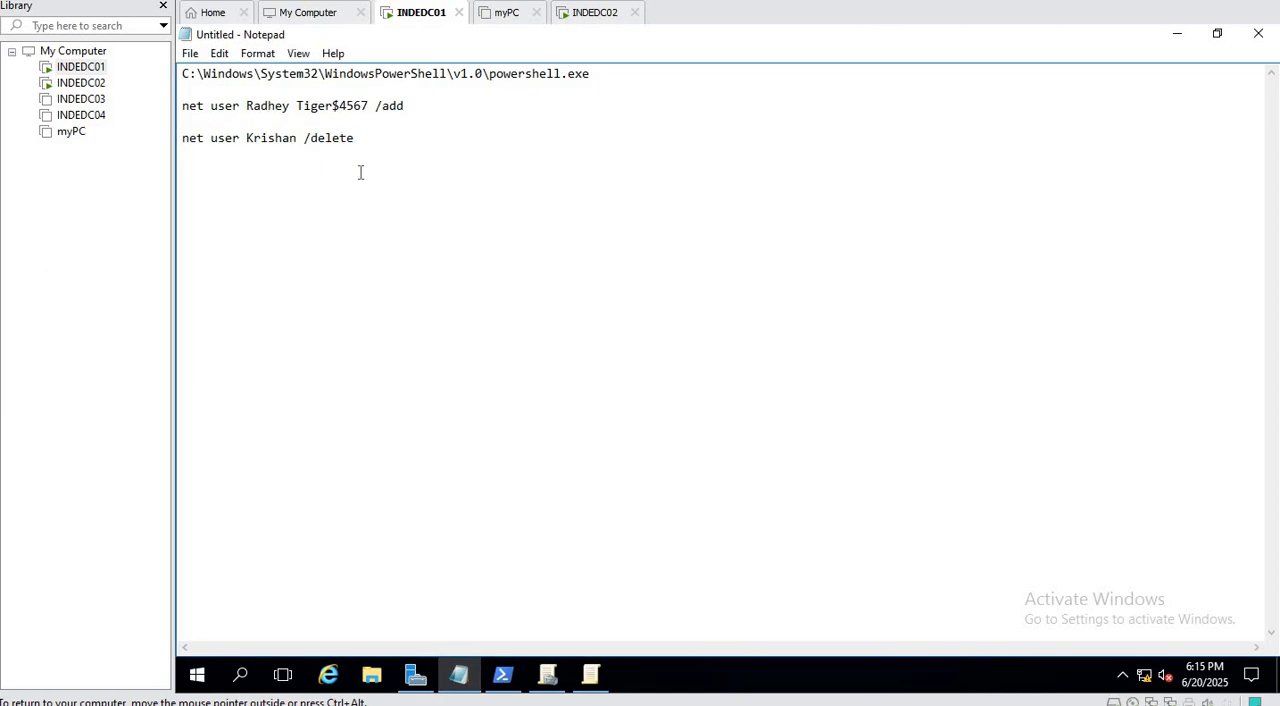
Replace the special character in the account password of the net user add command with @, and select all the notes.
{"action": "key", "text": "BackSpace"}
{"action": "type", "text": "@"}
{"action": "key", "text": "ctrl+a"}
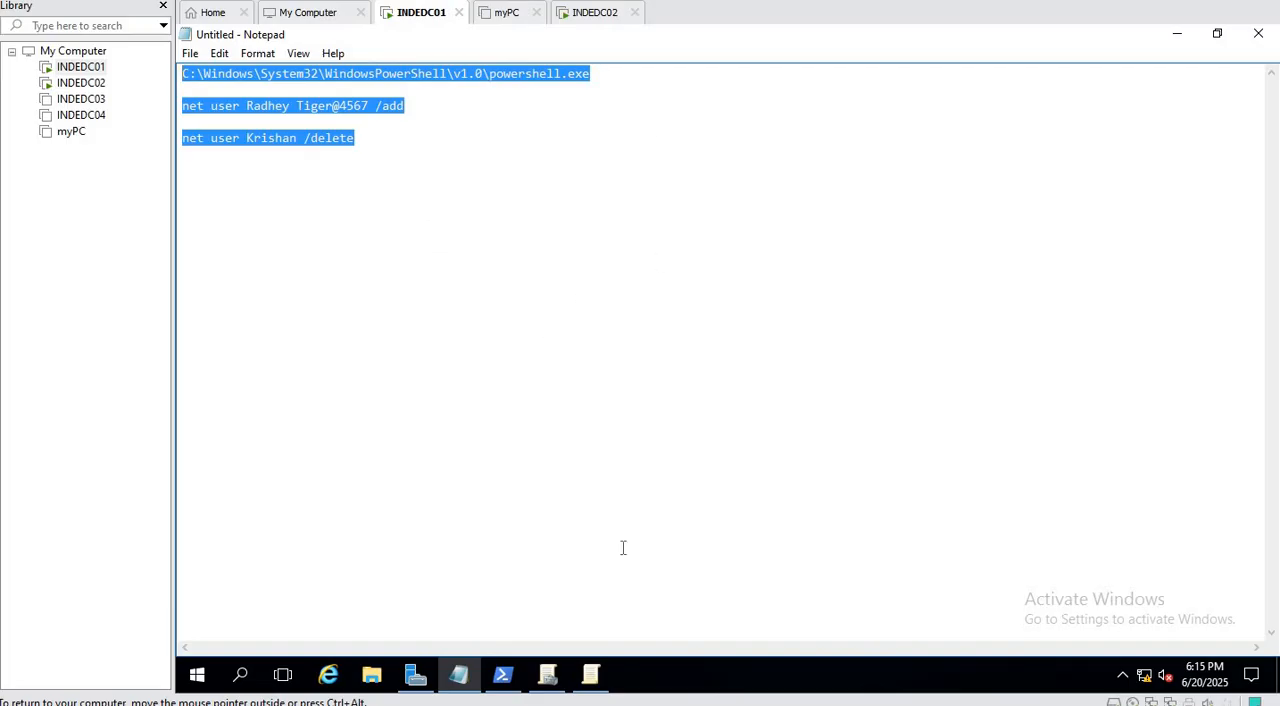
Switch to the INDEDC02 machine and force a Group Policy update with gpupdate /force in Command Prompt.
{"action": "left_click", "coordinate": [602, 14]}
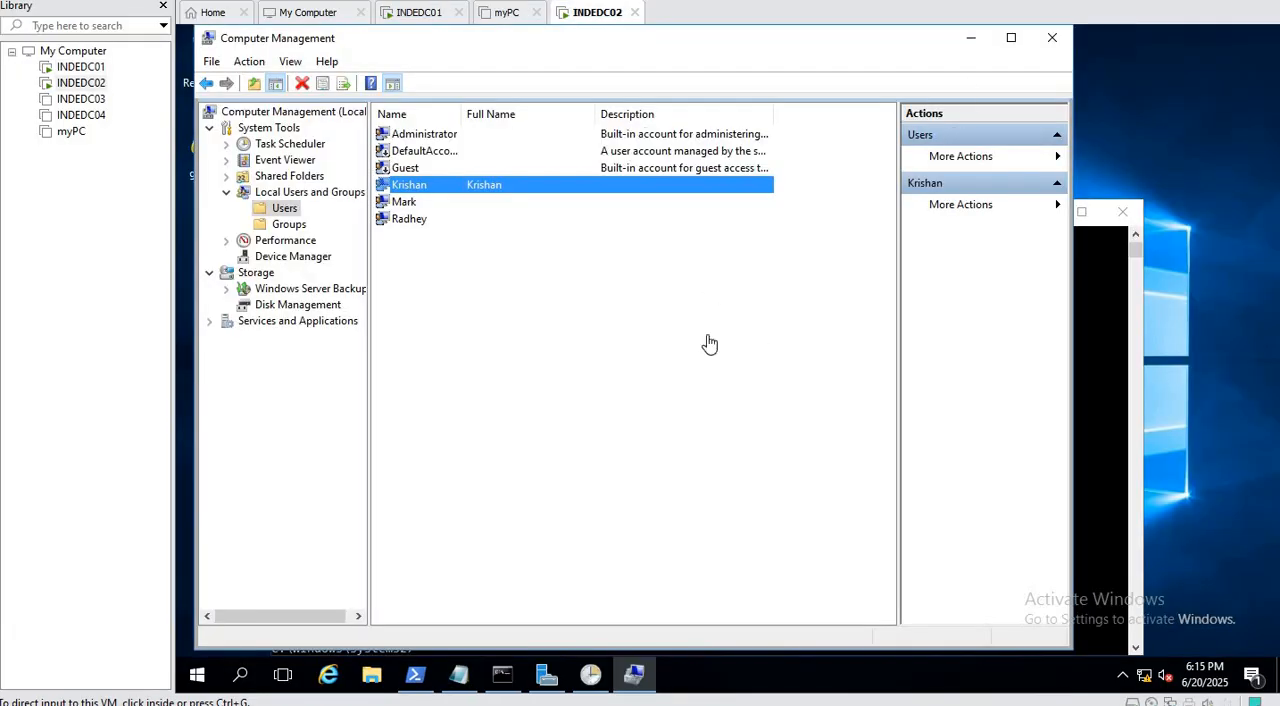
{"action": "left_click", "coordinate": [1108, 354]}
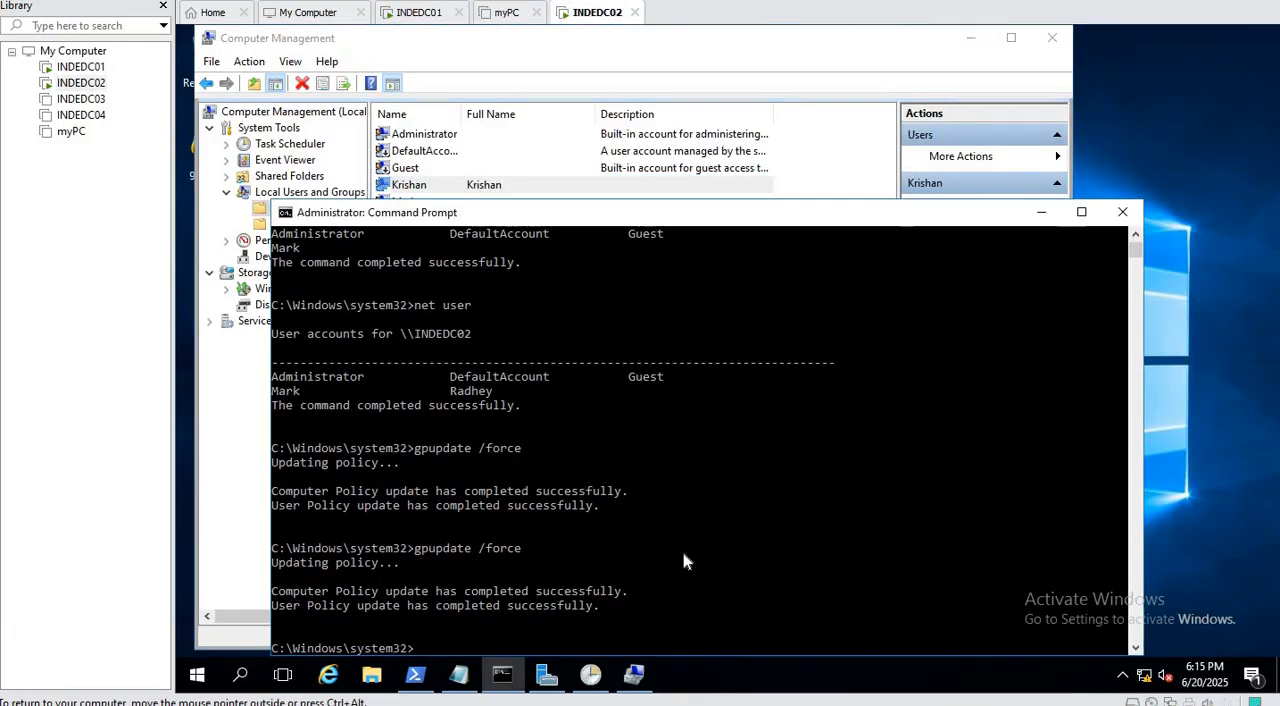
{"action": "key", "text": "Up"}
{"action": "key", "text": "Return"}
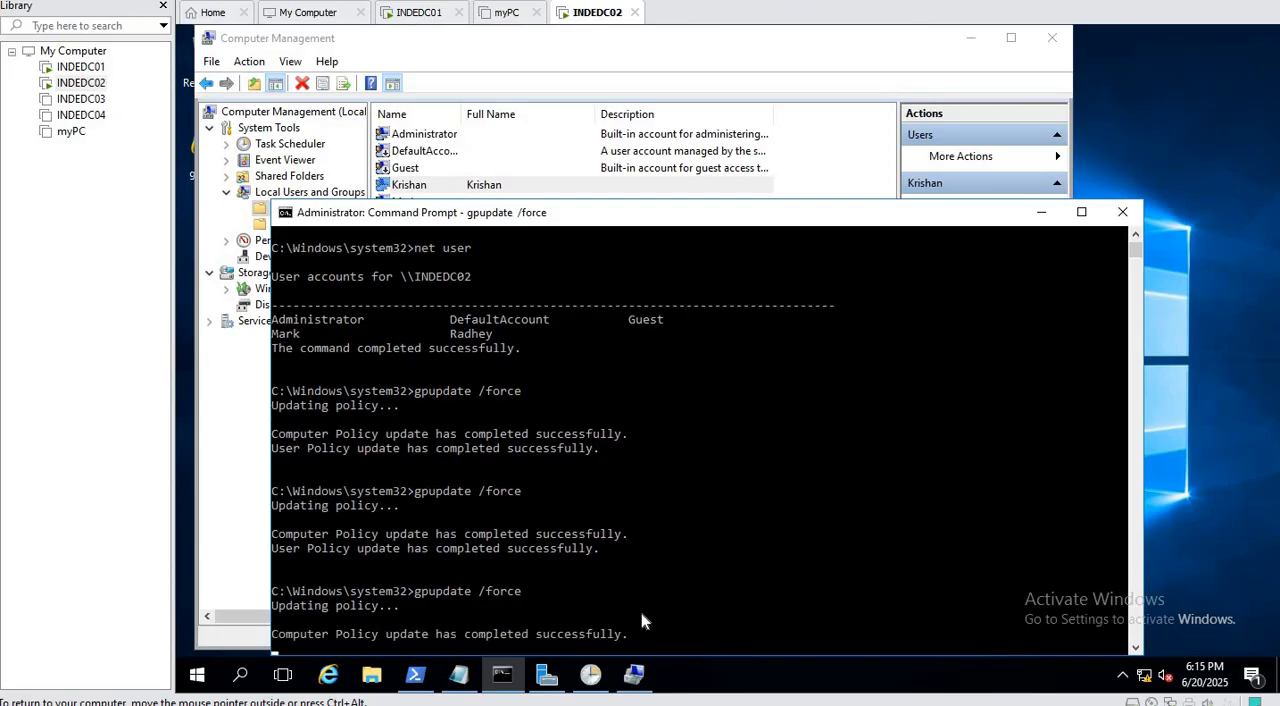
Refresh the local Users list in Computer Management and check whether the account targeted for deletion is still listed.
{"action": "left_click", "coordinate": [779, 47]}
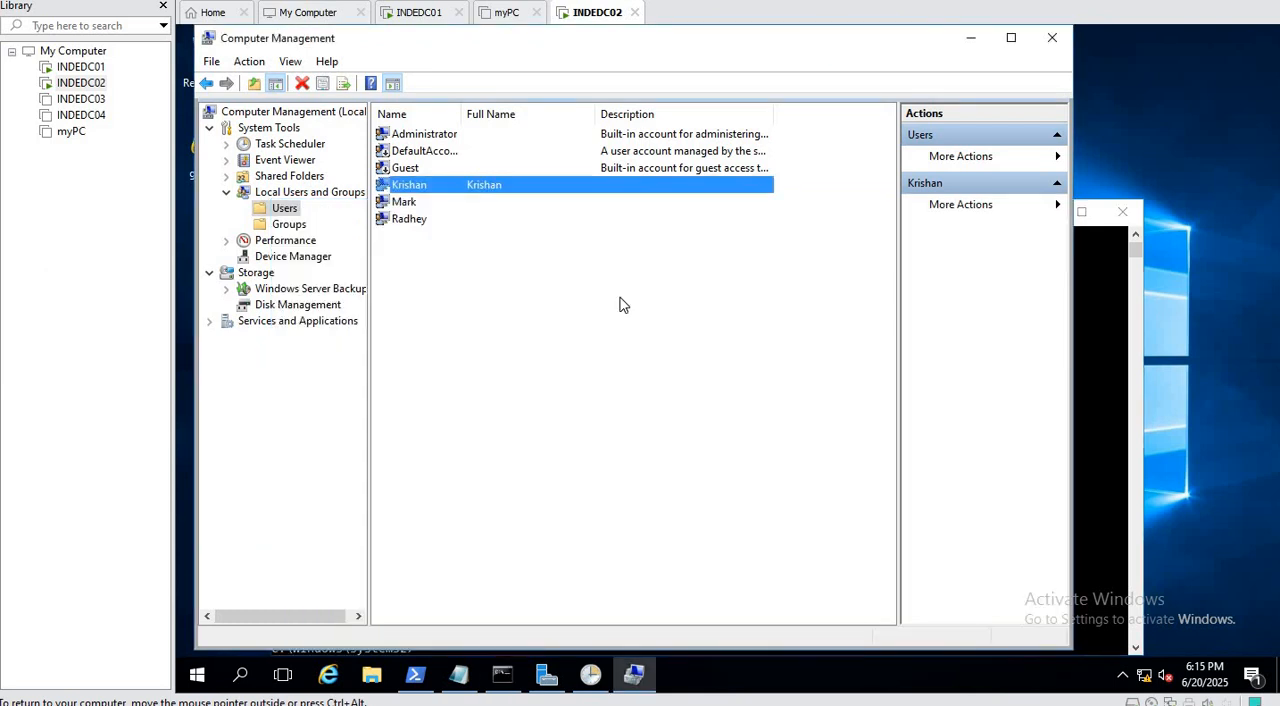
{"action": "left_click", "coordinate": [289, 225]}
{"action": "left_click", "coordinate": [284, 208]}
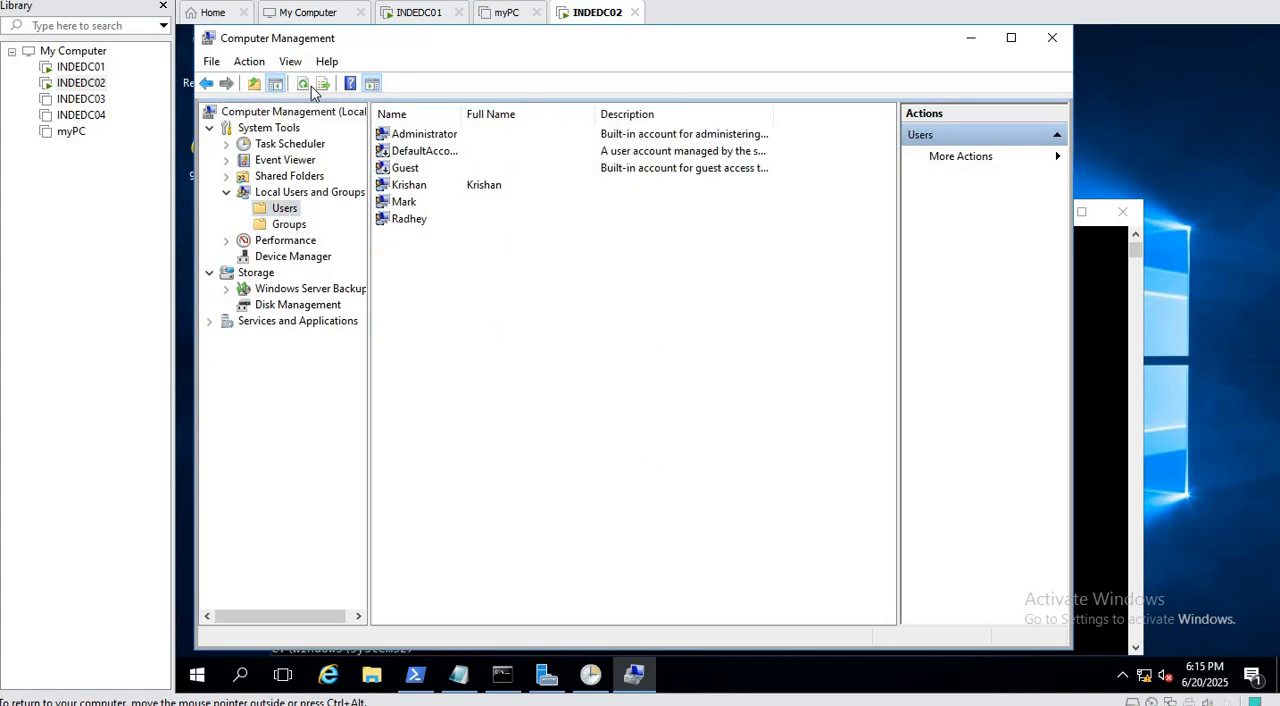
{"action": "left_click", "coordinate": [303, 84]}
{"action": "left_click", "coordinate": [300, 226]}
{"action": "left_click", "coordinate": [284, 208]}
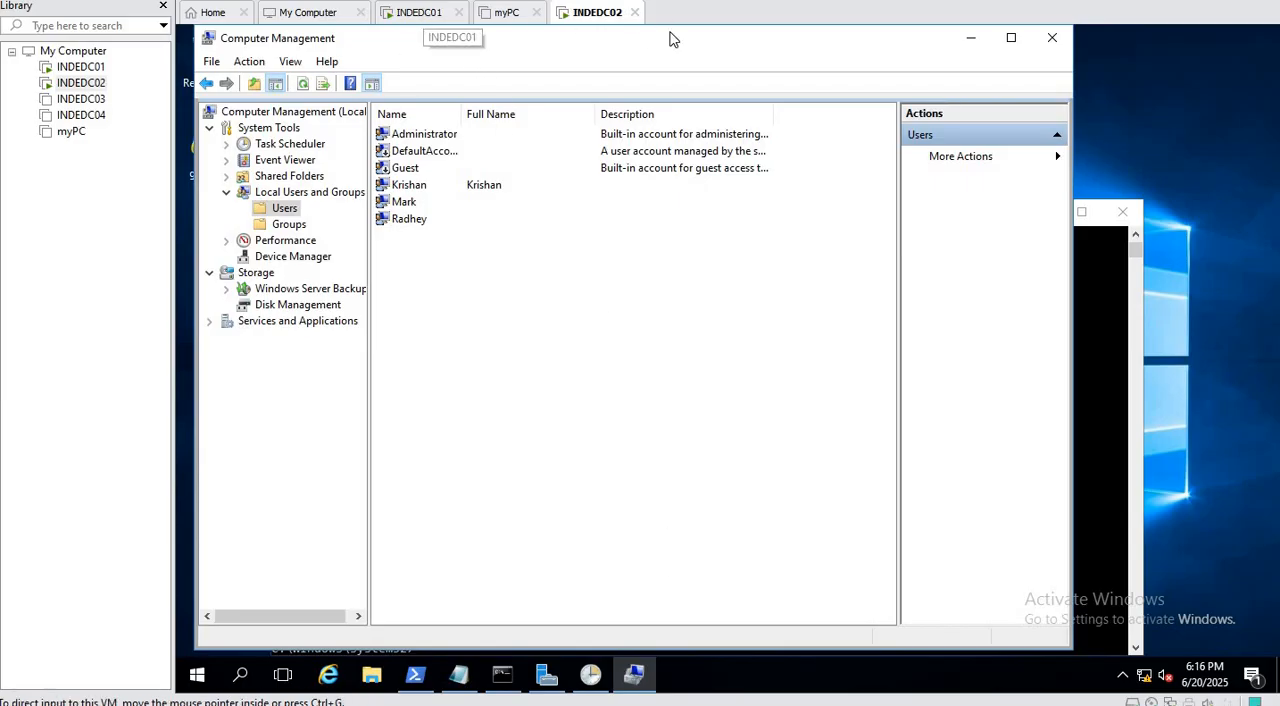
On INDEDC01, open the Local Account mangement scheduled task's weekly trigger in Group Policy Management Editor and edit the minutes of its start time.
{"action": "left_click", "coordinate": [420, 14]}
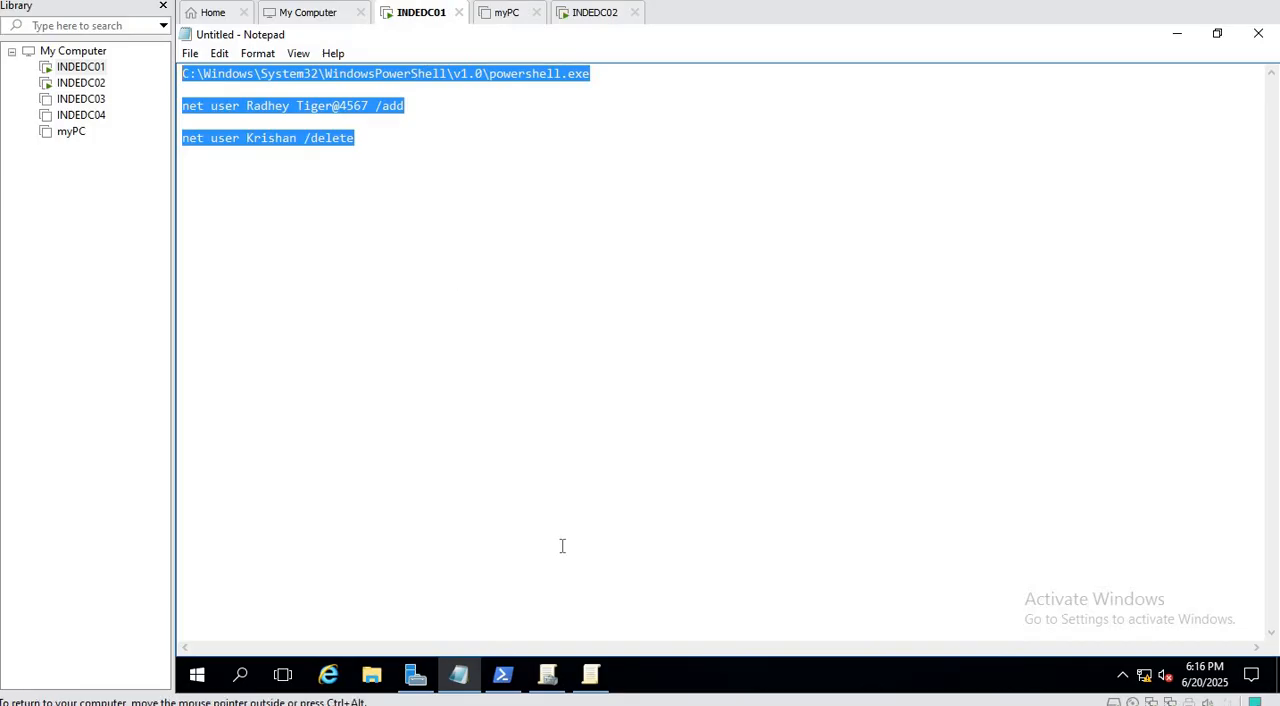
{"action": "left_click", "coordinate": [591, 675]}
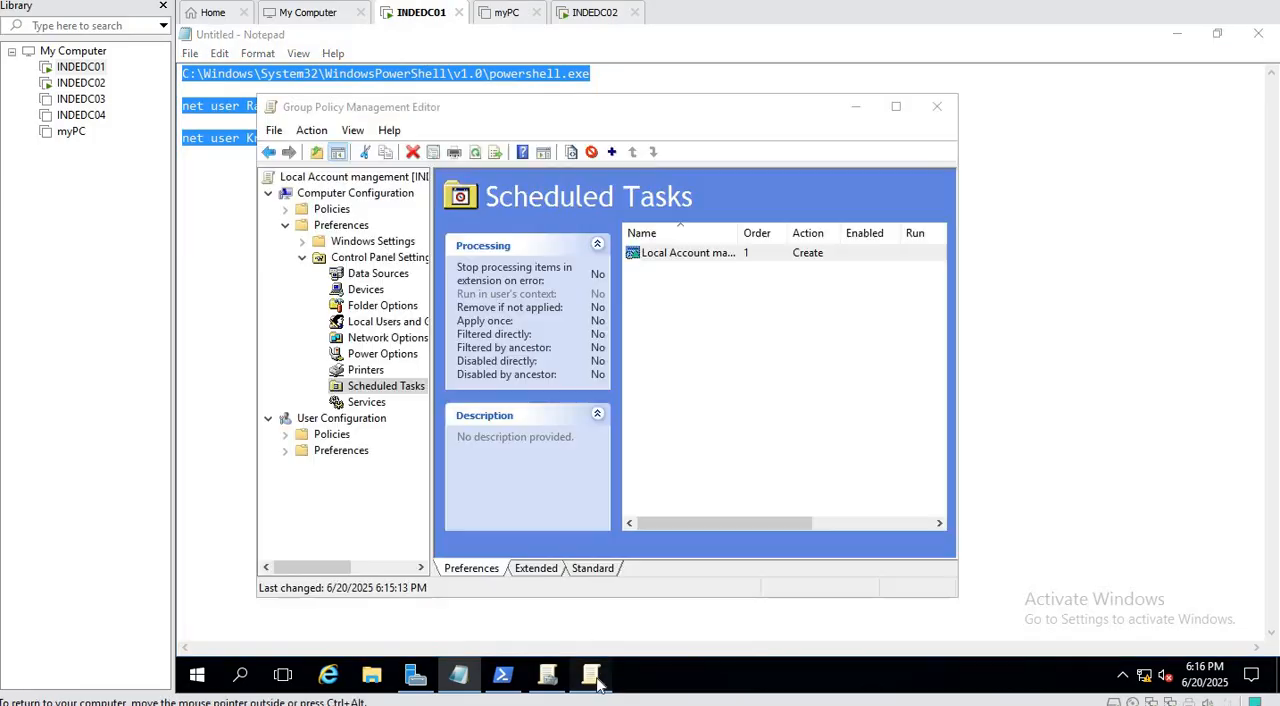
{"action": "right_click", "coordinate": [660, 258]}
{"action": "left_click", "coordinate": [714, 415]}
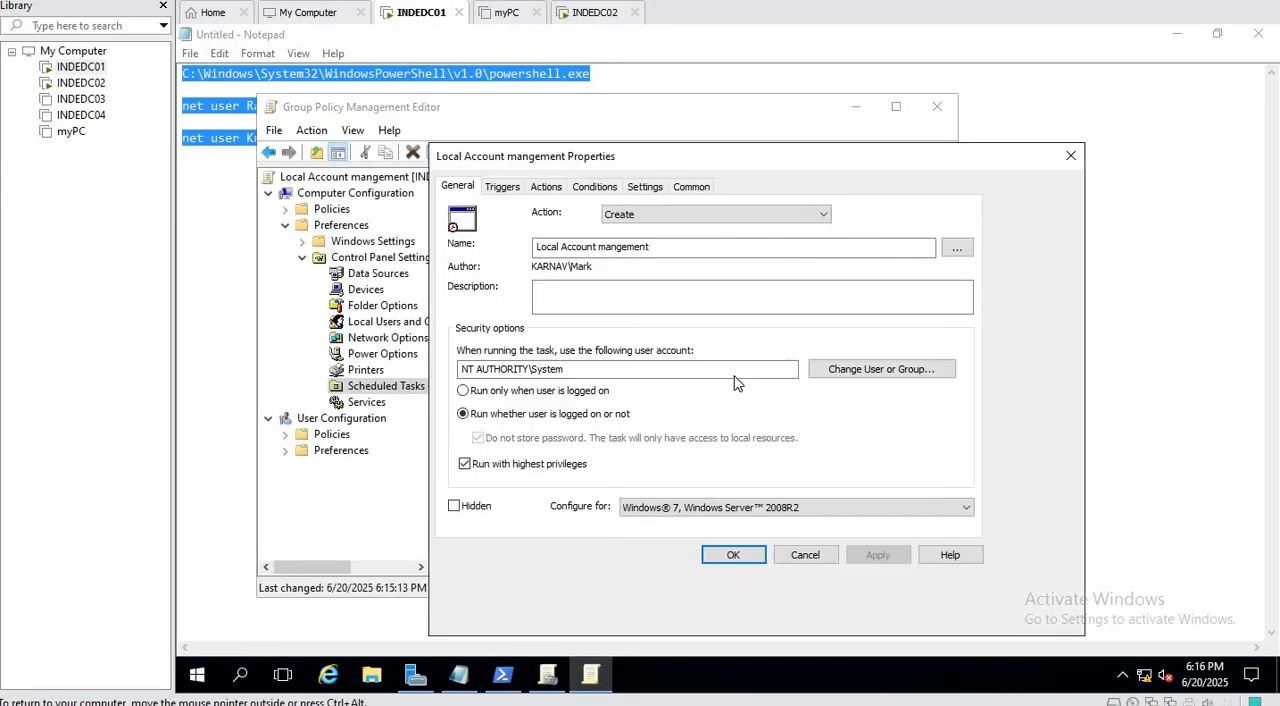
{"action": "left_click", "coordinate": [502, 188]}
{"action": "left_click", "coordinate": [487, 278]}
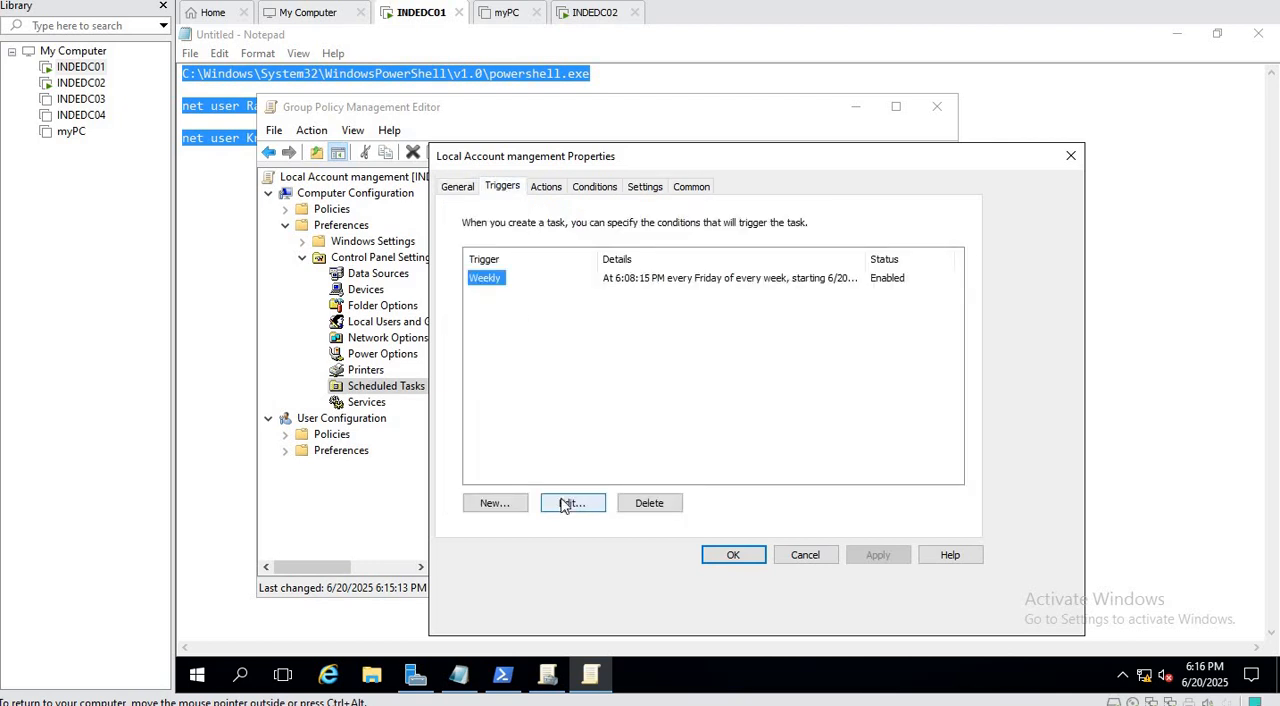
{"action": "left_click", "coordinate": [565, 505]}
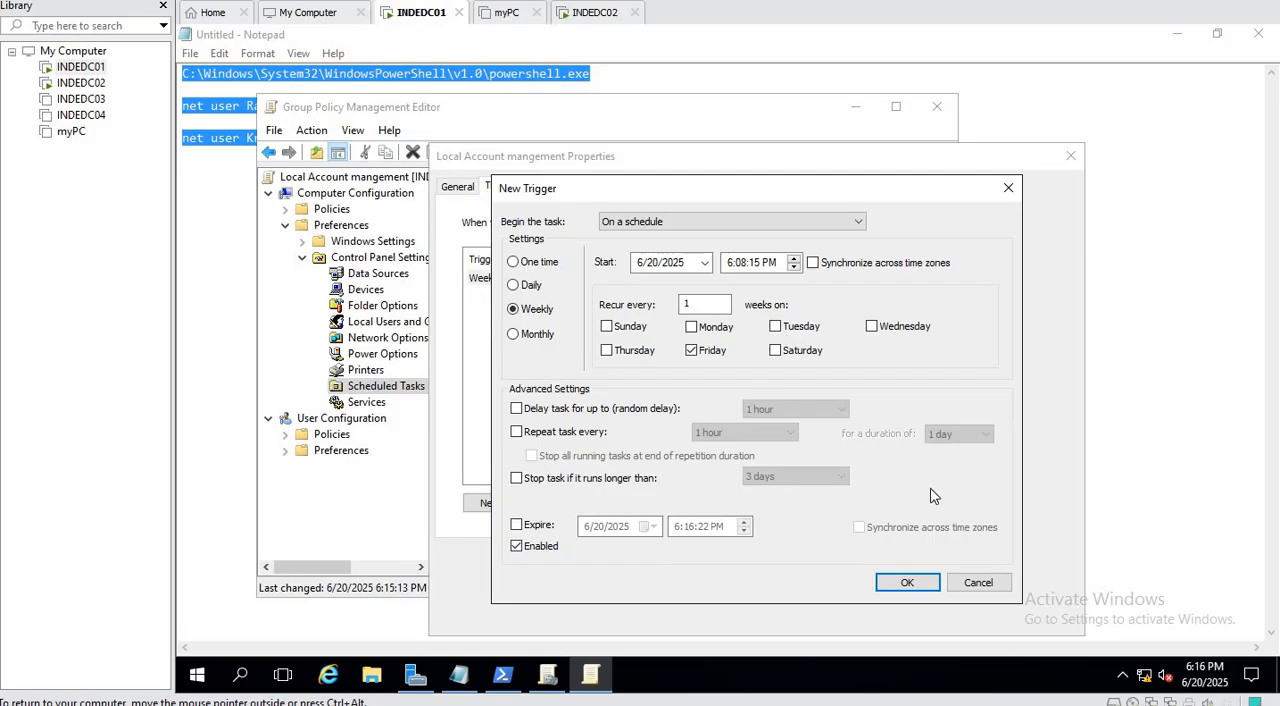
{"action": "left_click", "coordinate": [745, 266]}
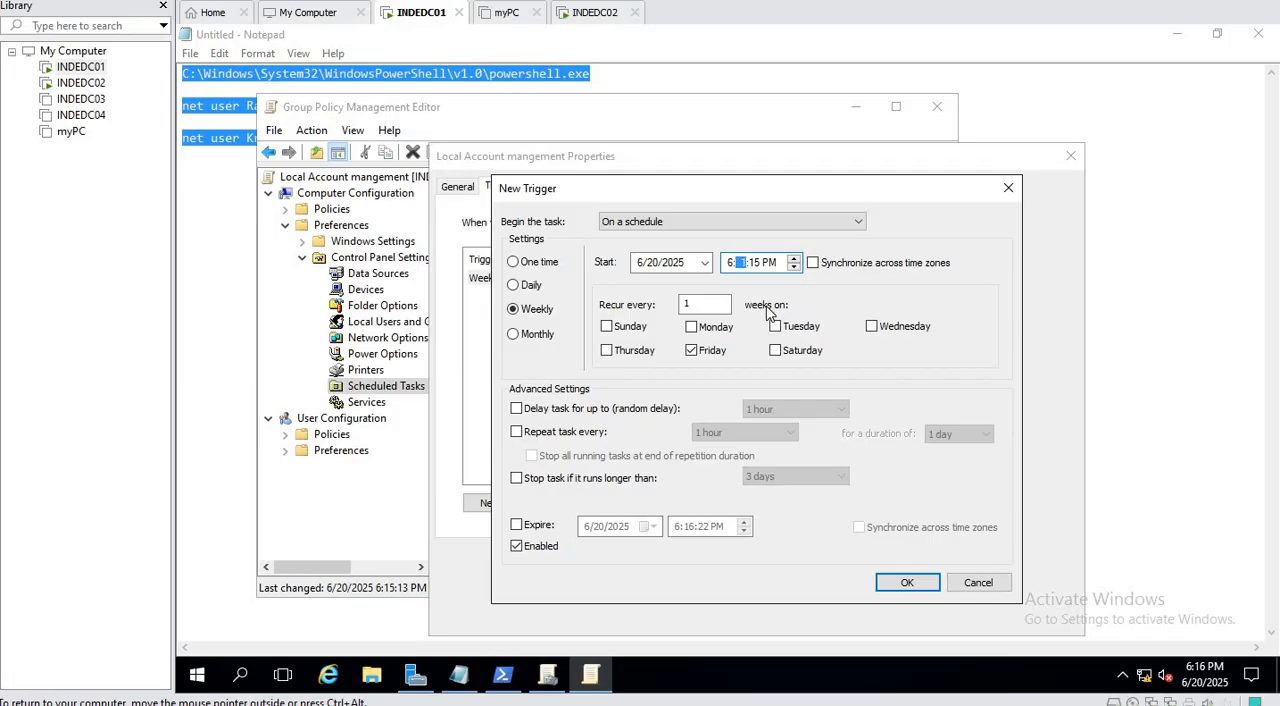
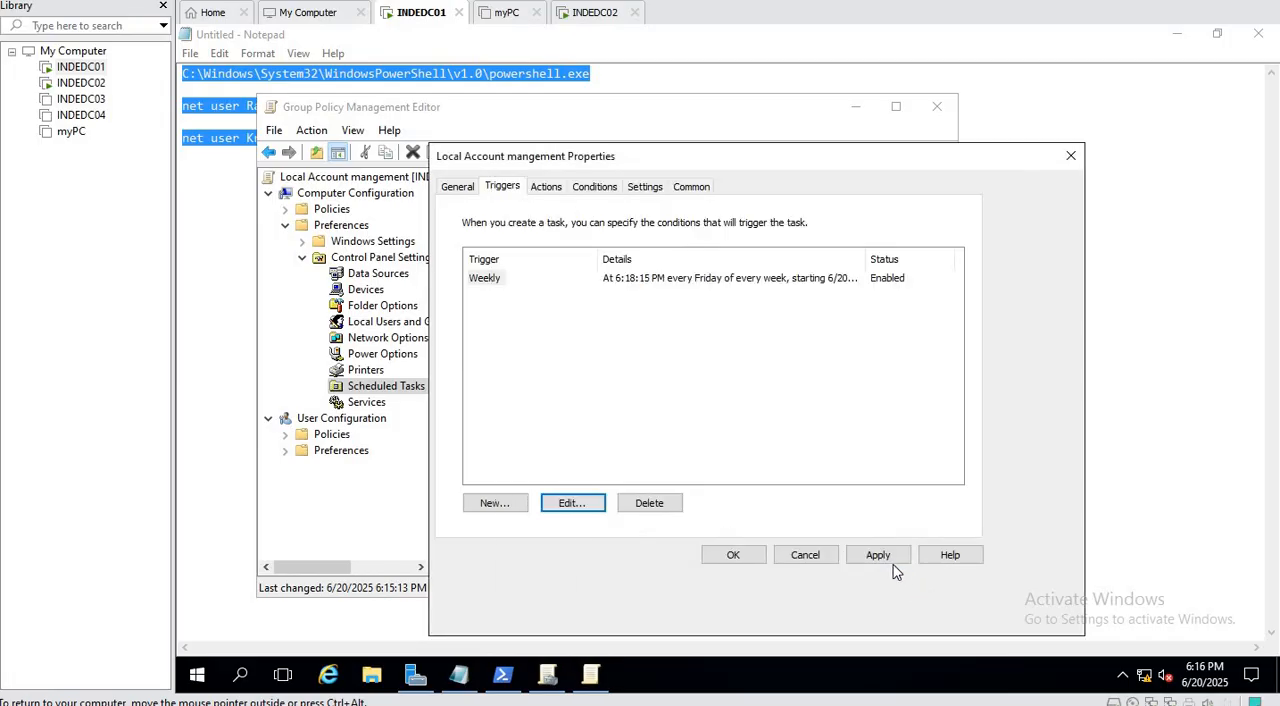
Apply the 6:18:15 PM Friday trigger to the Local Account mangement scheduled task and close its properties.
{"action": "left_click", "coordinate": [877, 555]}
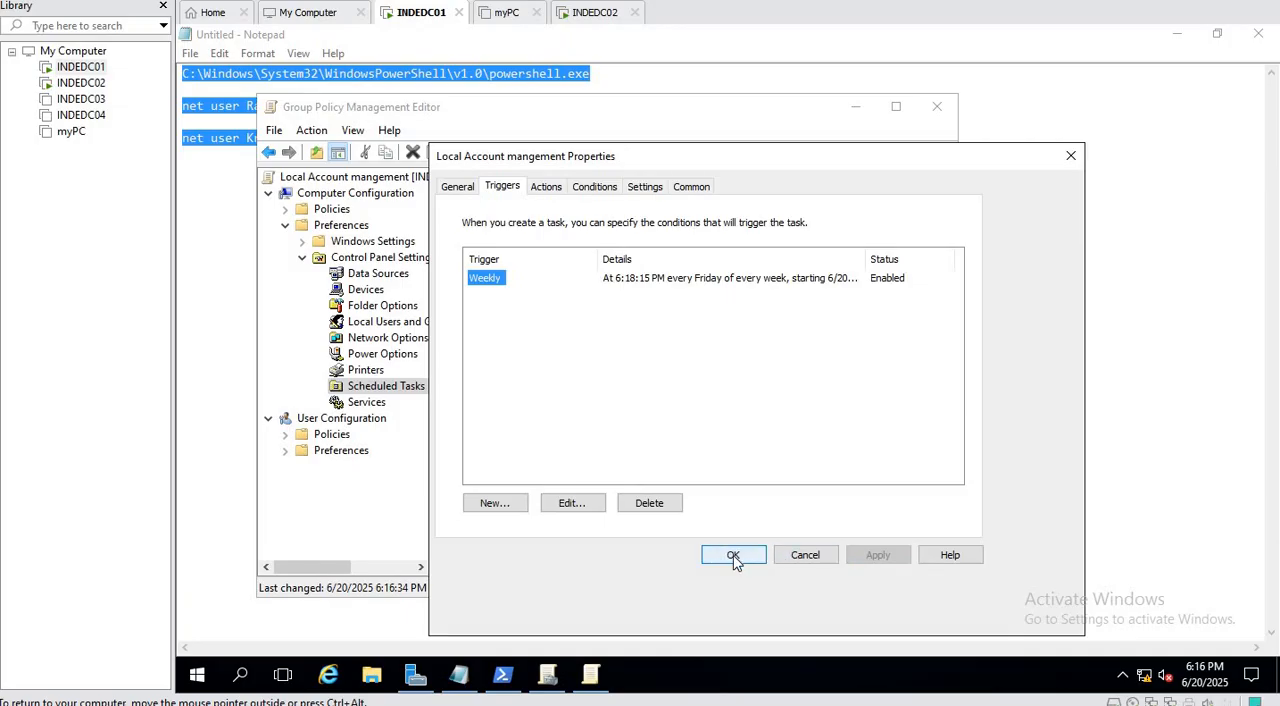
{"action": "left_click", "coordinate": [733, 556]}
Switch to INDEDC02, minimize Computer Management, and force another Group Policy update with gpupdate /force in Command Prompt.
{"action": "left_click", "coordinate": [592, 14]}
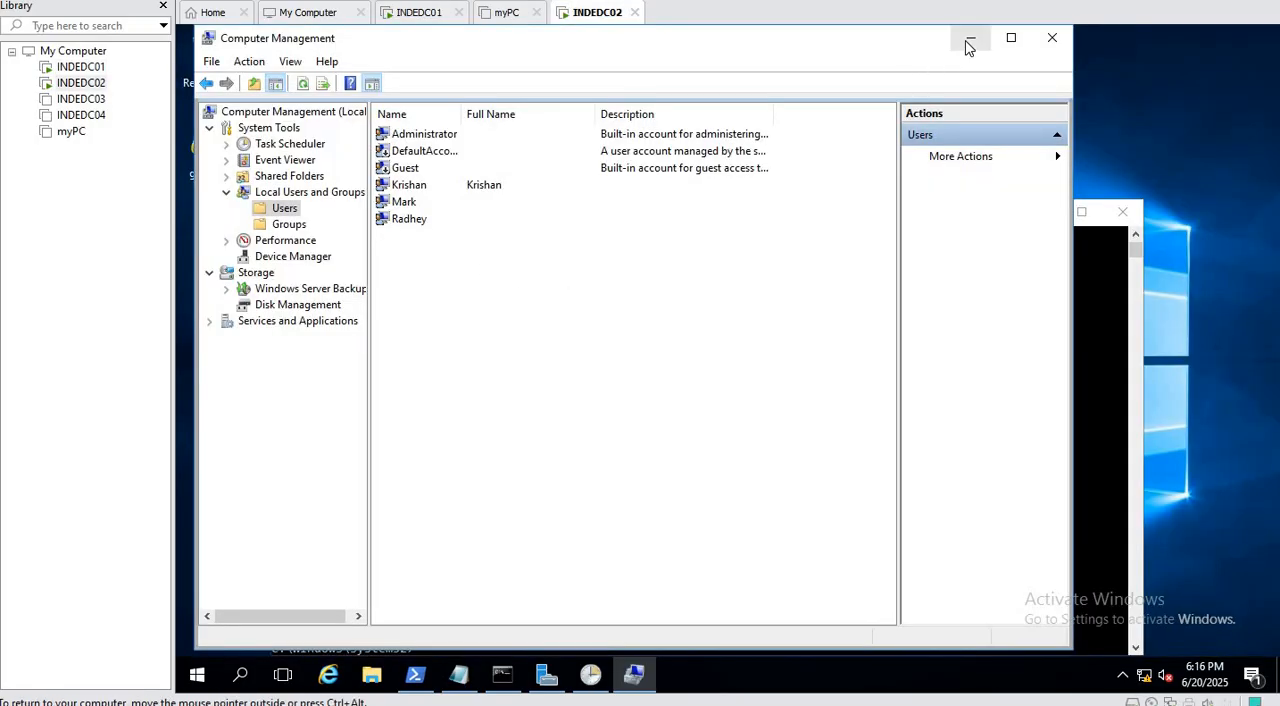
{"action": "left_click", "coordinate": [969, 42]}
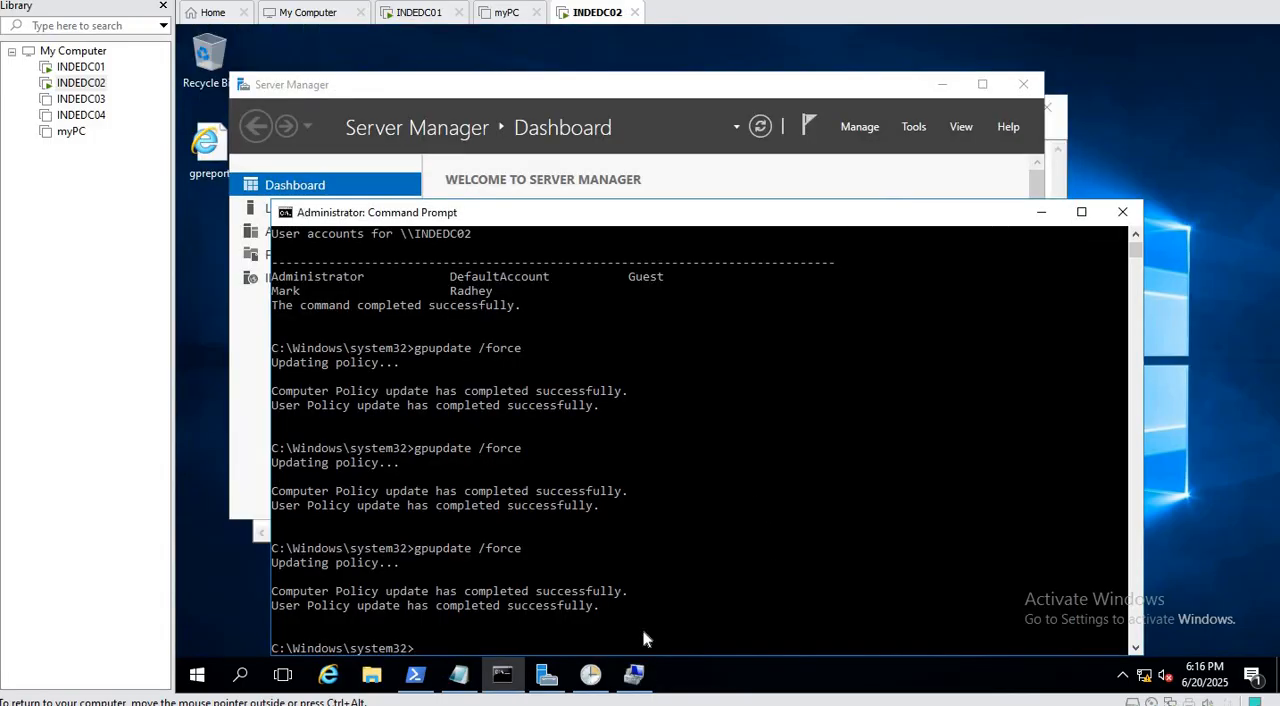
{"action": "key", "text": "Up"}
{"action": "key", "text": "Return"}
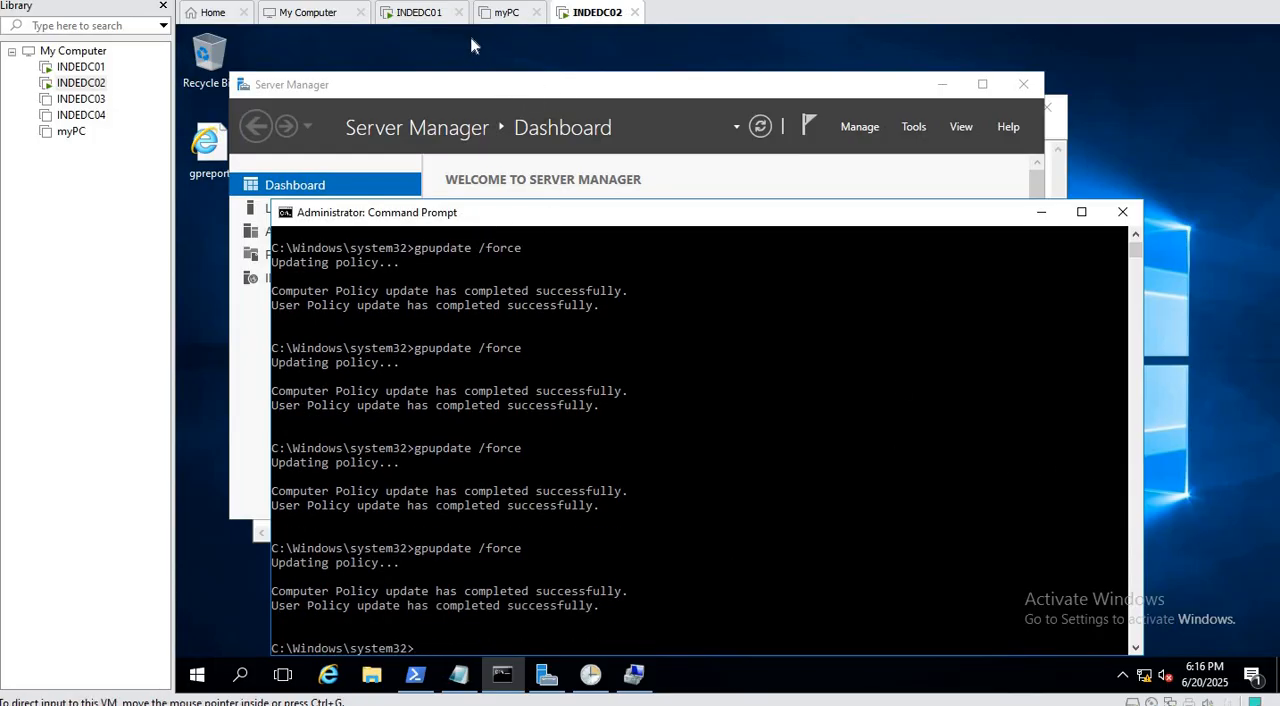
Refresh the Task Scheduler Library on INDEDC02 and check the trigger and next run time of the Local Account mangement task.
{"action": "left_click", "coordinate": [622, 88]}
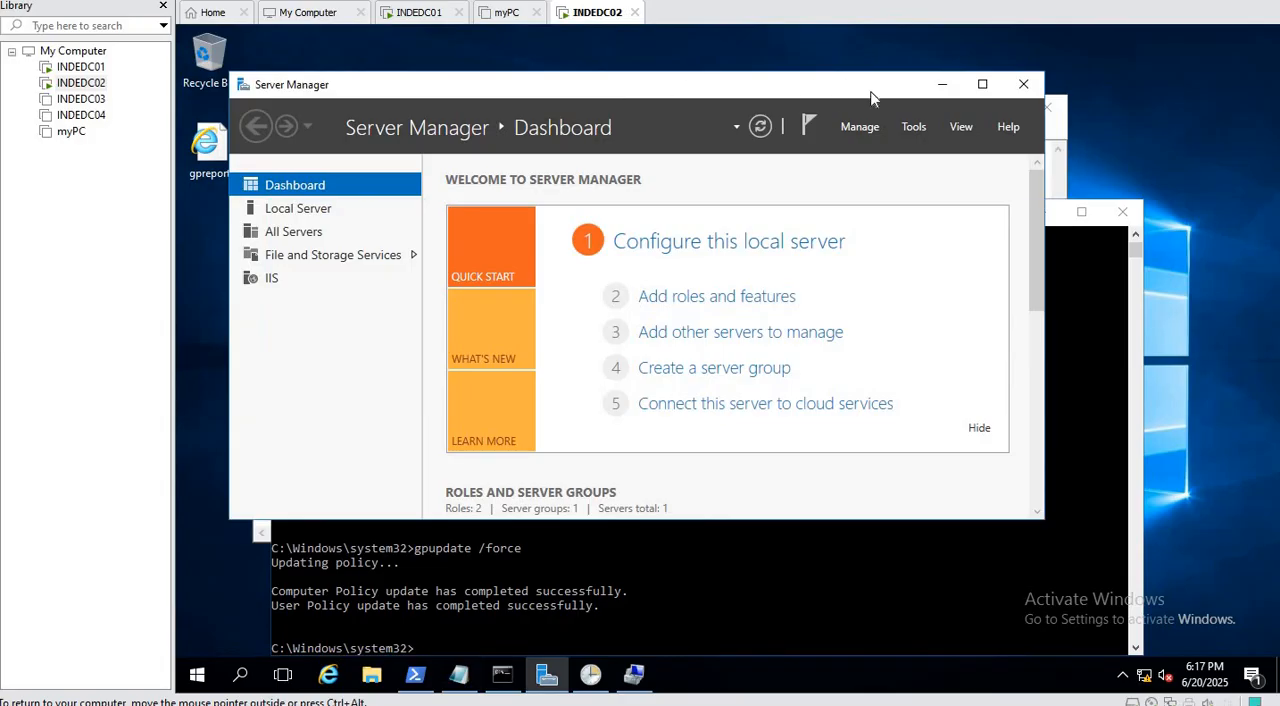
{"action": "left_click", "coordinate": [590, 675]}
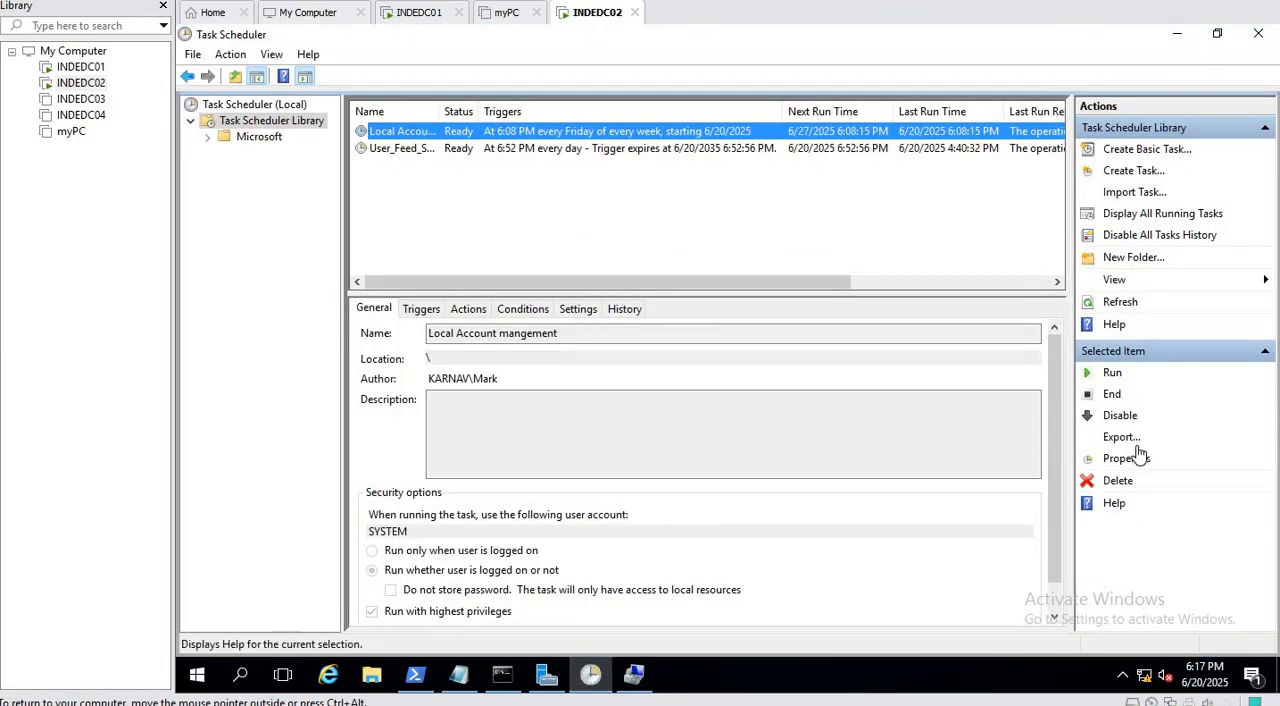
{"action": "left_click", "coordinate": [1119, 304]}
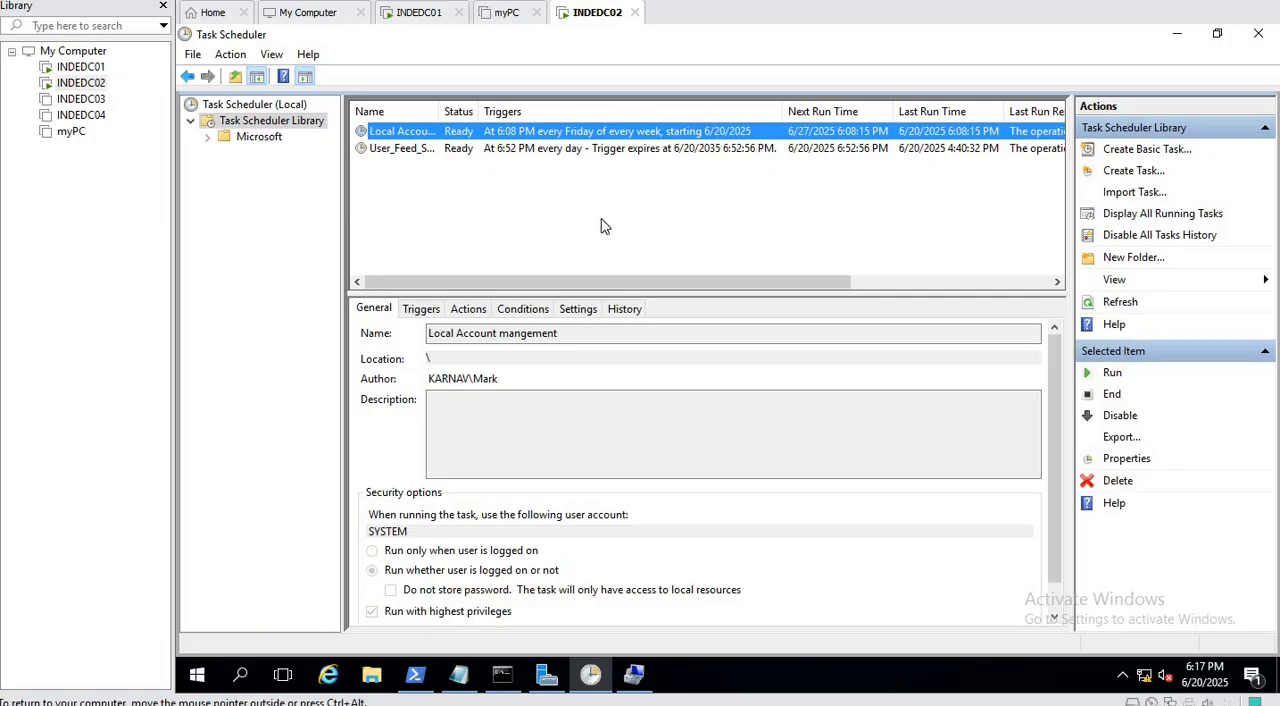
{"action": "left_click", "coordinate": [1128, 302]}
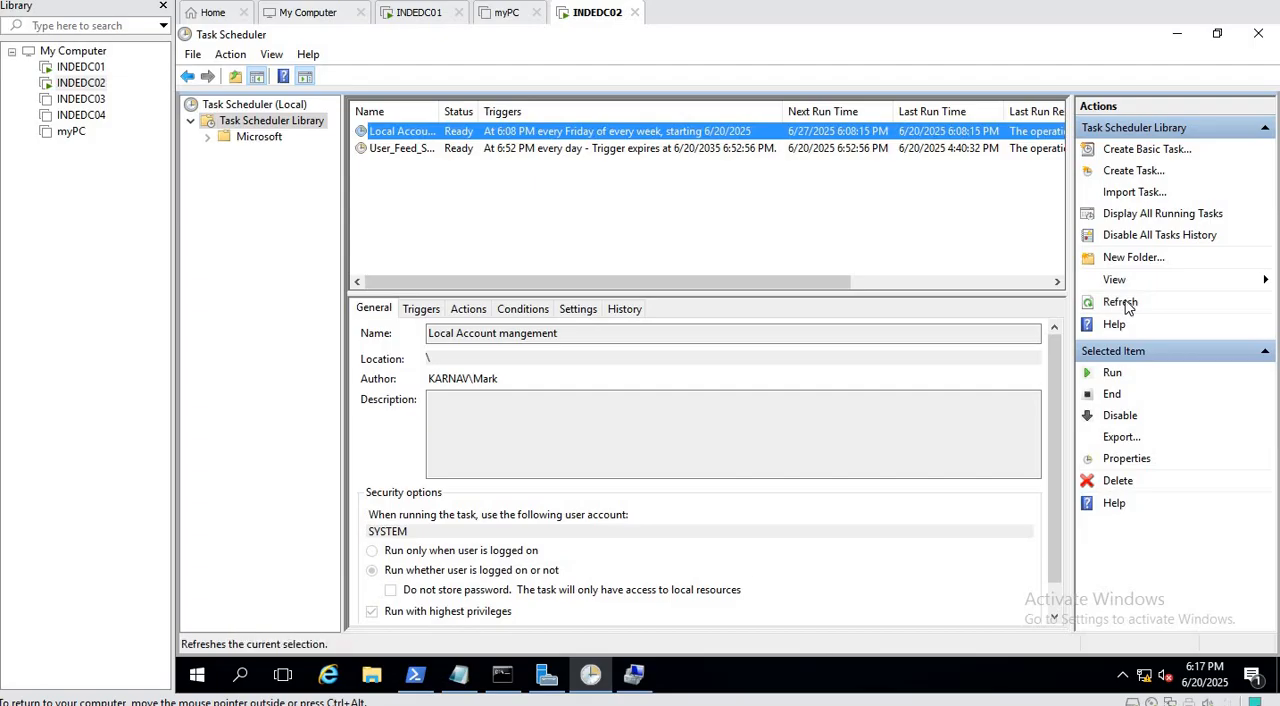
{"action": "left_click", "coordinate": [1128, 303]}
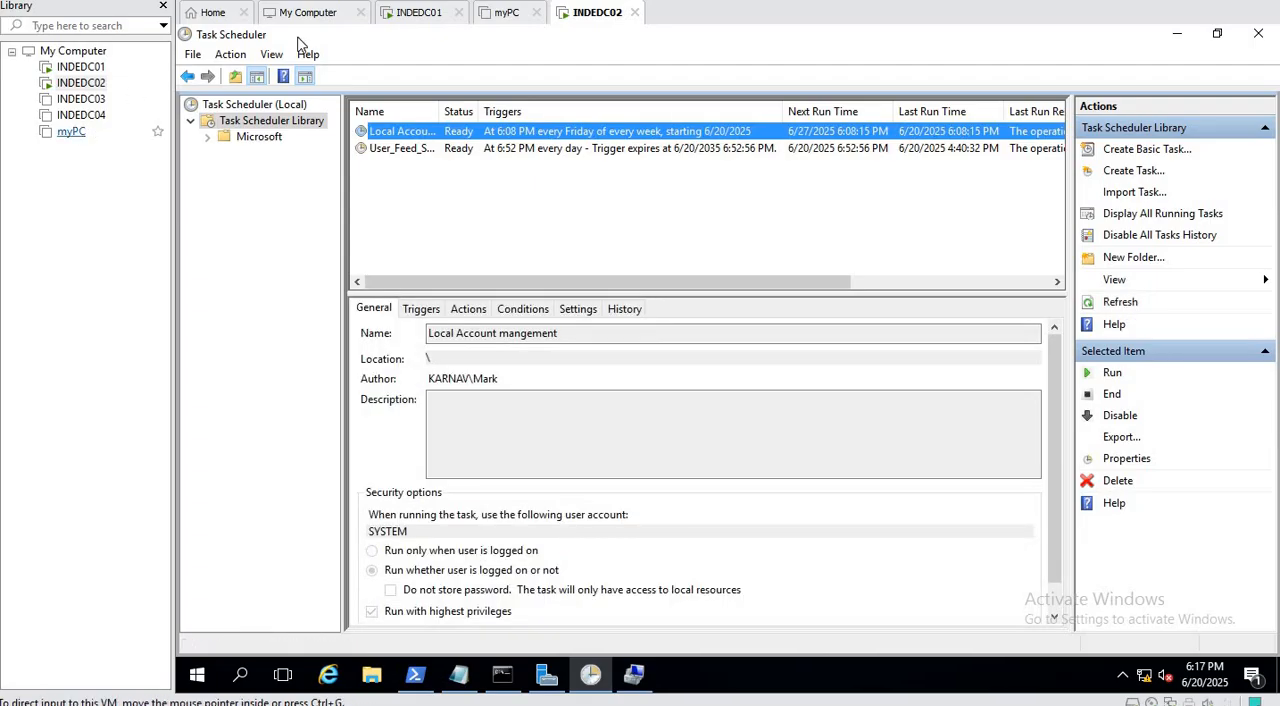
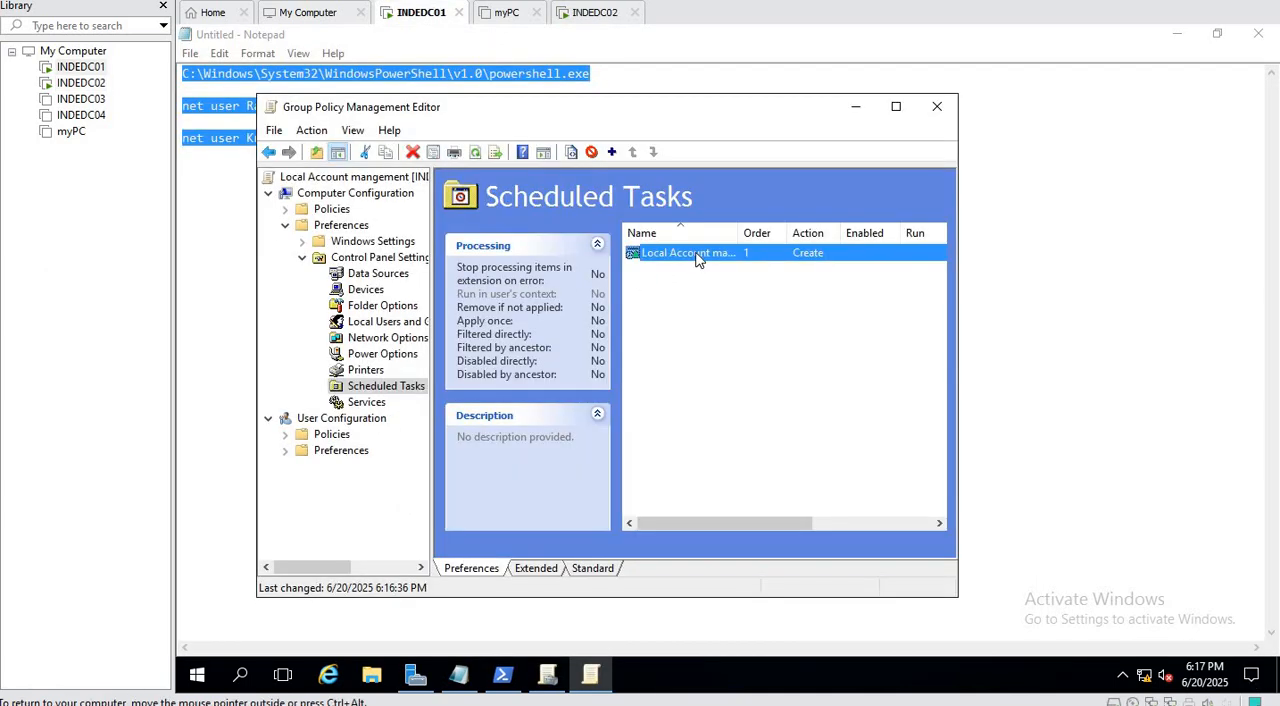
Set the Local Account mangement scheduled task's action to Update, apply it, review its weekly trigger, and close the properties.
{"action": "right_click", "coordinate": [697, 256]}
{"action": "left_click", "coordinate": [743, 416]}
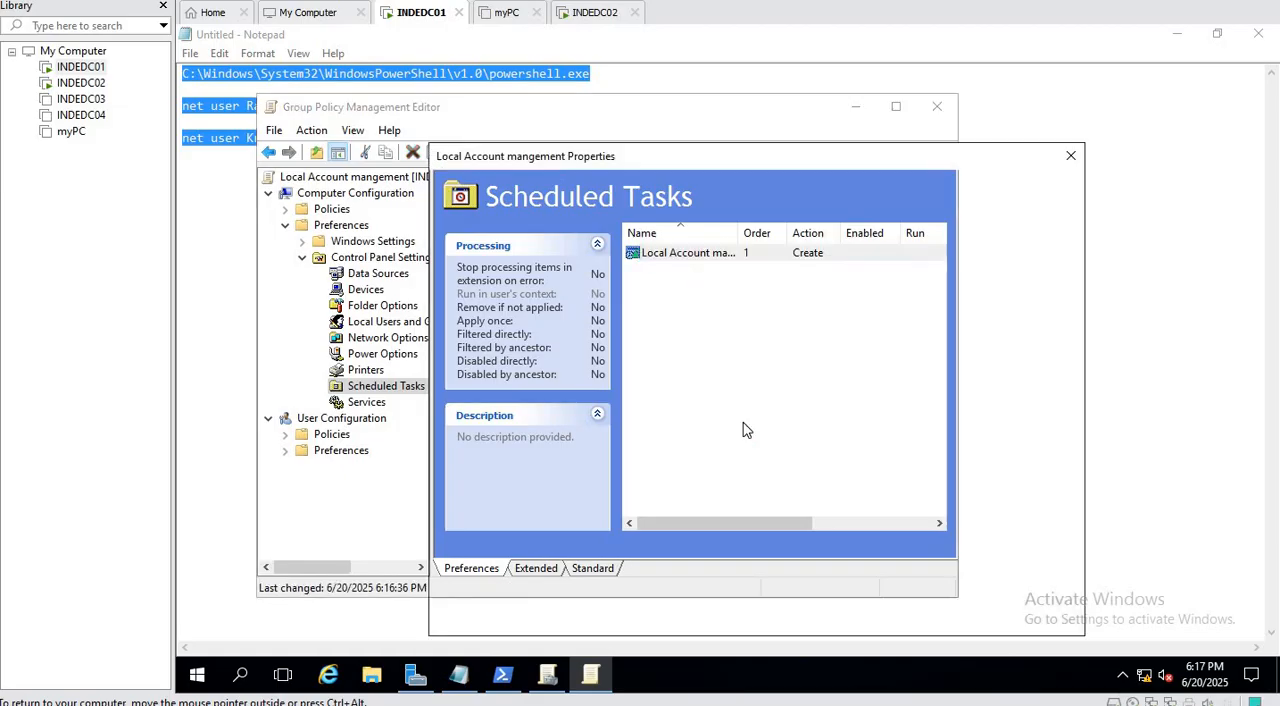
{"action": "left_click", "coordinate": [622, 216]}
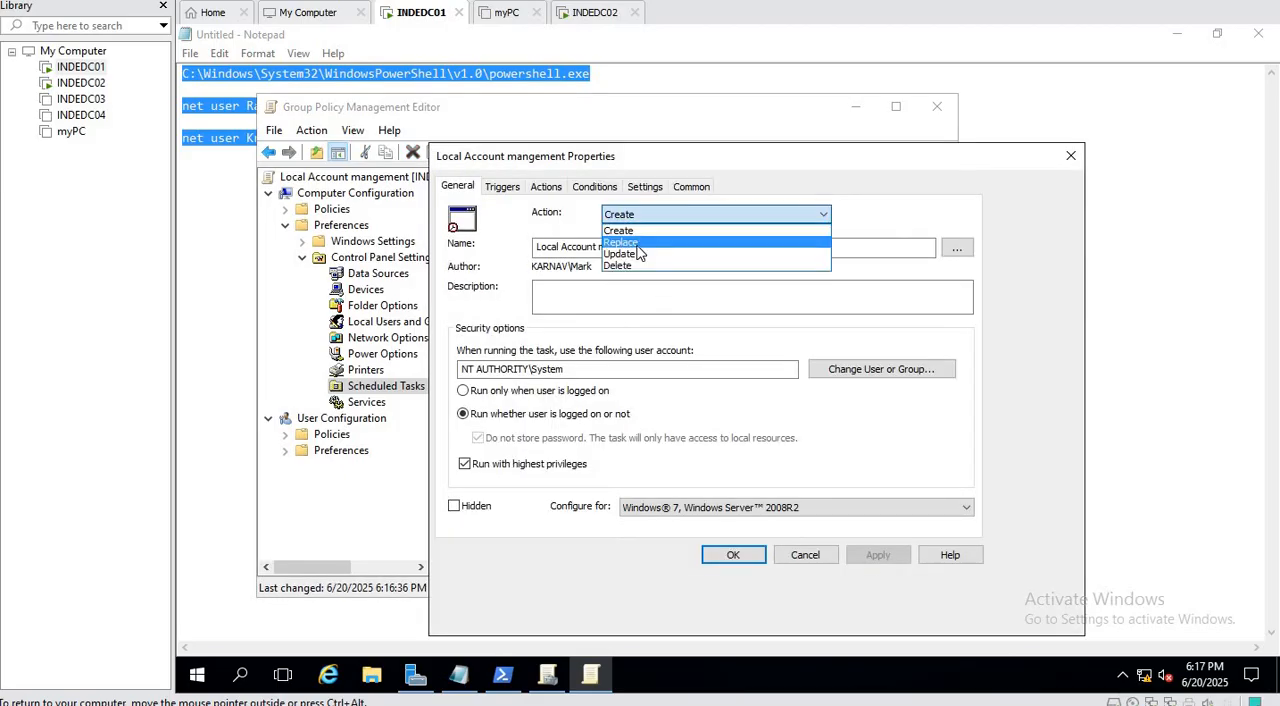
{"action": "left_click", "coordinate": [638, 254]}
{"action": "left_click", "coordinate": [876, 558]}
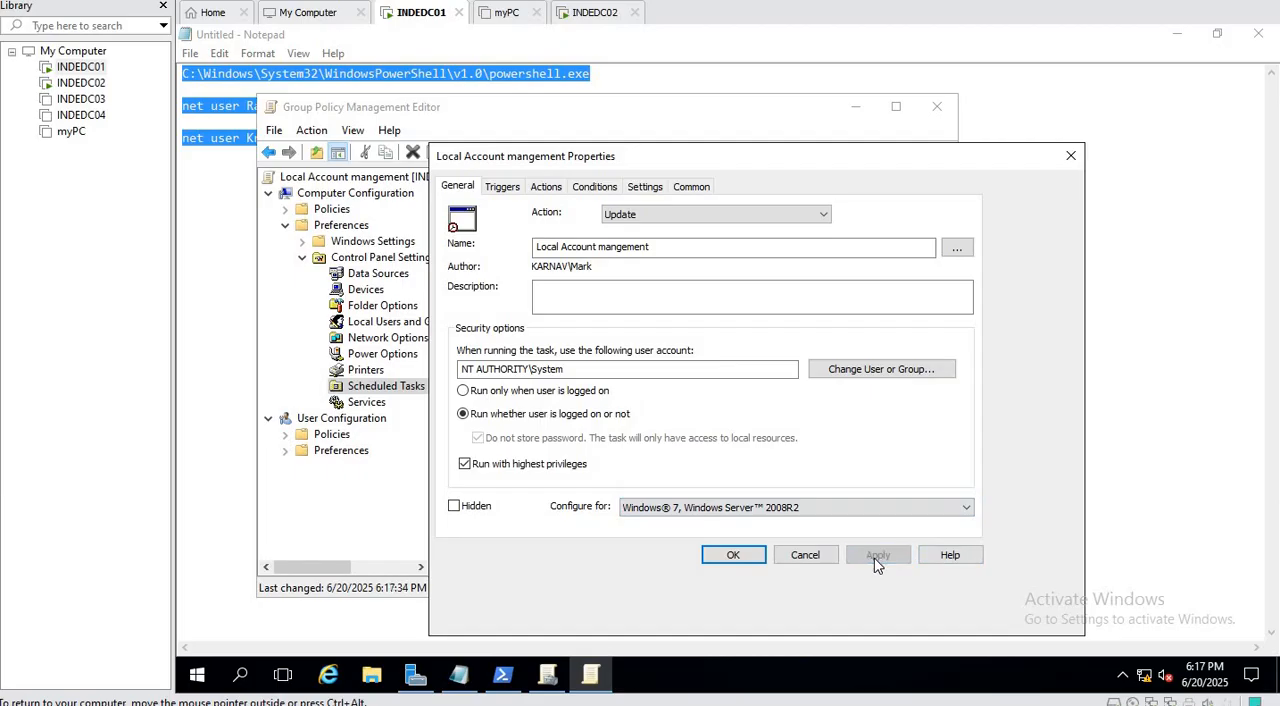
{"action": "left_click", "coordinate": [507, 191]}
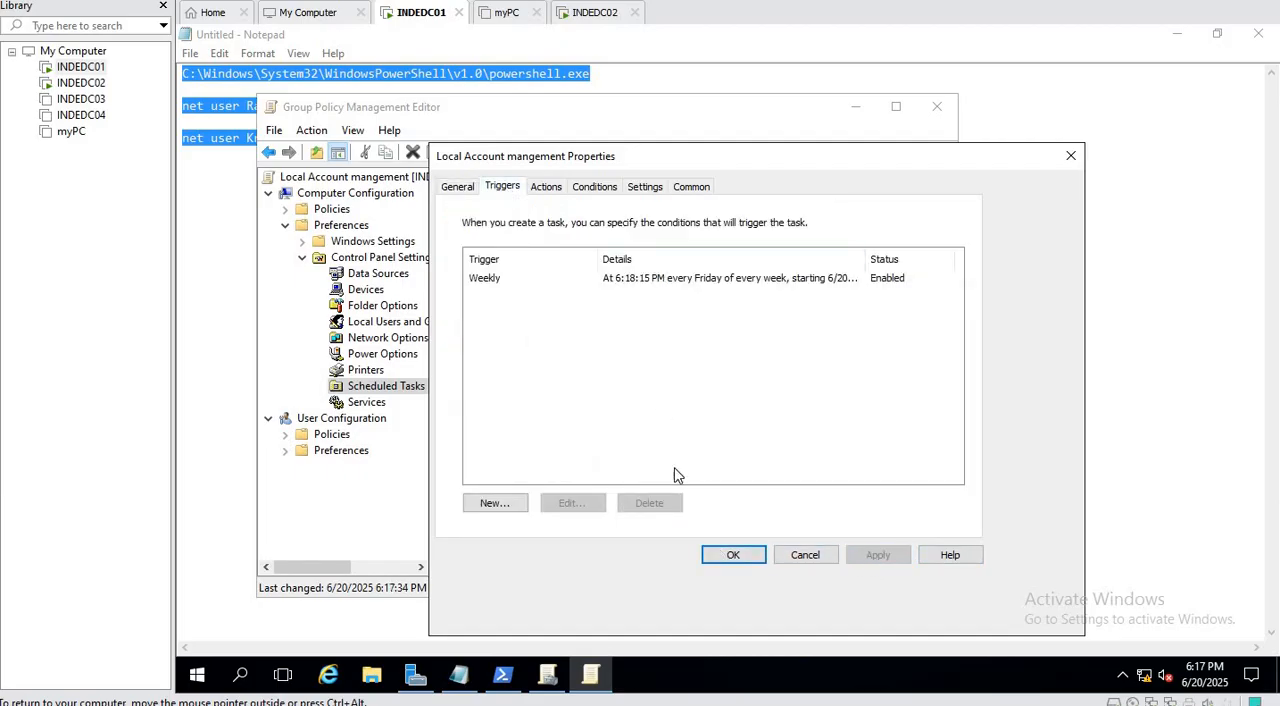
{"action": "left_click", "coordinate": [743, 557]}
Switch to INDEDC02 and force a Group Policy update with gpupdate /force in Command Prompt.
{"action": "left_click", "coordinate": [585, 12]}
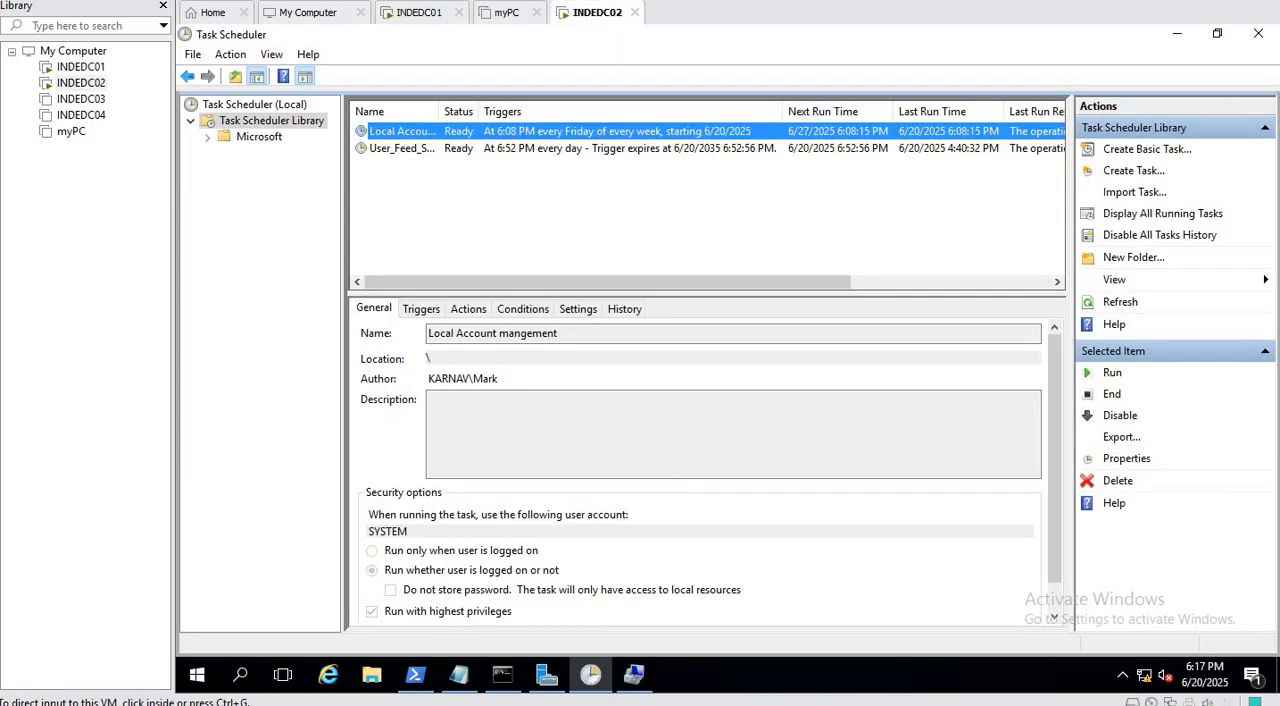
{"action": "left_click", "coordinate": [501, 677]}
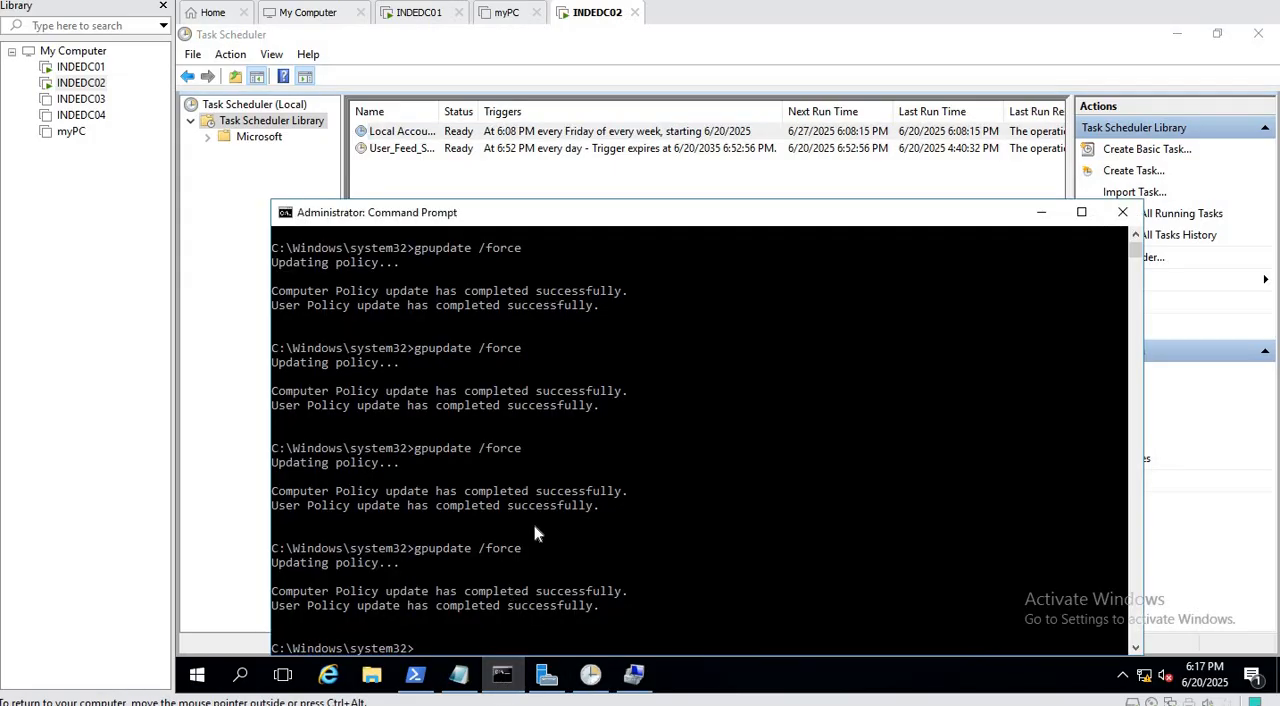
{"action": "key", "text": "Up"}
{"action": "key", "text": "Return"}
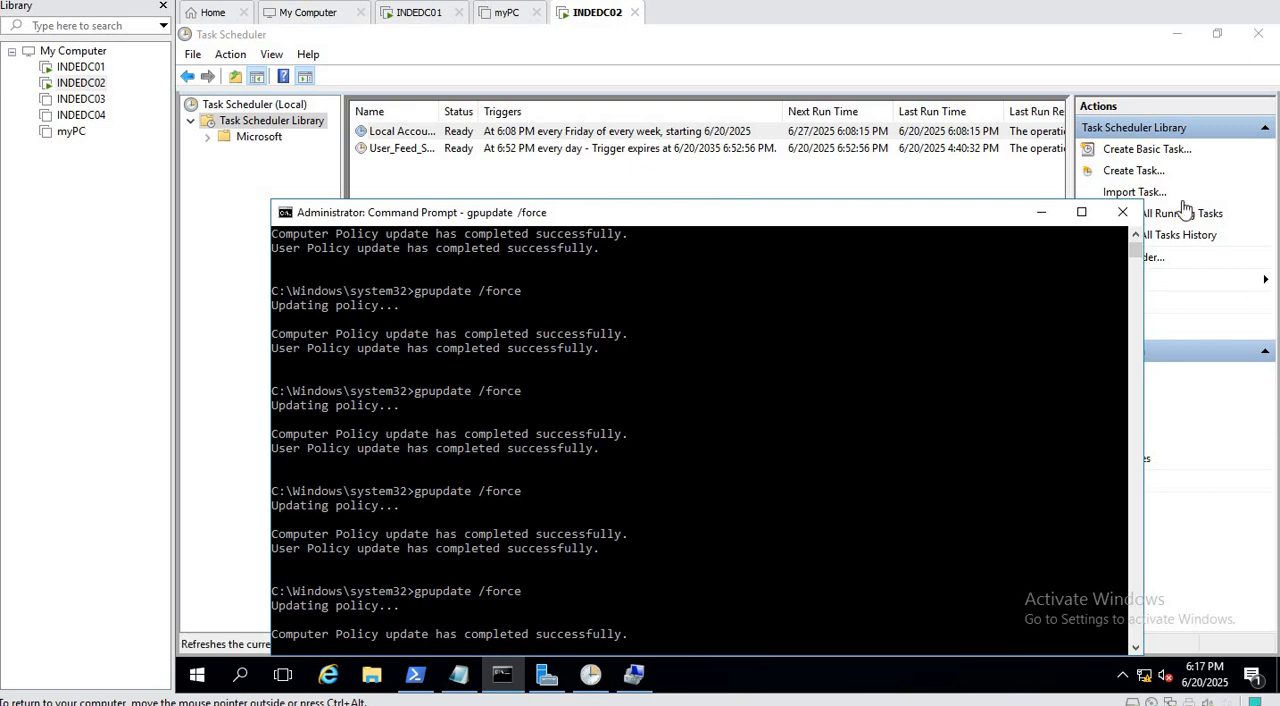
Refresh the Task Scheduler Library before and after the scheduled time on the system clock to check the task's trigger and last run time.
{"action": "left_click", "coordinate": [1062, 42]}
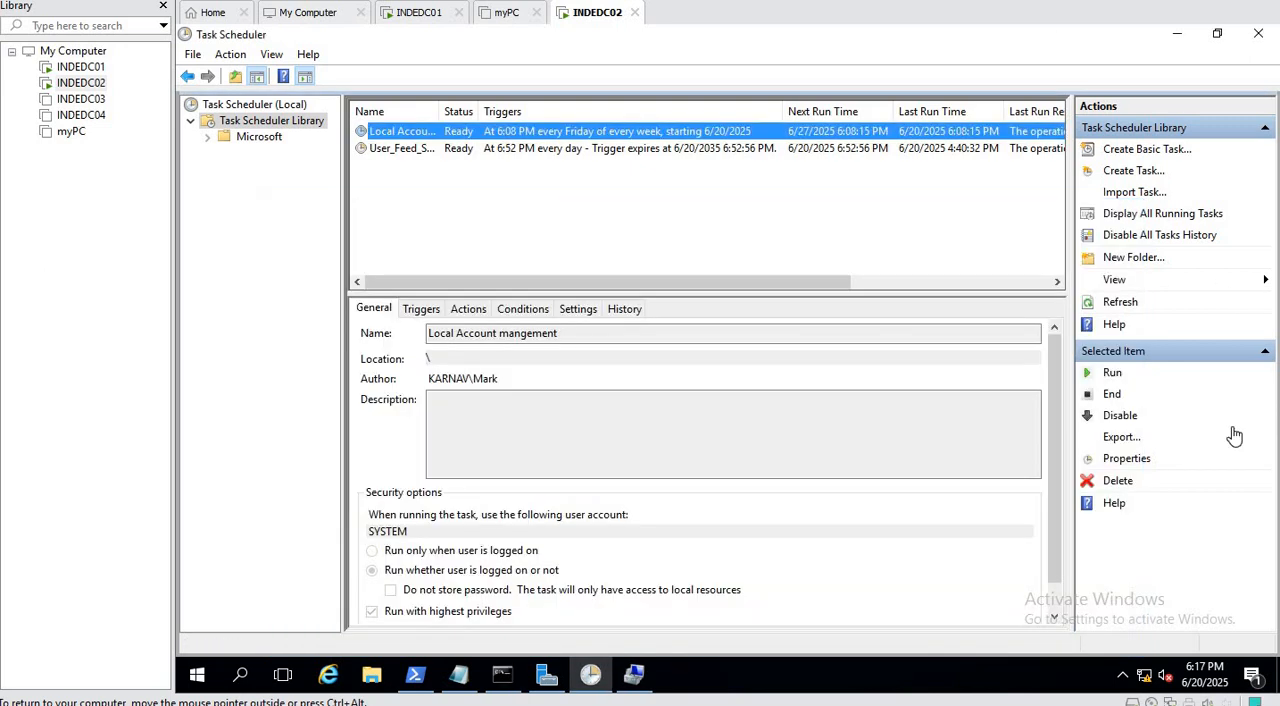
{"action": "left_click", "coordinate": [1118, 302]}
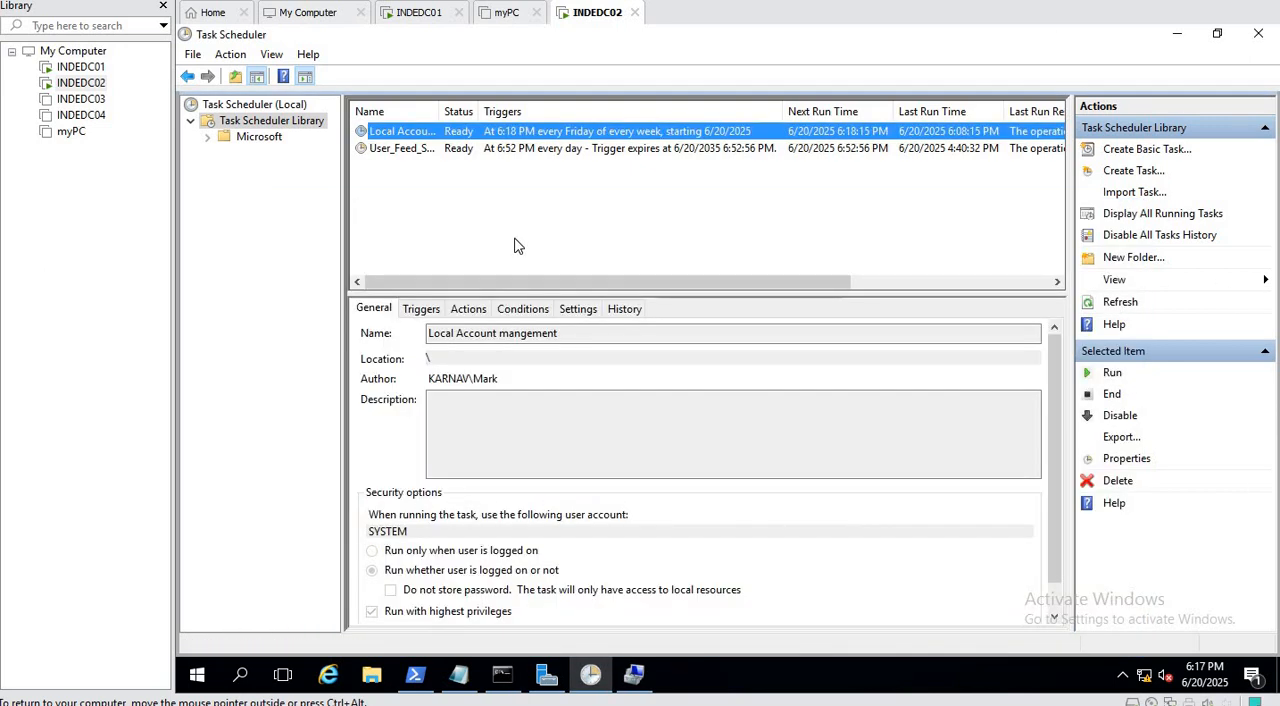
{"action": "left_click", "coordinate": [1212, 675]}
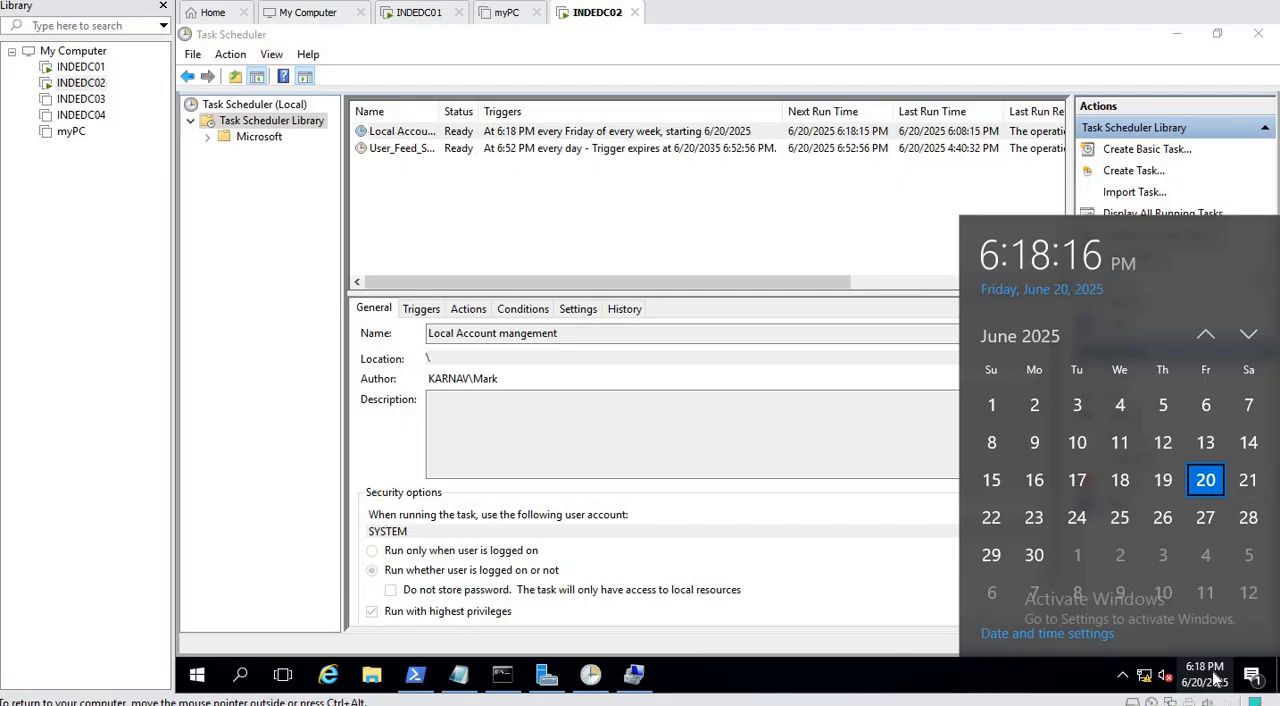
{"action": "left_click", "coordinate": [829, 229]}
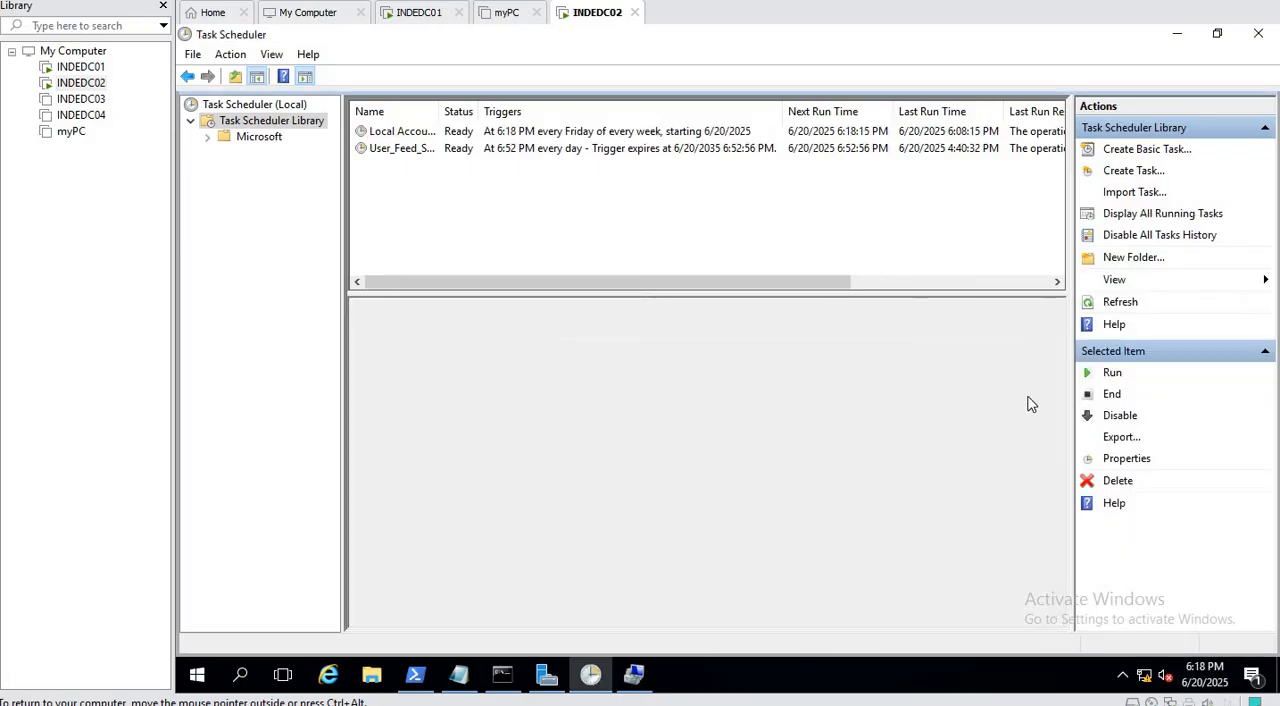
{"action": "left_click", "coordinate": [1118, 302]}
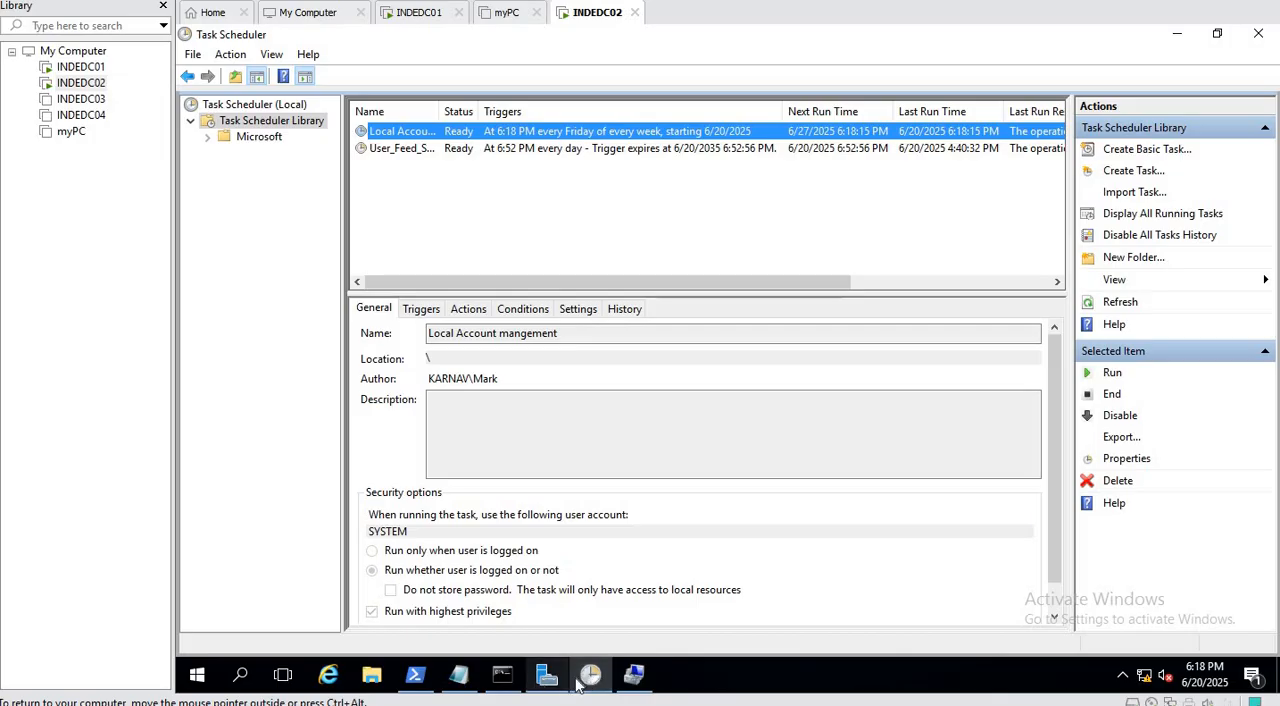
Refresh the local Users list in Computer Management on INDEDC02 to check which accounts exist.
{"action": "left_click", "coordinate": [633, 675]}
{"action": "right_click", "coordinate": [535, 366]}
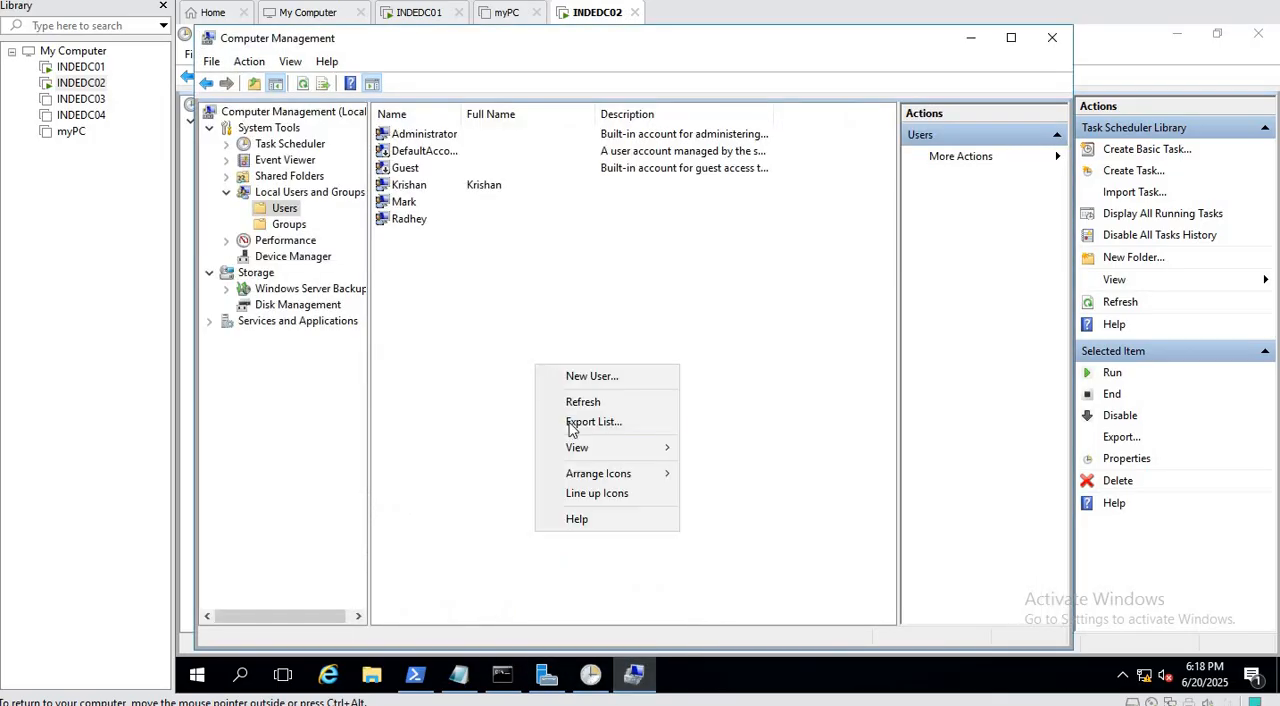
{"action": "left_click", "coordinate": [589, 403]}
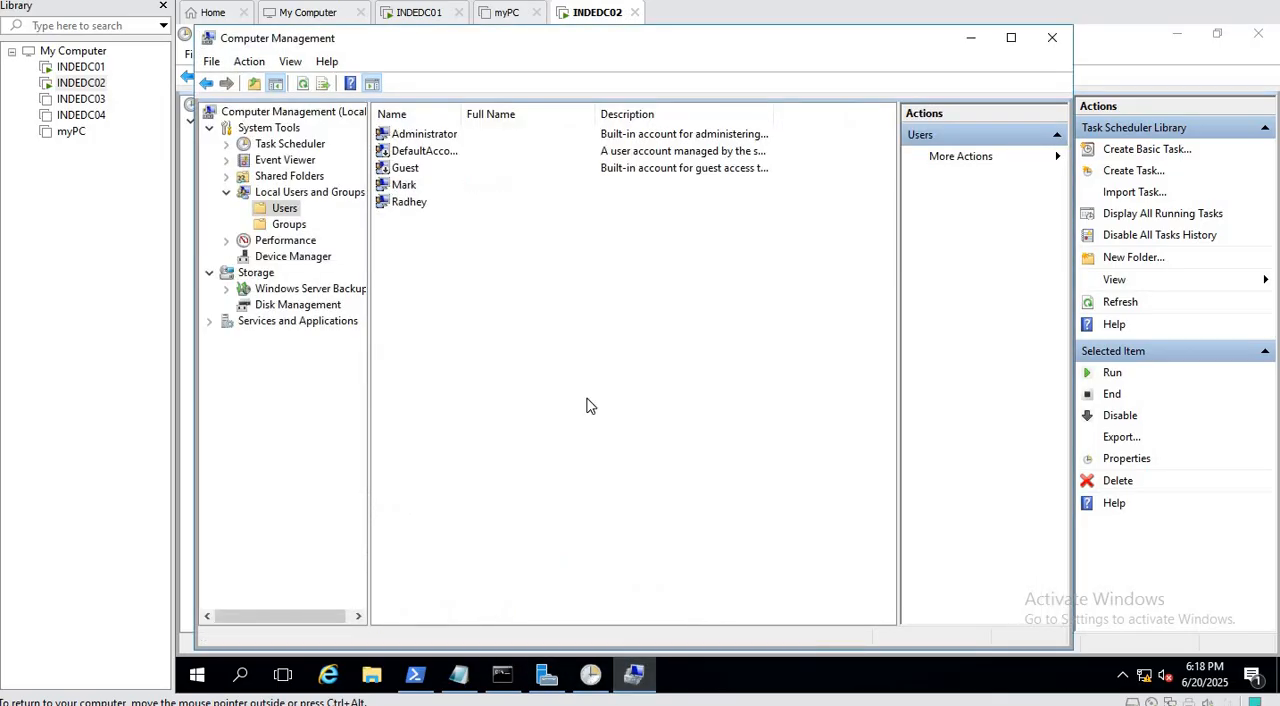